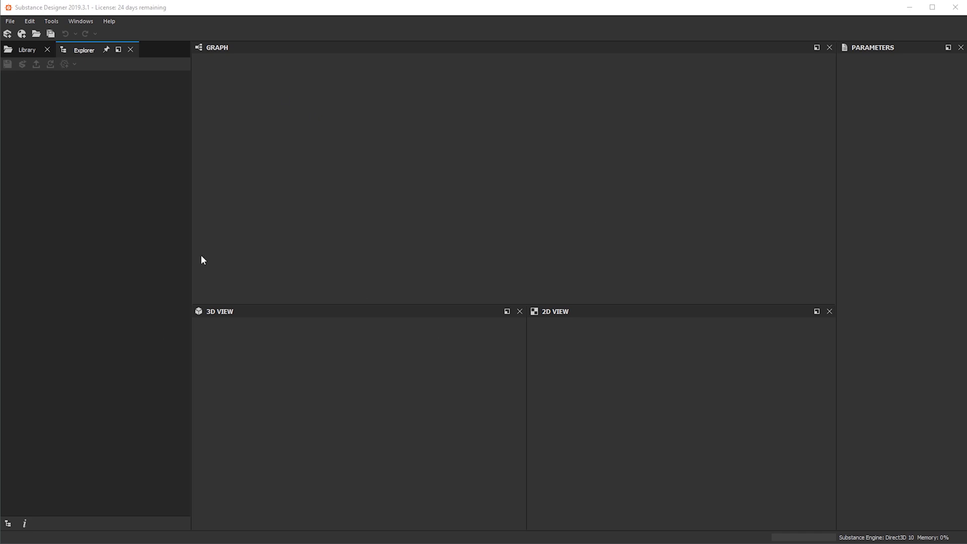
# Open the recent package Tiling_Patterns.sbs
pyautogui.click(10, 21)
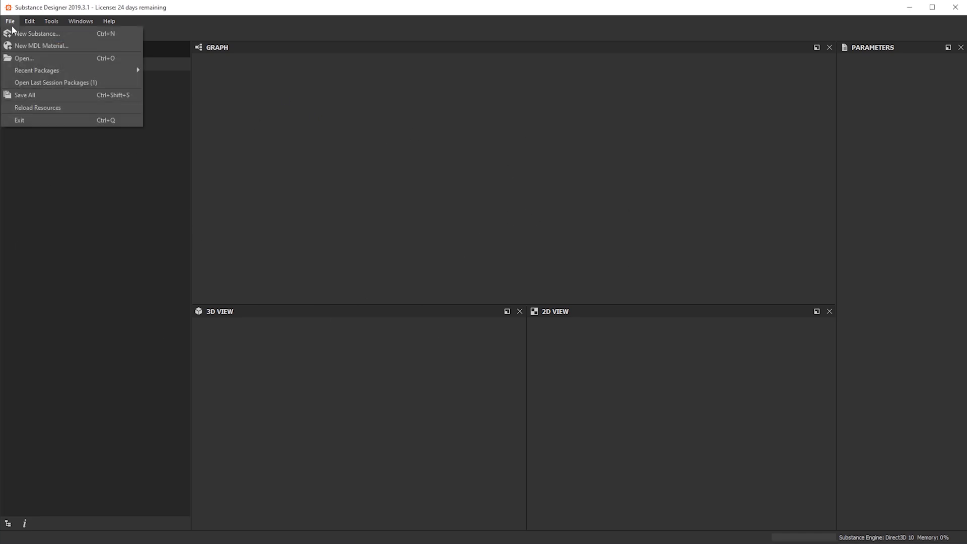
pyautogui.moveTo(48, 75)
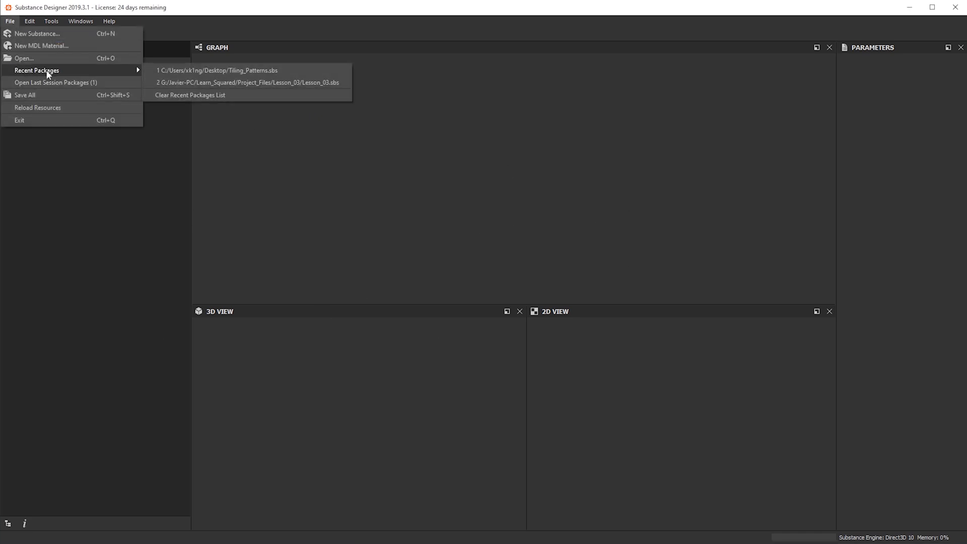
pyautogui.click(237, 74)
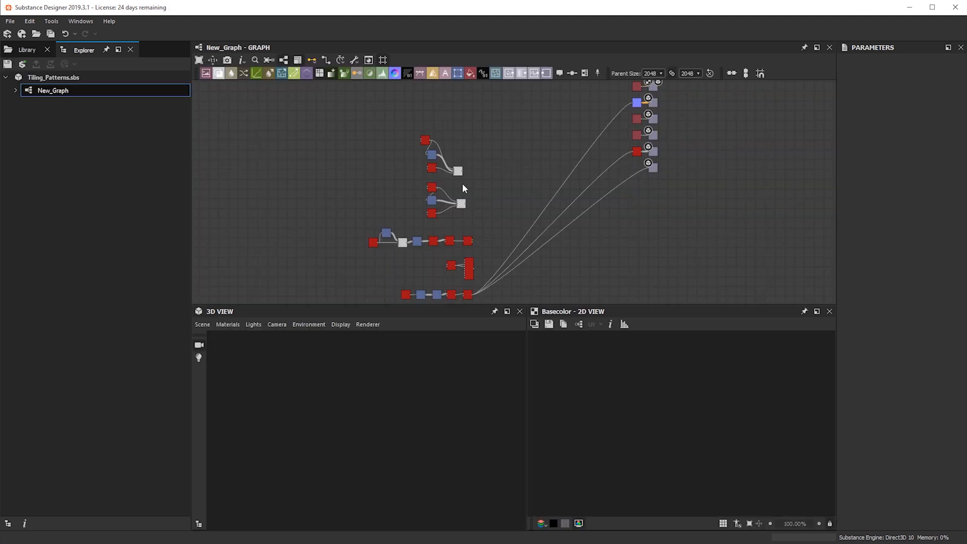
# Look through the tiling pattern node groups in the graph and display the herringbone Blend node in the 2D view
pyautogui.scroll(3, 479, 239)
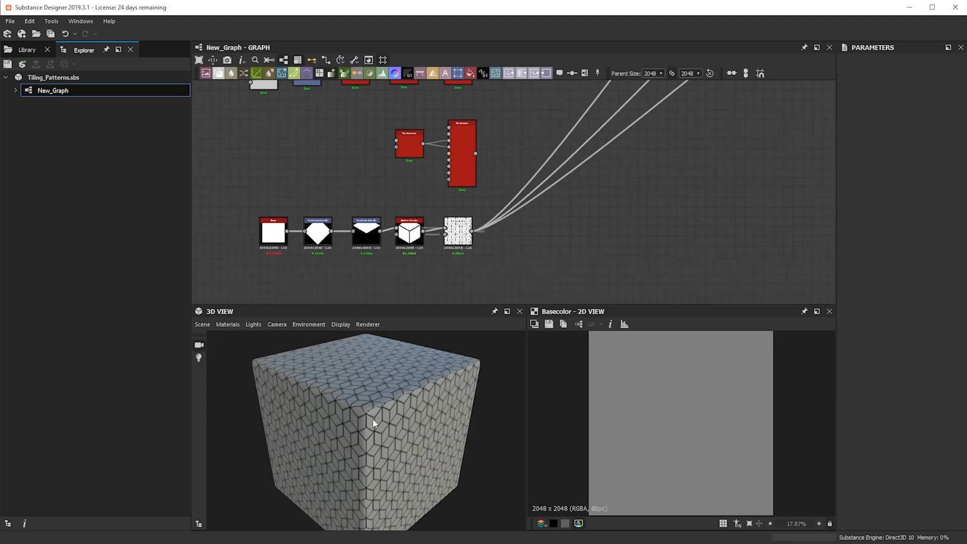
pyautogui.moveTo(479, 151); pyautogui.dragTo(446, 250, button='middle')
pyautogui.moveTo(434, 163); pyautogui.dragTo(441, 245, button='middle')
pyautogui.scroll(3, 441, 245)
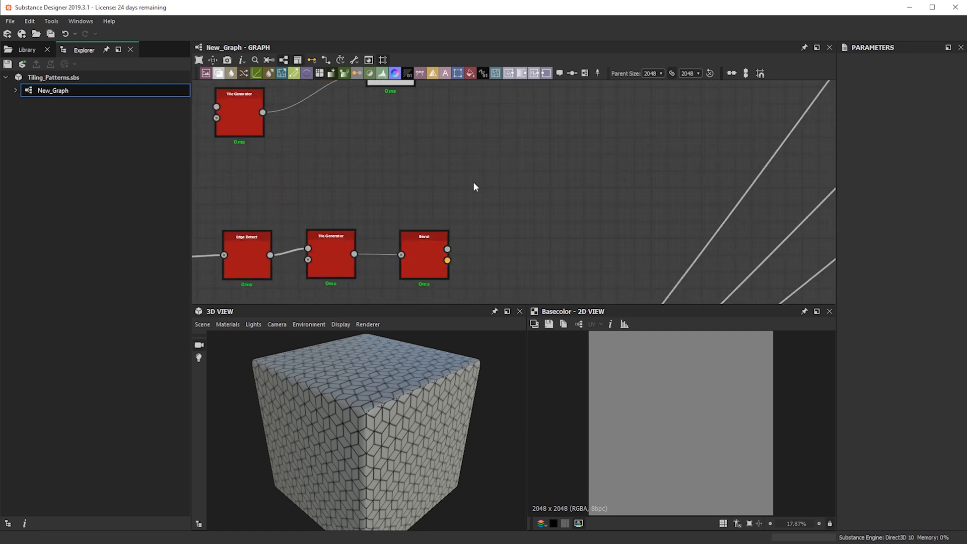
pyautogui.scroll(-2, 444, 184)
pyautogui.moveTo(443, 182); pyautogui.dragTo(441, 247, button='middle')
pyautogui.moveTo(428, 107); pyautogui.dragTo(443, 236, button='middle')
pyautogui.moveTo(420, 206); pyautogui.dragTo(443, 246, button='middle')
pyautogui.moveTo(445, 194); pyautogui.dragTo(451, 123, button='middle')
pyautogui.doubleClick(458, 156)
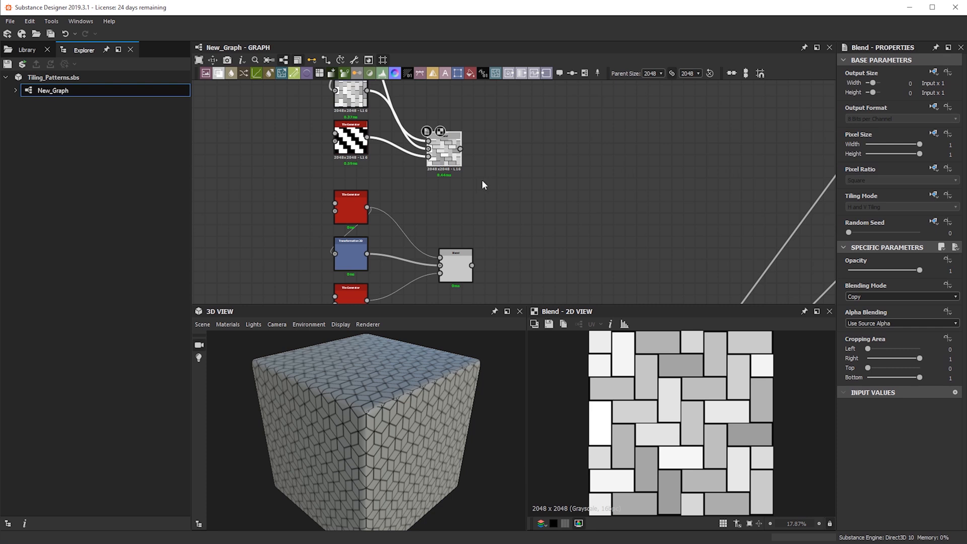
# Move the links feeding the material outputs from the cube pattern's last node to the herringbone Blend node
pyautogui.scroll(-2, 493, 181)
pyautogui.scroll(3, 689, 395)
pyautogui.scroll(-3, 690, 396)
pyautogui.scroll(3, 687, 408)
pyautogui.scroll(-3, 686, 416)
pyautogui.scroll(-2, 476, 207)
pyautogui.moveTo(515, 301)
pyautogui.mouseDown(button='middle')
pyautogui.moveTo(515, 196)
pyautogui.moveTo(515, 282)
pyautogui.mouseUp(button='middle')
pyautogui.keyDown('shift'); pyautogui.click(482, 279); pyautogui.keyUp('shift')
pyautogui.keyDown('shift'); pyautogui.click(473, 162); pyautogui.keyUp('shift')
# Delete all the other tiling pattern nodes below the herringbone group
pyautogui.moveTo(544, 193); pyautogui.dragTo(542, 109, button='middle')
pyautogui.scroll(-3, 542, 180)
pyautogui.moveTo(573, 255); pyautogui.dragTo(363, 134)
pyautogui.press('Delete')
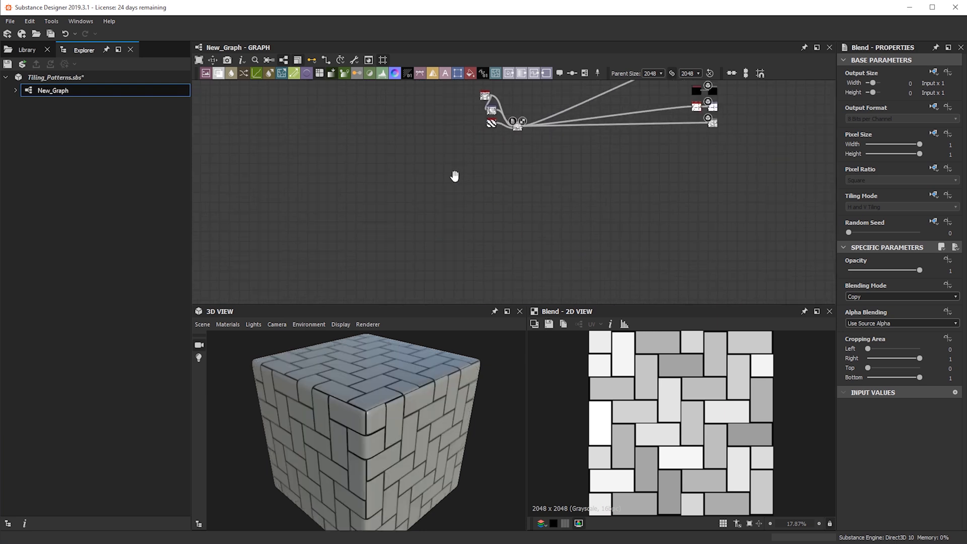
# Duplicate New_Graph inside the Tiling_Patterns.sbs package
pyautogui.rightClick(50, 87)
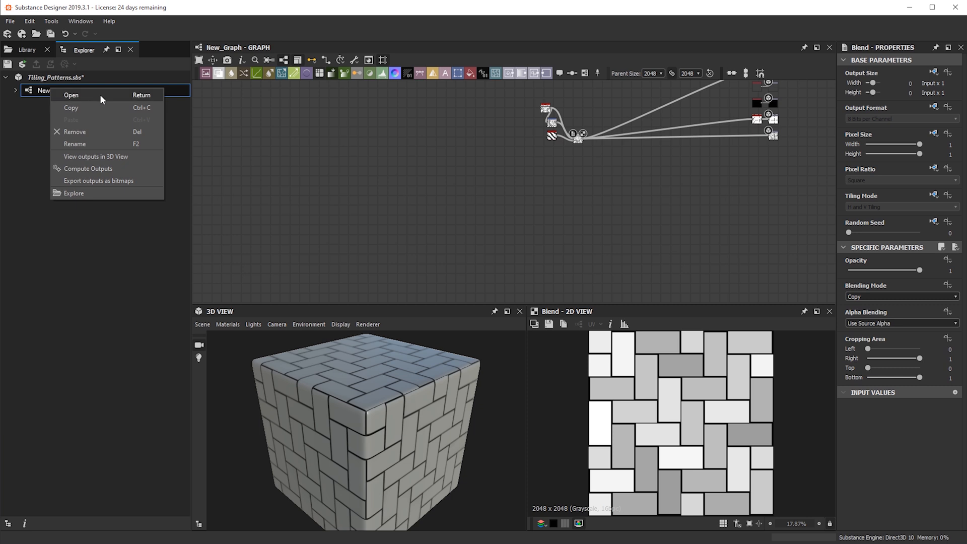
pyautogui.click(78, 108)
pyautogui.click(55, 79)
pyautogui.rightClick(55, 79)
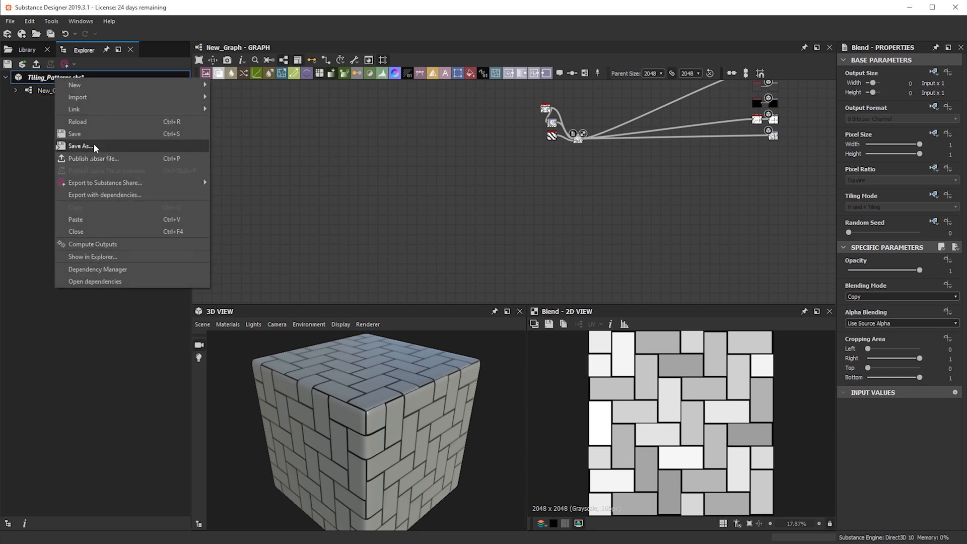
pyautogui.click(83, 219)
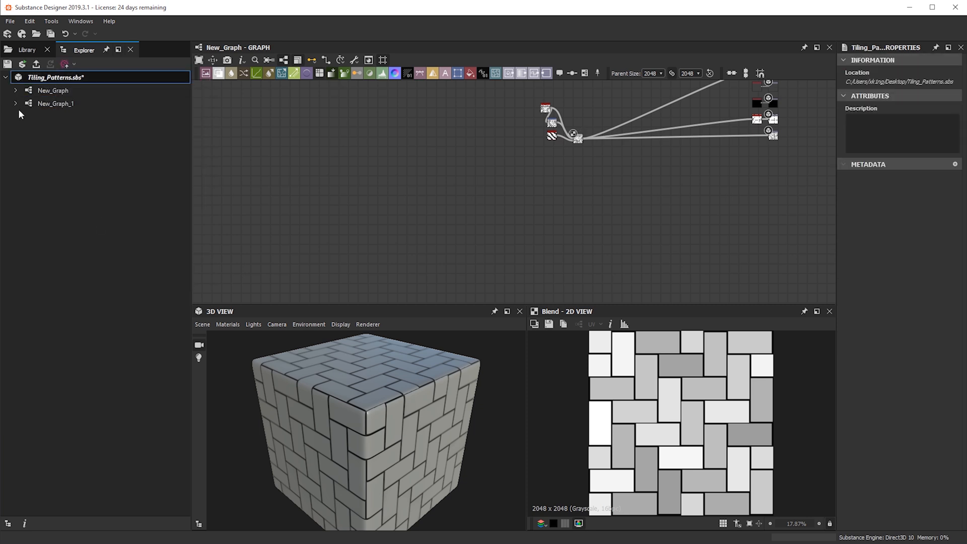
# Rename the duplicated graph as Flood_Fill_Demo
pyautogui.rightClick(51, 106)
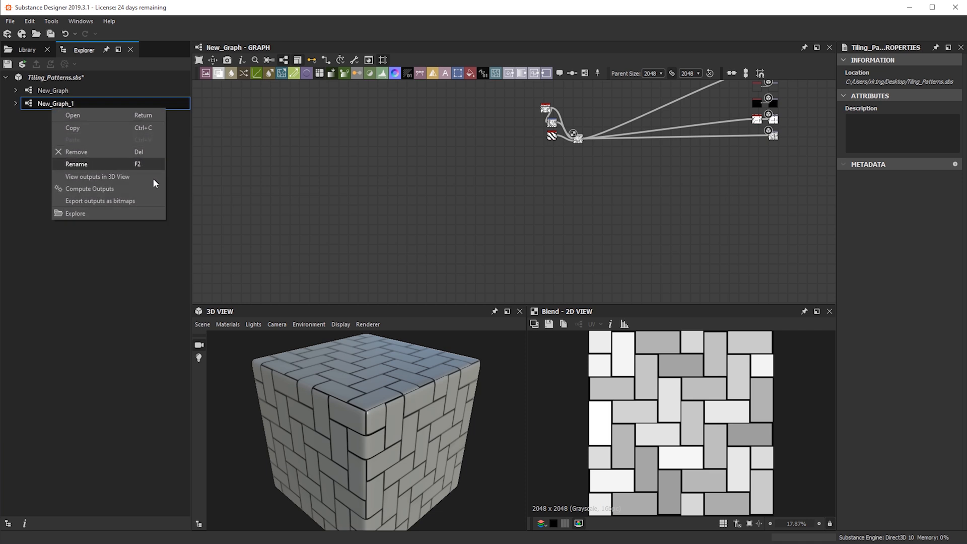
pyautogui.click(76, 164)
pyautogui.write('Flood_F')
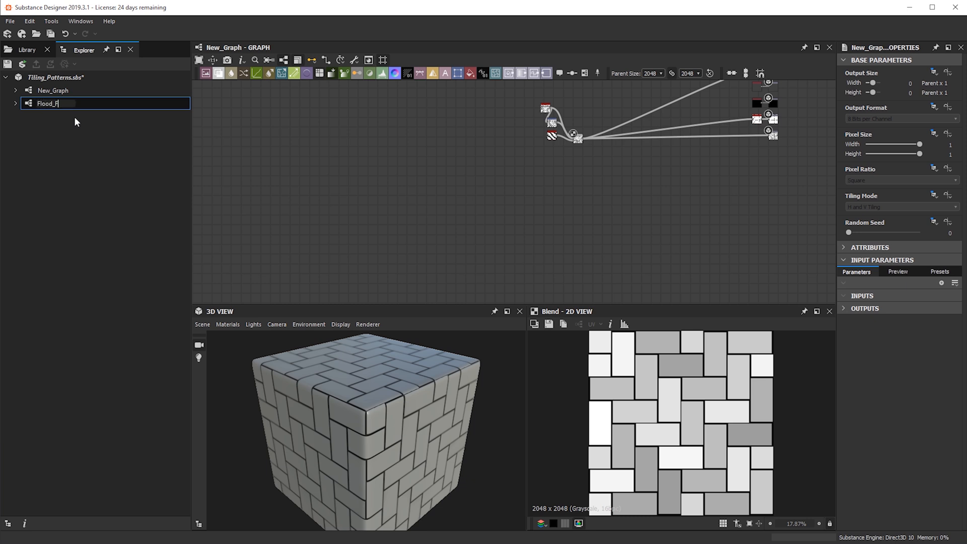
pyautogui.write('ill_Demo')
pyautogui.press('Return')
# Reposition the herringbone node group farther away from the material output nodes
pyautogui.moveTo(485, 232); pyautogui.dragTo(329, 250, button='middle')
pyautogui.scroll(4, 476, 182)
pyautogui.moveTo(476, 182); pyautogui.dragTo(477, 253, button='middle')
pyautogui.scroll(-3, 477, 252)
pyautogui.moveTo(343, 191); pyautogui.dragTo(376, 234)
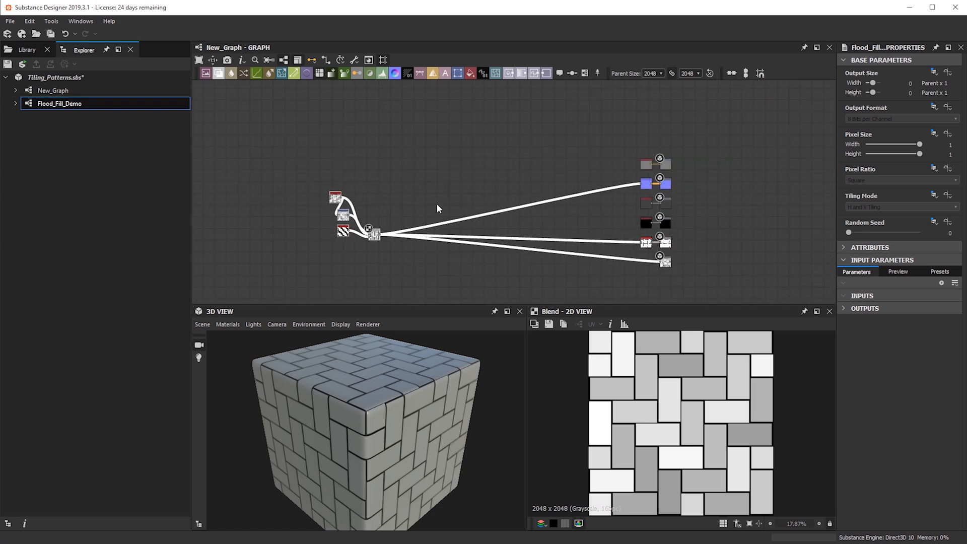
# Add a Flood Fill node above and beyond the herringbone Blend and display it in the 2D view
pyautogui.moveTo(445, 203); pyautogui.dragTo(488, 203, button='middle')
pyautogui.scroll(4, 486, 203)
pyautogui.click(477, 191)
pyautogui.press('space')
pyautogui.write('flood')
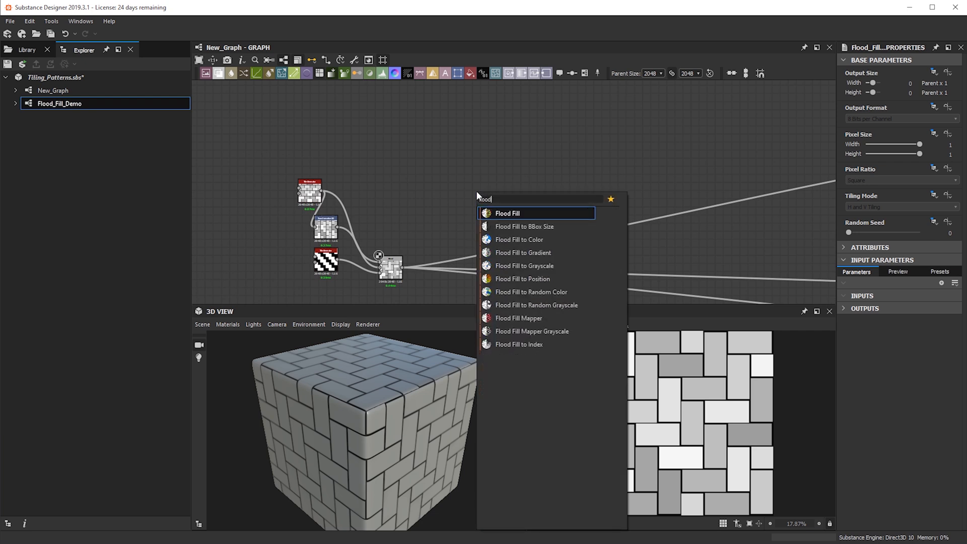
pyautogui.press('Return')
pyautogui.scroll(5, 474, 192)
pyautogui.doubleClick(476, 206)
pyautogui.moveTo(476, 206); pyautogui.dragTo(435, 255)
pyautogui.scroll(-3, 423, 168)
pyautogui.moveTo(422, 168); pyautogui.dragTo(453, 126, button='middle')
pyautogui.scroll(3, 448, 174)
pyautogui.doubleClick(492, 167)
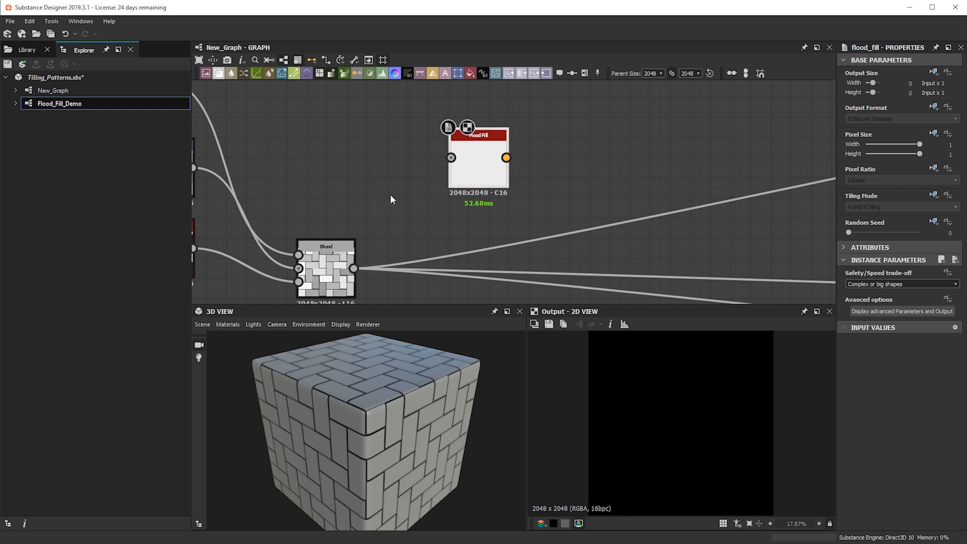
# Connect the herringbone Blend's output to the Flood Fill input and move the Flood Fill node closer to the Blend
pyautogui.scroll(-3, 445, 209)
pyautogui.scroll(5, 397, 249)
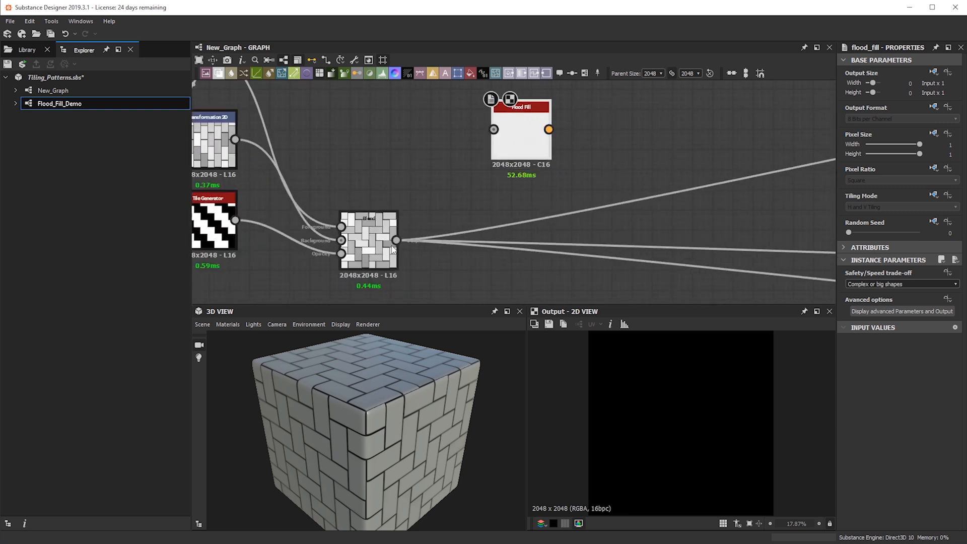
pyautogui.scroll(-2, 447, 205)
pyautogui.moveTo(413, 231); pyautogui.dragTo(515, 148)
pyautogui.scroll(3, 708, 348)
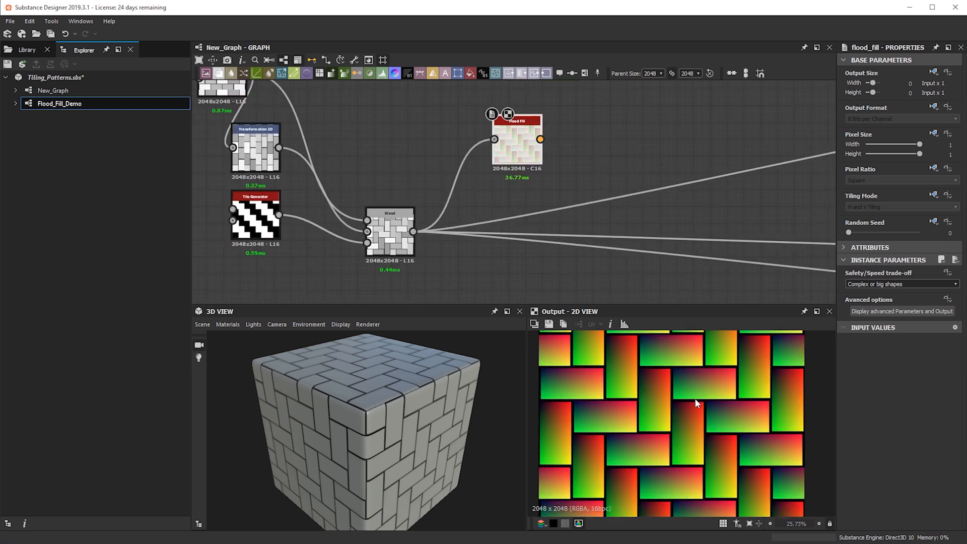
pyautogui.scroll(1, 687, 403)
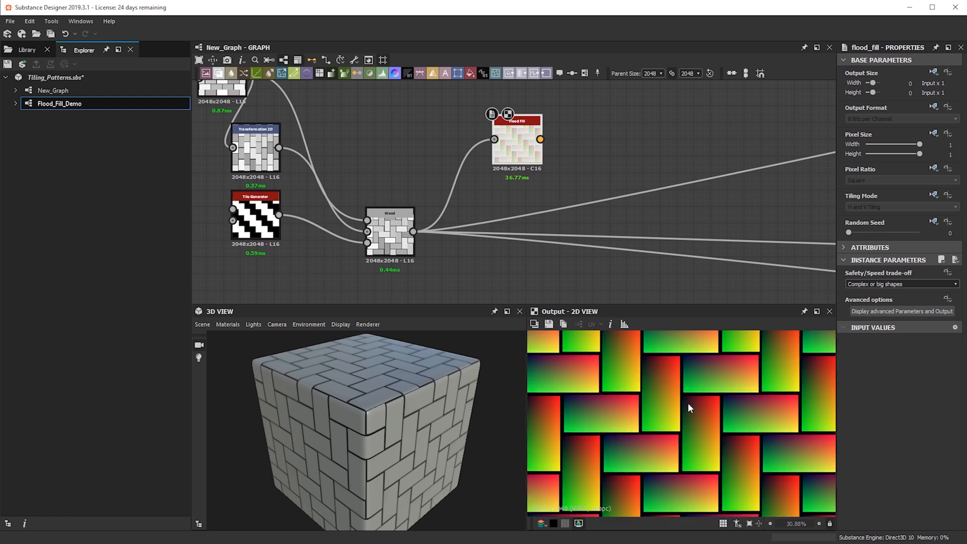
pyautogui.scroll(-3, 689, 402)
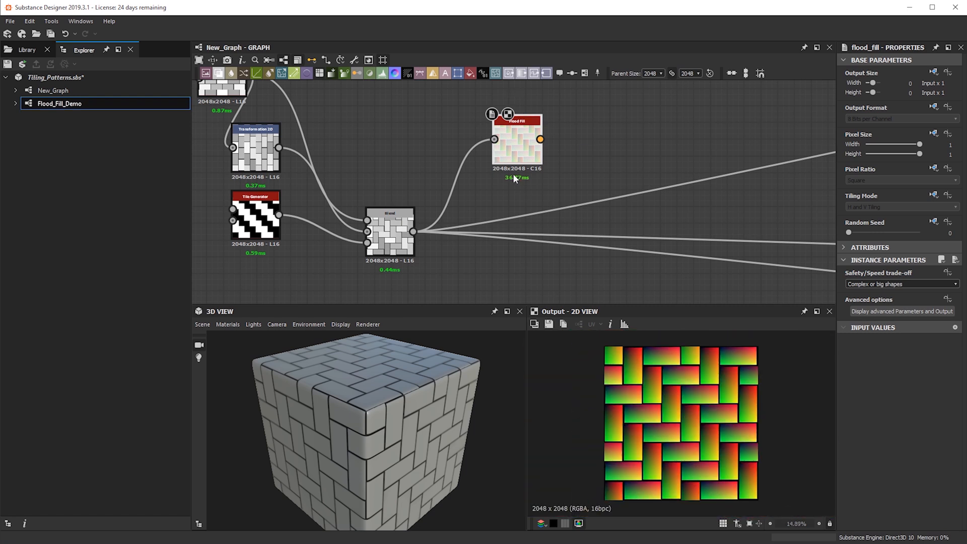
pyautogui.moveTo(509, 152); pyautogui.dragTo(475, 186)
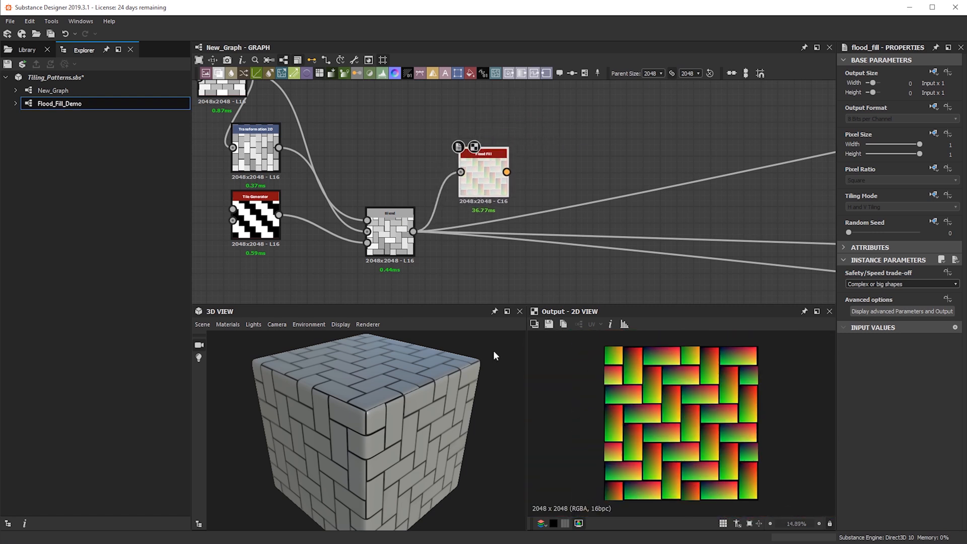
# Search the node library for the Flood Fill family of nodes
pyautogui.moveTo(564, 143); pyautogui.dragTo(479, 156, button='middle')
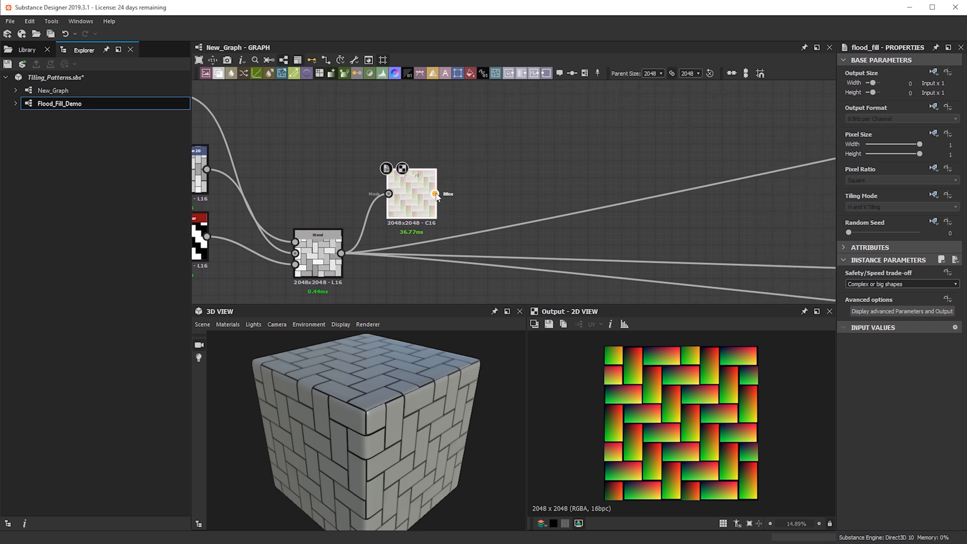
pyautogui.press('space')
pyautogui.write('flood')
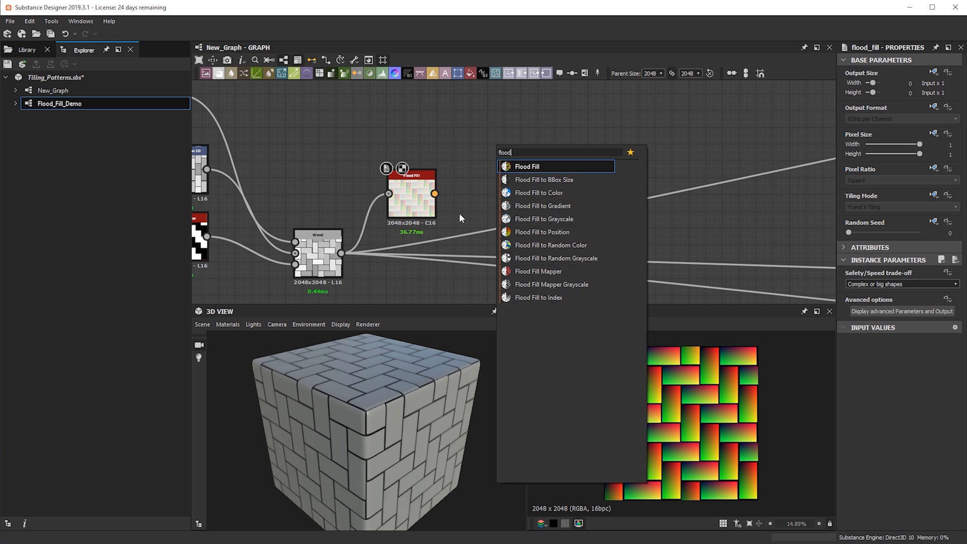
pyautogui.click(446, 151)
# Examine the gradients that the Flood Fill output assigns to the individual bricks in the 2D view
pyautogui.moveTo(429, 193); pyautogui.dragTo(533, 138, button='middle')
pyautogui.scroll(2, 552, 184)
pyautogui.scroll(2, 434, 213)
pyautogui.click(434, 214)
pyautogui.scroll(5, 661, 416)
pyautogui.scroll(-3, 562, 404)
pyautogui.moveTo(568, 404); pyautogui.dragTo(675, 405, button='middle')
pyautogui.scroll(5, 662, 367)
pyautogui.scroll(-3, 604, 374)
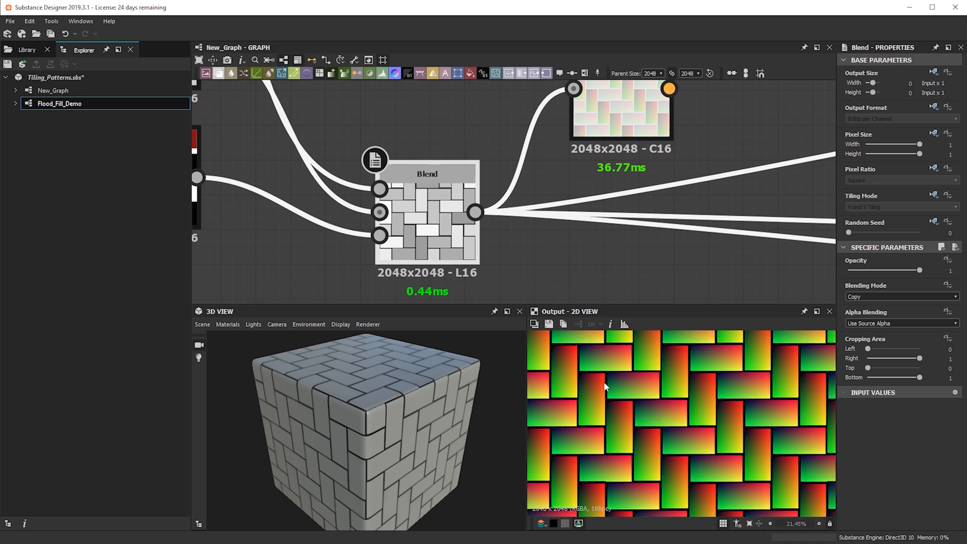
pyautogui.scroll(3, 653, 373)
pyautogui.scroll(-3, 652, 385)
# Display the herringbone Blend in the 2D view and examine the gaps separating its bricks
pyautogui.doubleClick(427, 221)
pyautogui.scroll(-3, 575, 433)
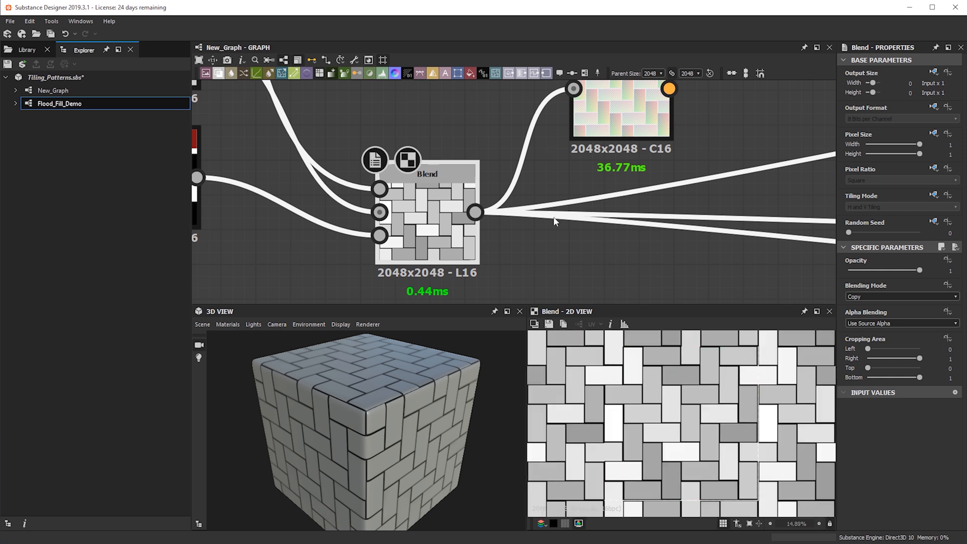
pyautogui.scroll(5, 641, 411)
pyautogui.scroll(-3, 641, 412)
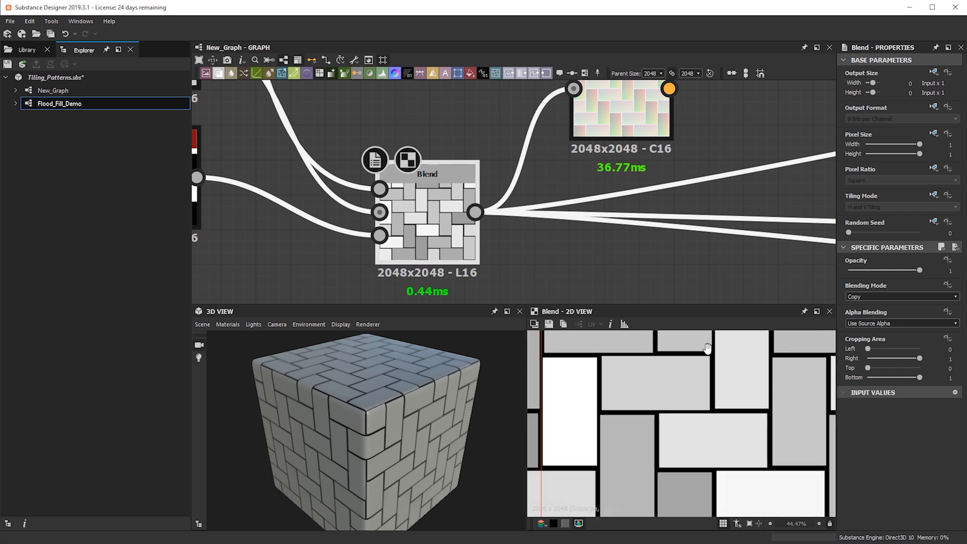
pyautogui.scroll(3, 650, 402)
pyautogui.scroll(-2, 663, 394)
pyautogui.scroll(-2, 529, 198)
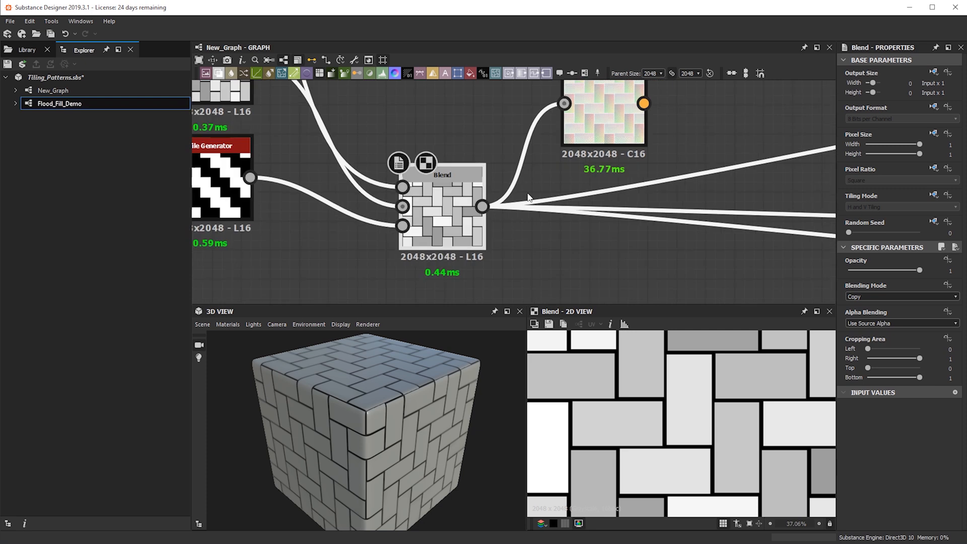
# Move the Flood Fill node farther from the herringbone Blend to make room between them
pyautogui.moveTo(529, 198); pyautogui.dragTo(431, 200, button='middle')
pyautogui.moveTo(489, 134); pyautogui.dragTo(635, 124)
pyautogui.scroll(-2, 660, 428)
pyautogui.scroll(-2, 661, 432)
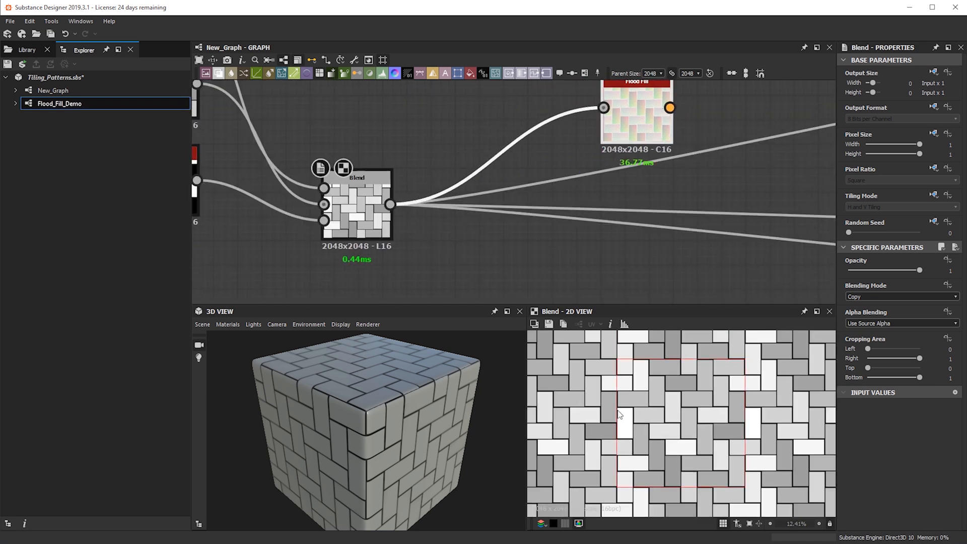
pyautogui.scroll(1, 629, 413)
pyautogui.moveTo(435, 145); pyautogui.dragTo(447, 168, button='middle')
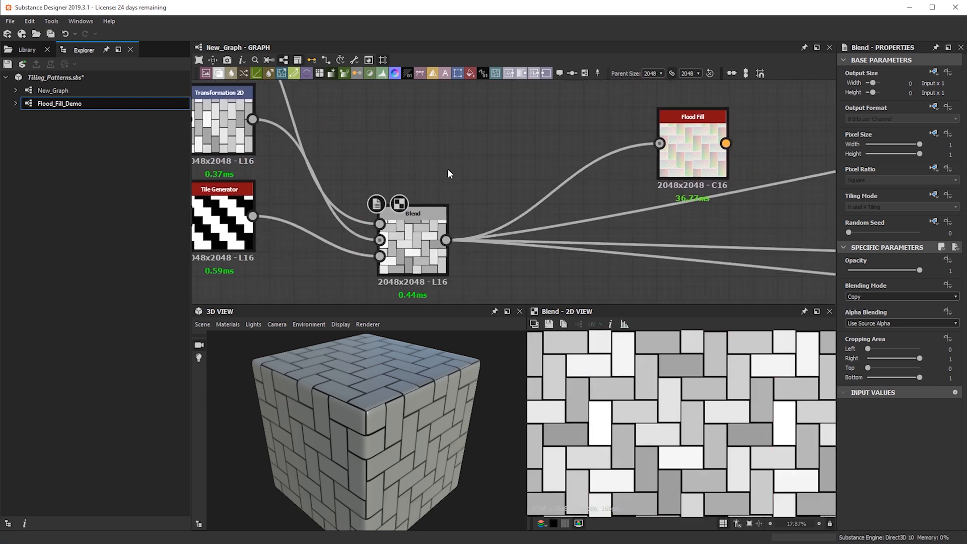
# Duplicate the Flood Fill node with its link from the herringbone Blend and place the copy above the original
pyautogui.press('space')
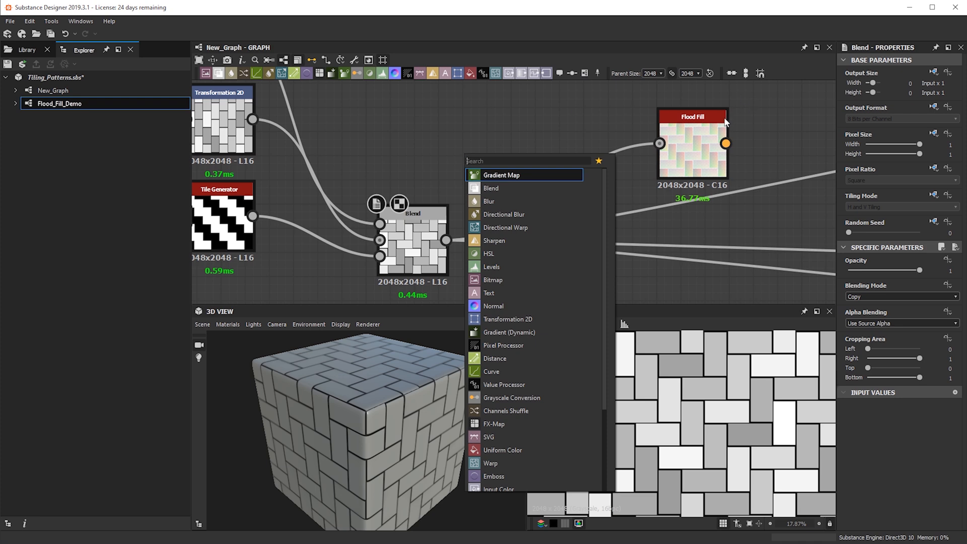
pyautogui.click(697, 134)
pyautogui.hotkey('ctrl', 'c')
pyautogui.scroll(-1, 551, 173)
pyautogui.hotkey('ctrl', 'v')
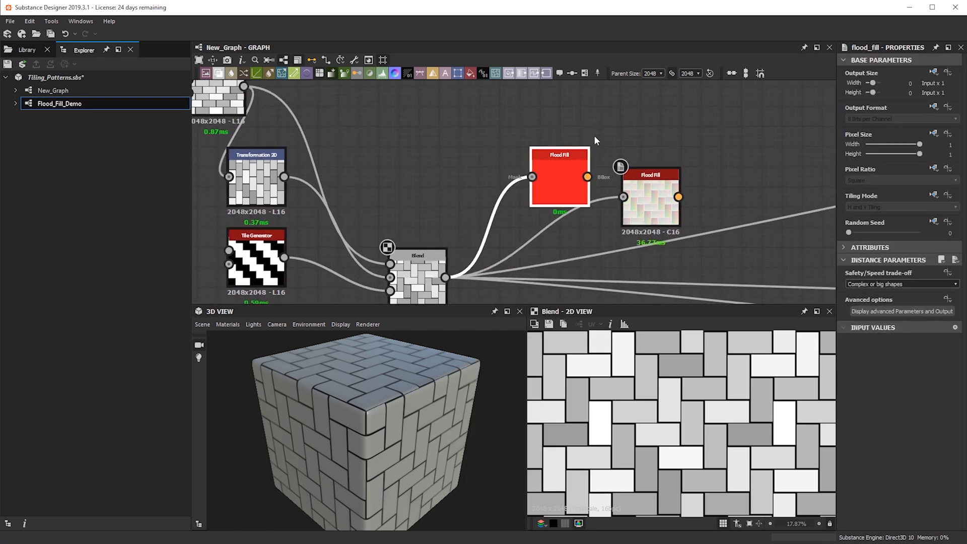
pyautogui.click(678, 117)
# Add a Shape node above the herringbone Blend and display it in the 2D view
pyautogui.press('space')
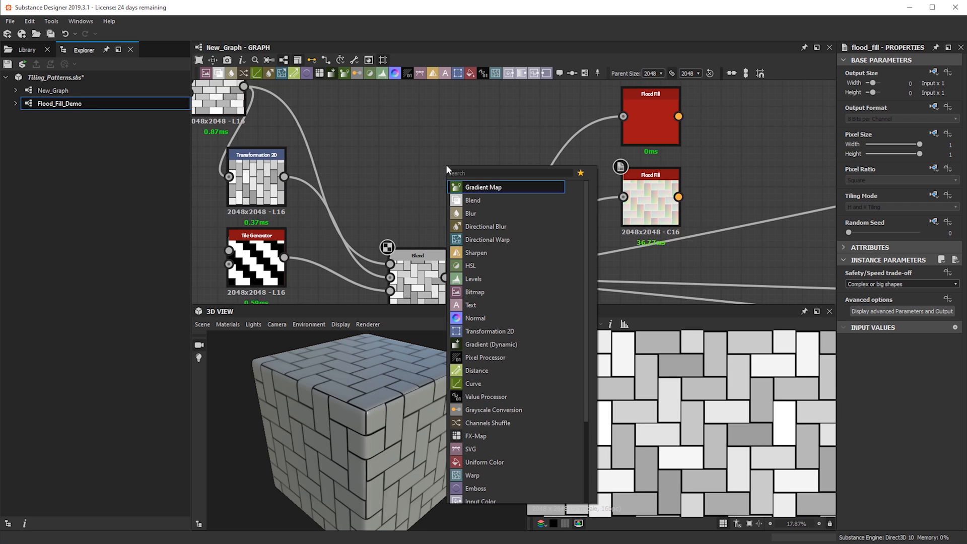
pyautogui.press('Escape')
pyautogui.press('space')
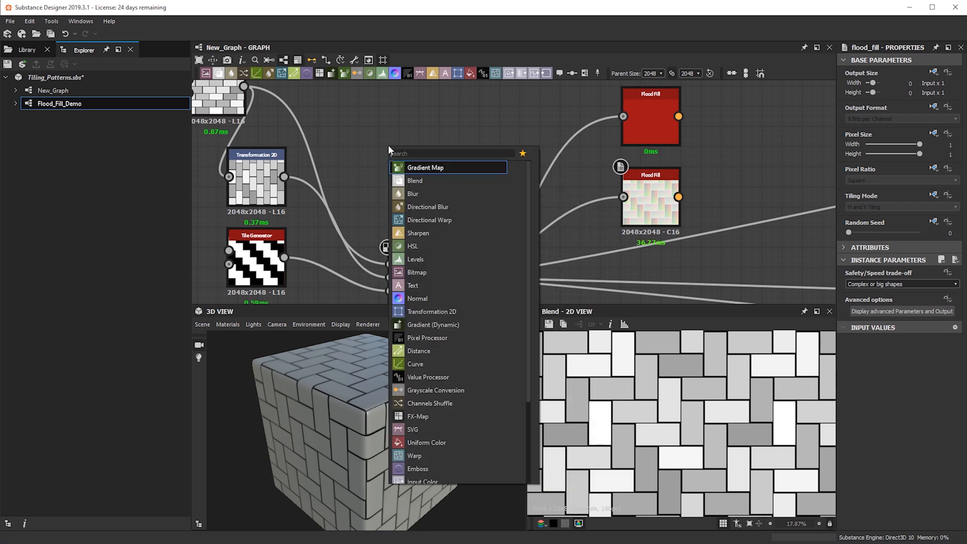
pyautogui.write('shape')
pyautogui.press('Return')
pyautogui.click(397, 142)
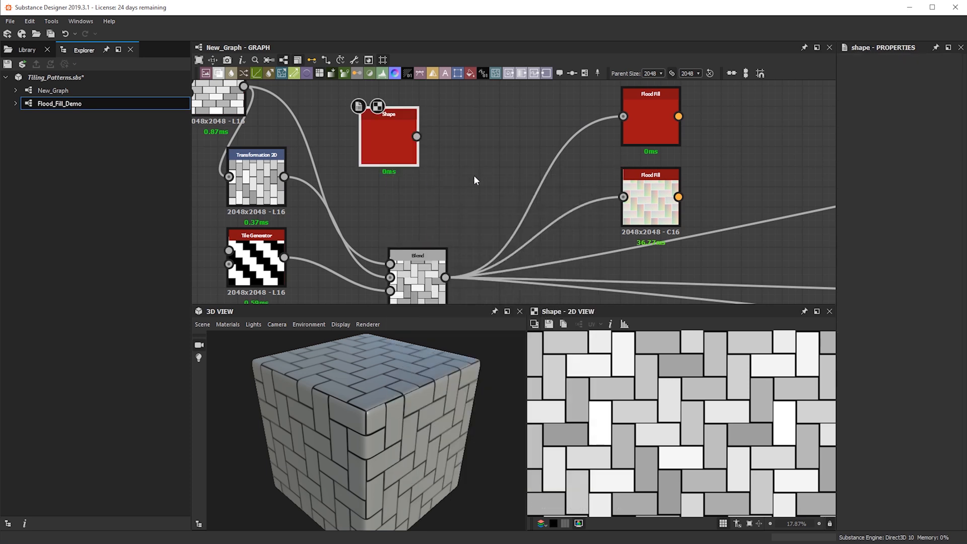
# Add a second Blend node with the Shape as its foreground and the herringbone Blend as its background
pyautogui.press('space')
pyautogui.write('bl')
pyautogui.press('Escape')
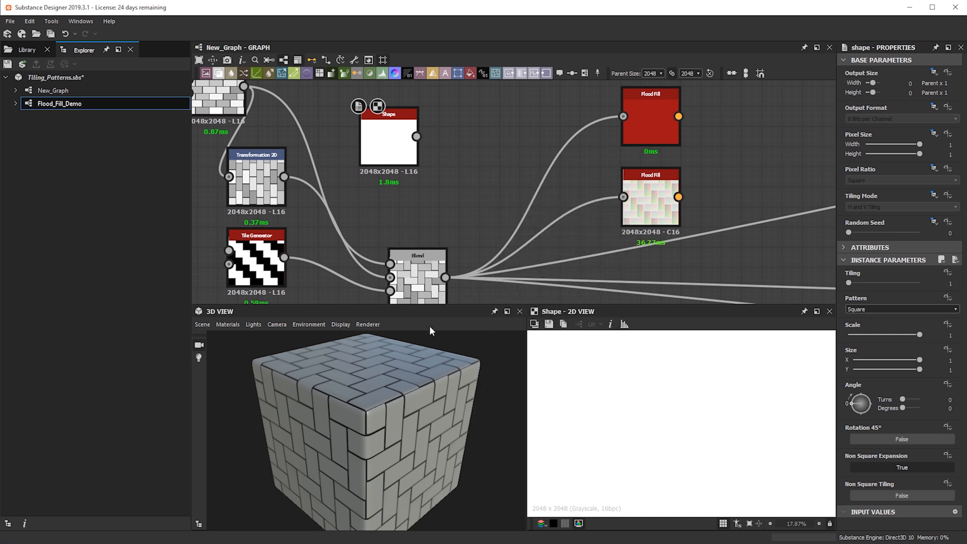
pyautogui.moveTo(455, 179); pyautogui.dragTo(476, 179)
pyautogui.moveTo(416, 136); pyautogui.dragTo(469, 165)
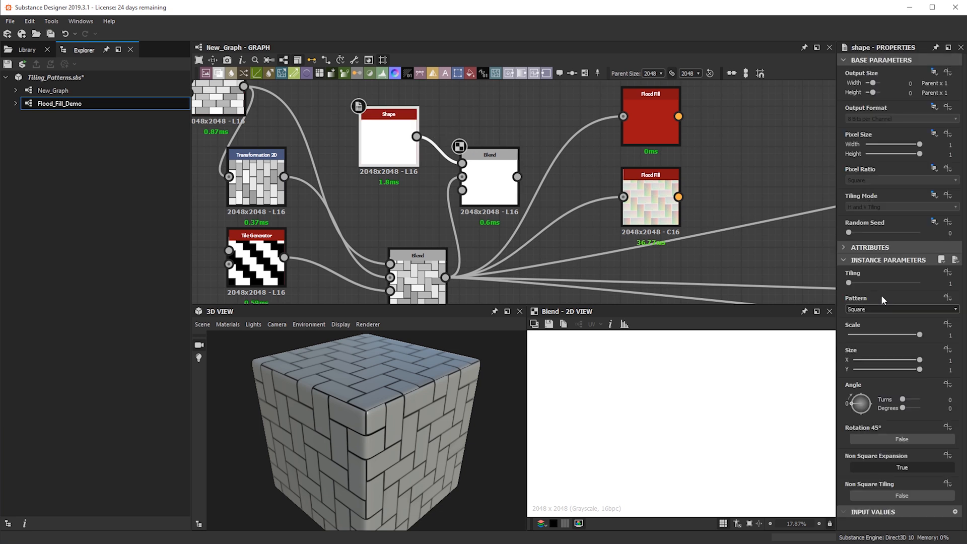
# Set the Shape node's pattern to Disc and its scale to 0.54
pyautogui.click(880, 308)
pyautogui.click(873, 325)
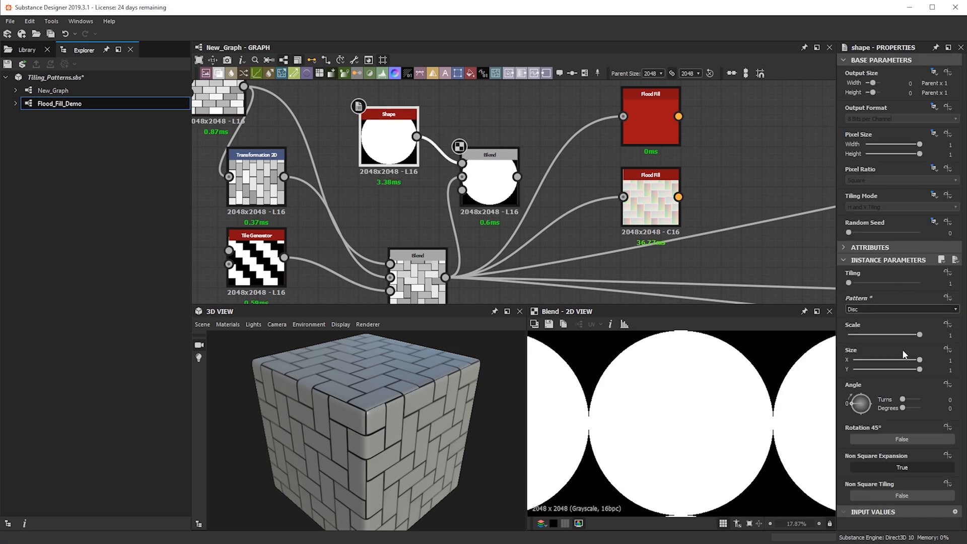
pyautogui.moveTo(906, 333); pyautogui.dragTo(886, 333)
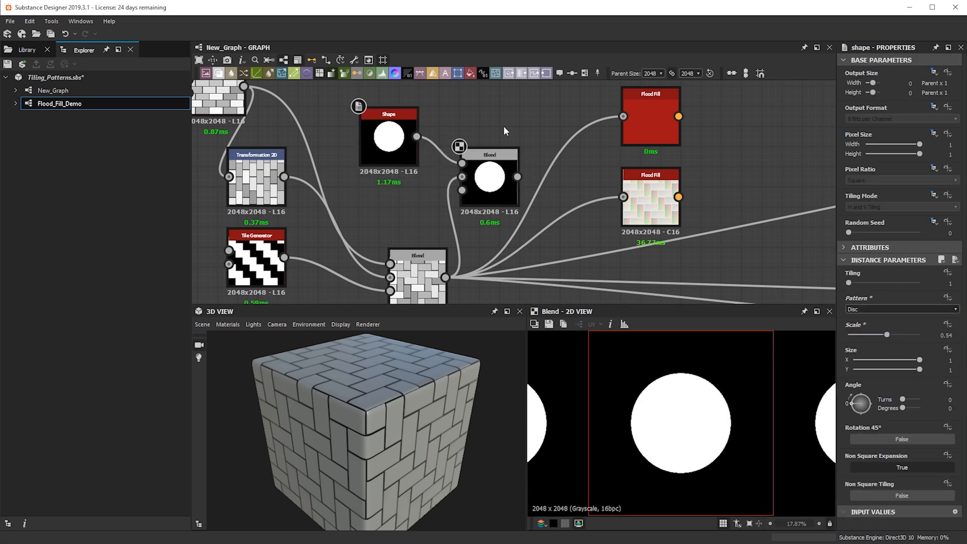
# Set the blending mode of the Blend combining the disc and the bricks to Add (Linear Dodge)
pyautogui.click(492, 178)
pyautogui.scroll(-2, 879, 295)
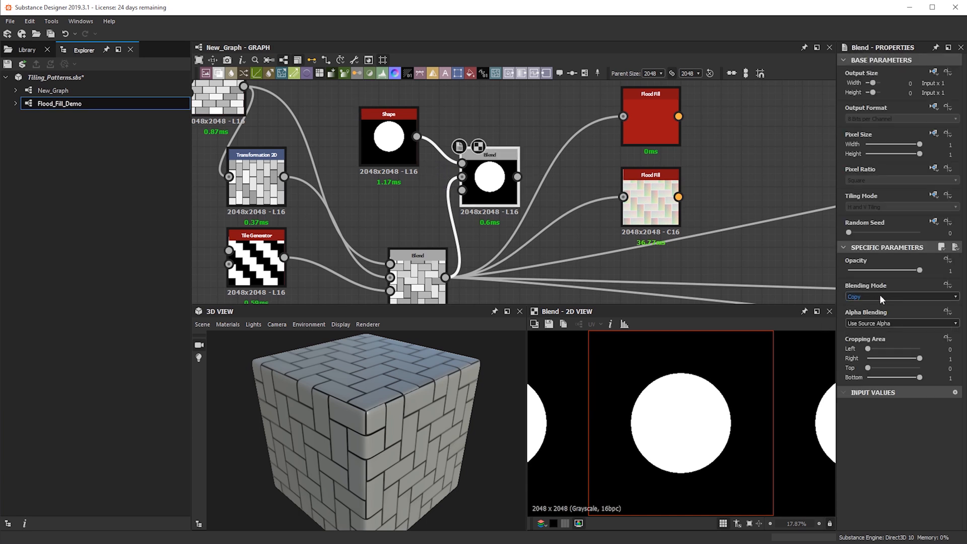
pyautogui.scroll(1, 879, 296)
pyautogui.scroll(3, 659, 395)
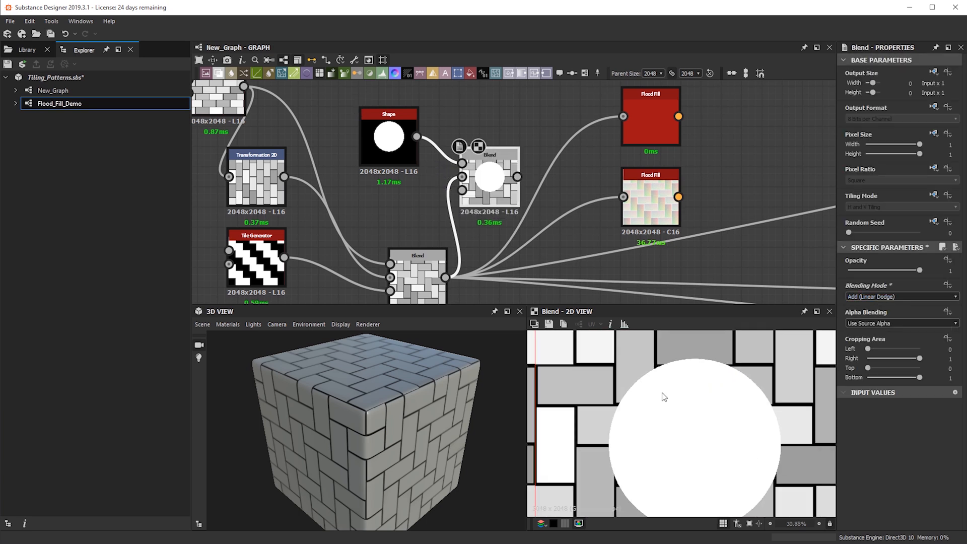
# Connect the disc Blend's output to the upper Flood Fill and display that Flood Fill in the 2D view
pyautogui.moveTo(506, 172); pyautogui.dragTo(619, 147)
pyautogui.doubleClick(618, 140)
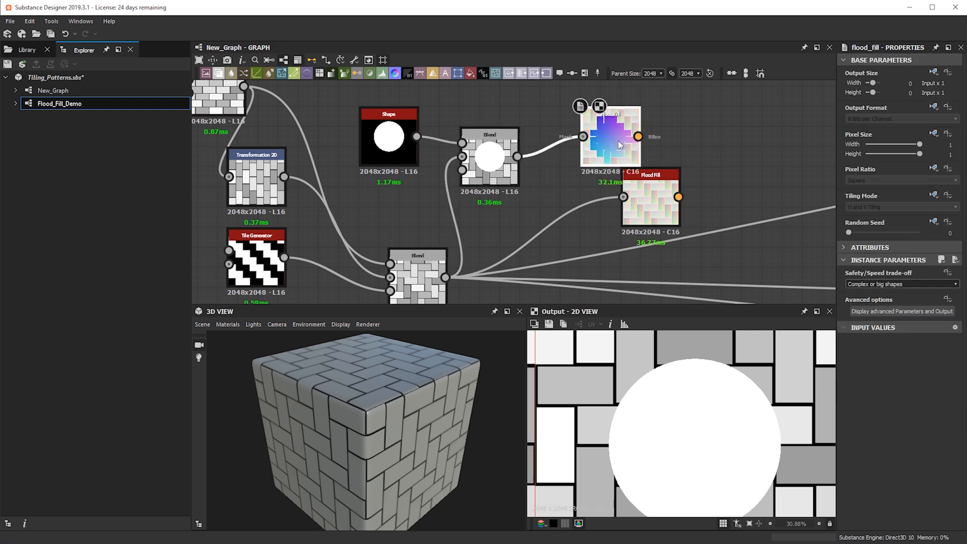
pyautogui.scroll(3, 657, 415)
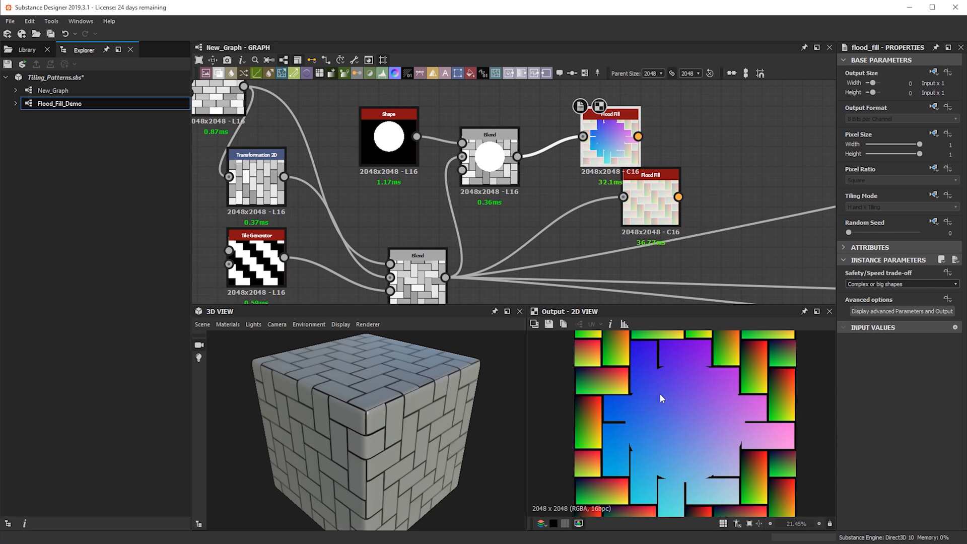
pyautogui.scroll(3, 567, 161)
# Display the disc Blend in the 2D view and examine where the disc covers the gaps between bricks
pyautogui.click(473, 154)
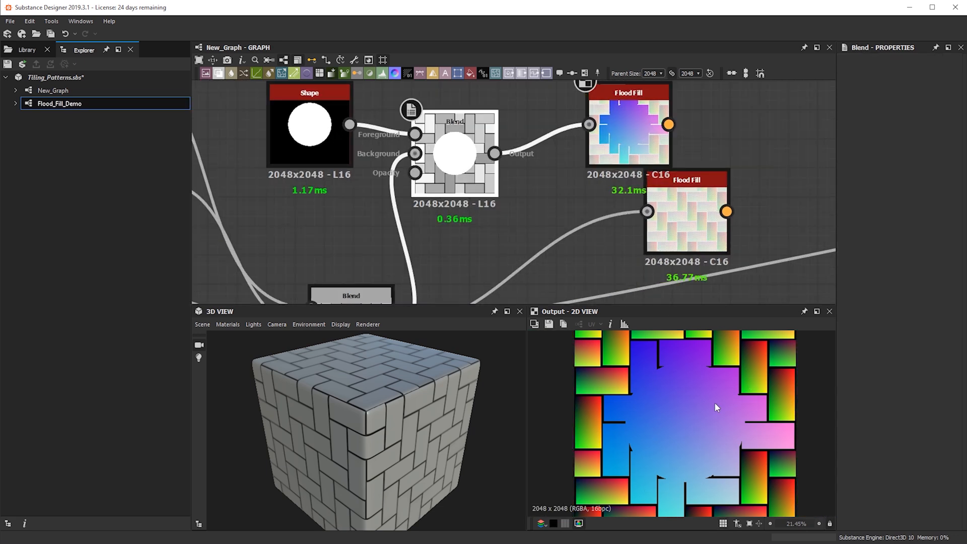
pyautogui.scroll(5, 704, 383)
pyautogui.scroll(-2, 725, 423)
pyautogui.scroll(3, 718, 416)
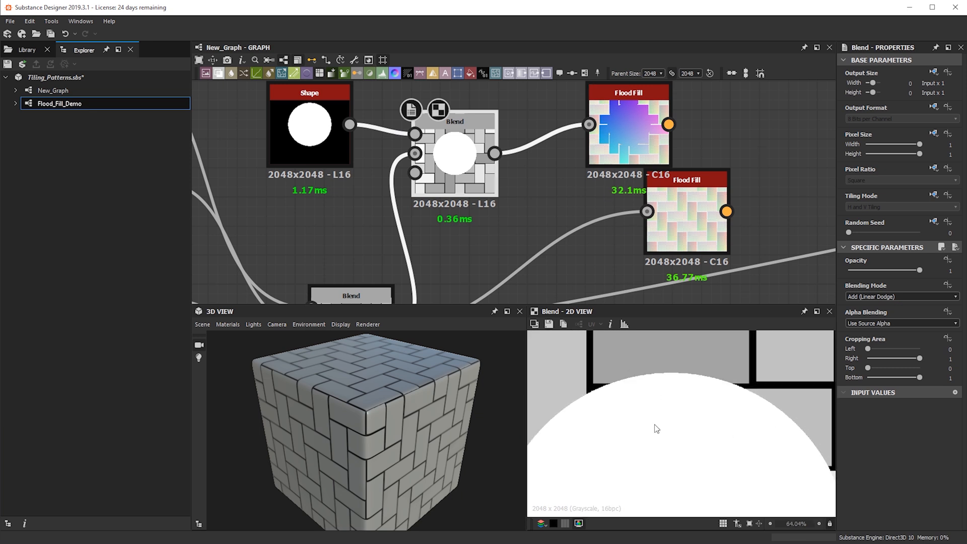
pyautogui.moveTo(615, 414); pyautogui.dragTo(630, 416, button='middle')
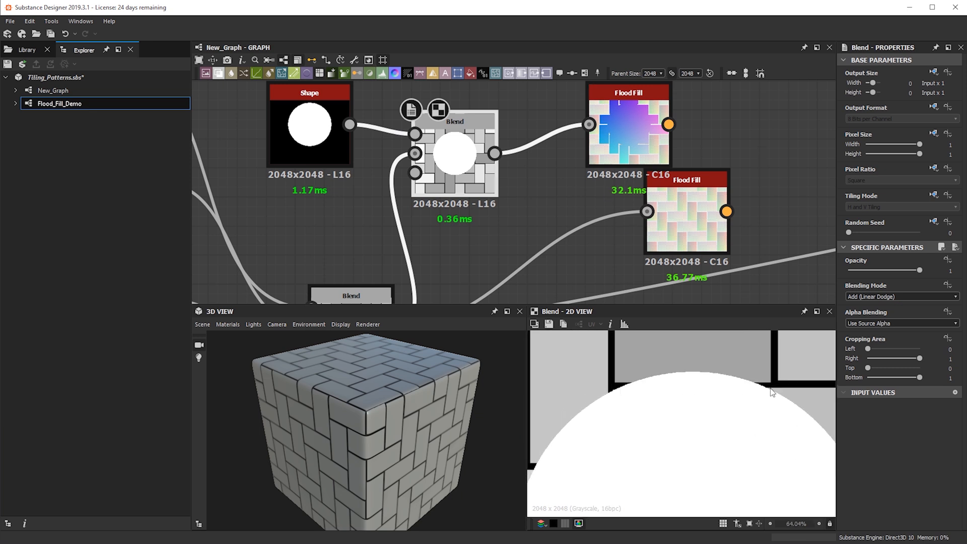
pyautogui.scroll(-3, 631, 389)
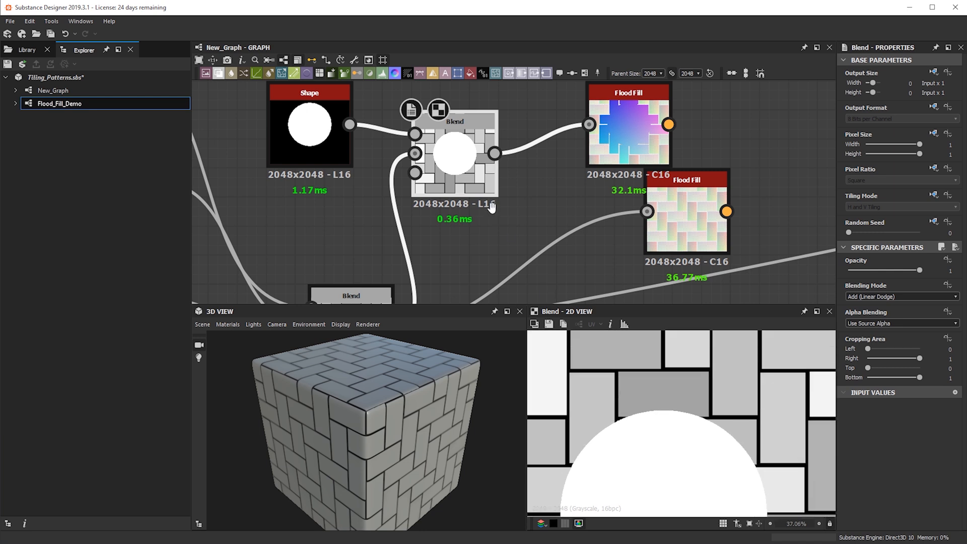
pyautogui.moveTo(492, 207); pyautogui.dragTo(514, 173, button='middle')
pyautogui.moveTo(499, 267); pyautogui.dragTo(549, 176, button='middle')
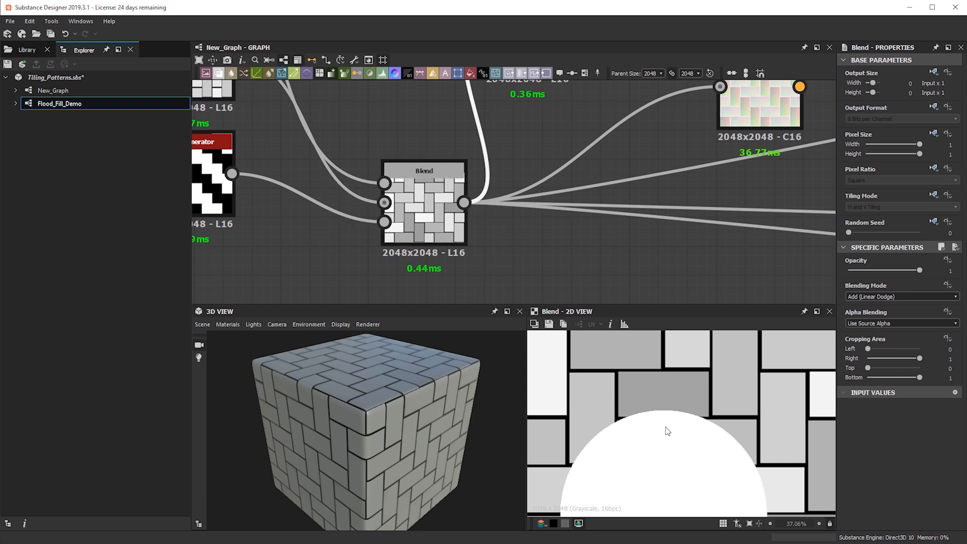
pyautogui.scroll(-2, 422, 227)
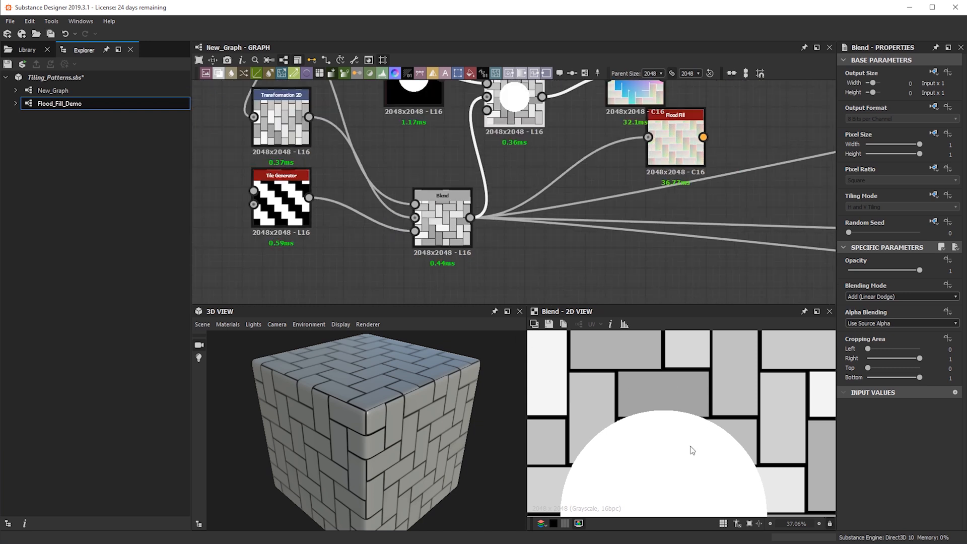
pyautogui.scroll(3, 691, 448)
pyautogui.scroll(-4, 701, 350)
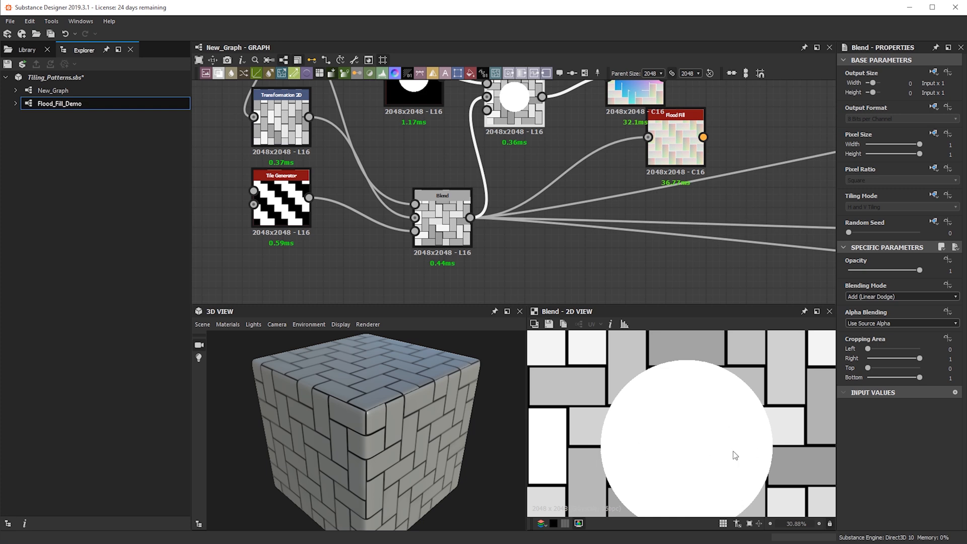
pyautogui.scroll(-2, 547, 178)
# Display the upper Flood Fill in the 2D view and examine how the disc affects the brick regions
pyautogui.moveTo(603, 126); pyautogui.dragTo(539, 188, button='middle')
pyautogui.scroll(2, 539, 187)
pyautogui.click(539, 188)
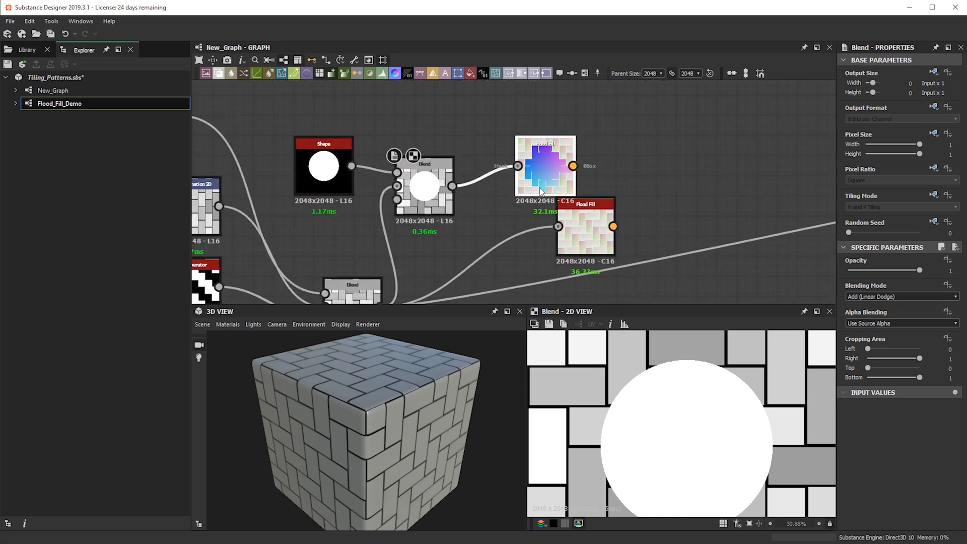
pyautogui.doubleClick(540, 190)
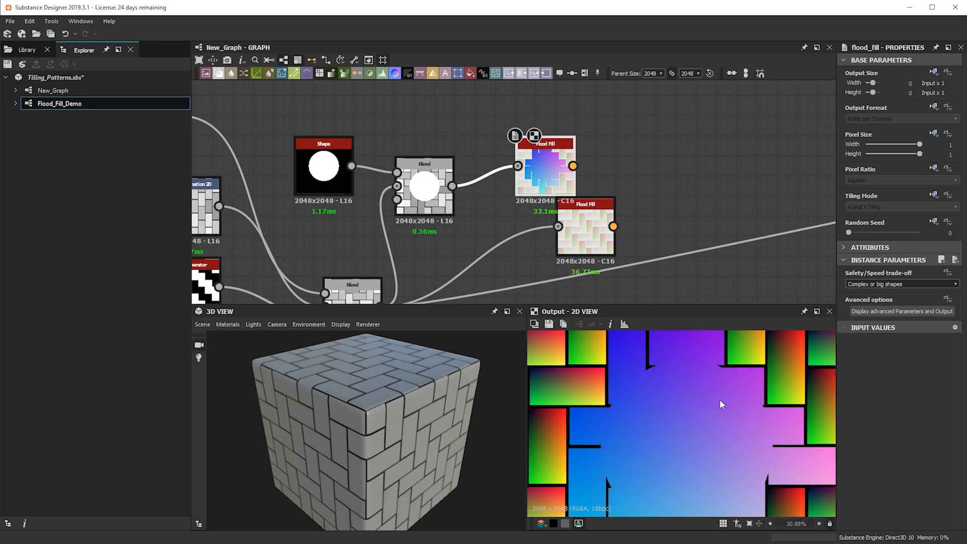
pyautogui.scroll(-6, 705, 399)
pyautogui.scroll(1, 666, 439)
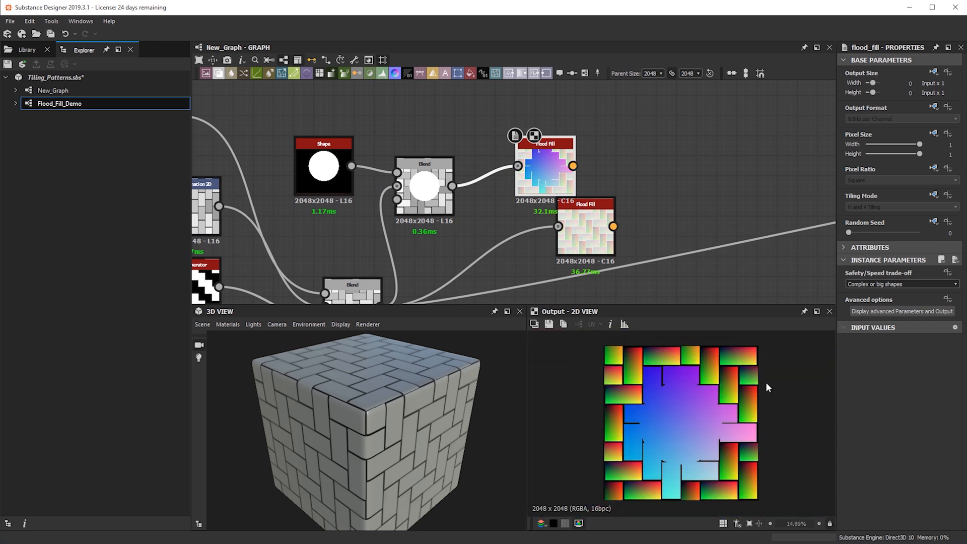
# Align the disc Blend with the upper Flood Fill and move that Flood Fill away from the original one
pyautogui.moveTo(425, 173); pyautogui.dragTo(435, 153)
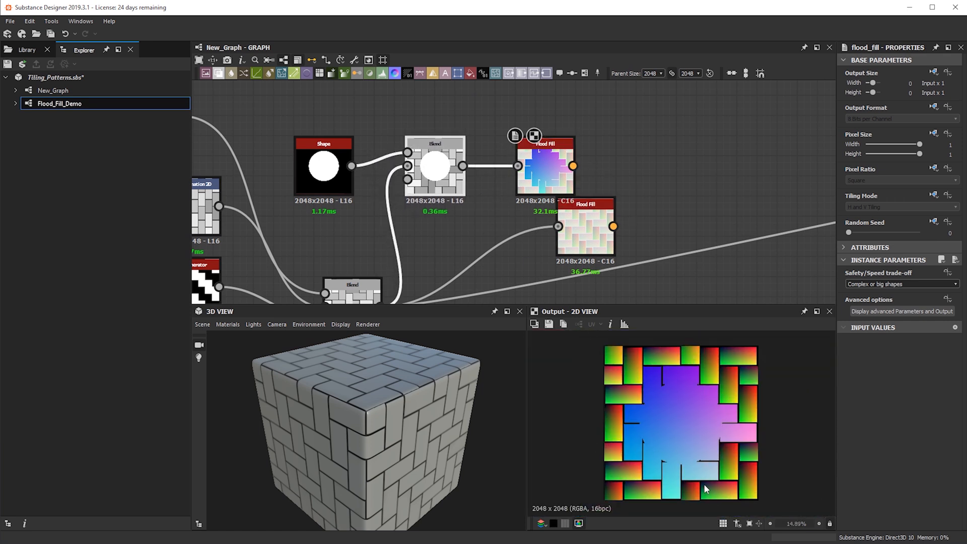
pyautogui.scroll(6, 639, 421)
pyautogui.scroll(-3, 648, 420)
pyautogui.scroll(1, 640, 391)
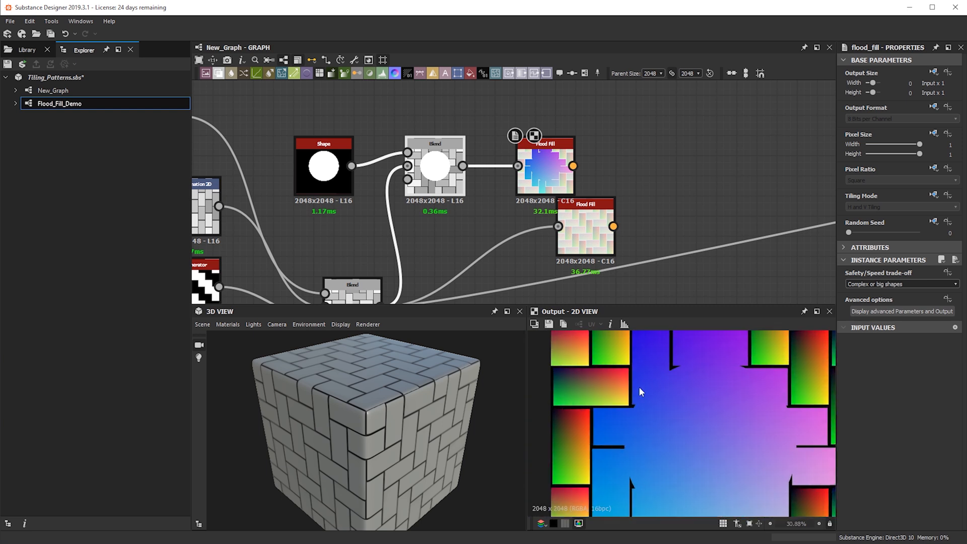
pyautogui.scroll(-2, 693, 406)
pyautogui.moveTo(572, 191); pyautogui.dragTo(612, 139)
# Duplicate the upper Flood Fill with its link from the disc Blend and display the copy in the 2D view
pyautogui.scroll(-2, 611, 137)
pyautogui.moveTo(611, 137); pyautogui.dragTo(598, 192, button='middle')
pyautogui.click(592, 188)
pyautogui.hotkey('ctrl', 'c')
pyautogui.hotkey('ctrl', 'v')
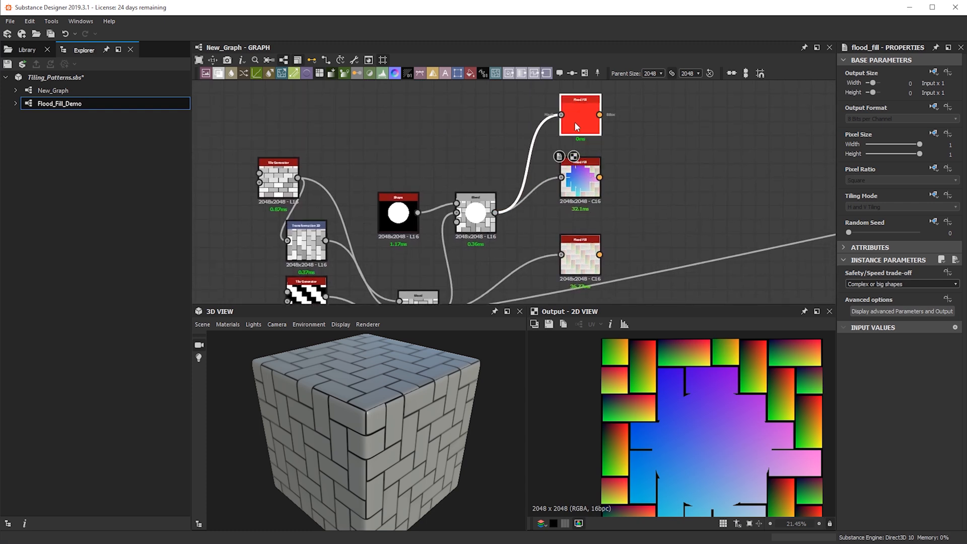
pyautogui.click(568, 110)
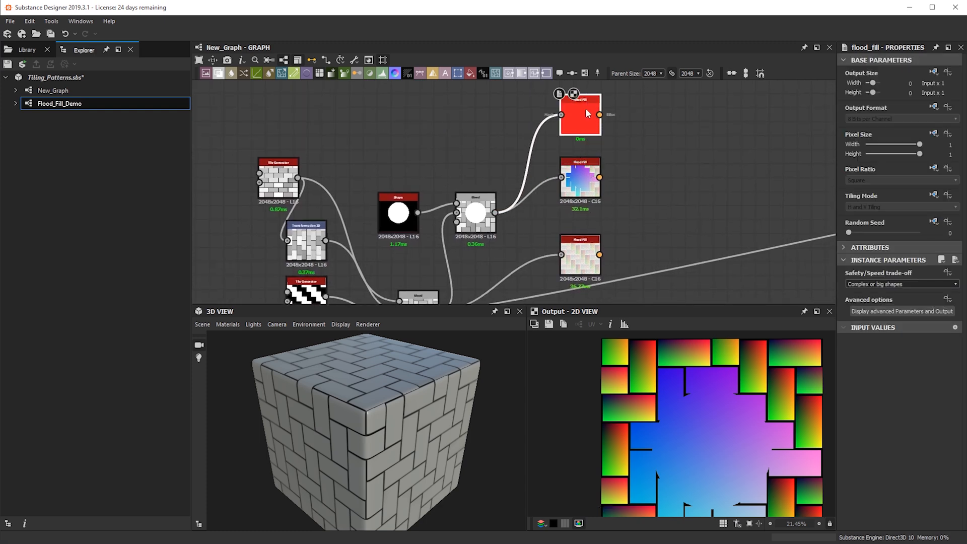
# Toggle the transparency display of the 2D view and compare the Flood Fill output with and without alpha
pyautogui.click(554, 525)
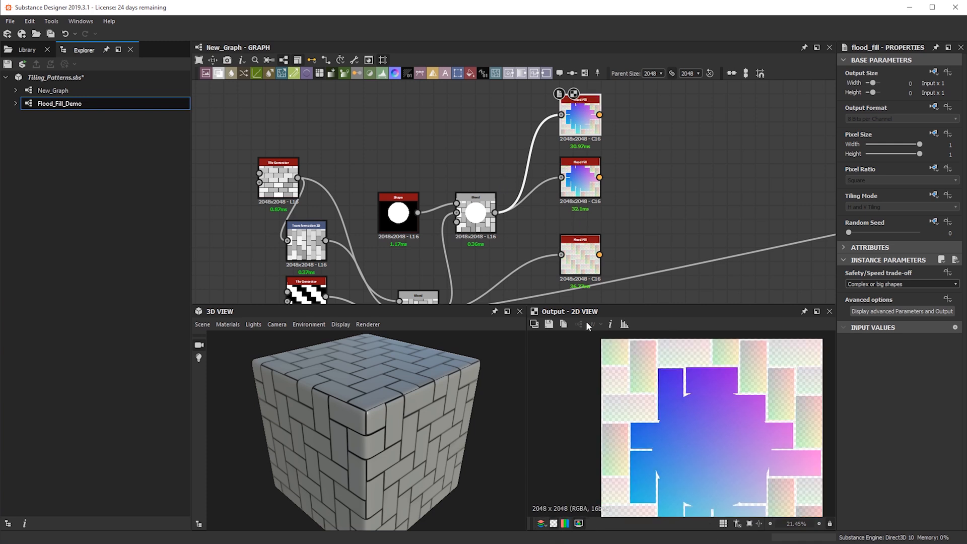
pyautogui.scroll(-3, 648, 413)
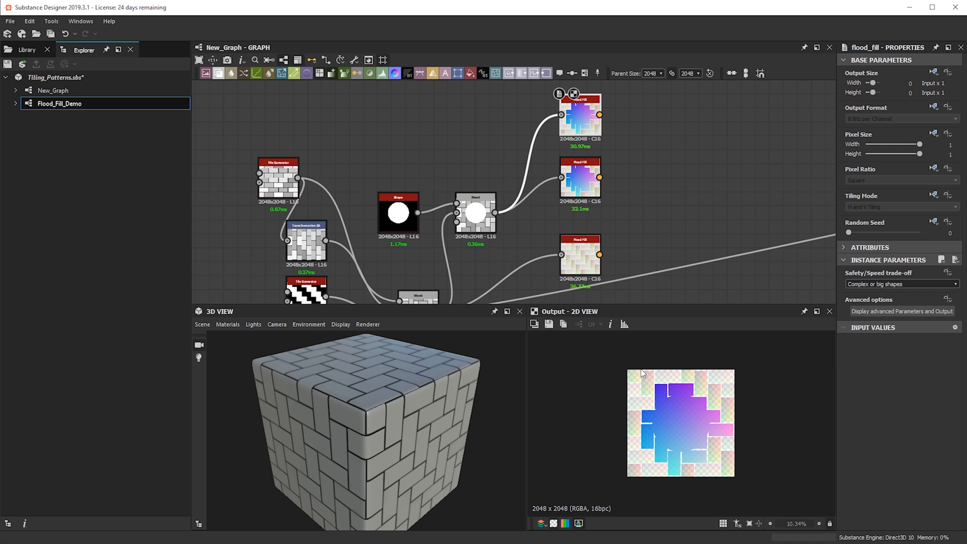
pyautogui.click(553, 524)
pyautogui.scroll(3, 641, 456)
pyautogui.scroll(-2, 595, 463)
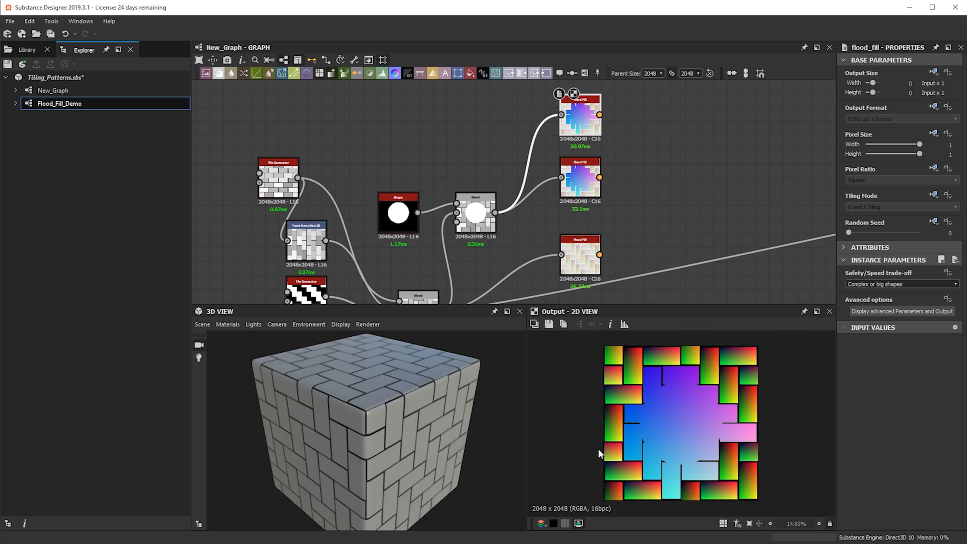
pyautogui.scroll(2, 755, 417)
pyautogui.scroll(-1, 745, 396)
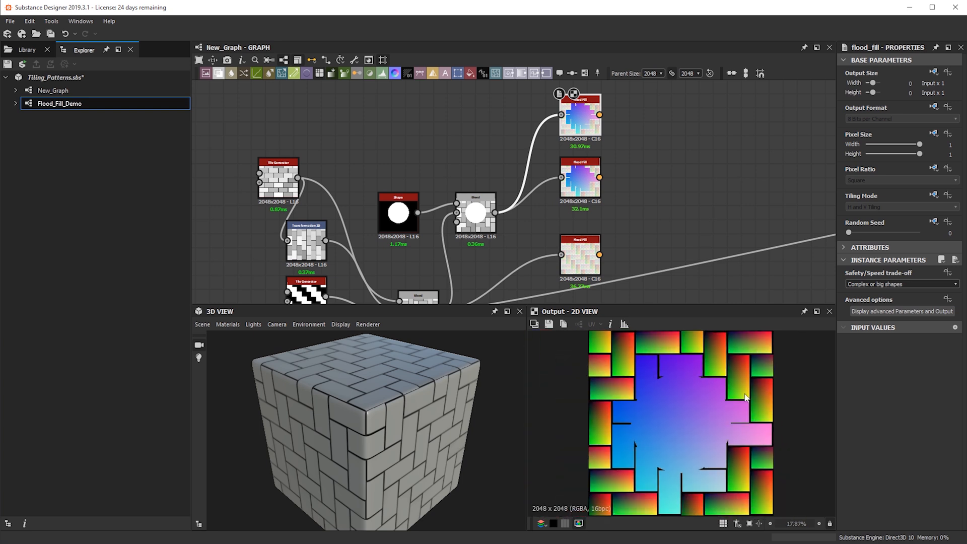
pyautogui.click(554, 523)
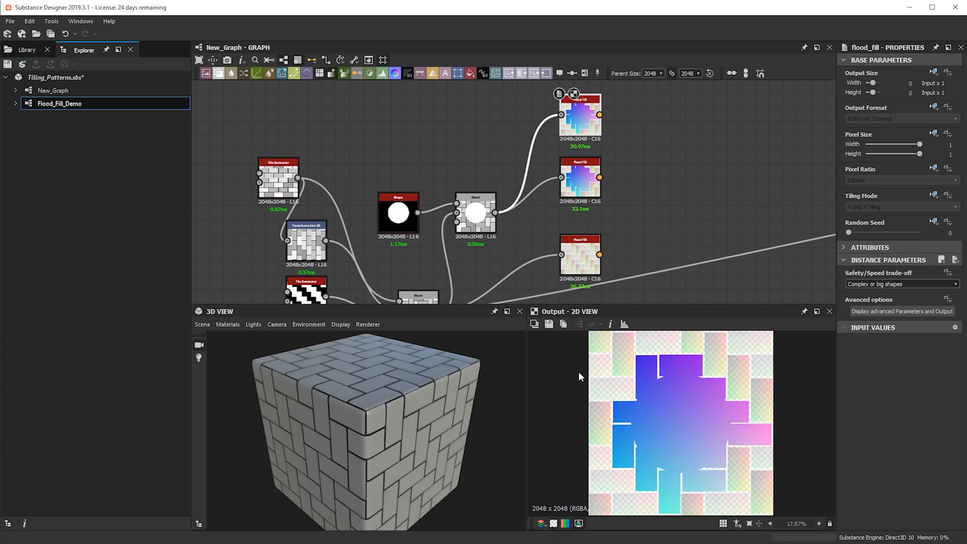
pyautogui.scroll(2, 615, 356)
pyautogui.scroll(-4, 653, 427)
pyautogui.scroll(4, 704, 428)
pyautogui.moveTo(740, 438); pyautogui.dragTo(675, 373, button='middle')
pyautogui.press('f')
# Delete the two Flood Fill nodes fed by the disc Blend, along with the Shape and disc Blend nodes
pyautogui.moveTo(623, 194); pyautogui.dragTo(633, 177, button='middle')
pyautogui.moveTo(663, 179); pyautogui.dragTo(607, 99)
pyautogui.moveTo(493, 156); pyautogui.dragTo(492, 177, button='middle')
pyautogui.press('Delete')
pyautogui.moveTo(398, 144); pyautogui.dragTo(524, 219)
pyautogui.press('Delete')
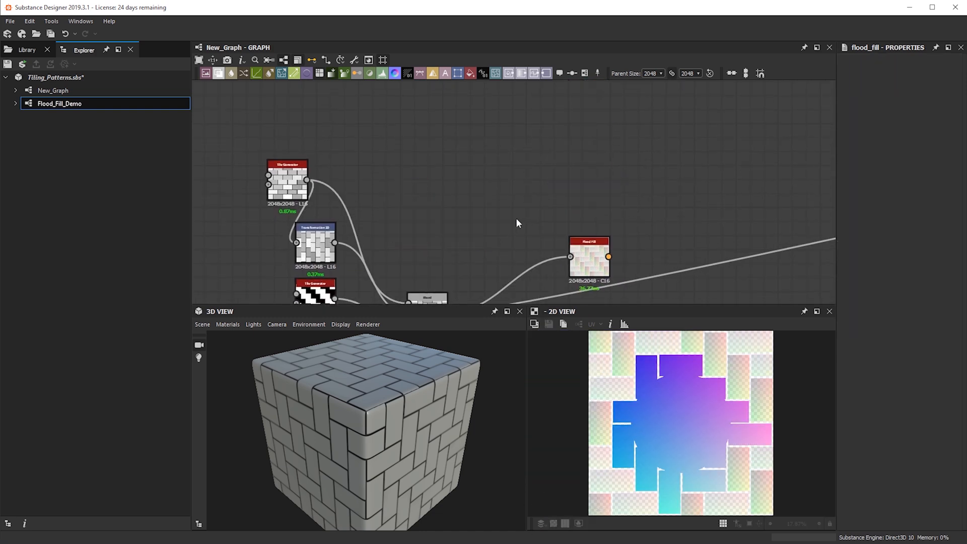
# Display the remaining Flood Fill in the 2D view and turn off the transparency display
pyautogui.moveTo(665, 253); pyautogui.dragTo(564, 188, button='middle')
pyautogui.scroll(2, 492, 187)
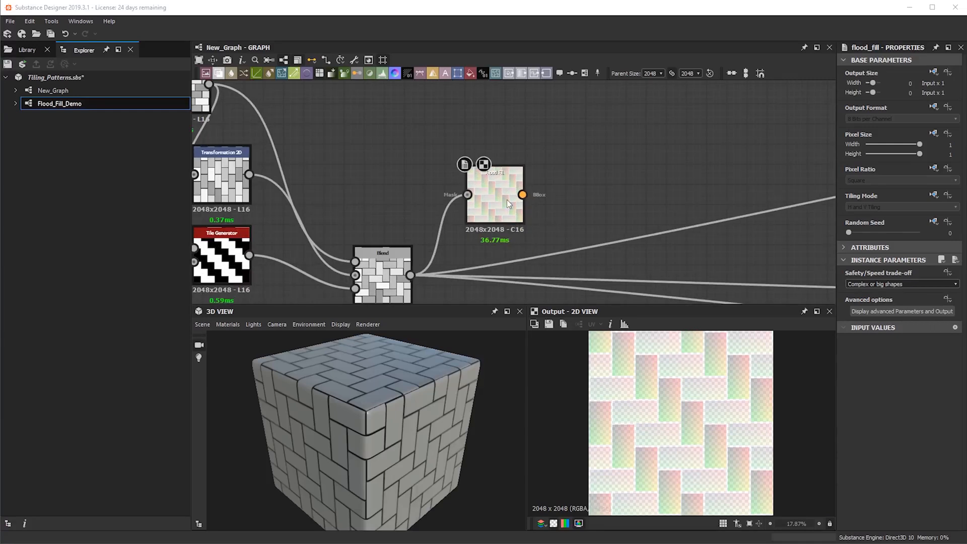
pyautogui.moveTo(523, 225); pyautogui.dragTo(494, 186, button='middle')
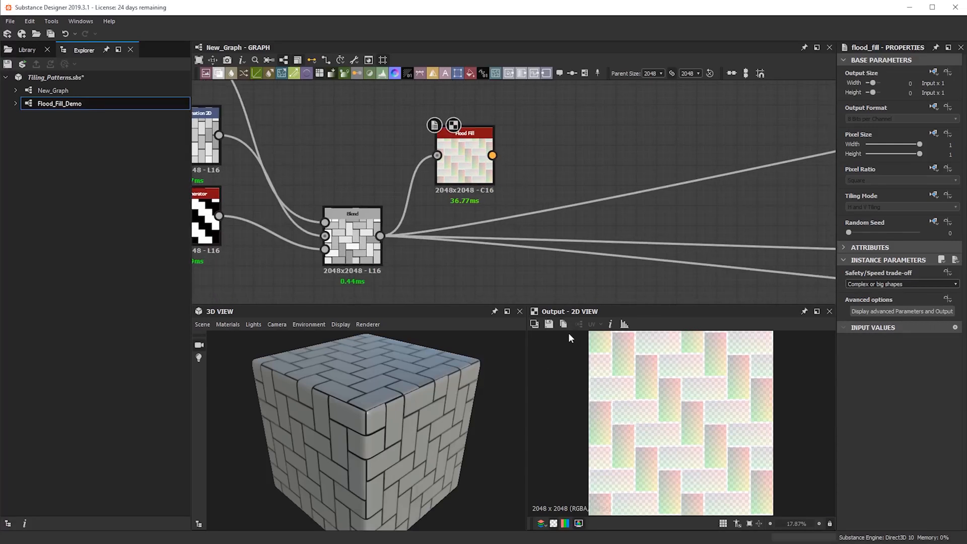
pyautogui.click(553, 524)
# Add a Flood Fill to Gradient node fed by the Flood Fill and display it in the 2D view
pyautogui.moveTo(553, 93); pyautogui.dragTo(554, 177, button='middle')
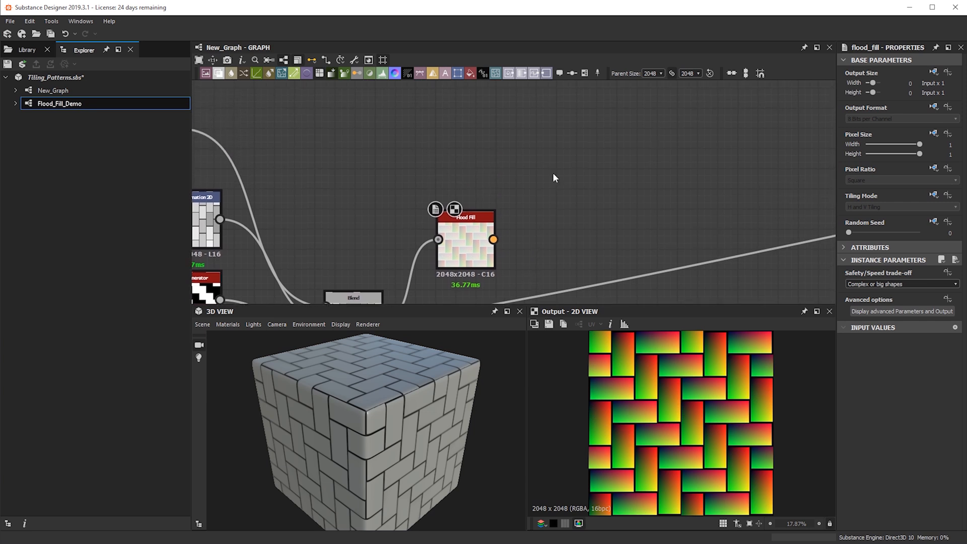
pyautogui.press('space')
pyautogui.write('flood')
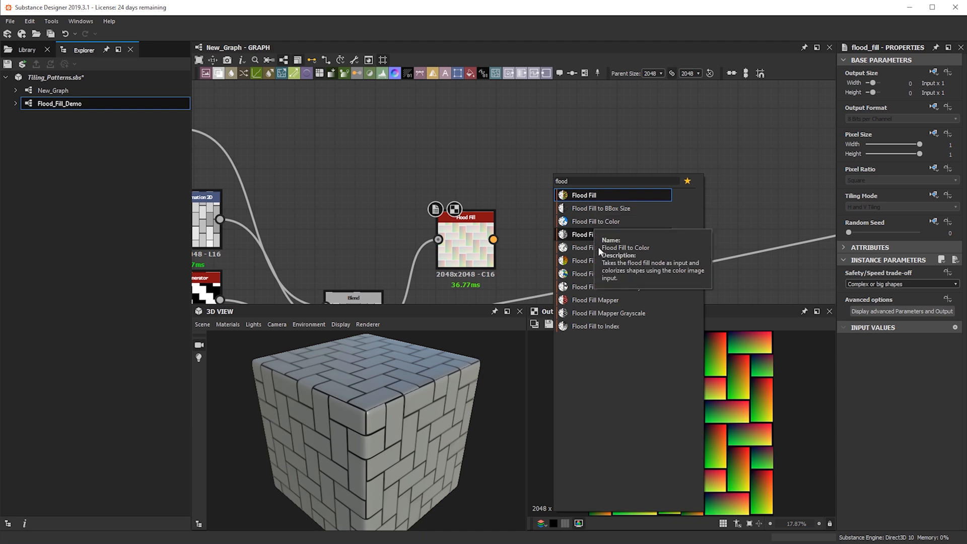
pyautogui.press('Escape')
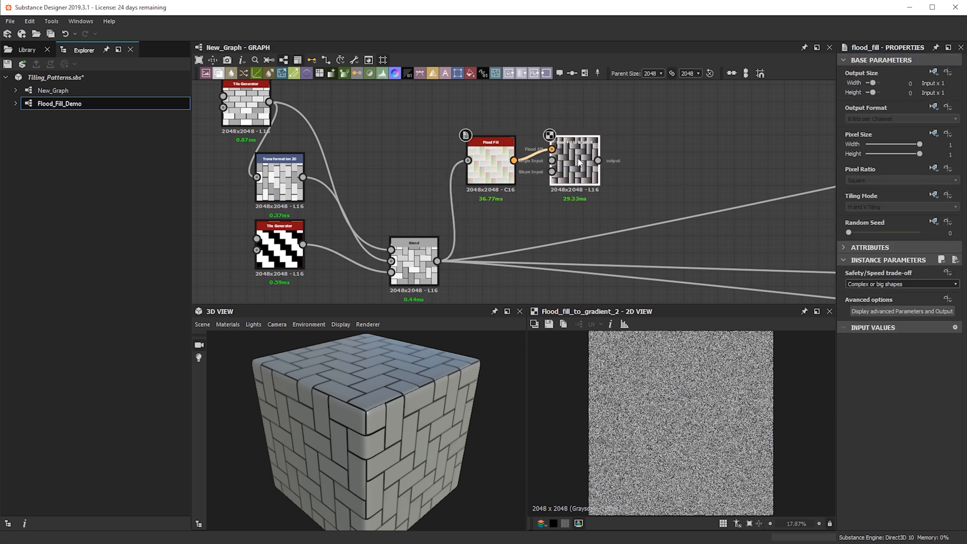
pyautogui.scroll(1, 656, 414)
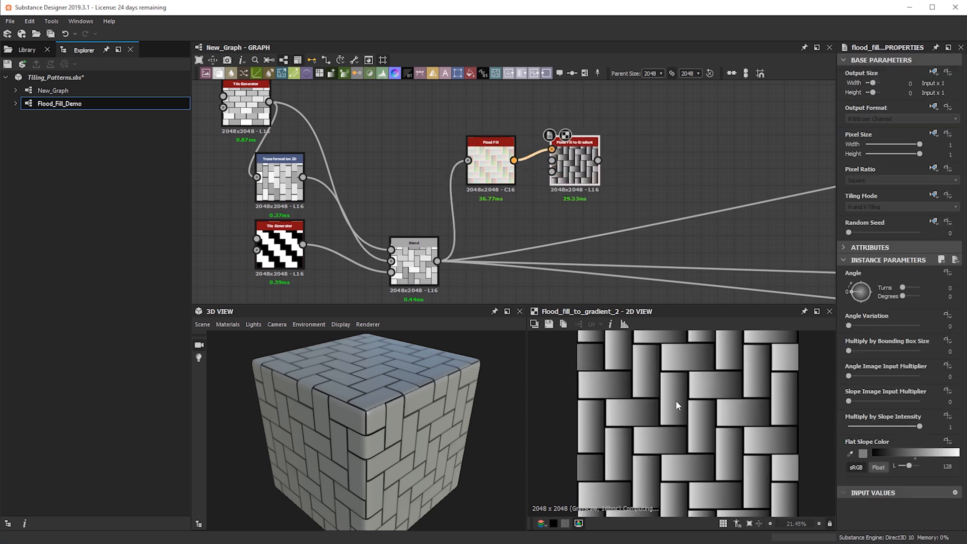
pyautogui.scroll(-1, 656, 482)
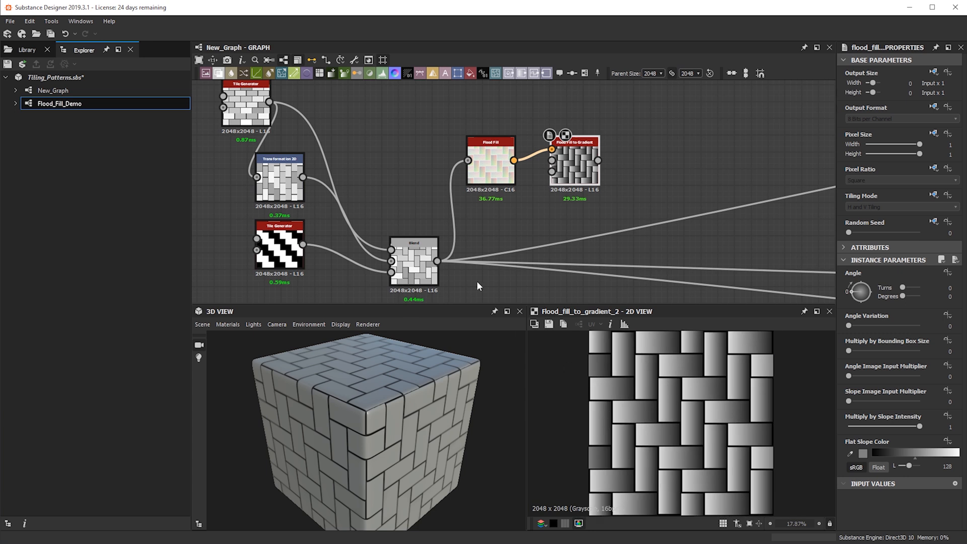
# Display the herringbone Blend in the 2D view and examine the grey values of its bricks
pyautogui.click(413, 267)
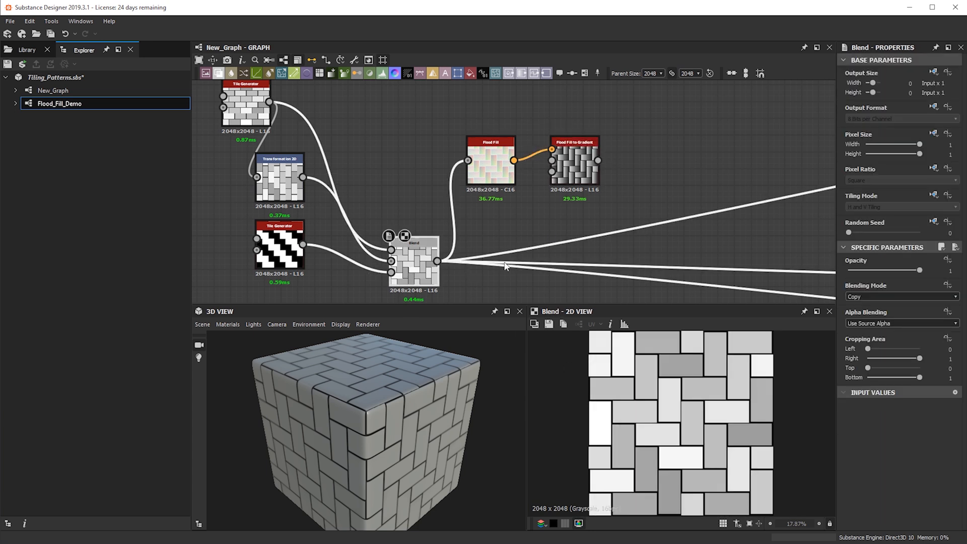
pyautogui.scroll(2, 672, 404)
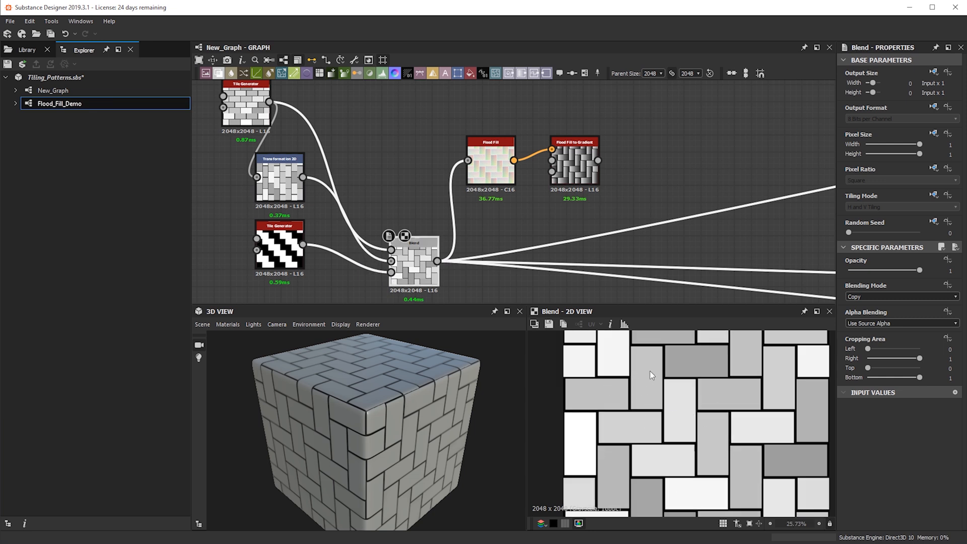
pyautogui.scroll(-4, 663, 425)
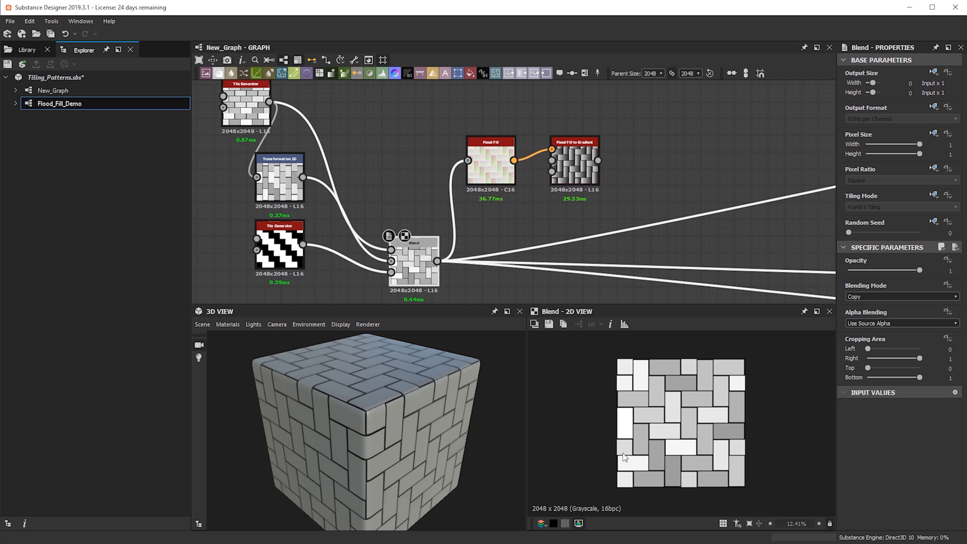
pyautogui.scroll(5, 680, 410)
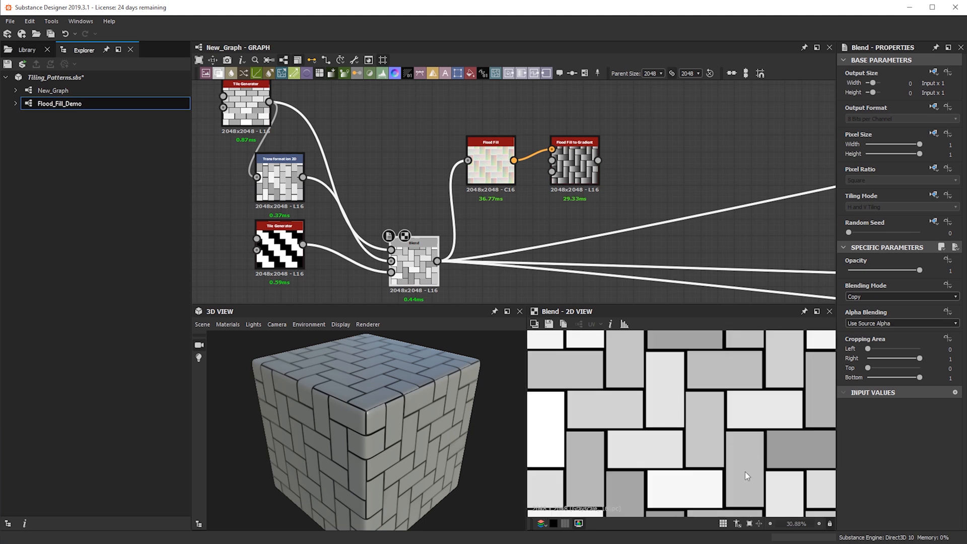
pyautogui.scroll(-3, 705, 427)
# Display the Flood Fill to Gradient output in the 2D view and move it and its Flood Fill node higher in the graph
pyautogui.doubleClick(490, 168)
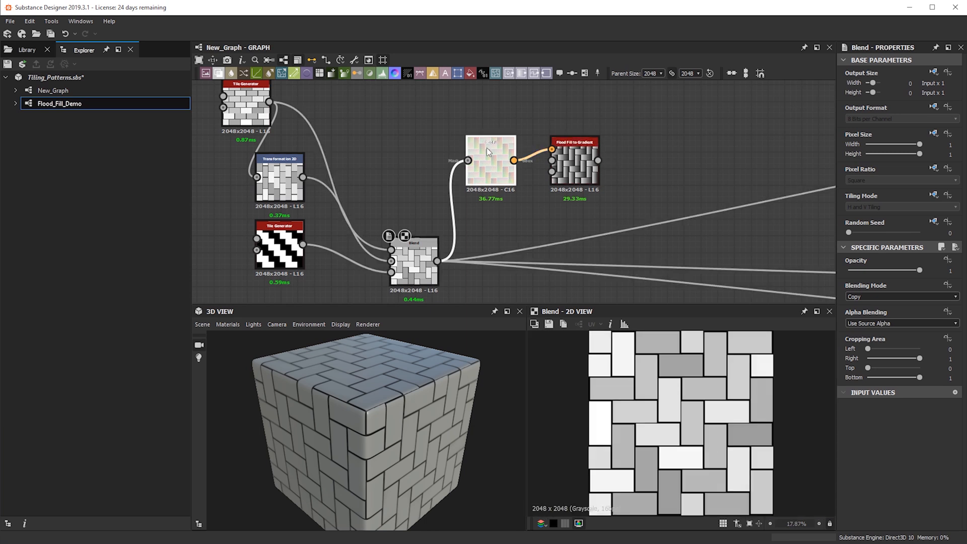
pyautogui.doubleClick(573, 163)
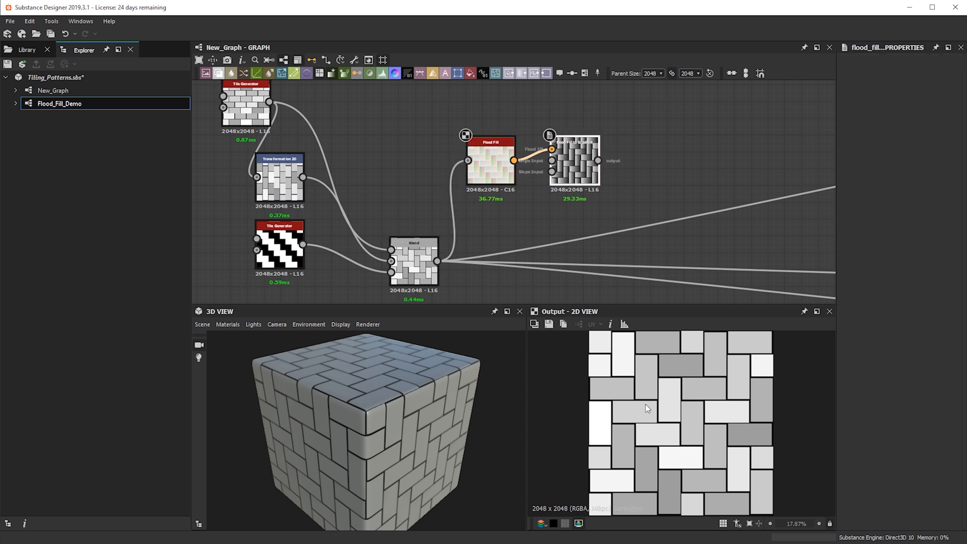
pyautogui.scroll(2, 684, 442)
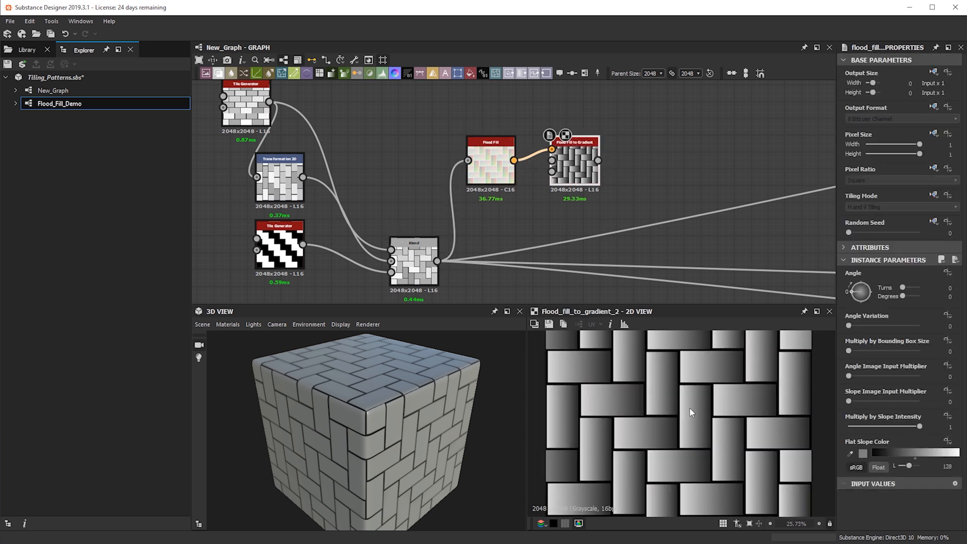
pyautogui.scroll(-3, 576, 191)
pyautogui.moveTo(491, 121); pyautogui.dragTo(582, 135)
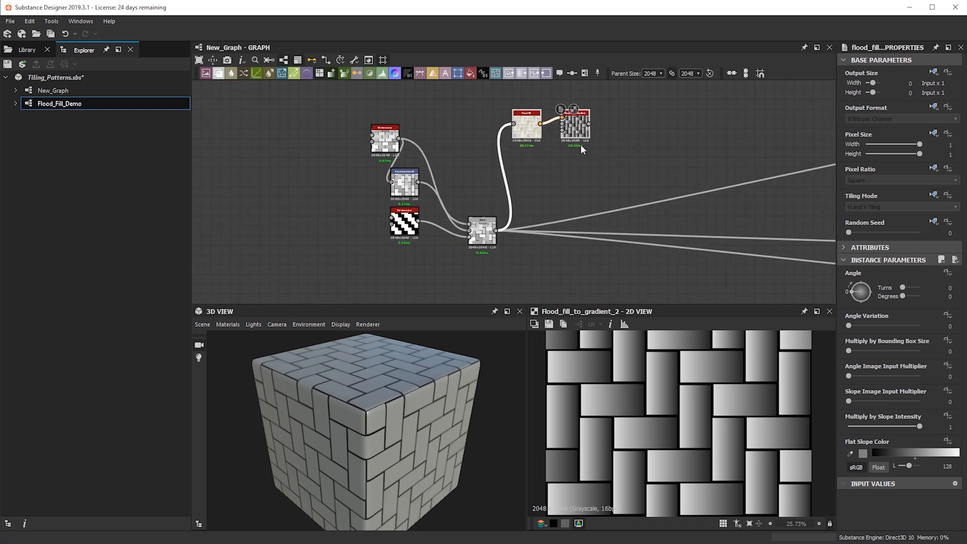
pyautogui.scroll(2, 566, 130)
# Edit the 3D view's Default material, raising its tessellation and height scale to displace the bricks on the cube
pyautogui.moveTo(370, 398); pyautogui.dragTo(282, 367)
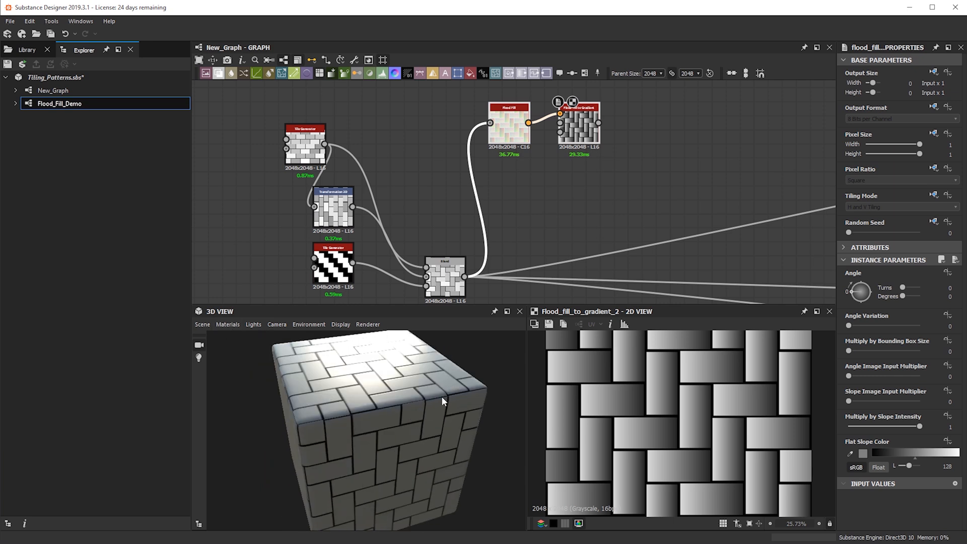
pyautogui.click(227, 324)
pyautogui.moveTo(277, 337)
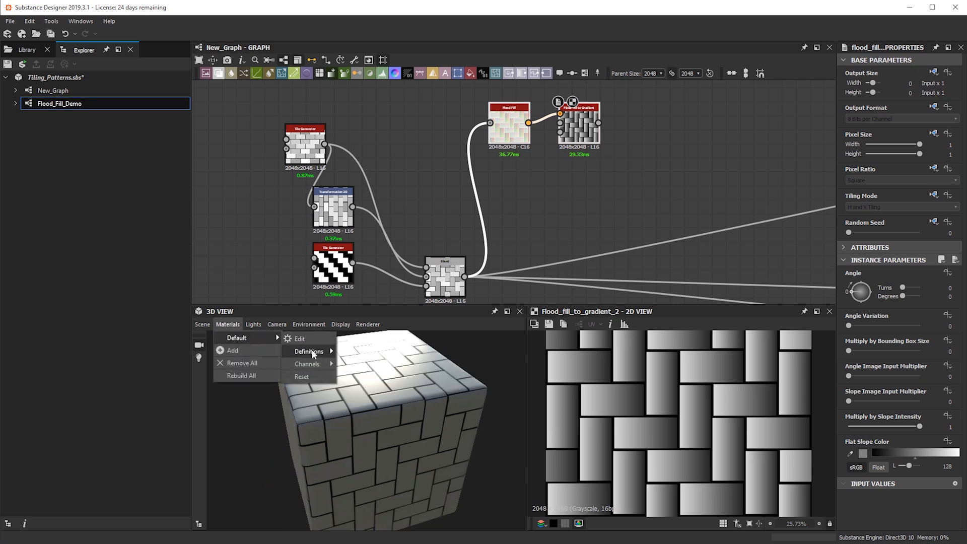
pyautogui.moveTo(312, 350)
pyautogui.moveTo(397, 387)
pyautogui.click(528, 399)
pyautogui.moveTo(373, 428); pyautogui.dragTo(643, 369)
pyautogui.moveTo(434, 424); pyautogui.dragTo(543, 385)
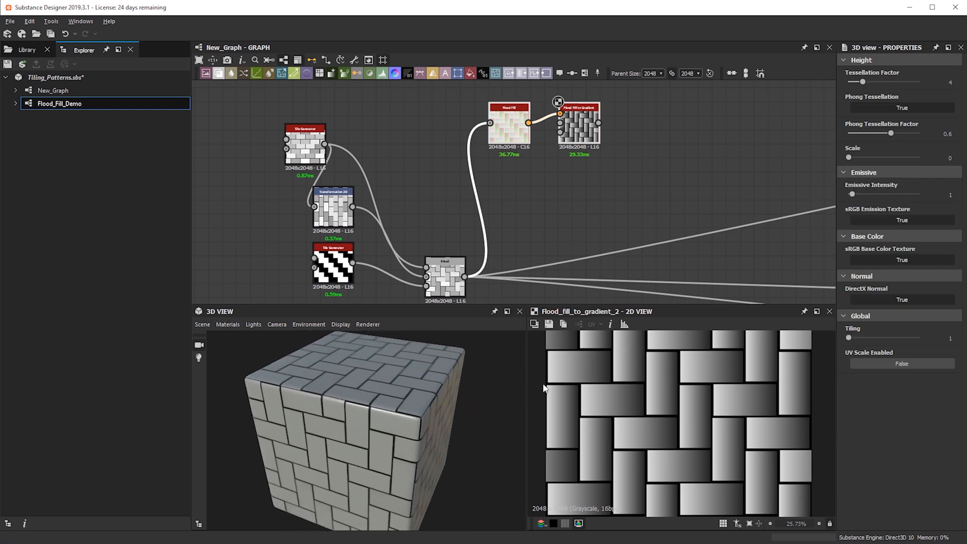
pyautogui.moveTo(887, 137); pyautogui.dragTo(921, 135)
pyautogui.moveTo(867, 156); pyautogui.dragTo(885, 156)
# Display the Blend in the 2D view and inspect the displaced brick heights on the cube up close
pyautogui.moveTo(388, 378); pyautogui.dragTo(382, 401)
pyautogui.scroll(5, 402, 392)
pyautogui.moveTo(443, 404); pyautogui.dragTo(407, 415)
pyautogui.doubleClick(455, 287)
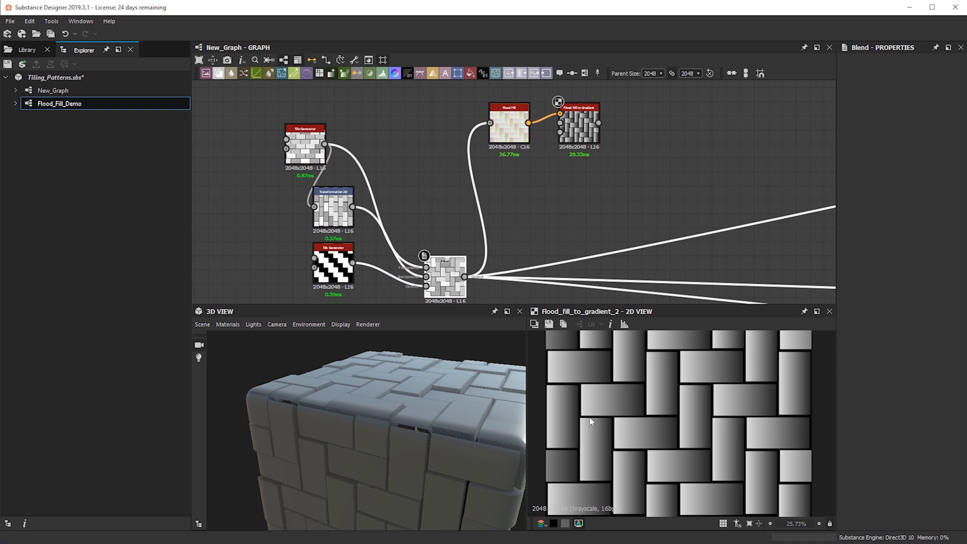
pyautogui.moveTo(403, 427); pyautogui.dragTo(432, 401)
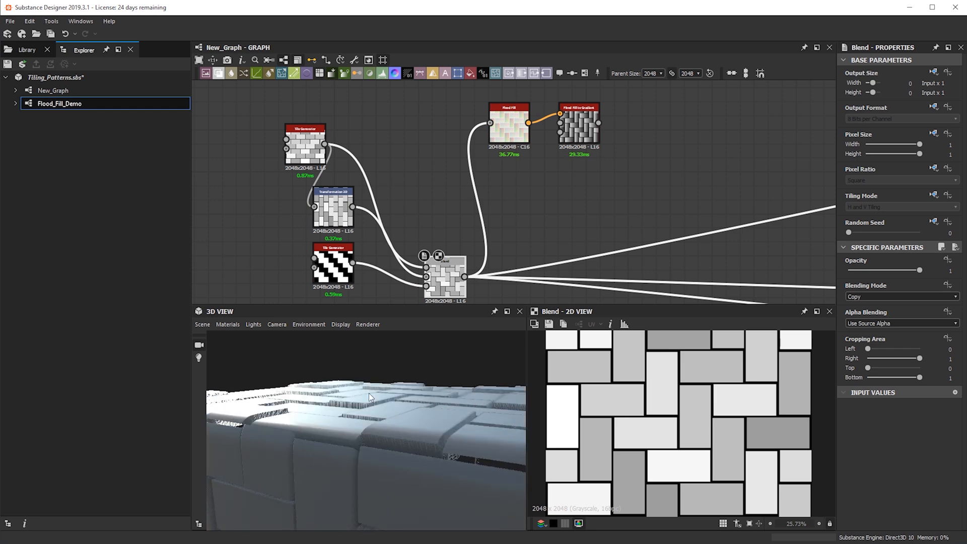
# Move the Flood Fill and Flood Fill to Gradient nodes down, closer to the Blend node
pyautogui.scroll(-2, 538, 206)
pyautogui.moveTo(586, 181); pyautogui.dragTo(520, 148)
pyautogui.moveTo(519, 150); pyautogui.dragTo(521, 207)
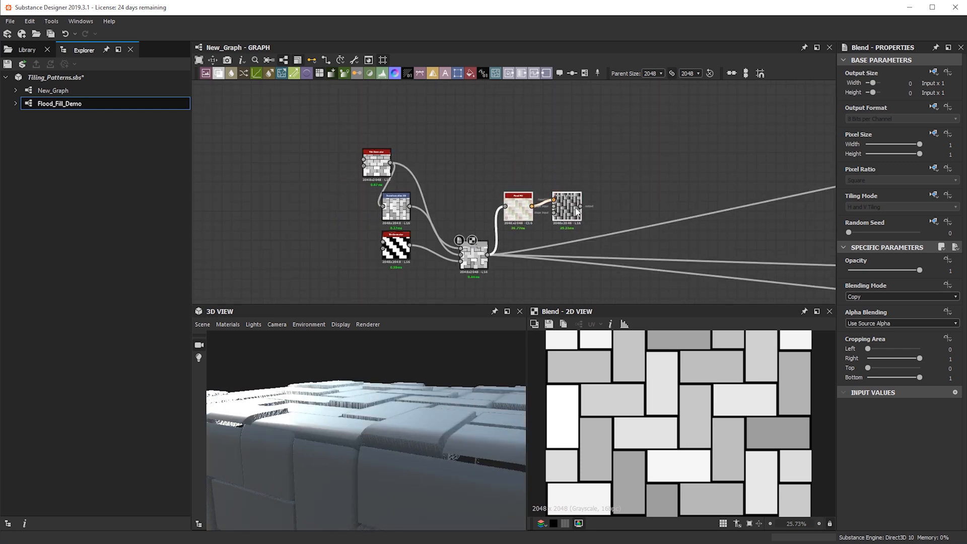
# Transfer the Blend's downstream connections to the output of the Flood Fill to Gradient node
pyautogui.scroll(3, 576, 209)
pyautogui.moveTo(576, 209); pyautogui.dragTo(531, 161, button='middle')
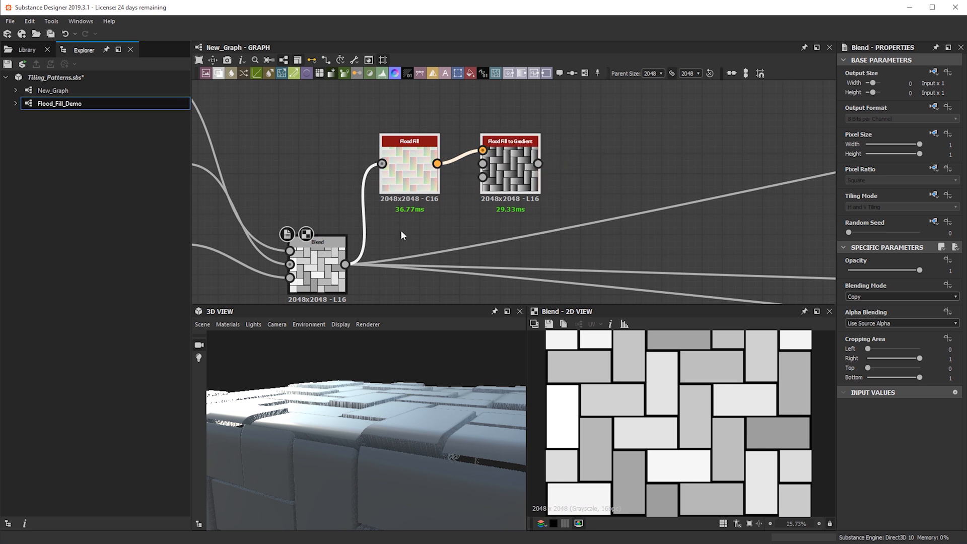
pyautogui.keyDown('shift'); pyautogui.moveTo(344, 264); pyautogui.dragTo(537, 167); pyautogui.keyUp('shift')
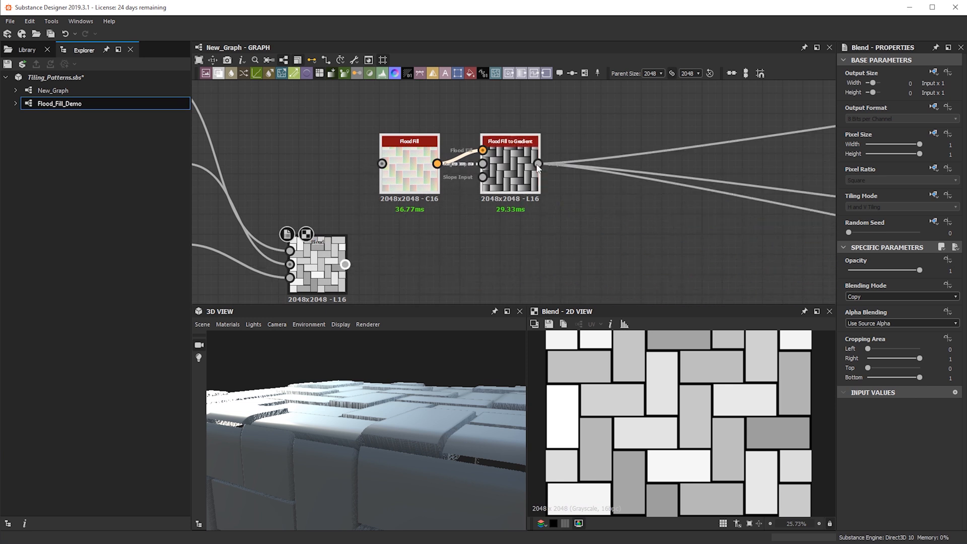
# Inspect the slope of the gradient-displaced bricks on the cube, comparing them with the Flood Fill to Gradient thumbnail
pyautogui.moveTo(361, 408); pyautogui.dragTo(330, 420)
pyautogui.moveTo(381, 445); pyautogui.dragTo(406, 432)
pyautogui.scroll(5, 519, 179)
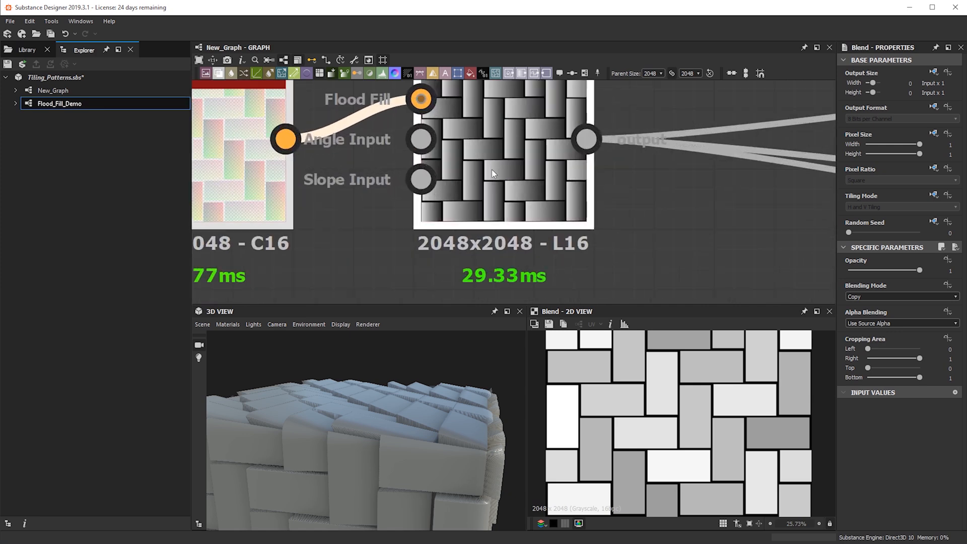
pyautogui.moveTo(436, 427); pyautogui.dragTo(479, 442)
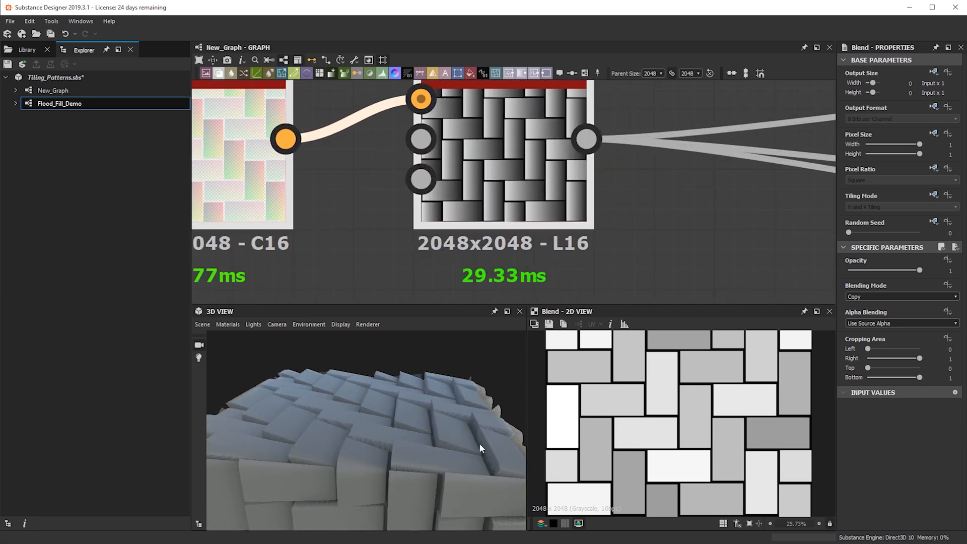
pyautogui.keyDown('alt'); pyautogui.moveTo(479, 442); pyautogui.dragTo(410, 418, button='right'); pyautogui.keyUp('alt')
pyautogui.keyDown('alt'); pyautogui.moveTo(409, 418); pyautogui.dragTo(403, 374); pyautogui.keyUp('alt')
# Set the Flood Fill to Gradient node's Angle Variation to 1
pyautogui.scroll(-3, 363, 235)
pyautogui.moveTo(468, 228); pyautogui.dragTo(468, 160, button='middle')
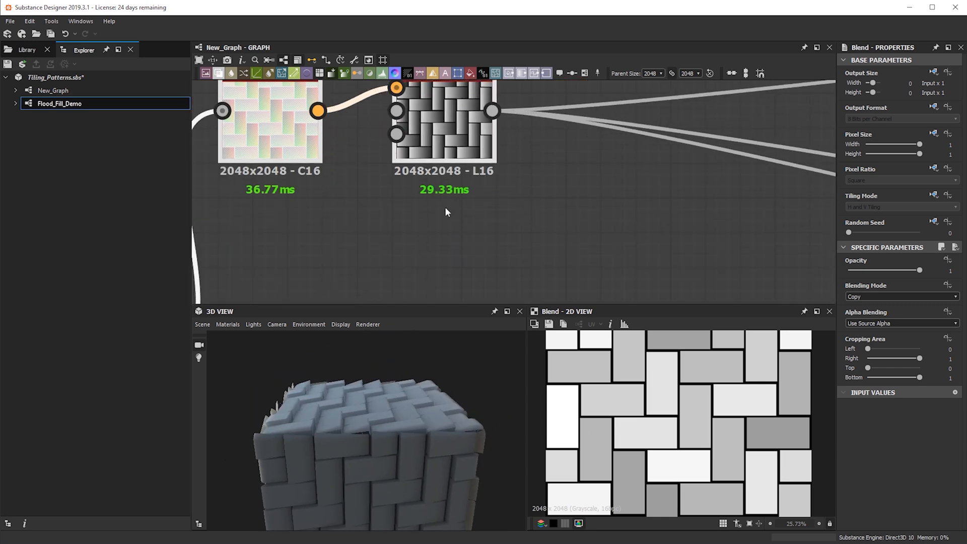
pyautogui.scroll(-2, 445, 207)
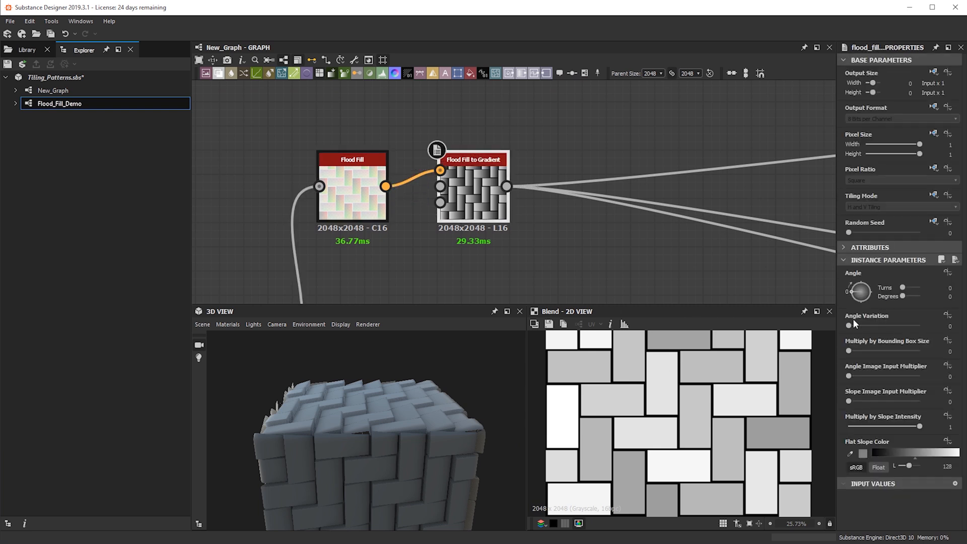
pyautogui.moveTo(424, 421); pyautogui.dragTo(385, 434)
pyautogui.moveTo(859, 324); pyautogui.dragTo(934, 322)
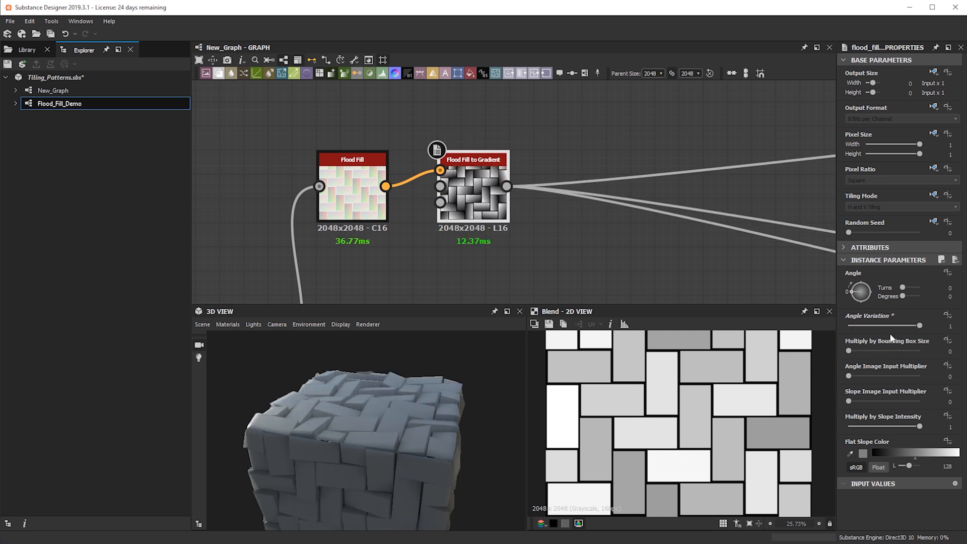
# Inspect the cube's displaced bricks with randomised slope directions from several angles and under different lighting
pyautogui.moveTo(384, 416); pyautogui.dragTo(517, 406)
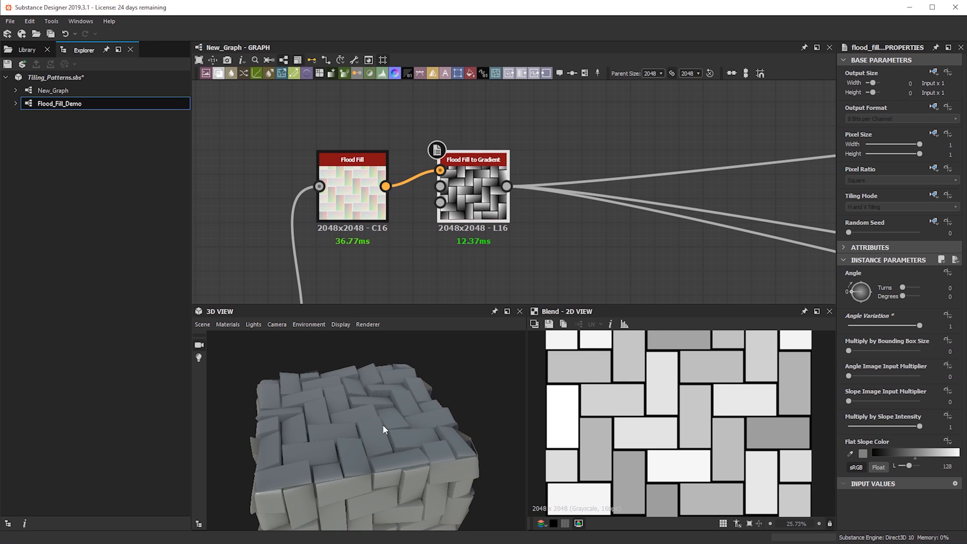
pyautogui.moveTo(385, 412); pyautogui.dragTo(325, 405)
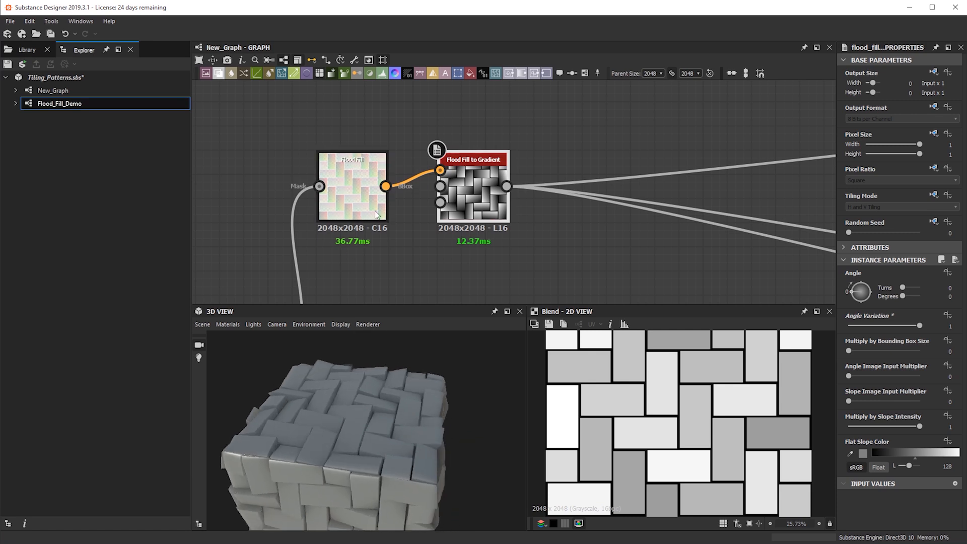
pyautogui.moveTo(381, 401); pyautogui.dragTo(563, 392)
pyautogui.scroll(5, 393, 407)
pyautogui.moveTo(394, 407); pyautogui.dragTo(471, 439)
pyautogui.keyDown('ctrl'); pyautogui.keyDown('shift'); pyautogui.moveTo(389, 415); pyautogui.dragTo(424, 416, button='right'); pyautogui.keyUp('shift'); pyautogui.keyUp('ctrl')
pyautogui.scroll(-3, 424, 415)
pyautogui.keyDown('alt'); pyautogui.moveTo(424, 415); pyautogui.dragTo(342, 356); pyautogui.keyUp('alt')
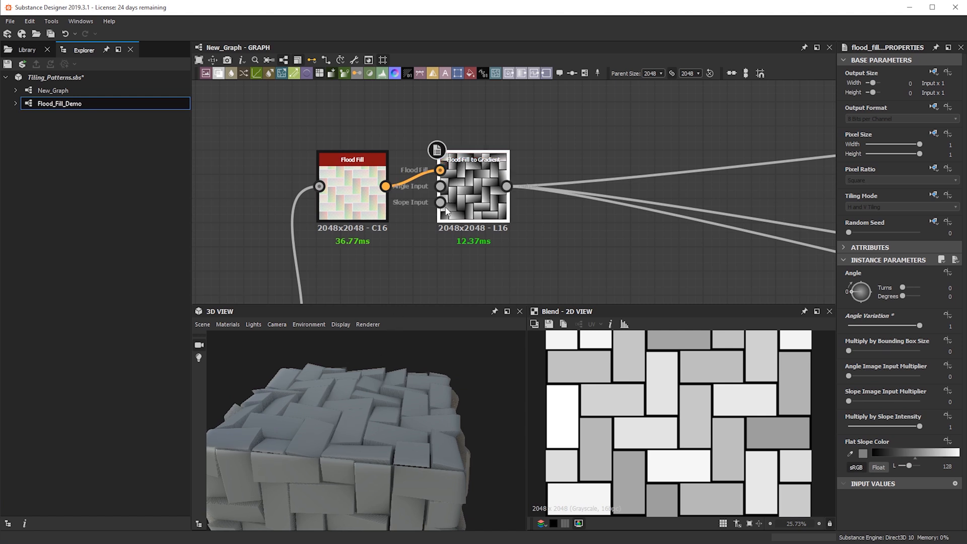
pyautogui.scroll(-2, 442, 145)
pyautogui.moveTo(443, 145); pyautogui.dragTo(444, 120, button='middle')
pyautogui.moveTo(434, 218); pyautogui.dragTo(509, 258, button='middle')
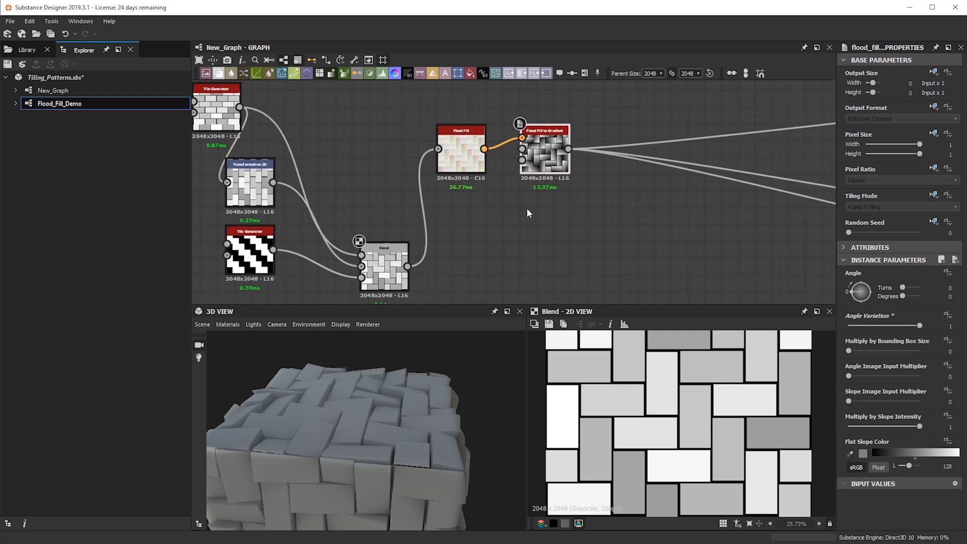
pyautogui.scroll(-2, 528, 208)
pyautogui.keyDown('alt'); pyautogui.moveTo(383, 416); pyautogui.dragTo(403, 391); pyautogui.keyUp('alt')
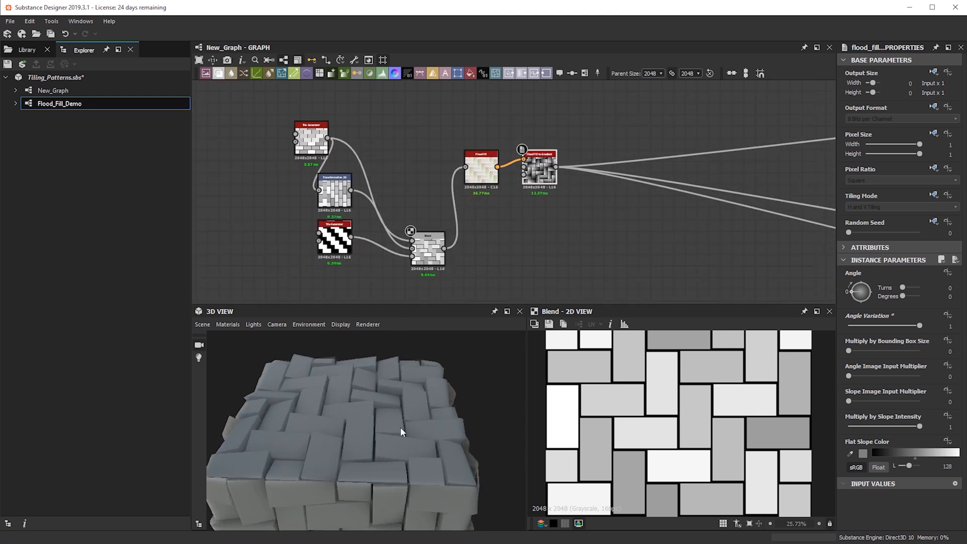
pyautogui.keyDown('alt'); pyautogui.moveTo(348, 438); pyautogui.dragTo(428, 409); pyautogui.keyUp('alt')
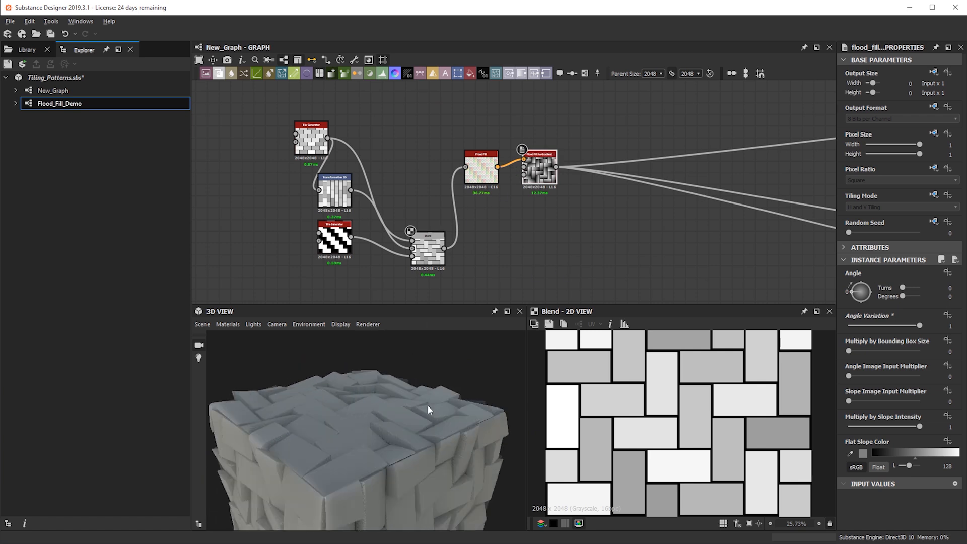
pyautogui.keyDown('alt'); pyautogui.moveTo(346, 422); pyautogui.dragTo(403, 392); pyautogui.keyUp('alt')
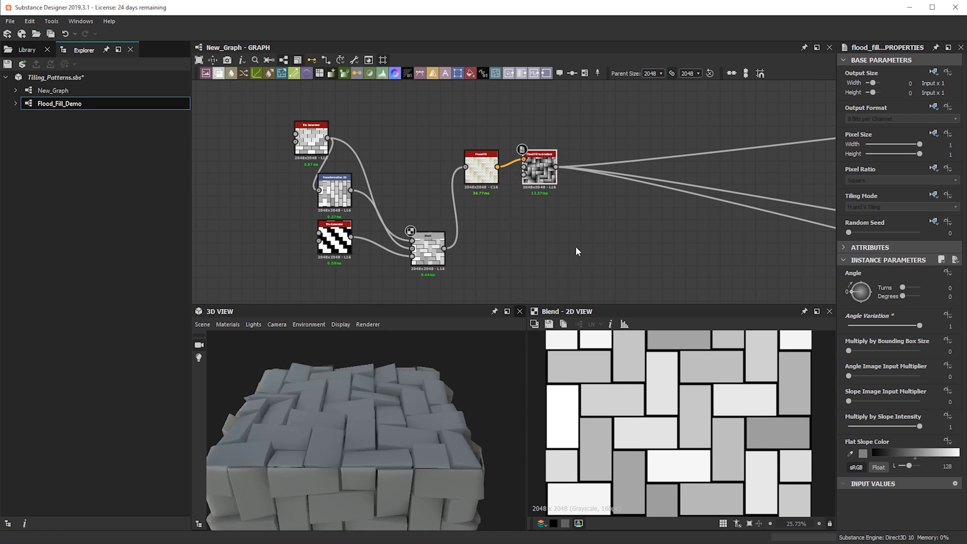
pyautogui.moveTo(467, 237); pyautogui.dragTo(469, 230, button='middle')
pyautogui.press('space')
pyautogui.write('b')
pyautogui.press('Escape')
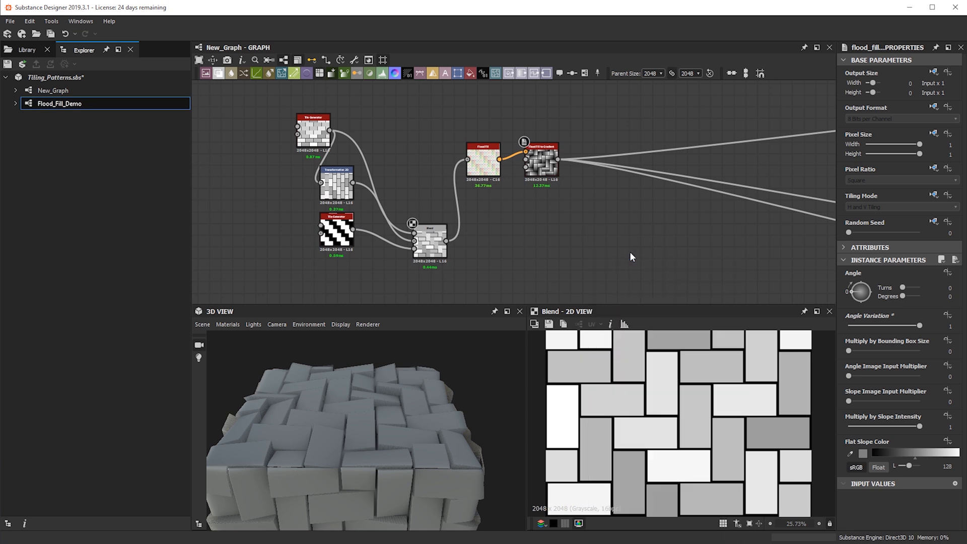
# Add a Blend node with the herringbone Blend as background and Flood Fill to Gradient as foreground, at 0.39 opacity
pyautogui.moveTo(445, 241); pyautogui.dragTo(575, 229)
pyautogui.moveTo(582, 230); pyautogui.dragTo(595, 242)
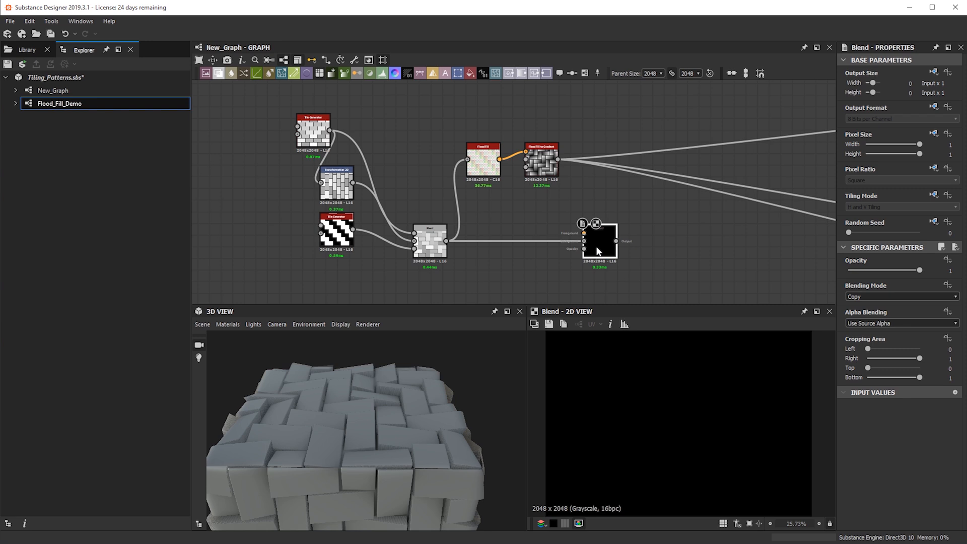
pyautogui.moveTo(559, 160); pyautogui.dragTo(595, 240)
pyautogui.moveTo(891, 270); pyautogui.dragTo(875, 273)
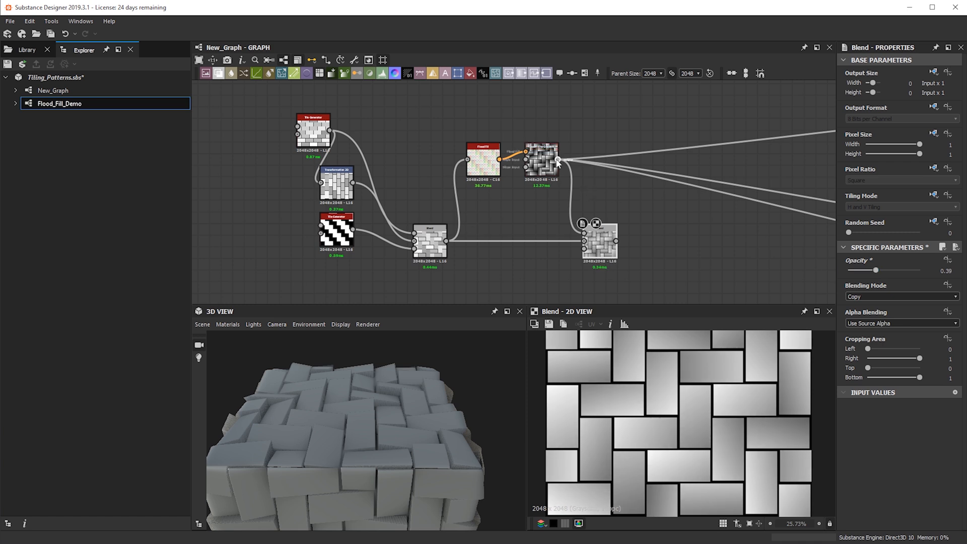
# Transfer the Flood Fill to Gradient's downstream connections to the new Blend's output and inspect the blended height on the cube
pyautogui.keyDown('shift'); pyautogui.moveTo(557, 160); pyautogui.dragTo(615, 240); pyautogui.keyUp('shift')
pyautogui.moveTo(360, 389); pyautogui.dragTo(391, 418)
pyautogui.scroll(4, 442, 422)
pyautogui.keyDown('ctrl'); pyautogui.keyDown('shift'); pyautogui.moveTo(391, 418); pyautogui.dragTo(422, 422, button='right'); pyautogui.keyUp('shift'); pyautogui.keyUp('ctrl')
pyautogui.scroll(-3, 423, 423)
pyautogui.keyDown('alt'); pyautogui.moveTo(433, 424); pyautogui.dragTo(487, 435); pyautogui.keyUp('alt')
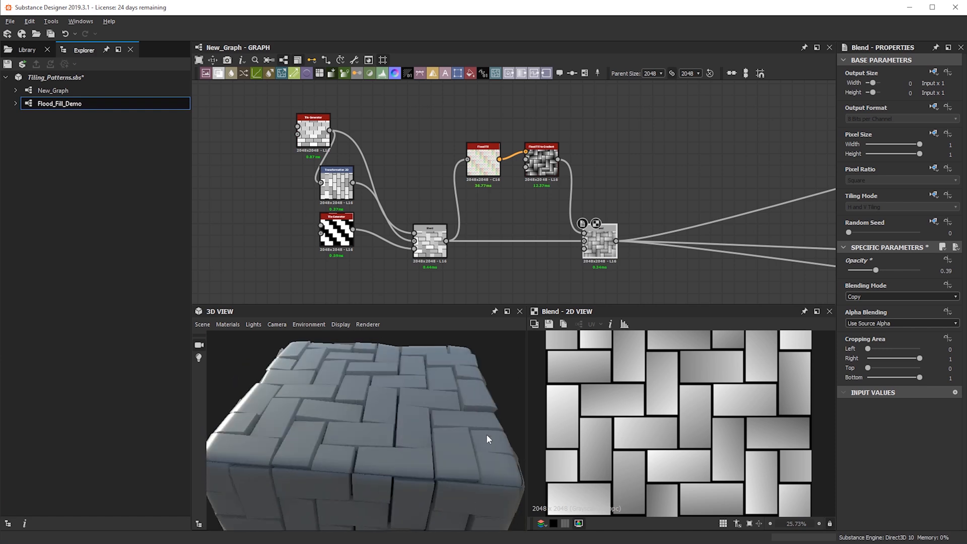
# Set the new Blend's opacity to 1, compare its blending modes and choose Add (Linear Dodge)
pyautogui.click(866, 298)
pyautogui.moveTo(877, 271); pyautogui.dragTo(936, 272)
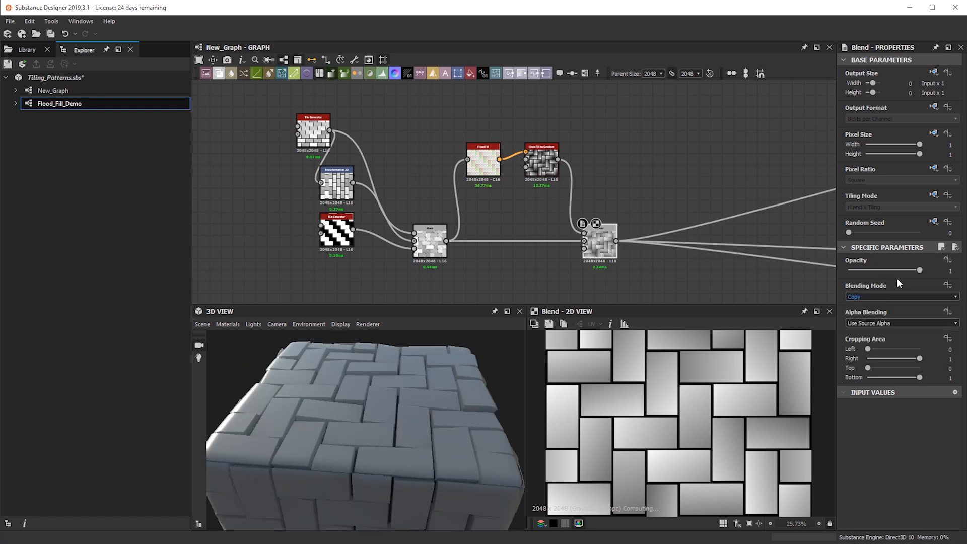
pyautogui.scroll(-1, 888, 295)
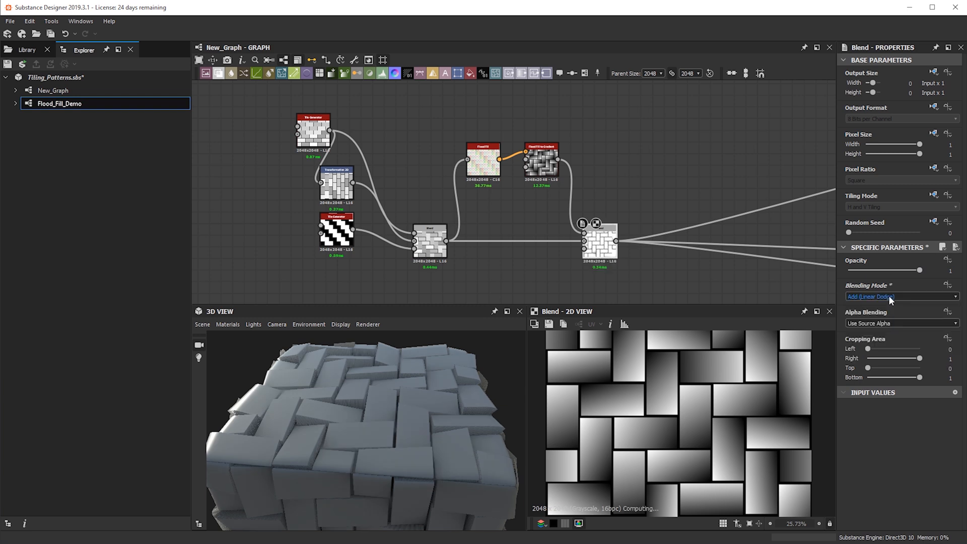
pyautogui.scroll(-1, 888, 295)
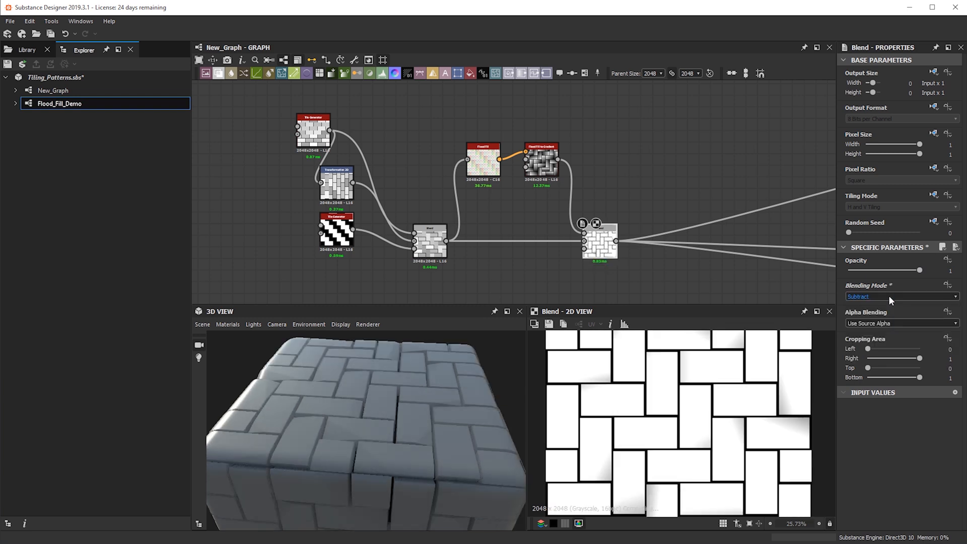
pyautogui.scroll(-1, 888, 295)
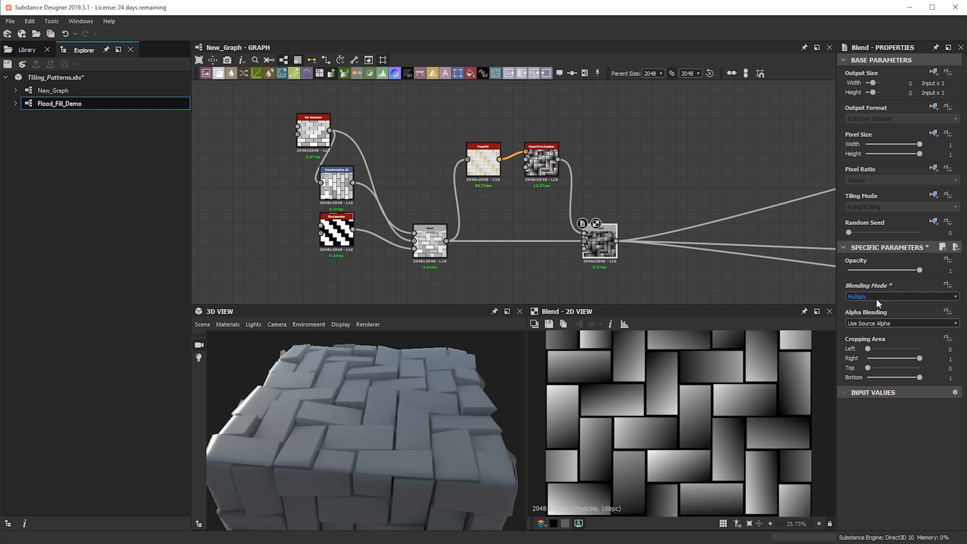
pyautogui.scroll(-1, 876, 298)
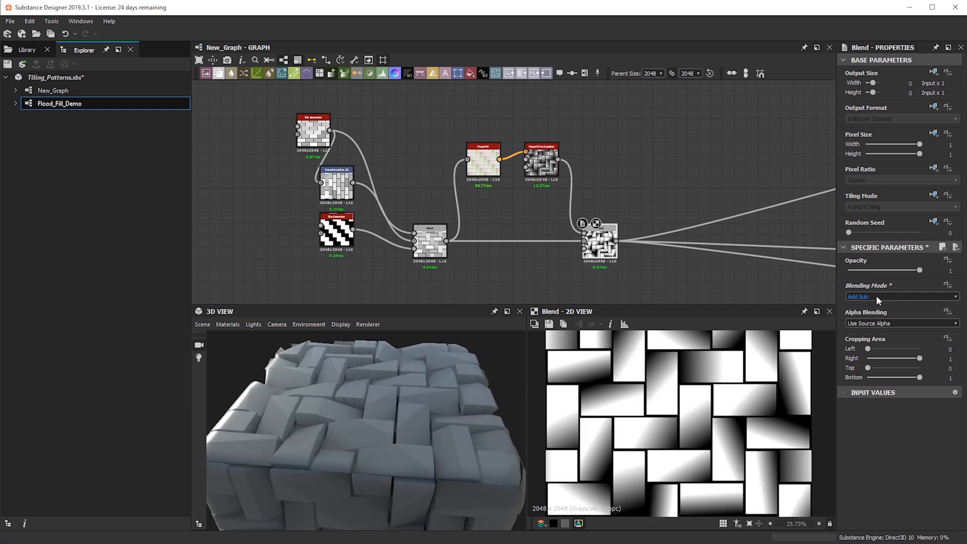
pyautogui.scroll(3, 875, 295)
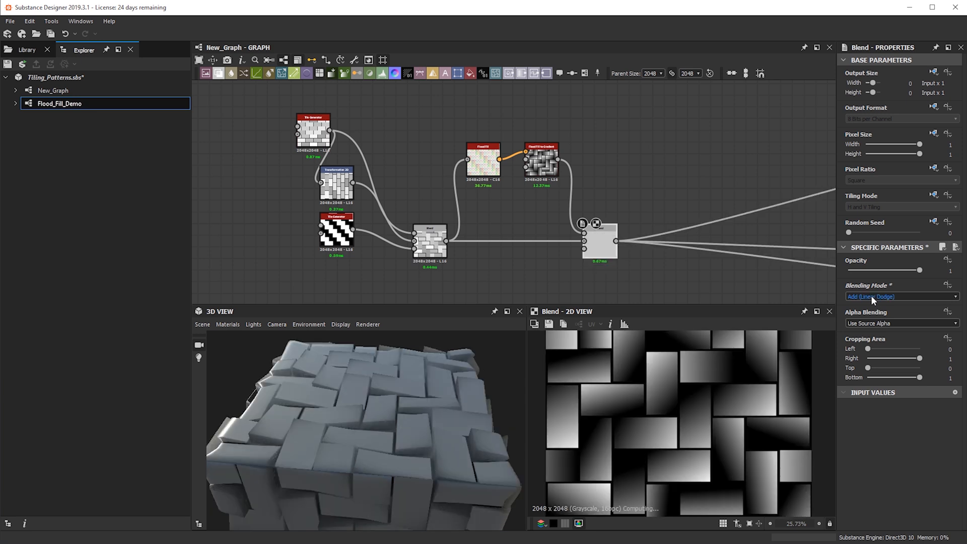
pyautogui.scroll(-1, 870, 295)
pyautogui.scroll(1, 868, 295)
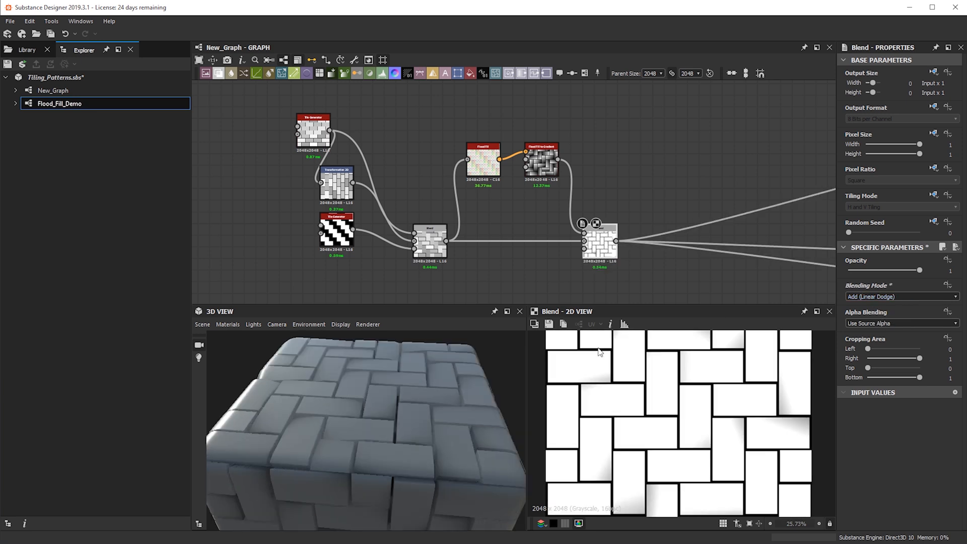
# Examine the subtle brick slopes on the displaced cube up close from several angles
pyautogui.scroll(5, 352, 448)
pyautogui.moveTo(320, 454); pyautogui.dragTo(483, 347)
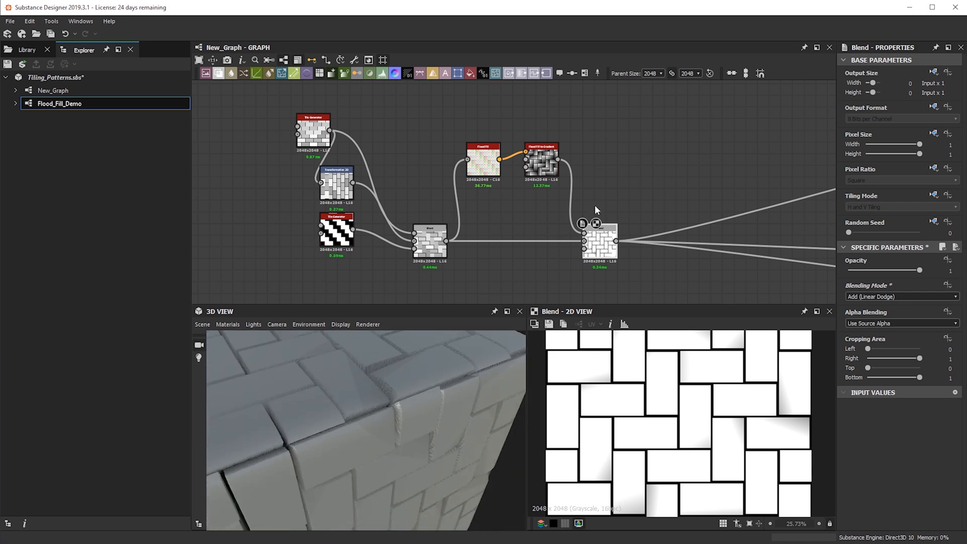
pyautogui.moveTo(322, 375); pyautogui.dragTo(373, 422)
pyautogui.scroll(5, 384, 412)
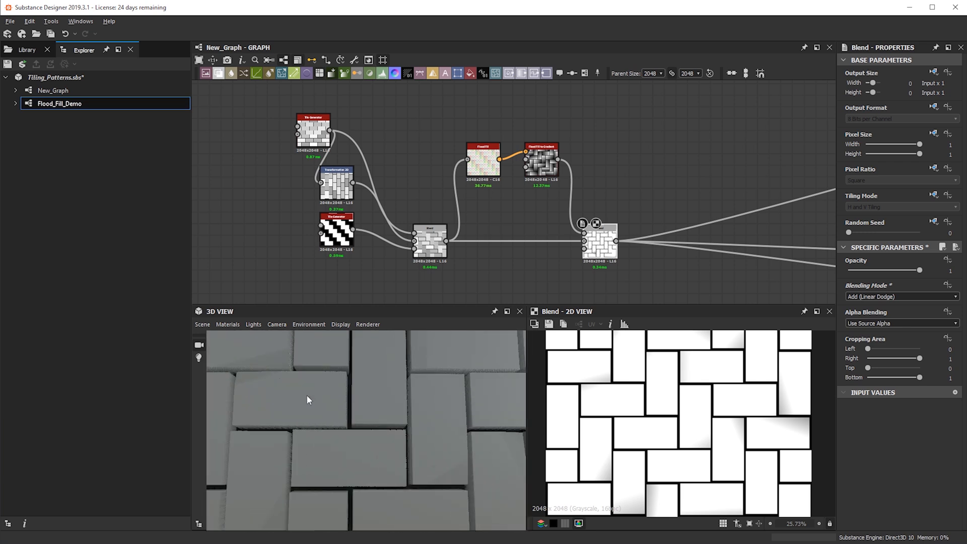
pyautogui.moveTo(307, 395); pyautogui.dragTo(327, 357)
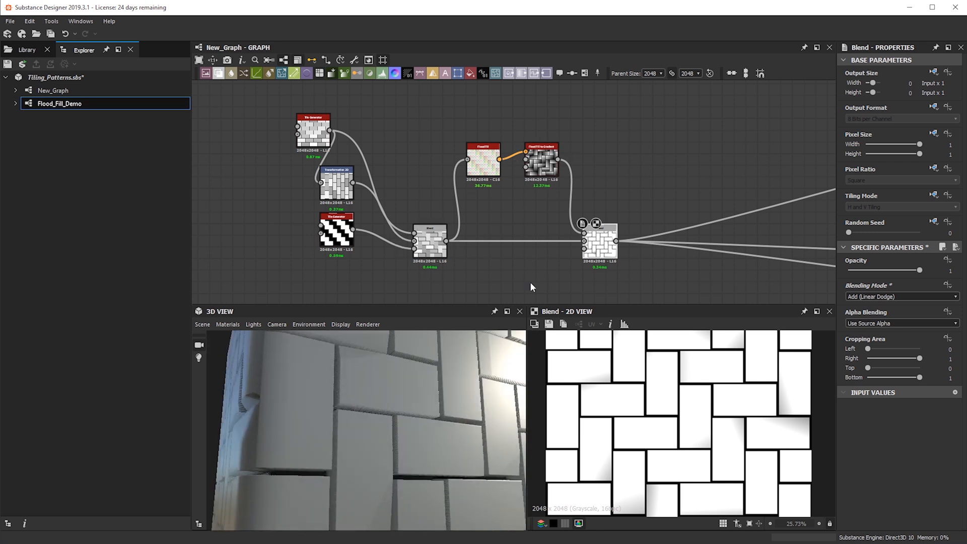
pyautogui.moveTo(373, 394); pyautogui.dragTo(310, 411)
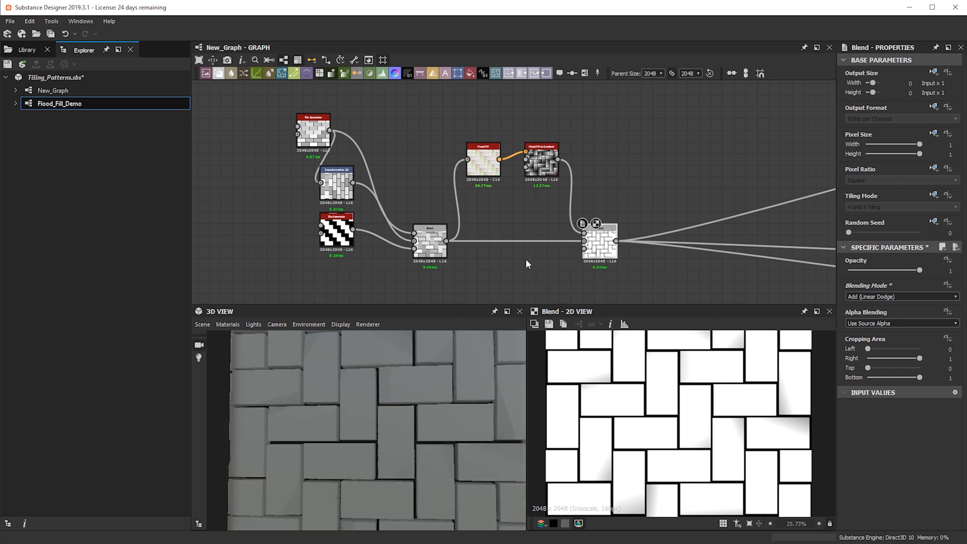
pyautogui.moveTo(403, 390); pyautogui.dragTo(429, 370)
# Preview the Flood Fill to Gradient node and transfer the new Blend's downstream connections back to the herringbone Blend
pyautogui.moveTo(542, 167)
pyautogui.mouseDown()
pyautogui.moveTo(542, 179)
pyautogui.moveTo(541, 161)
pyautogui.mouseUp()
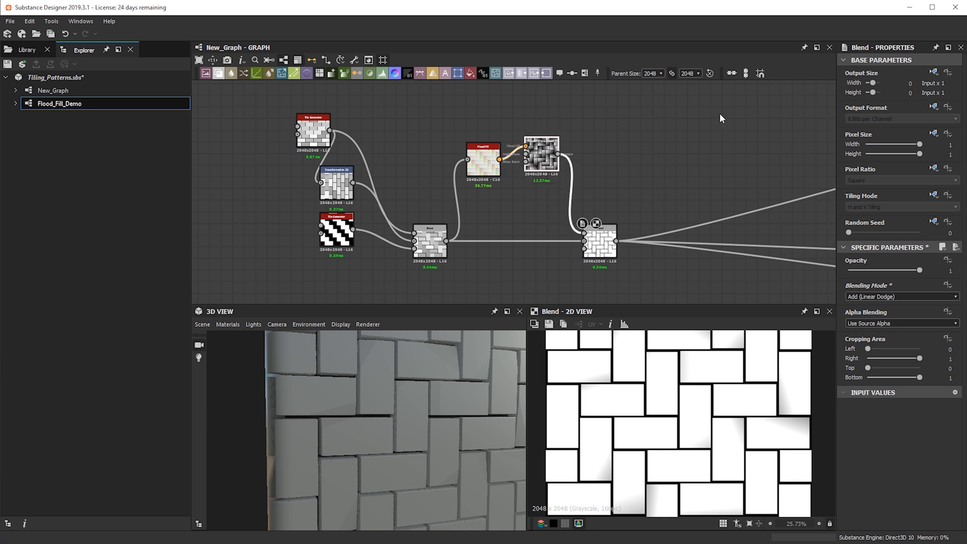
pyautogui.doubleClick(542, 154)
pyautogui.moveTo(690, 196); pyautogui.dragTo(615, 207, button='middle')
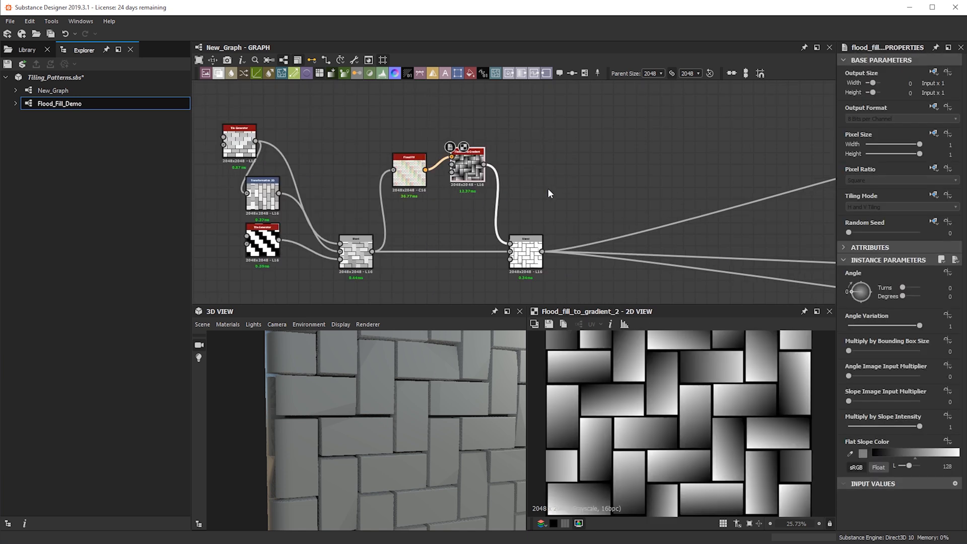
pyautogui.click(529, 262)
pyautogui.keyDown('shift'); pyautogui.moveTo(542, 251); pyautogui.dragTo(372, 251); pyautogui.keyUp('shift')
pyautogui.moveTo(429, 400)
pyautogui.mouseDown()
pyautogui.moveTo(366, 427)
pyautogui.moveTo(352, 398)
pyautogui.mouseUp()
pyautogui.scroll(-3, 367, 427)
# Move the Add (Linear Dodge) Blend and the Flood Fill nodes away from the main chain to make room
pyautogui.moveTo(533, 254); pyautogui.dragTo(556, 184)
pyautogui.moveTo(384, 102)
pyautogui.mouseDown()
pyautogui.moveTo(473, 171)
pyautogui.moveTo(458, 93)
pyautogui.mouseUp()
pyautogui.moveTo(493, 82); pyautogui.dragTo(481, 138, button='middle')
pyautogui.moveTo(444, 148); pyautogui.dragTo(456, 153)
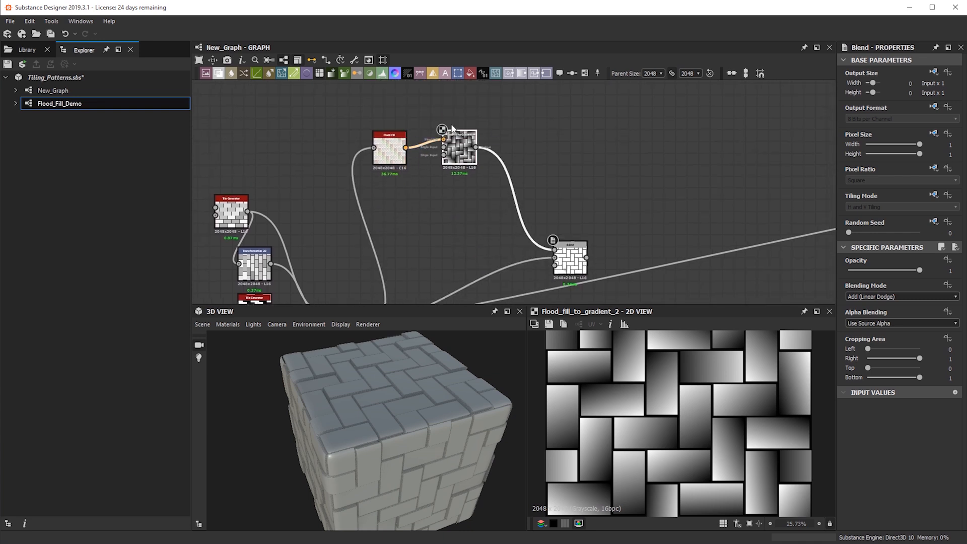
# Duplicate the Flood Fill to Gradient node, raise the copy's random seed and align it directly below the original
pyautogui.hotkey('ctrl', 'd')
pyautogui.moveTo(514, 192); pyautogui.dragTo(468, 209)
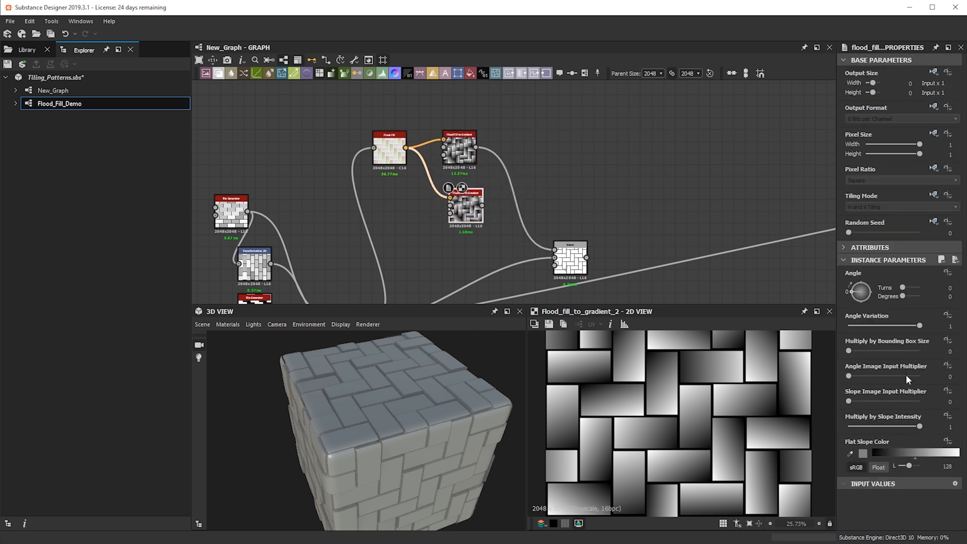
pyautogui.moveTo(848, 233); pyautogui.dragTo(855, 233)
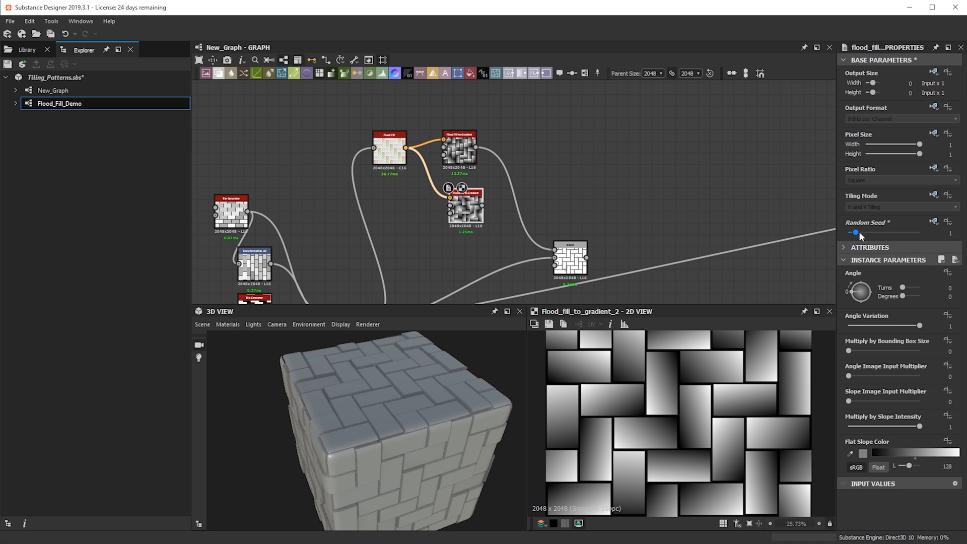
pyautogui.moveTo(857, 233)
pyautogui.mouseDown()
pyautogui.moveTo(894, 232)
pyautogui.moveTo(874, 232)
pyautogui.mouseUp()
pyautogui.click(463, 149)
pyautogui.moveTo(467, 213); pyautogui.dragTo(460, 202)
# Add a Blend node with the original Flood Fill to Gradient as foreground and its duplicate as background
pyautogui.click(565, 146)
pyautogui.press('space')
pyautogui.press('Escape')
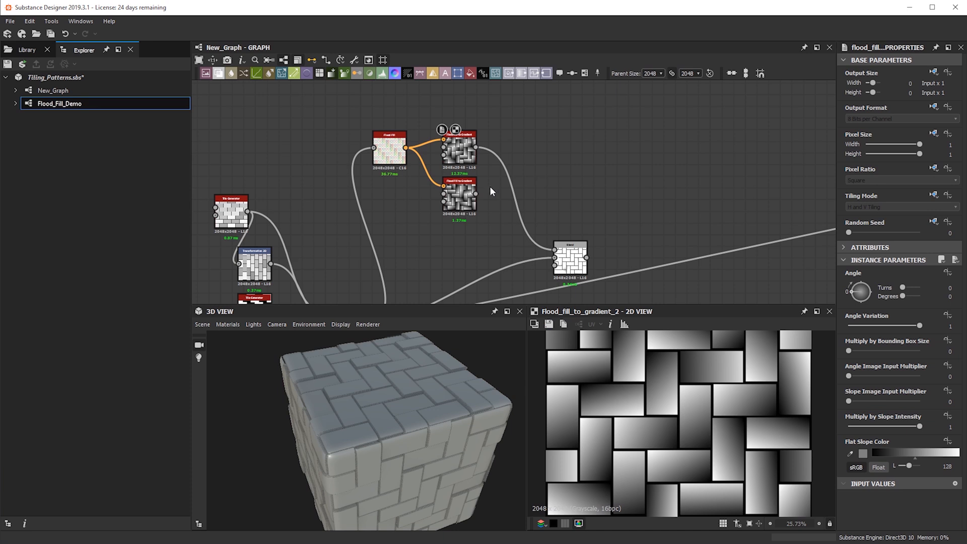
pyautogui.moveTo(476, 193); pyautogui.dragTo(537, 165)
pyautogui.moveTo(476, 147); pyautogui.dragTo(543, 171)
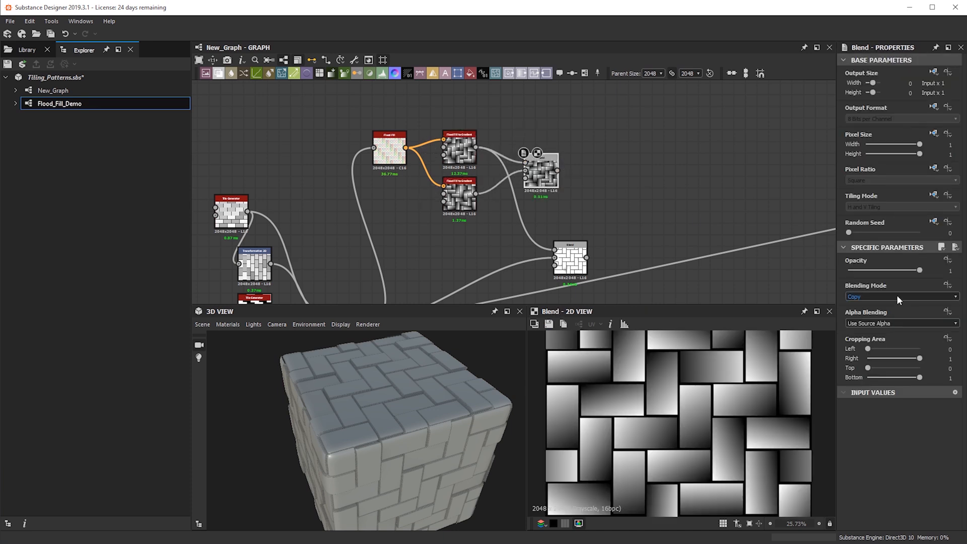
# Set the Blend's blending mode to Min (Darken) and inspect the combined gradients in the 2D view
pyautogui.scroll(-3, 896, 294)
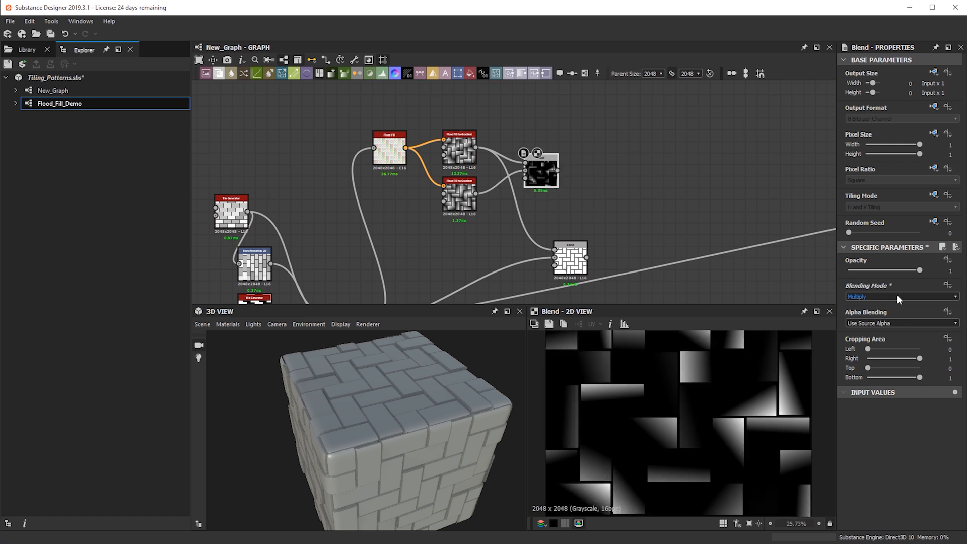
pyautogui.scroll(-3, 889, 295)
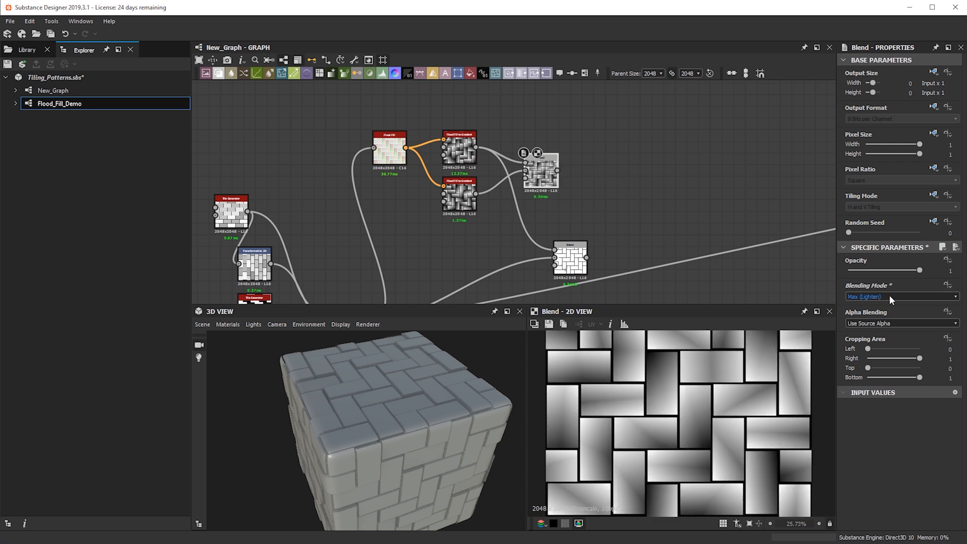
pyautogui.scroll(-1, 872, 299)
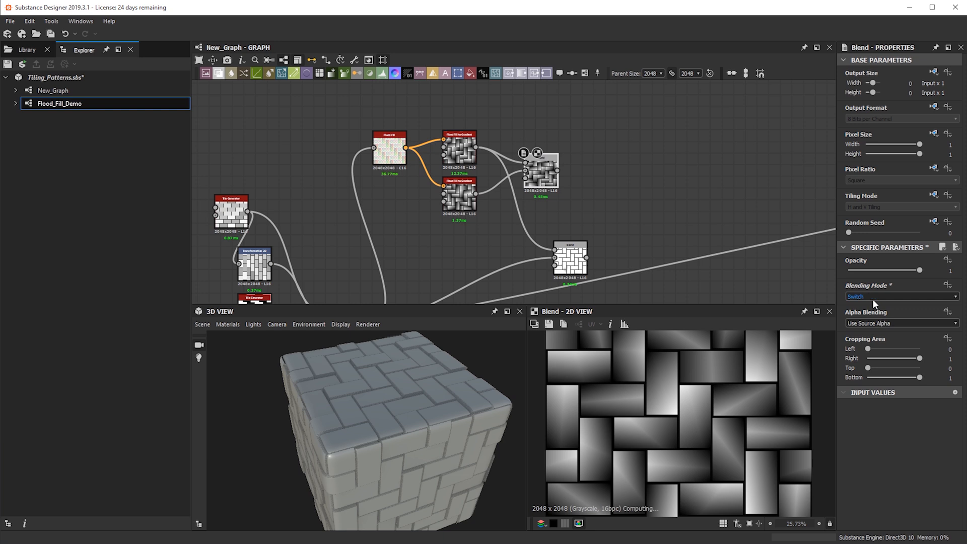
pyautogui.scroll(1, 874, 298)
pyautogui.moveTo(665, 171); pyautogui.dragTo(645, 140, button='middle')
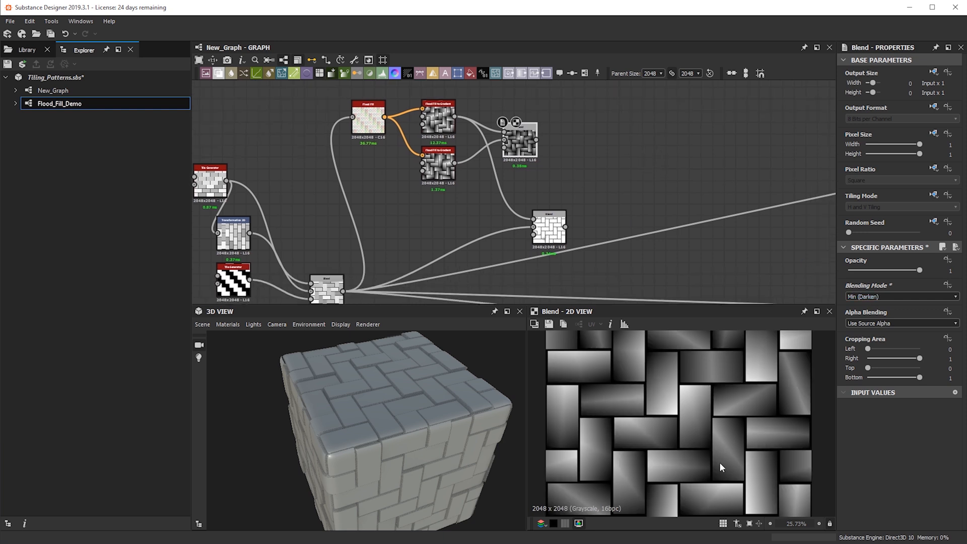
pyautogui.scroll(2, 718, 461)
pyautogui.scroll(-2, 674, 418)
pyautogui.moveTo(691, 396); pyautogui.dragTo(669, 388, button='middle')
pyautogui.scroll(2, 646, 422)
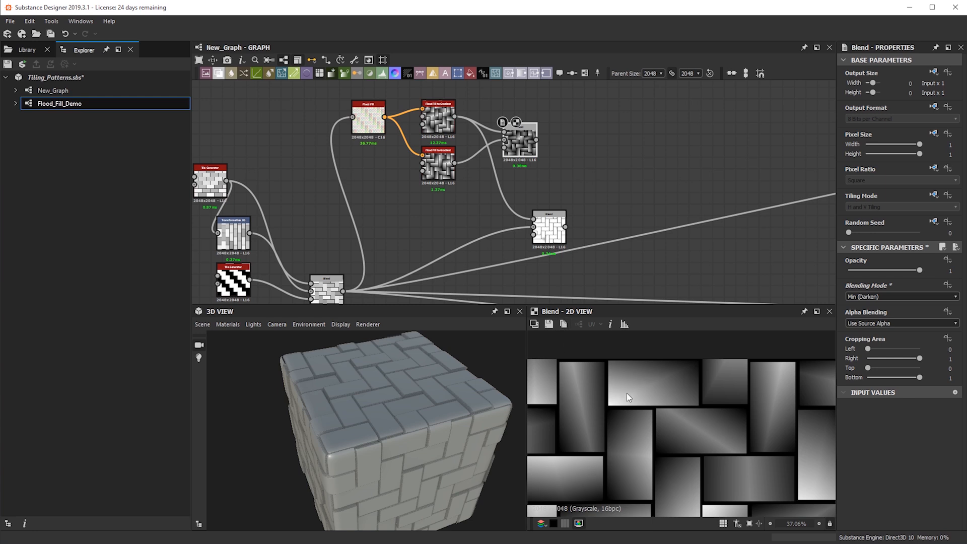
pyautogui.moveTo(630, 390); pyautogui.dragTo(662, 413, button='middle')
# Delete the Add (Linear Dodge) Blend and transfer the herringbone Blend's downstream connections to the Min (Darken) Blend
pyautogui.moveTo(563, 236); pyautogui.dragTo(569, 205)
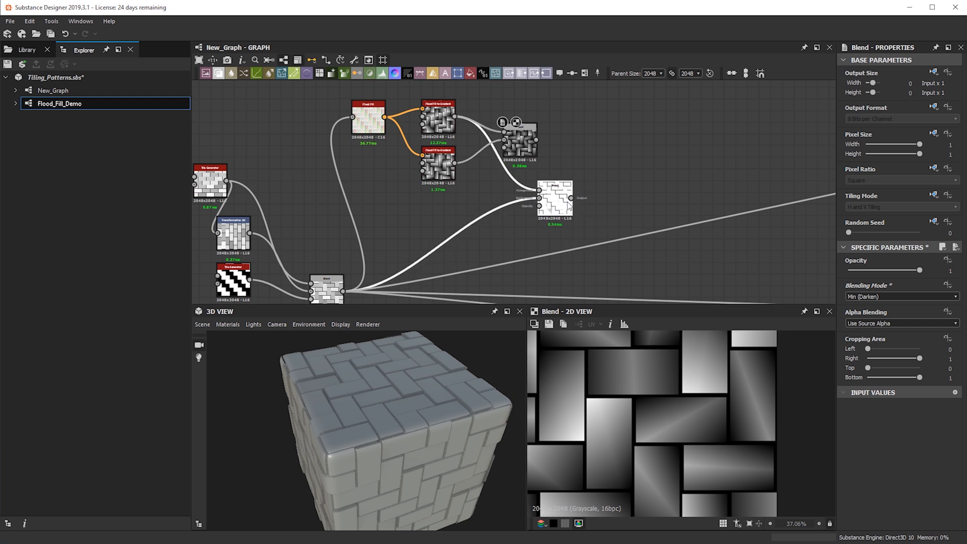
pyautogui.press('Delete')
pyautogui.moveTo(421, 275); pyautogui.dragTo(451, 234, button='middle')
pyautogui.keyDown('shift'); pyautogui.moveTo(375, 252); pyautogui.dragTo(565, 98); pyautogui.keyUp('shift')
pyautogui.moveTo(362, 430); pyautogui.dragTo(436, 434)
pyautogui.scroll(4, 425, 447)
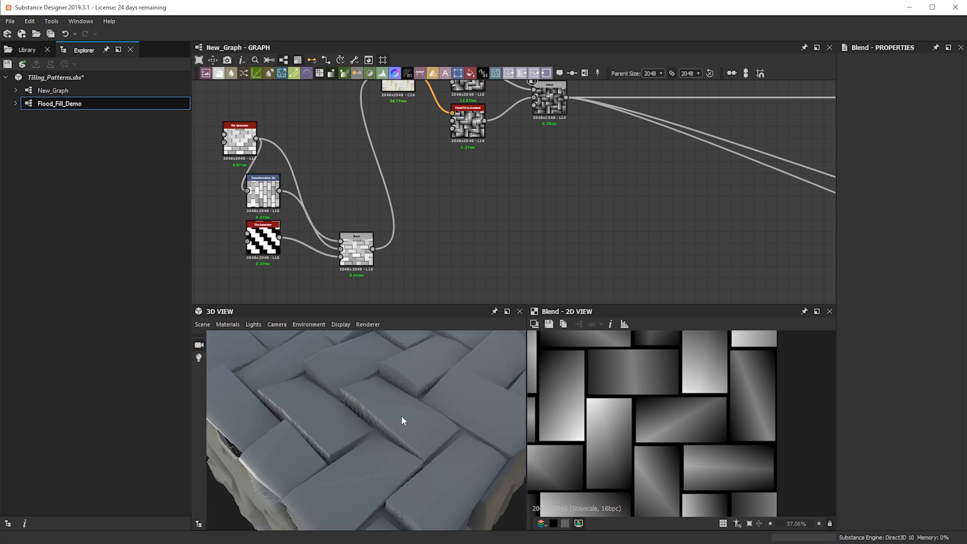
pyautogui.moveTo(345, 399); pyautogui.dragTo(384, 454)
# Duplicate the lower Flood Fill to Gradient together with its Blend, and set the copied gradient's random seed to 7
pyautogui.scroll(-2, 499, 154)
pyautogui.moveTo(394, 181); pyautogui.dragTo(474, 210, button='middle')
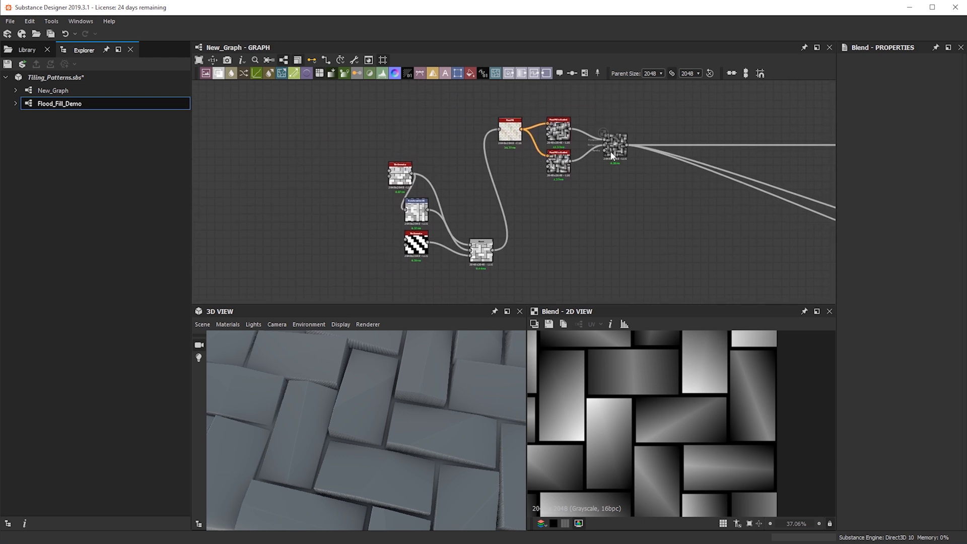
pyautogui.scroll(5, 599, 146)
pyautogui.moveTo(646, 224); pyautogui.dragTo(522, 173)
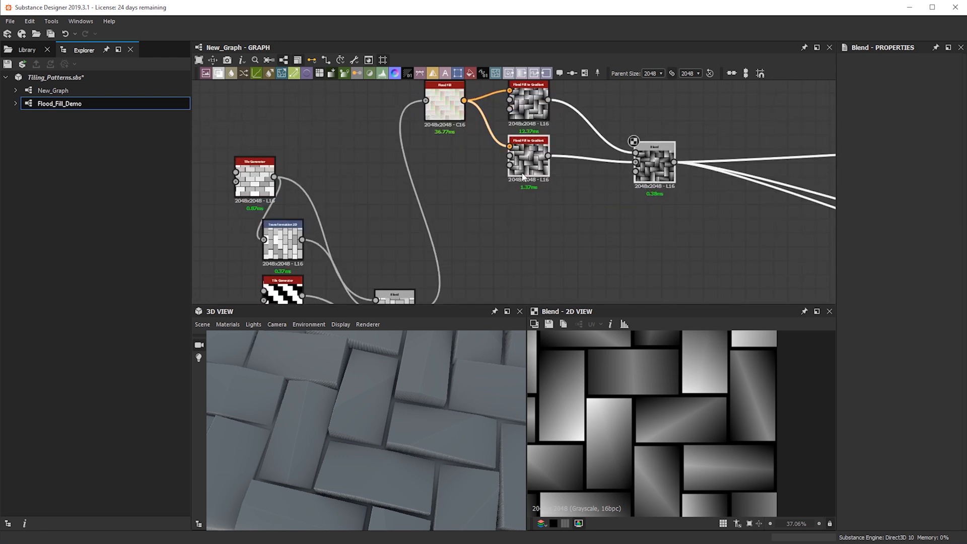
pyautogui.hotkey('ctrl', 'd')
pyautogui.moveTo(564, 203); pyautogui.dragTo(658, 255)
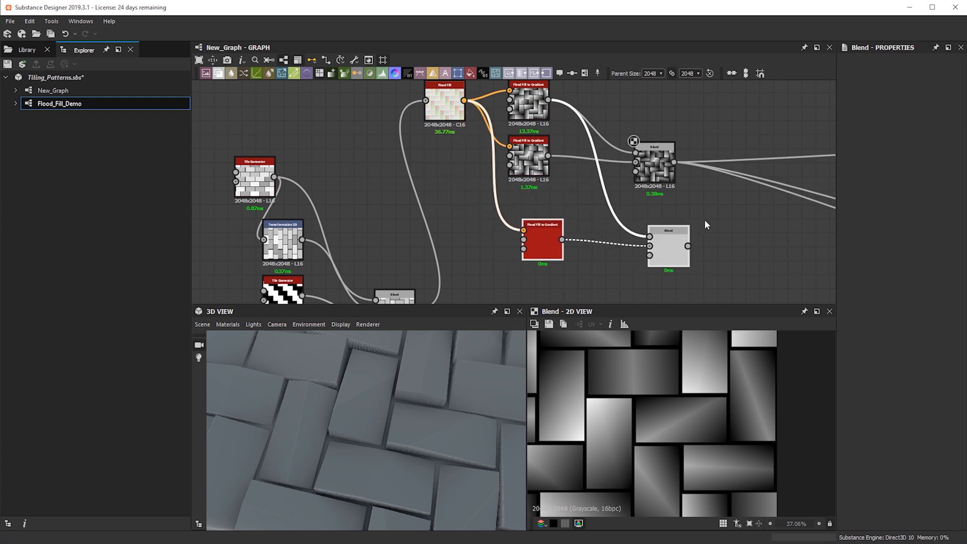
pyautogui.doubleClick(544, 229)
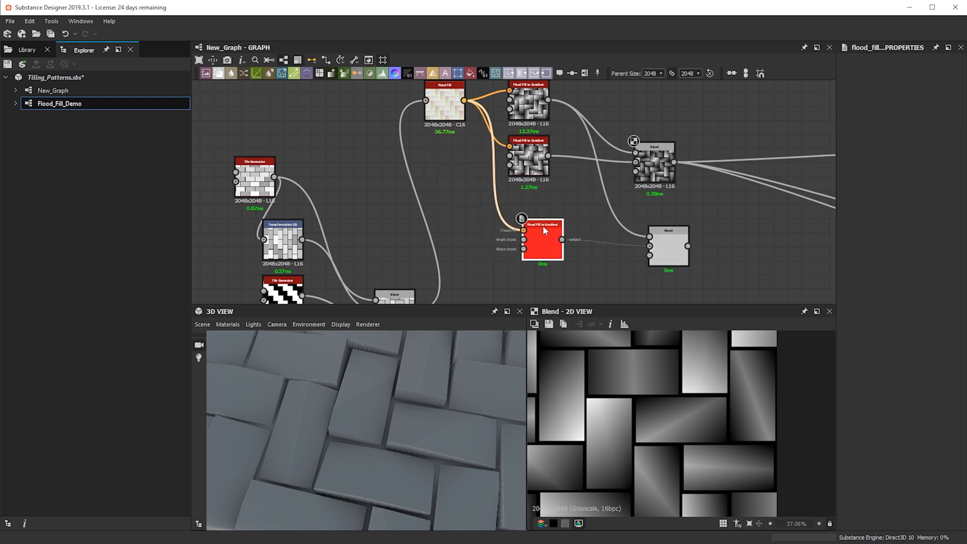
pyautogui.moveTo(878, 232); pyautogui.dragTo(898, 232)
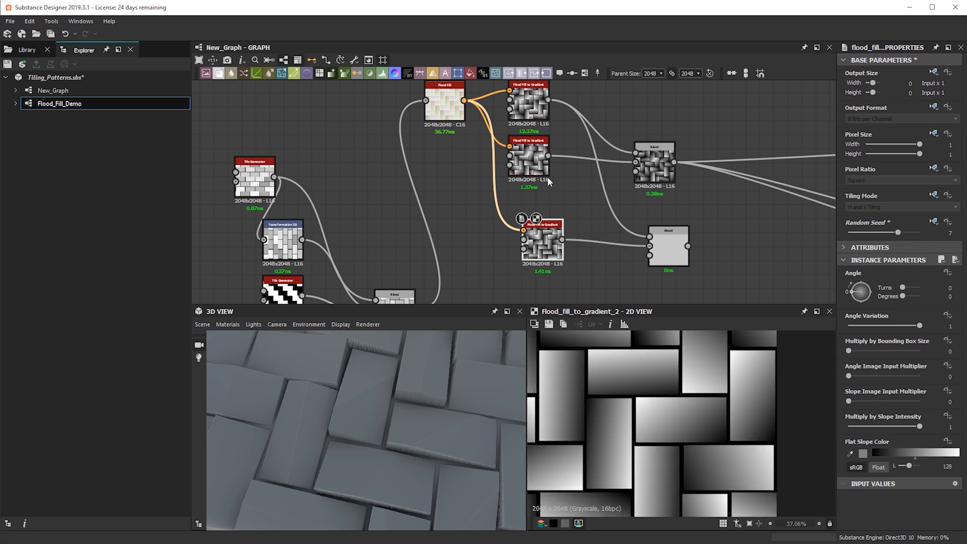
# Connect the first Min (Darken) Blend to the duplicated Blend's foreground and preview the three-gradient result in the 2D view
pyautogui.moveTo(654, 229); pyautogui.dragTo(696, 223)
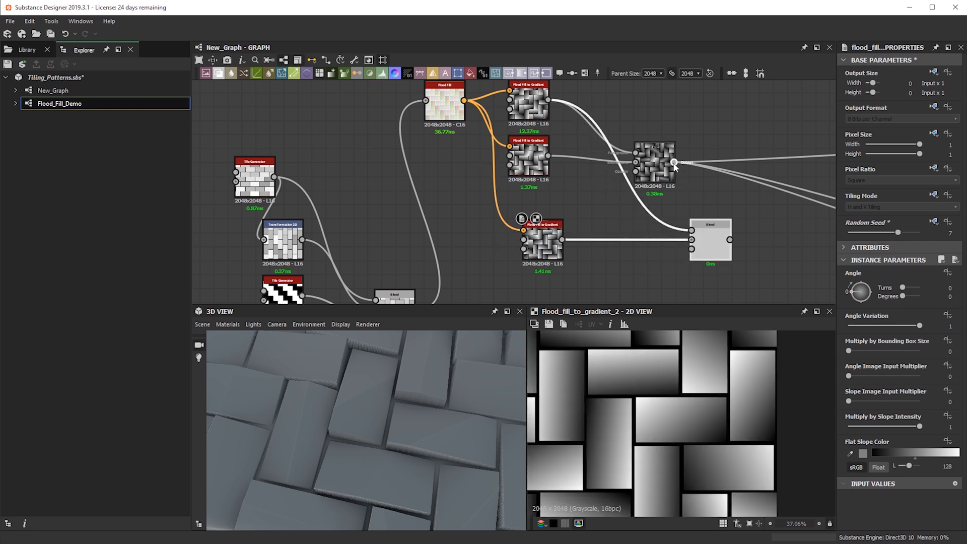
pyautogui.doubleClick(709, 238)
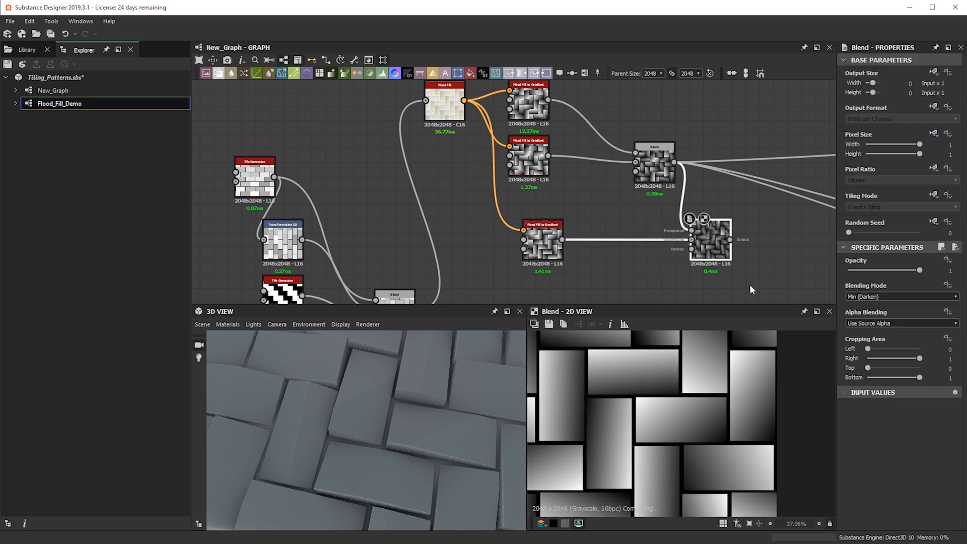
pyautogui.scroll(3, 708, 433)
pyautogui.scroll(-3, 737, 414)
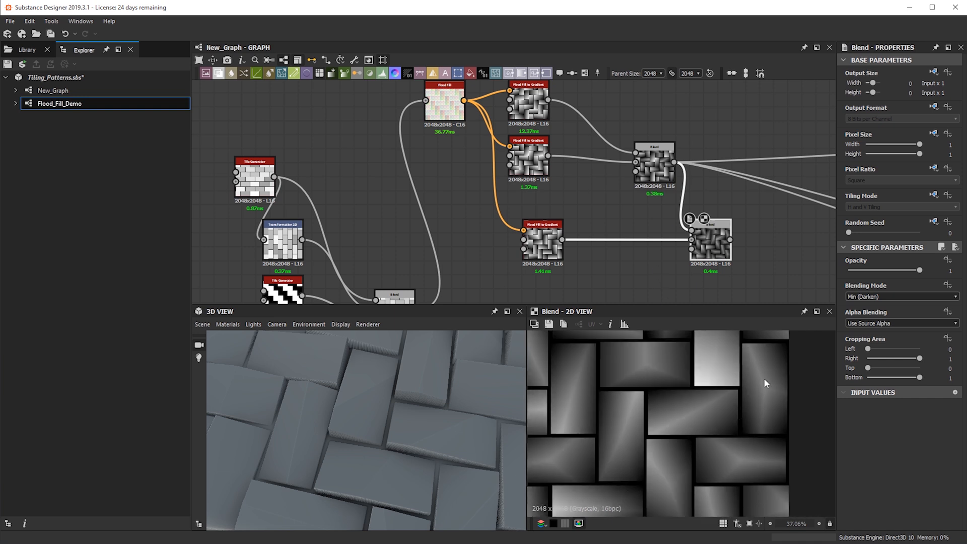
# Transfer the first Min (Darken) Blend's downstream connections to the second Blend and tidy the new node row
pyautogui.moveTo(682, 184); pyautogui.dragTo(616, 179, button='middle')
pyautogui.keyDown('shift'); pyautogui.moveTo(609, 156); pyautogui.dragTo(664, 234); pyautogui.keyUp('shift')
pyautogui.scroll(-6, 382, 442)
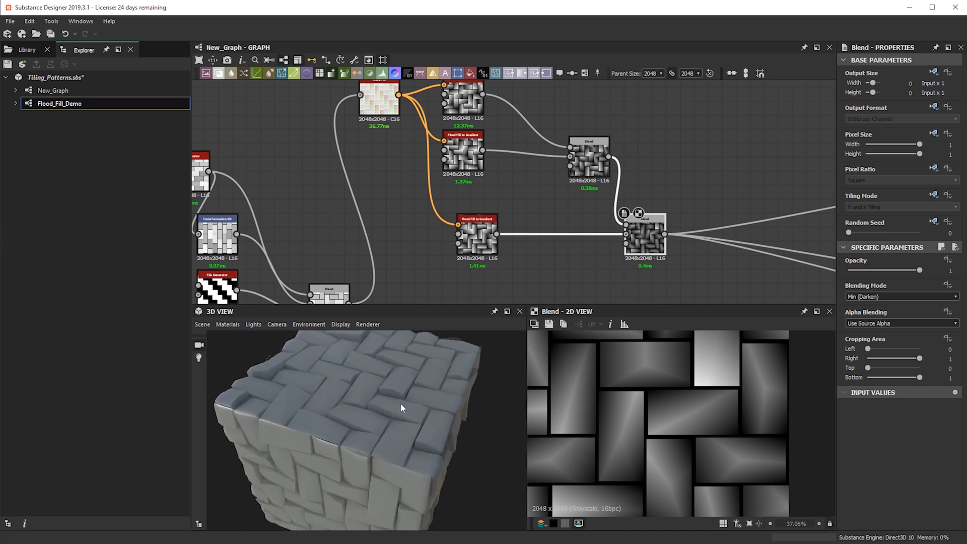
pyautogui.moveTo(299, 404); pyautogui.dragTo(393, 403)
pyautogui.moveTo(481, 242); pyautogui.dragTo(468, 241)
pyautogui.moveTo(639, 237); pyautogui.dragTo(633, 244)
pyautogui.moveTo(397, 347); pyautogui.dragTo(461, 349)
pyautogui.moveTo(608, 165); pyautogui.dragTo(604, 161, button='middle')
pyautogui.scroll(-2, 604, 161)
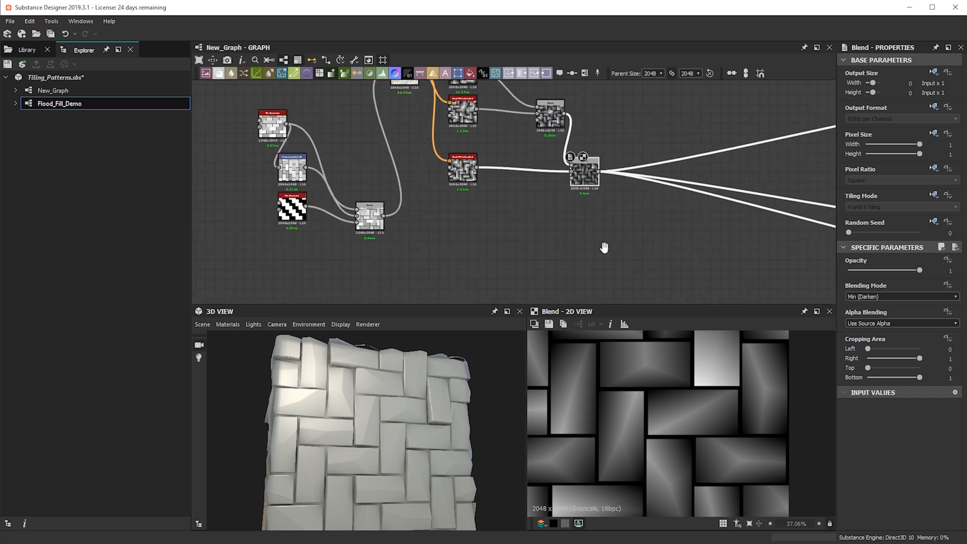
# Add a Blend node with the herringbone Blend as its background and the last Min (Darken) Blend as its foreground
pyautogui.moveTo(611, 252); pyautogui.dragTo(572, 234, button='middle')
pyautogui.press('space')
pyautogui.write('b')
pyautogui.click(587, 252)
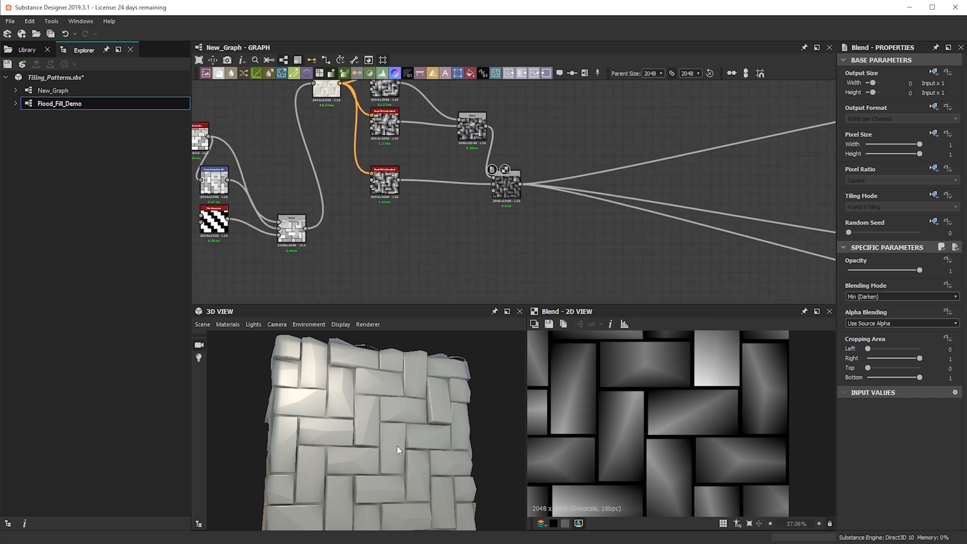
pyautogui.moveTo(373, 420); pyautogui.dragTo(378, 491)
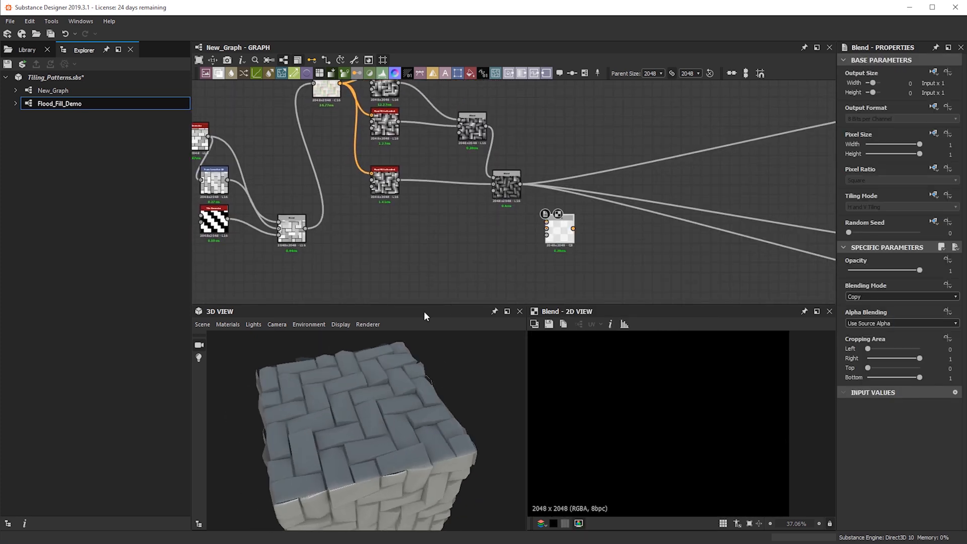
pyautogui.moveTo(306, 228); pyautogui.dragTo(546, 228)
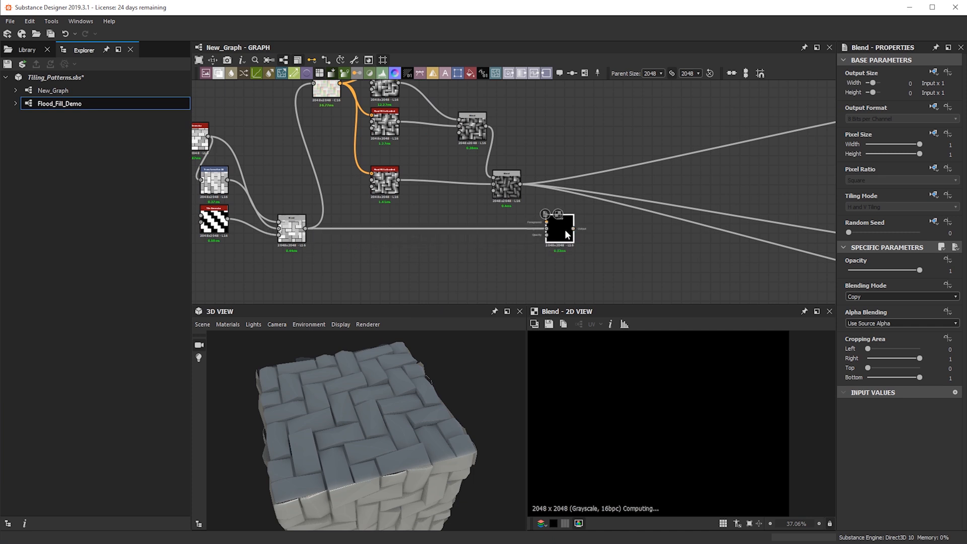
pyautogui.moveTo(520, 183); pyautogui.dragTo(545, 218)
# Set the new Blend's blending mode to Add (Linear Dodge) and preview the pattern in the 2D view
pyautogui.press('f')
pyautogui.click(862, 296)
pyautogui.click(862, 296)
pyautogui.scroll(-2, 862, 296)
pyautogui.scroll(1, 861, 296)
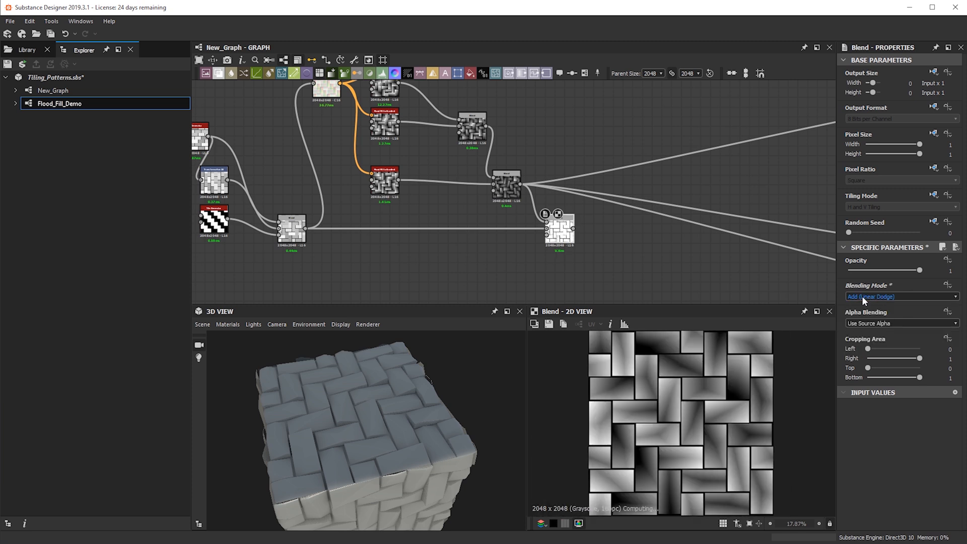
pyautogui.scroll(1, 753, 394)
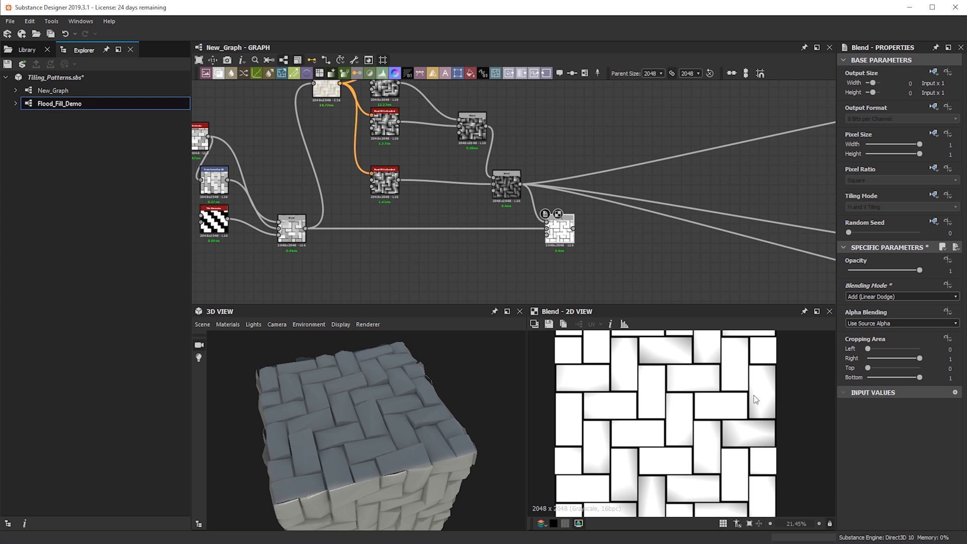
# Transfer the last Min (Darken) Blend's downstream connections to the Add (Linear Dodge) Blend and inspect the displaced bricks in 3D
pyautogui.keyDown('shift'); pyautogui.moveTo(520, 184); pyautogui.dragTo(573, 229); pyautogui.keyUp('shift')
pyautogui.scroll(6, 330, 460)
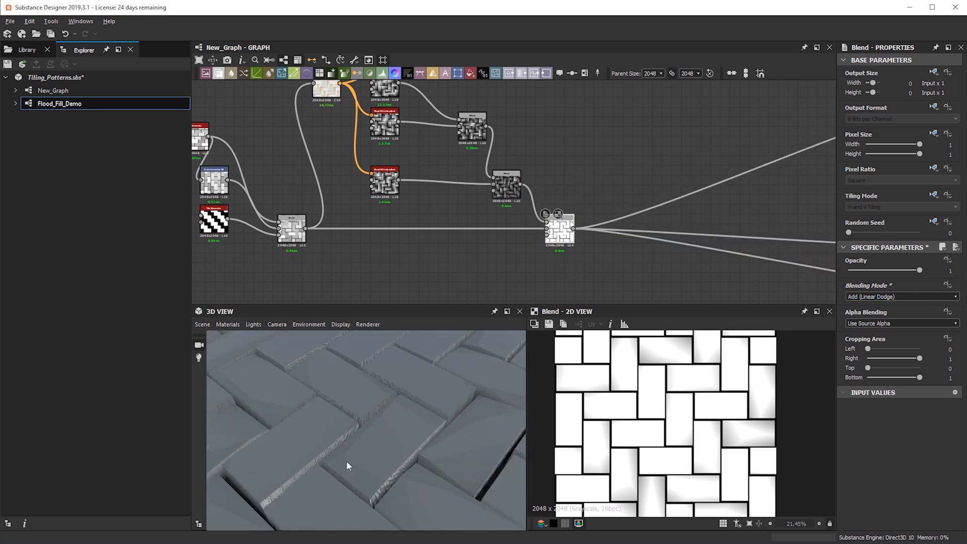
pyautogui.moveTo(295, 451); pyautogui.dragTo(336, 388)
pyautogui.moveTo(335, 427); pyautogui.dragTo(289, 370)
pyautogui.moveTo(396, 369); pyautogui.dragTo(289, 424)
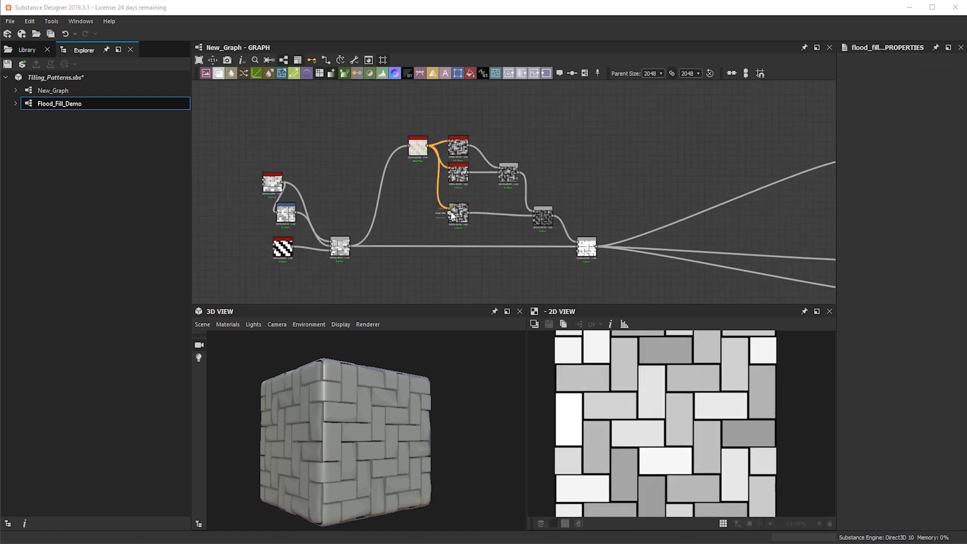
# Move the Flood Fill node farther away from its three Flood Fill to Gradient nodes
pyautogui.scroll(6, 397, 233)
pyautogui.moveTo(398, 234); pyautogui.dragTo(394, 247, button='middle')
pyautogui.scroll(-3, 395, 248)
pyautogui.moveTo(413, 137); pyautogui.dragTo(388, 151)
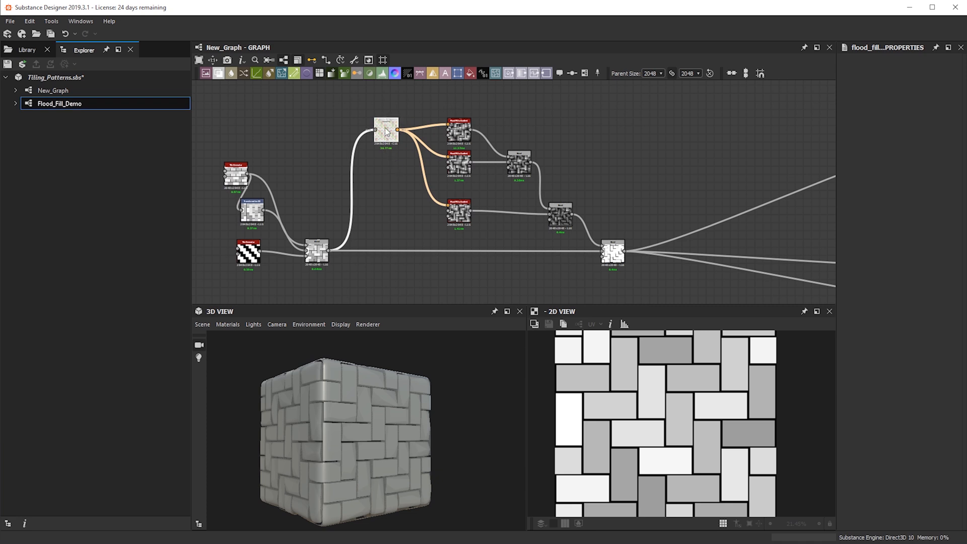
pyautogui.scroll(2, 387, 131)
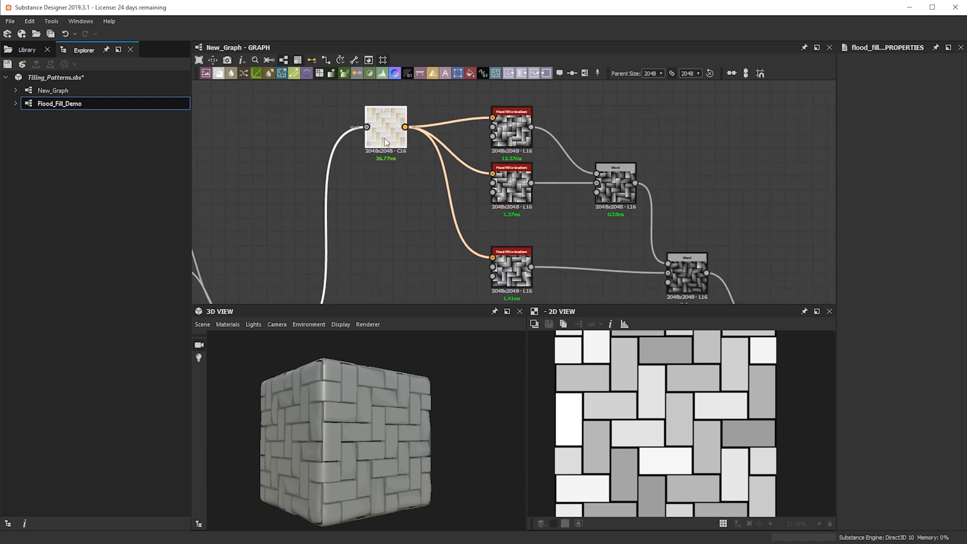
pyautogui.scroll(-1, 385, 138)
pyautogui.scroll(-1, 406, 139)
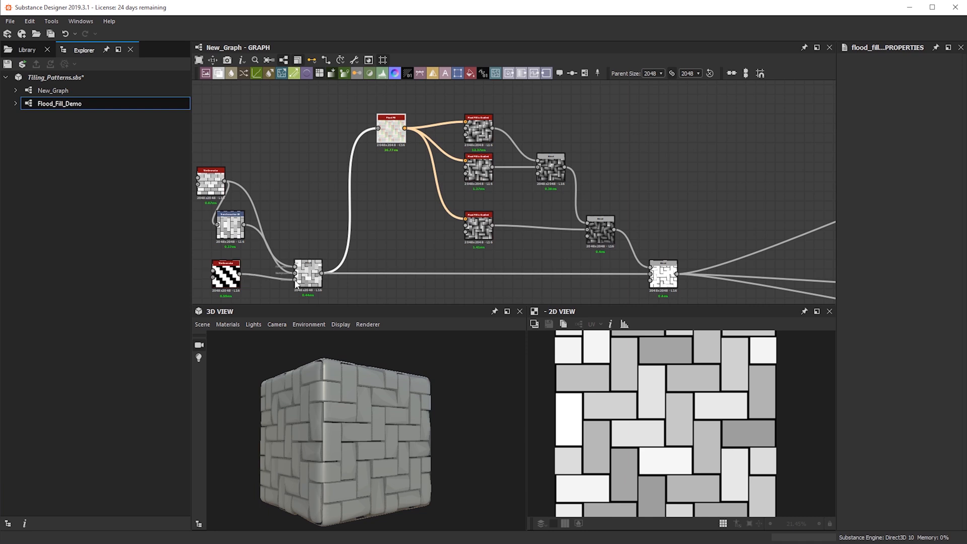
# Preview the herringbone's brick Tile Generator in the 2D view and examine its pattern, size, position, rotation and color parameters
pyautogui.scroll(1, 454, 138)
pyautogui.moveTo(346, 158); pyautogui.dragTo(416, 224, button='middle')
pyautogui.scroll(-3, 562, 146)
pyautogui.moveTo(561, 148); pyautogui.dragTo(479, 124, button='middle')
pyautogui.moveTo(463, 198); pyautogui.dragTo(544, 188, button='middle')
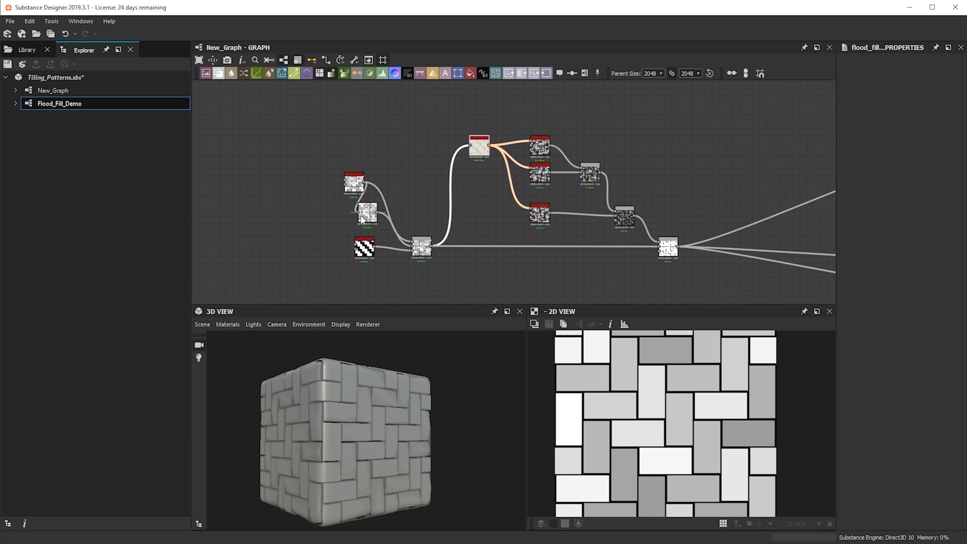
pyautogui.scroll(3, 357, 212)
pyautogui.click(359, 170)
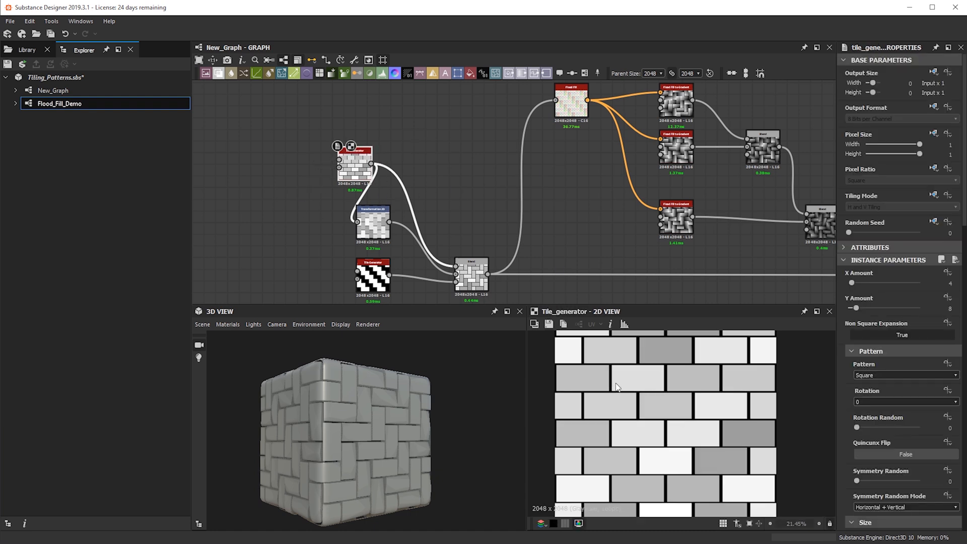
pyautogui.scroll(-5, 911, 410)
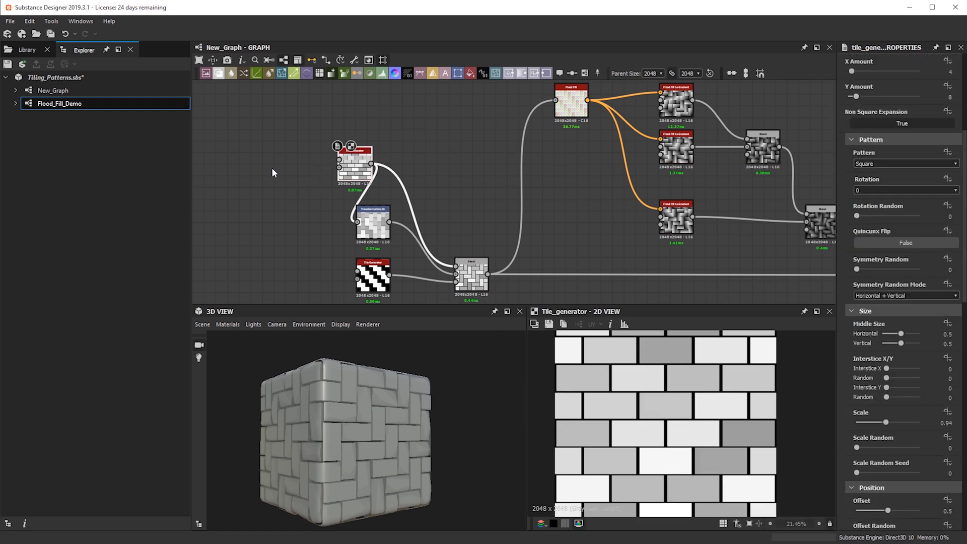
pyautogui.scroll(-10, 899, 390)
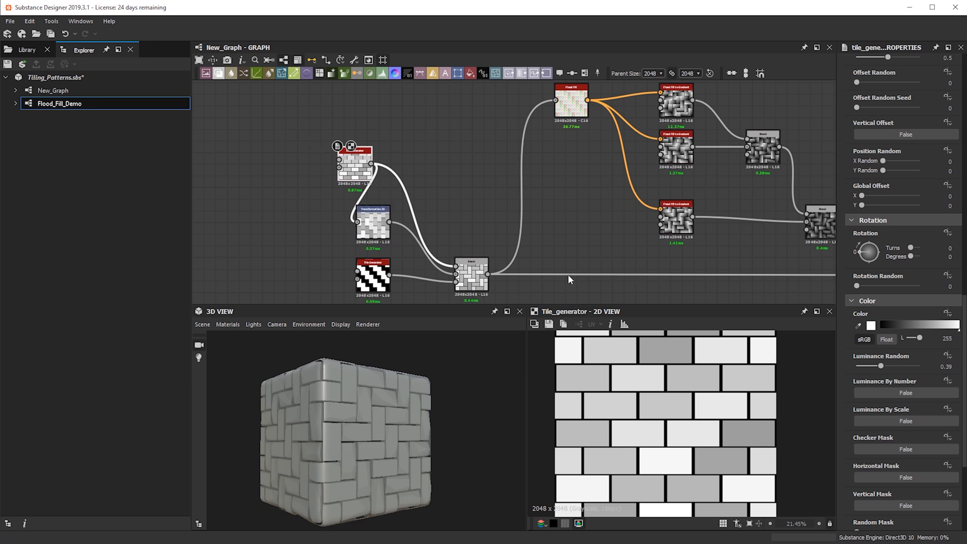
pyautogui.scroll(3, 393, 158)
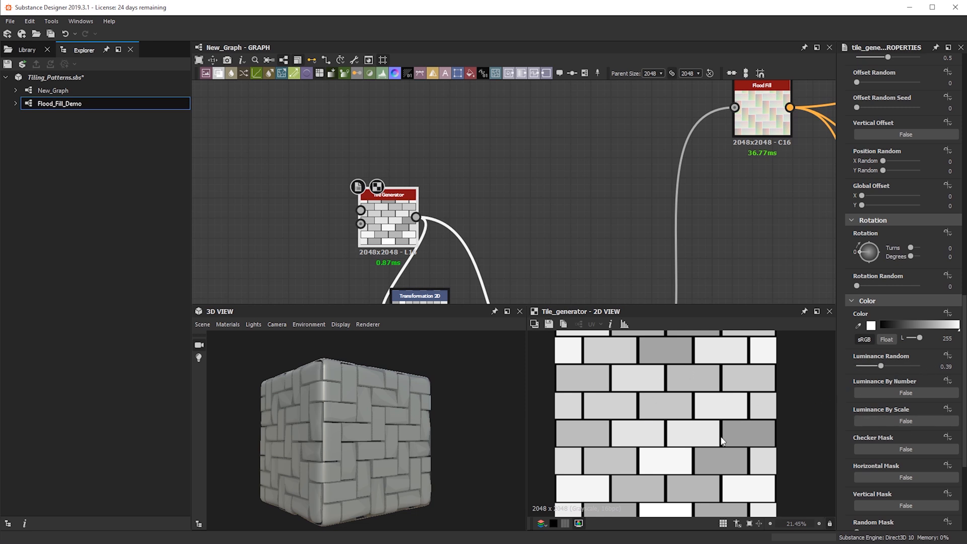
# Duplicate the brick Tile Generator and set the copy's Luminance Random to 0
pyautogui.hotkey('ctrl', 'c')
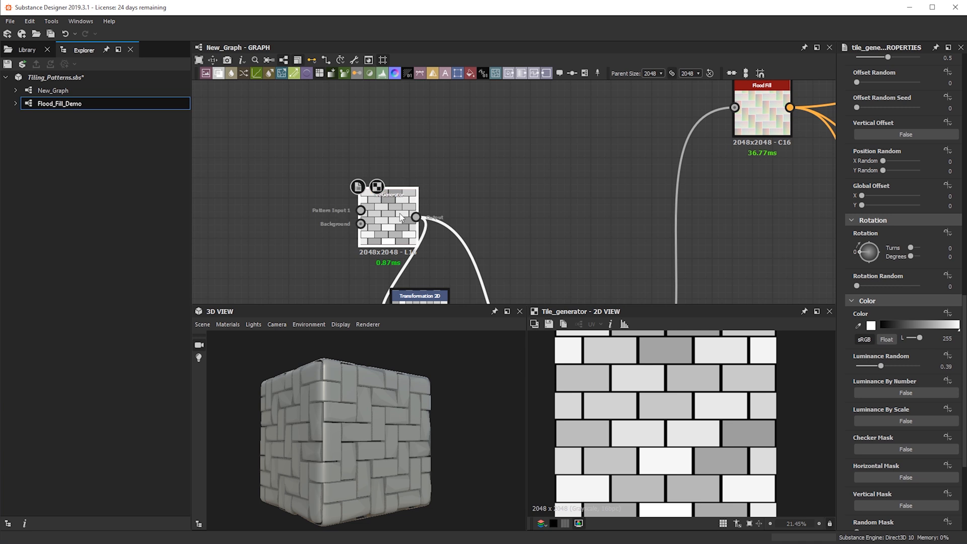
pyautogui.hotkey('ctrl', 'v')
pyautogui.moveTo(516, 194); pyautogui.dragTo(402, 131)
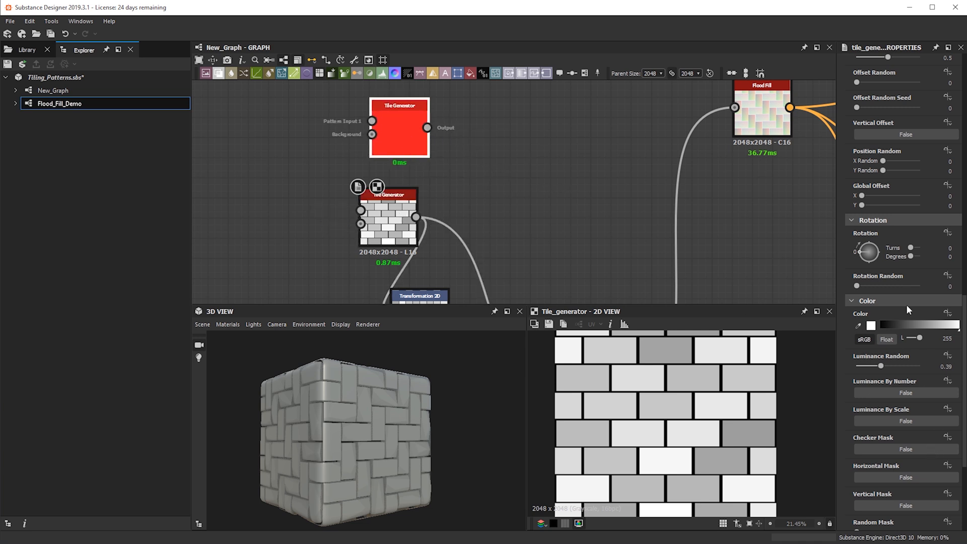
pyautogui.moveTo(880, 366); pyautogui.dragTo(838, 363)
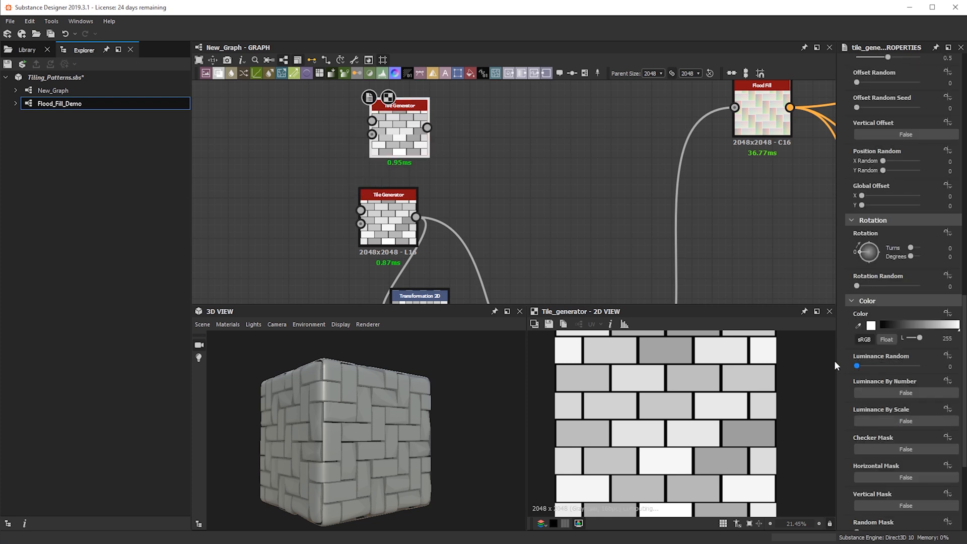
# Move the Tile Generator copy into the empty graph area below the herringbone network
pyautogui.moveTo(453, 143); pyautogui.dragTo(494, 125, button='middle')
pyautogui.scroll(-5, 438, 234)
pyautogui.moveTo(494, 121); pyautogui.dragTo(493, 282)
pyautogui.moveTo(571, 210); pyautogui.dragTo(488, 228, button='middle')
pyautogui.moveTo(543, 189); pyautogui.dragTo(556, 130, button='middle')
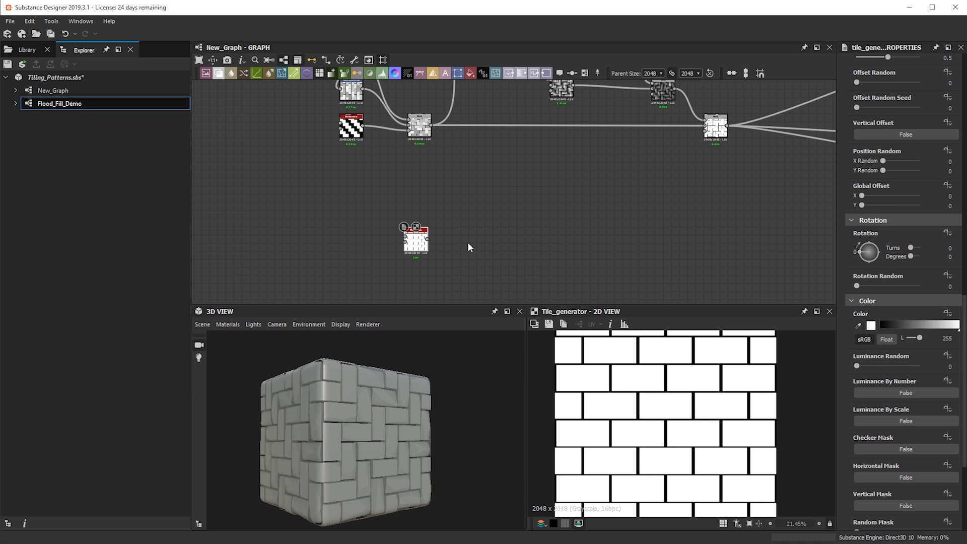
pyautogui.moveTo(483, 199); pyautogui.dragTo(467, 289, button='middle')
pyautogui.scroll(-1, 470, 235)
pyautogui.moveTo(468, 215); pyautogui.dragTo(472, 183, button='middle')
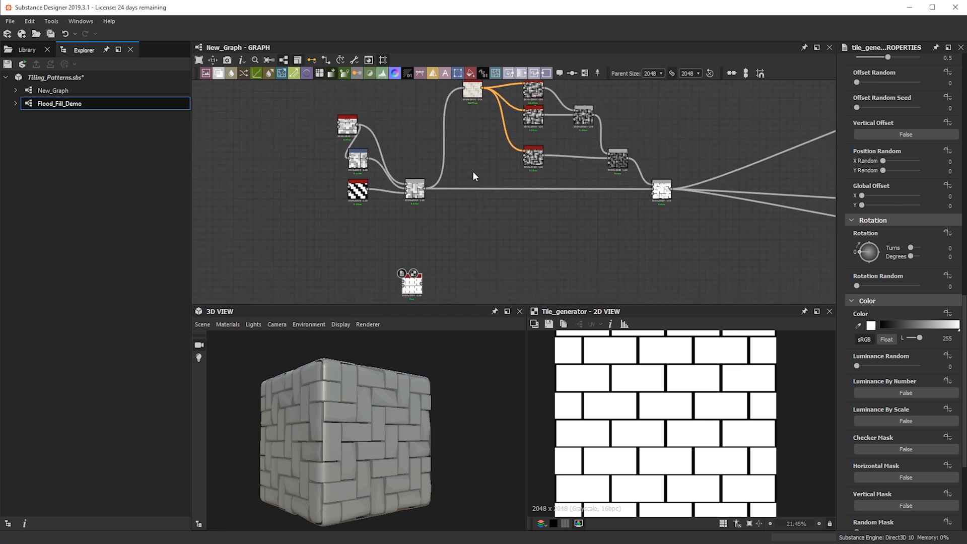
# Add a Flood Fill node, connect the copied Tile Generator to it, and preview its output in the 2D view
pyautogui.click(470, 73)
pyautogui.moveTo(511, 191); pyautogui.dragTo(468, 241)
pyautogui.moveTo(470, 236); pyautogui.dragTo(529, 127, button='middle')
pyautogui.scroll(3, 529, 126)
pyautogui.moveTo(428, 229); pyautogui.dragTo(476, 169)
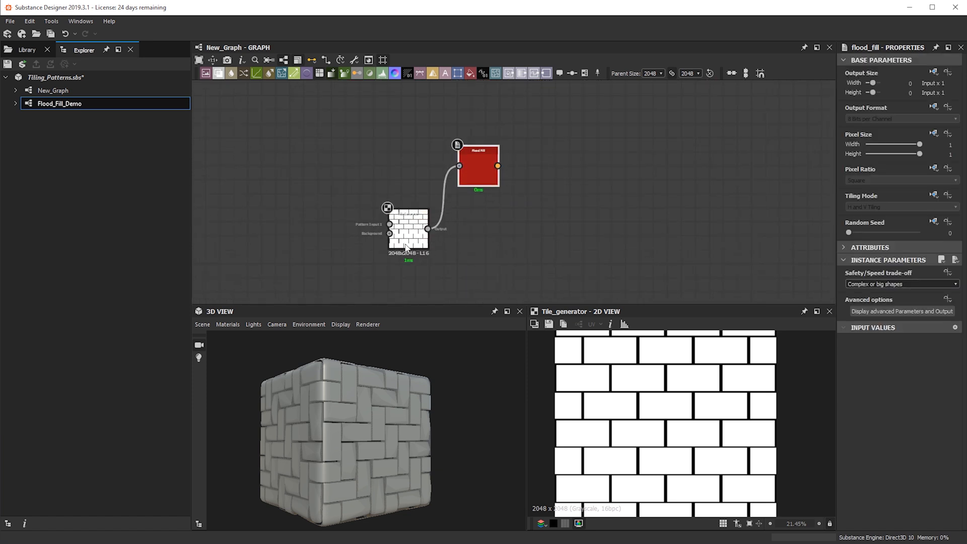
pyautogui.doubleClick(478, 165)
# Add a Flood Fill to Grayscale node fed by the new Flood Fill, with the copied Tile Generator as its grayscale input, and arrange the nodes
pyautogui.press('space')
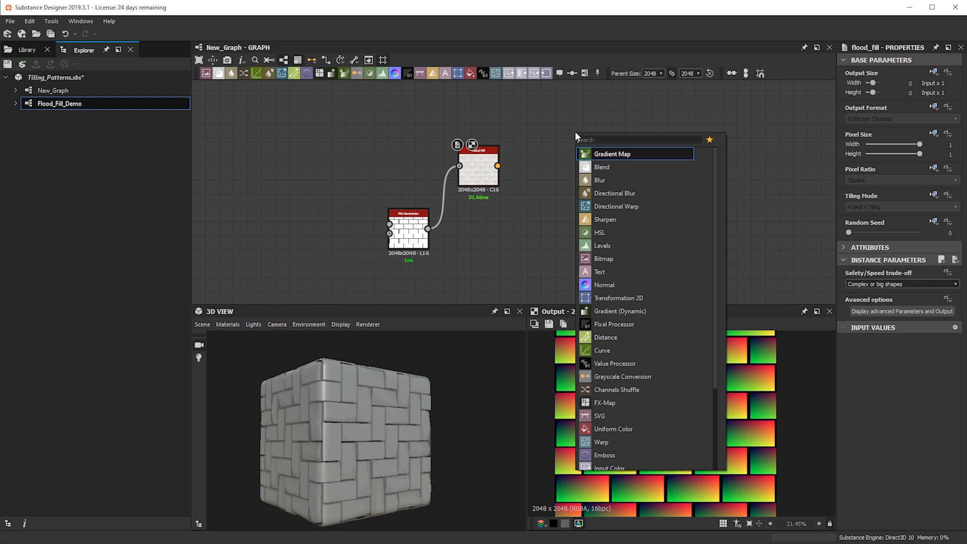
pyautogui.write('flood')
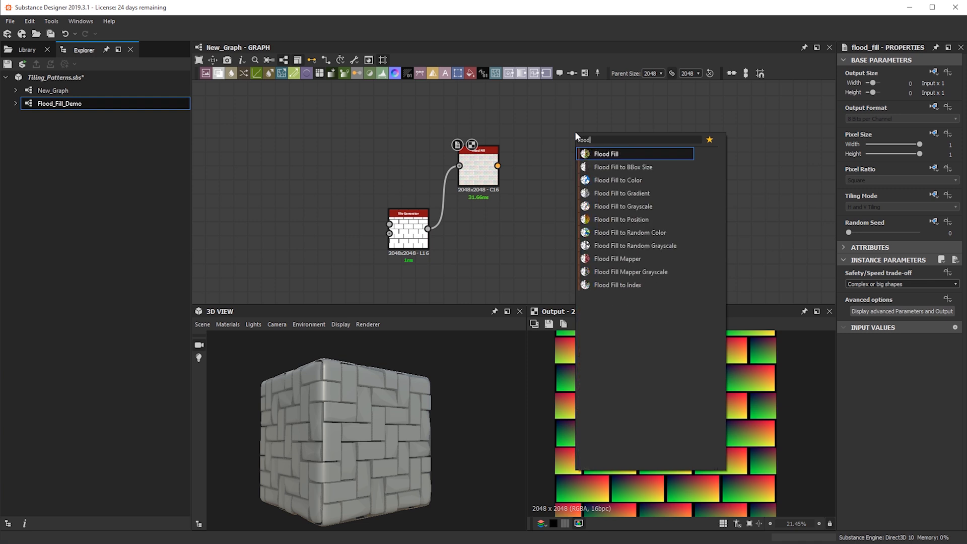
pyautogui.press('Escape')
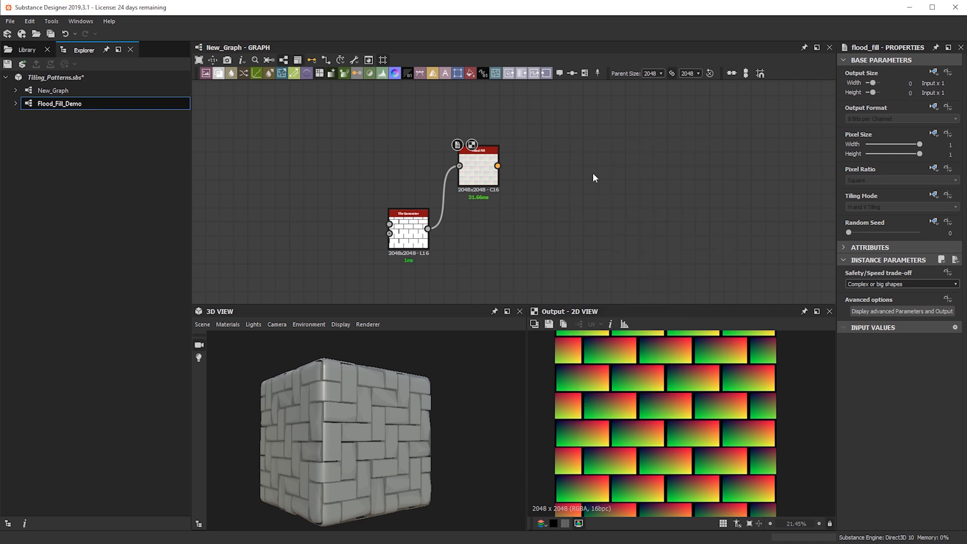
pyautogui.scroll(3, 574, 166)
pyautogui.moveTo(578, 151); pyautogui.dragTo(572, 171)
pyautogui.moveTo(419, 162); pyautogui.dragTo(439, 131)
pyautogui.moveTo(453, 99)
pyautogui.mouseDown()
pyautogui.moveTo(443, 129)
pyautogui.moveTo(439, 106)
pyautogui.mouseUp()
pyautogui.moveTo(330, 281); pyautogui.dragTo(330, 220)
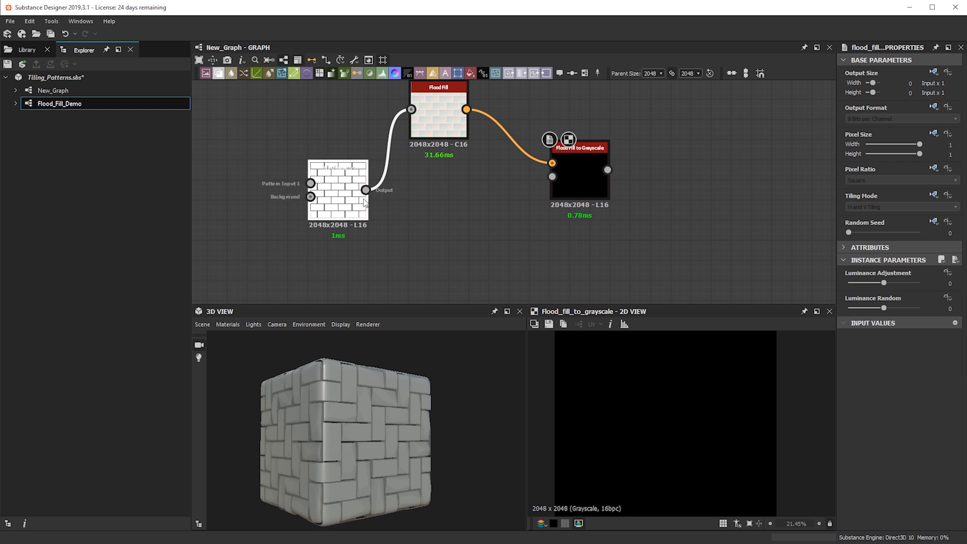
pyautogui.moveTo(366, 190); pyautogui.dragTo(553, 177)
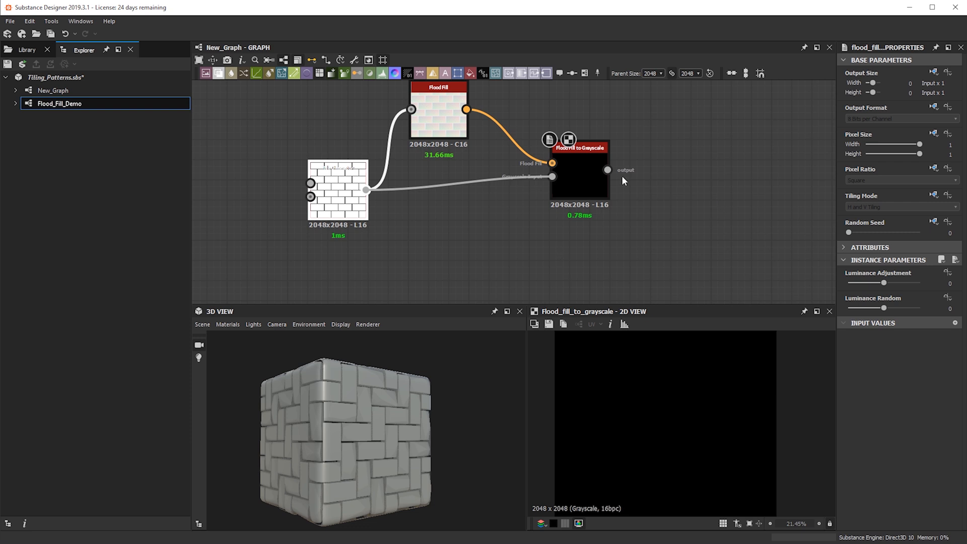
pyautogui.moveTo(584, 159); pyautogui.dragTo(563, 158)
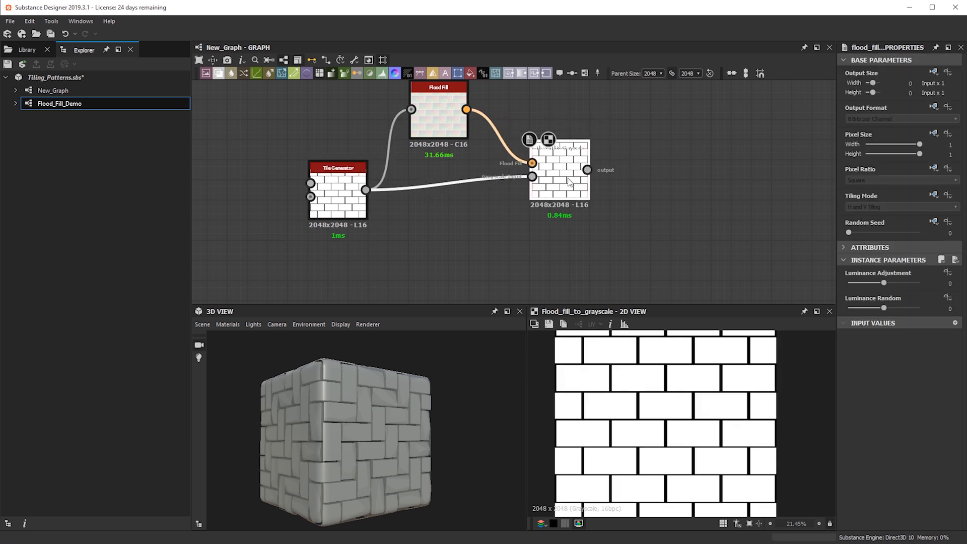
# Set the Flood Fill to Grayscale's Luminance Random to -1 and Luminance Adjustment to -0.14, and reposition the node
pyautogui.moveTo(893, 283); pyautogui.dragTo(848, 307)
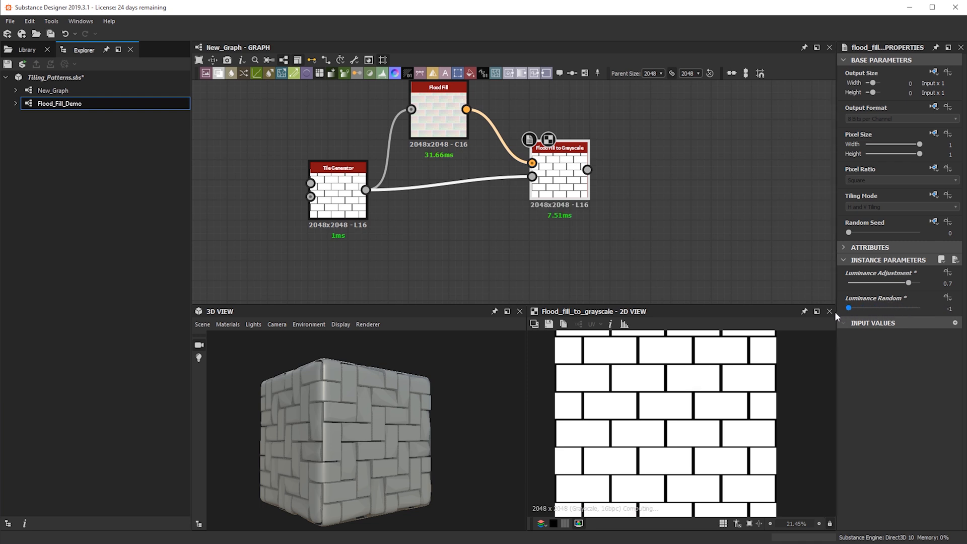
pyautogui.scroll(-1, 671, 420)
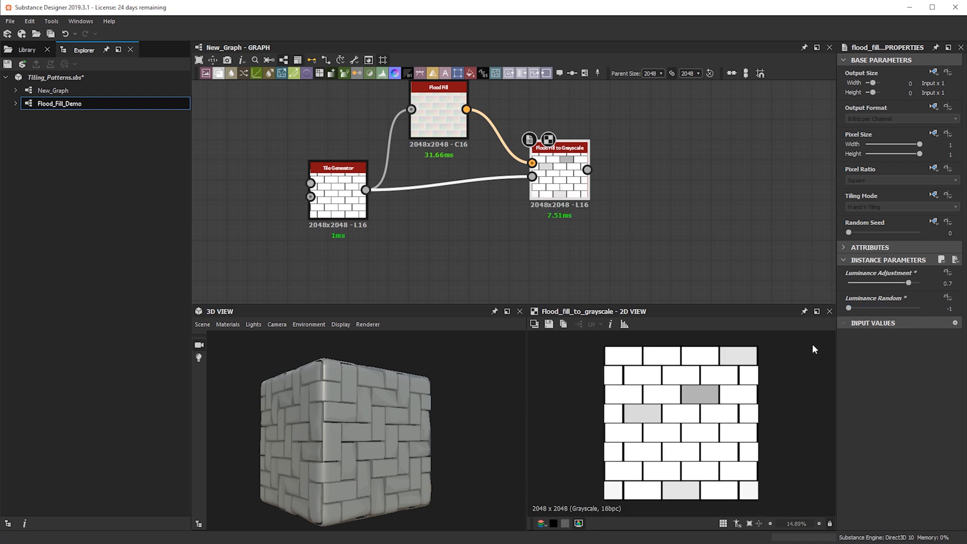
pyautogui.moveTo(904, 282)
pyautogui.mouseDown()
pyautogui.moveTo(872, 283)
pyautogui.moveTo(890, 283)
pyautogui.mouseUp()
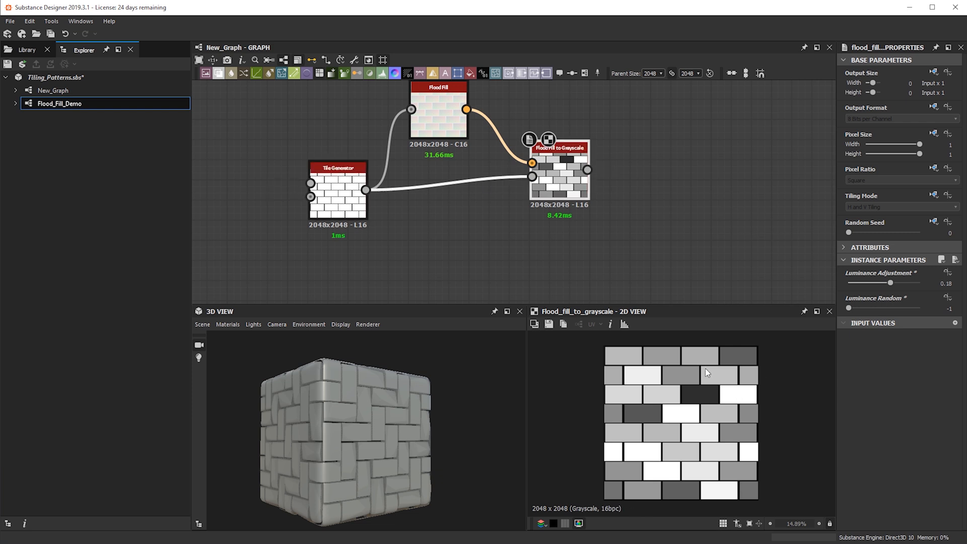
pyautogui.moveTo(580, 201); pyautogui.dragTo(600, 221)
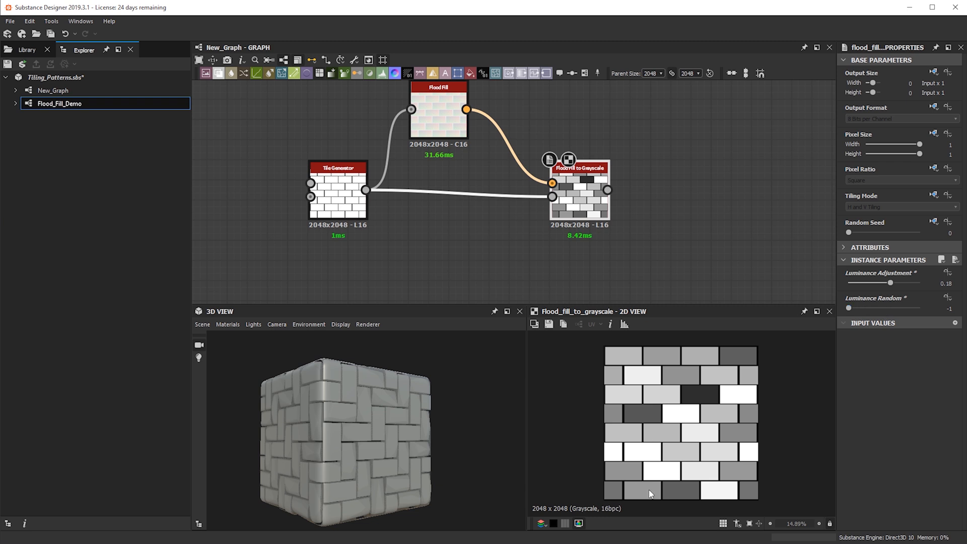
pyautogui.moveTo(890, 283)
pyautogui.mouseDown()
pyautogui.moveTo(859, 283)
pyautogui.moveTo(877, 282)
pyautogui.mouseUp()
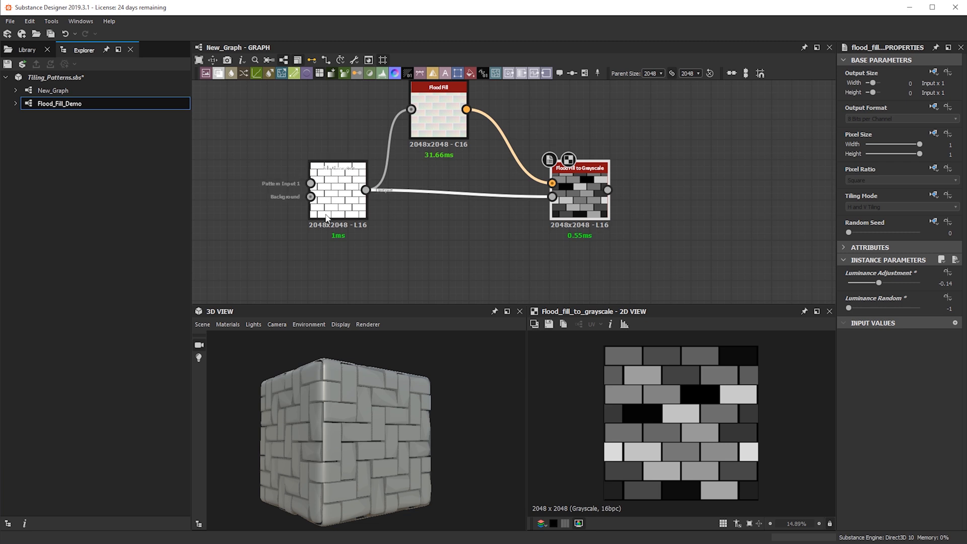
pyautogui.moveTo(578, 202); pyautogui.dragTo(559, 207)
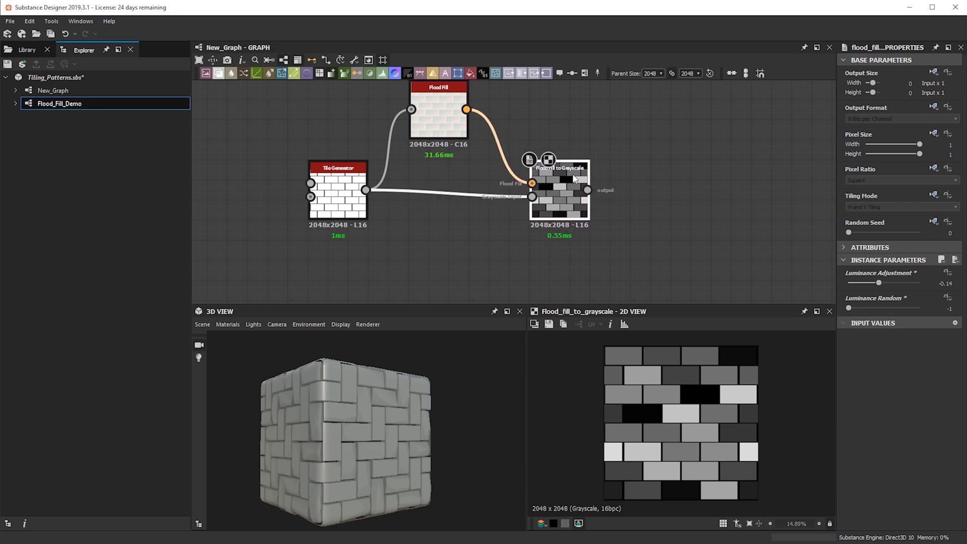
# Add a Blend node with Flood Fill to Grayscale as foreground and the copied Tile Generator as background, and set its opacity to 0.46
pyautogui.moveTo(586, 211); pyautogui.dragTo(517, 221, button='middle')
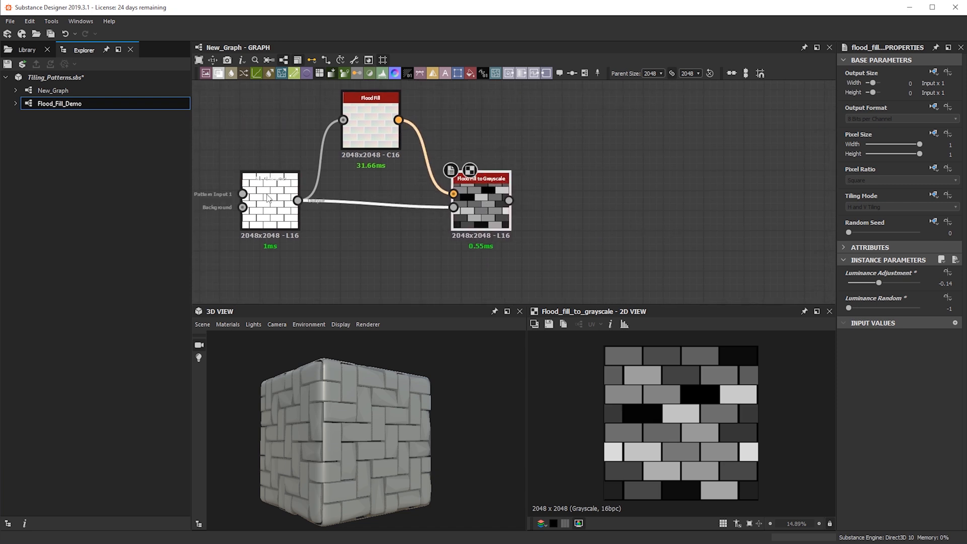
pyautogui.scroll(-4, 582, 246)
pyautogui.press('space')
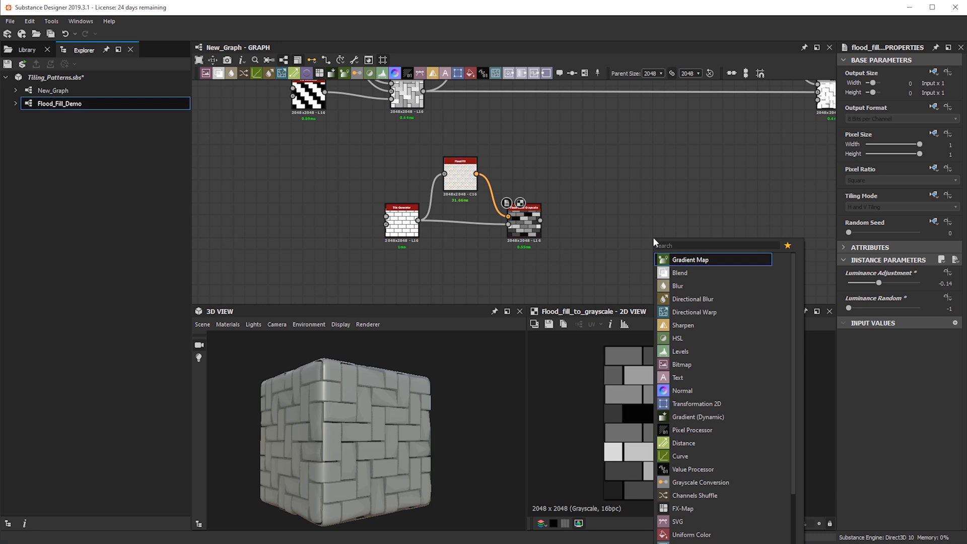
pyautogui.write('blend')
pyautogui.press('Return')
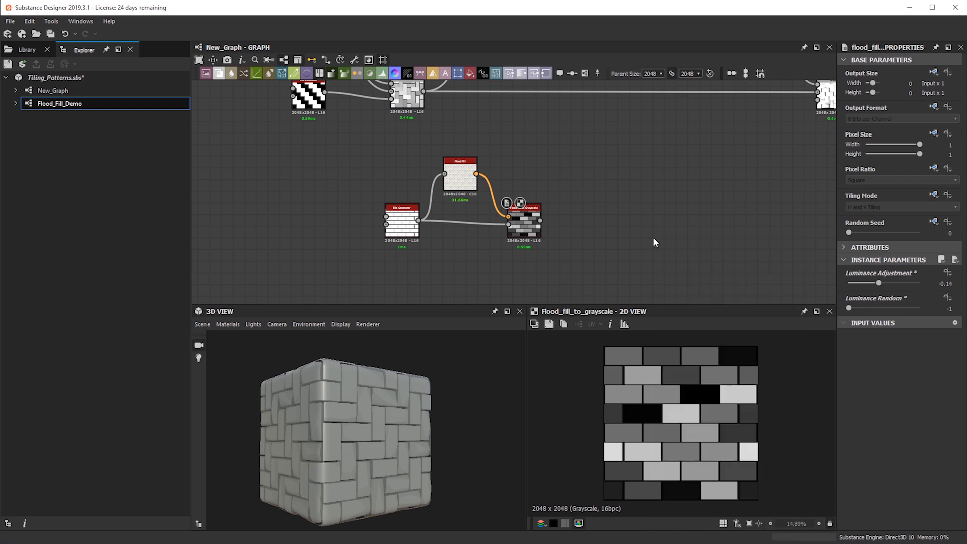
pyautogui.moveTo(420, 222); pyautogui.dragTo(642, 231)
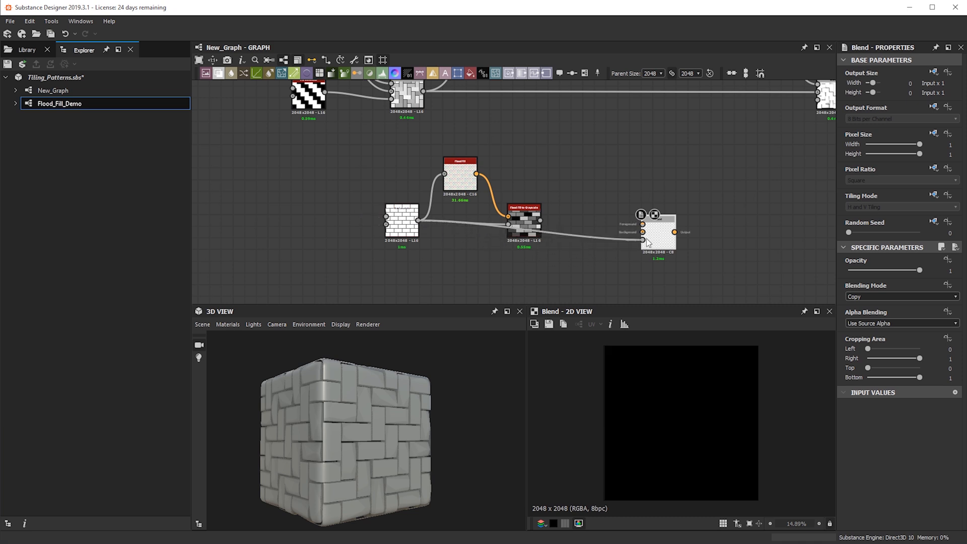
pyautogui.moveTo(525, 221); pyautogui.dragTo(642, 224)
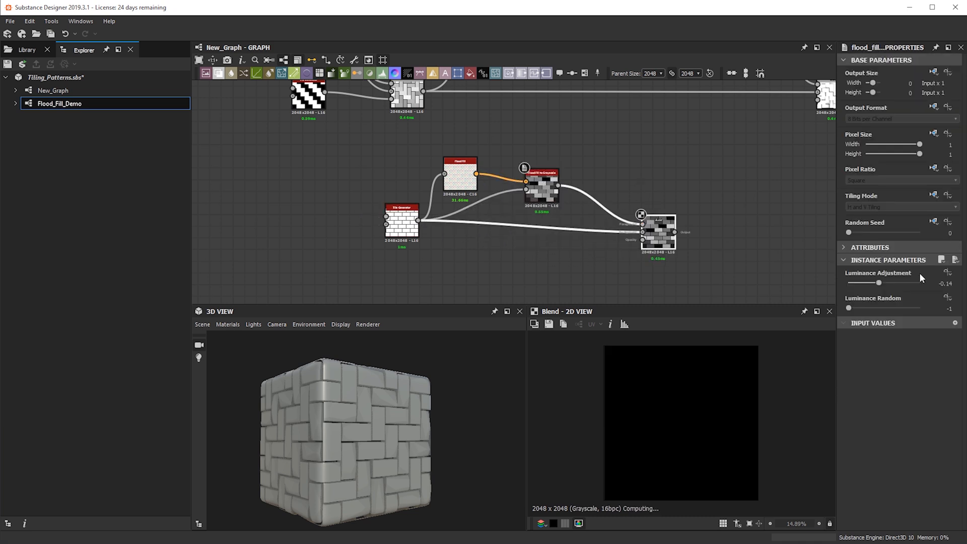
pyautogui.moveTo(878, 270)
pyautogui.mouseDown()
pyautogui.moveTo(862, 273)
pyautogui.moveTo(904, 276)
pyautogui.moveTo(869, 280)
pyautogui.mouseUp()
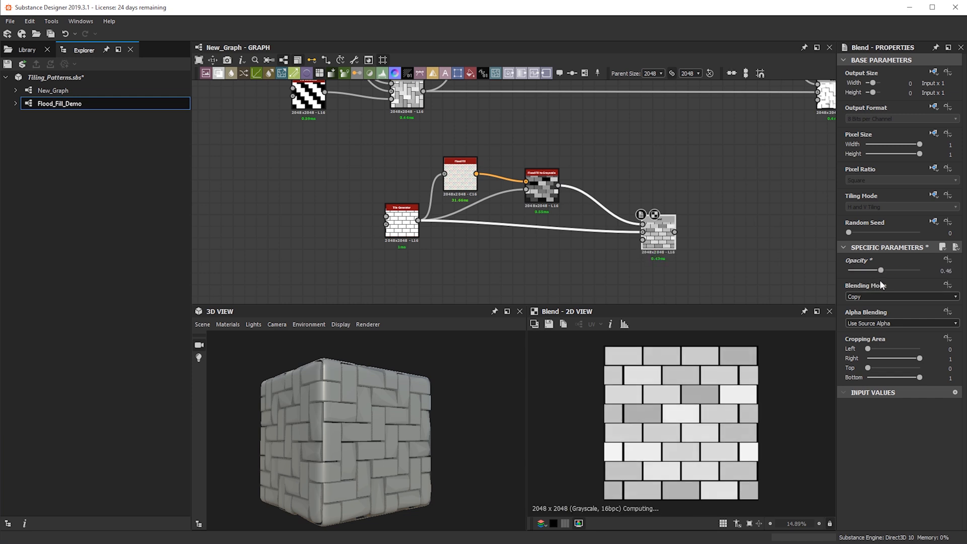
# Examine the herringbone network's Blend nodes in the 2D view, comparing the base bricks, the combined gradients and the final blended result
pyautogui.scroll(-4, 527, 194)
pyautogui.scroll(3, 601, 161)
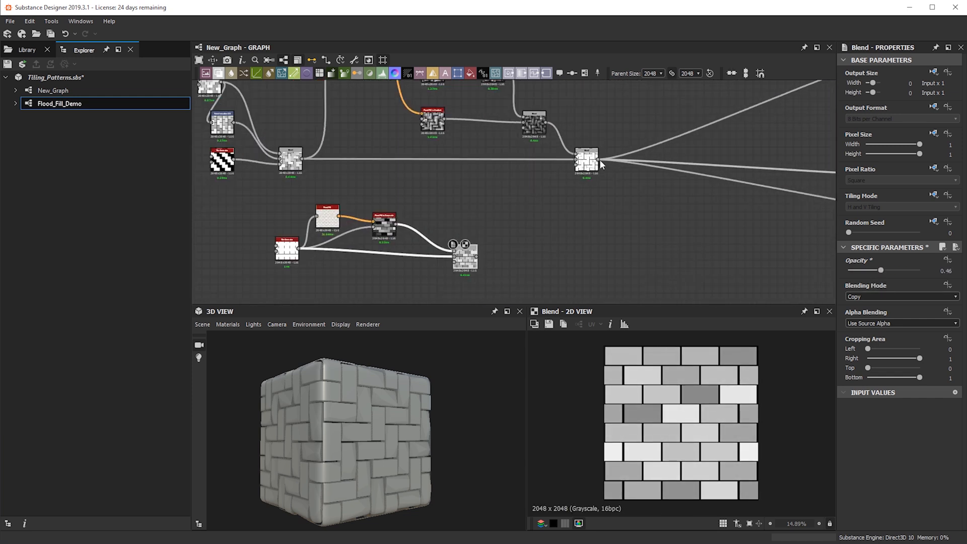
pyautogui.moveTo(402, 178); pyautogui.dragTo(456, 204, button='middle')
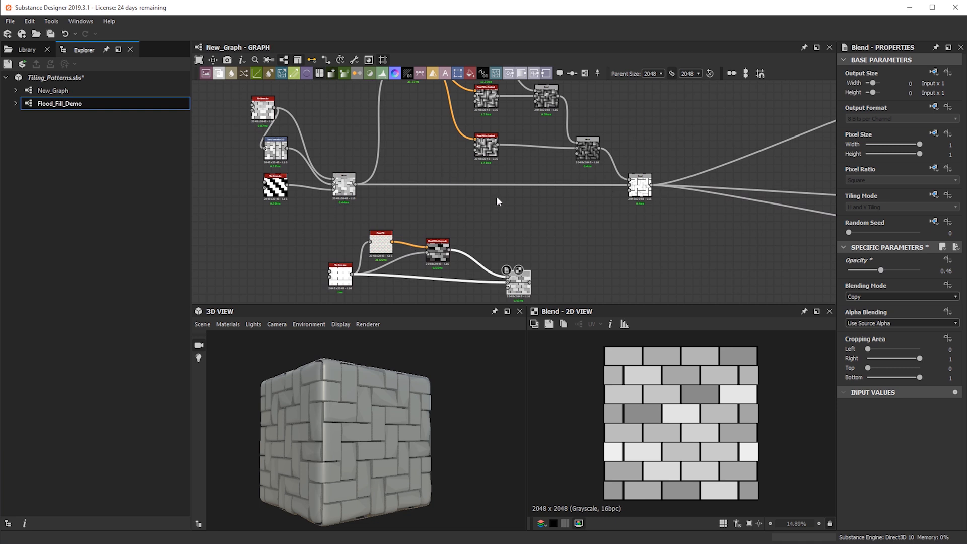
pyautogui.moveTo(502, 201); pyautogui.dragTo(493, 237, button='middle')
pyautogui.scroll(2, 560, 191)
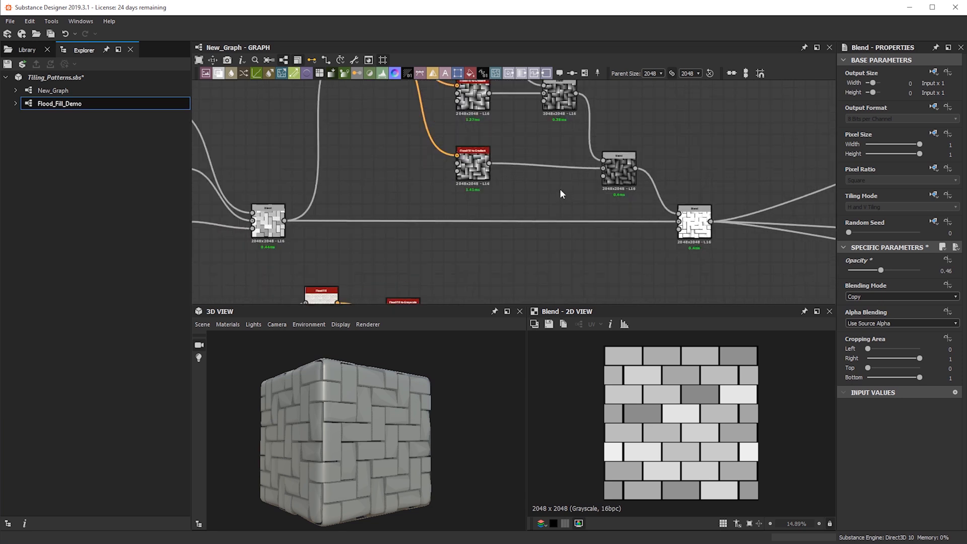
pyautogui.click(695, 226)
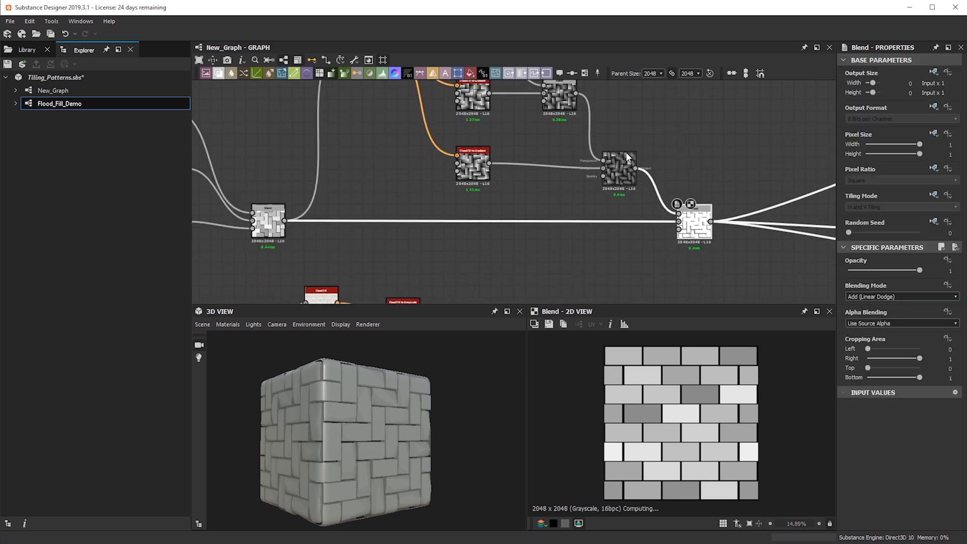
pyautogui.click(620, 170)
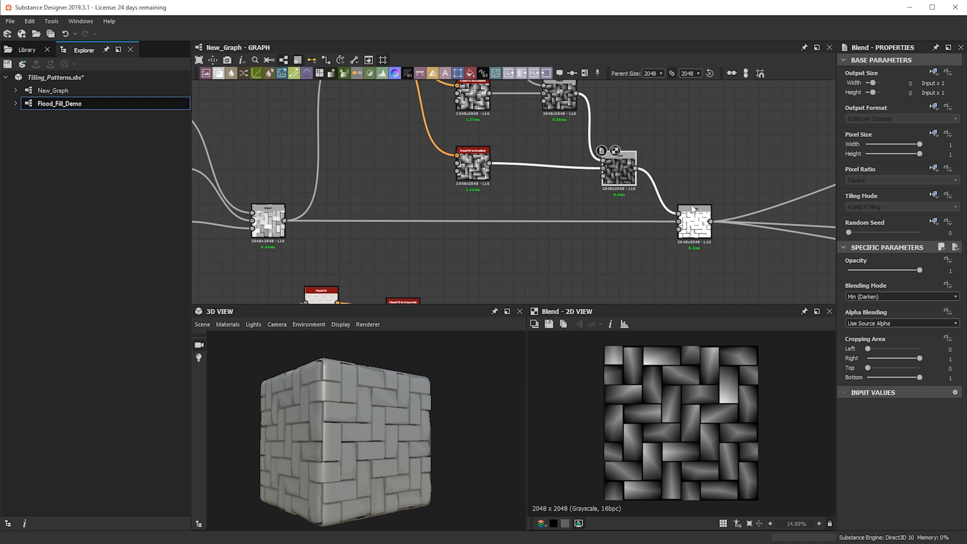
pyautogui.click(689, 226)
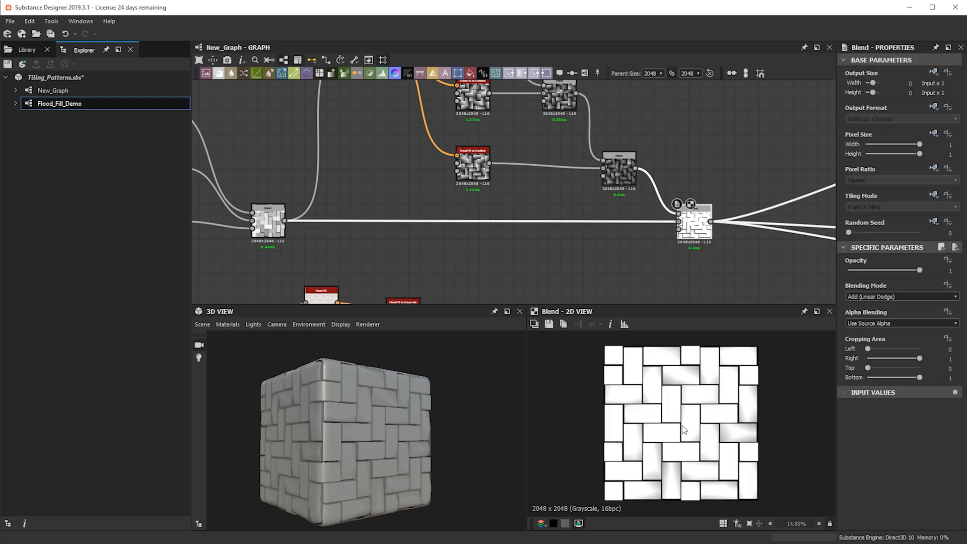
pyautogui.click(268, 231)
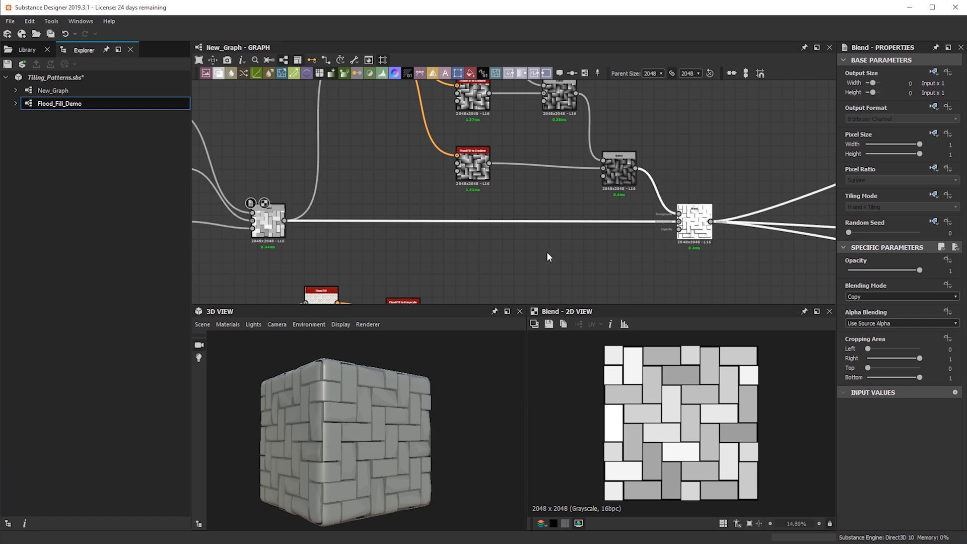
pyautogui.doubleClick(692, 225)
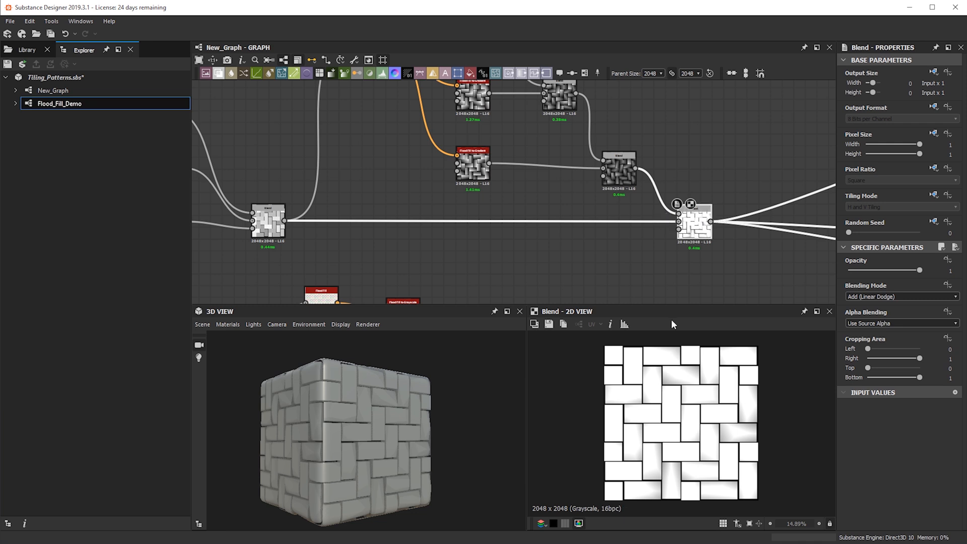
# Duplicate the Flood Fill to Grayscale node into the herringbone network, feed it from the Flood Fill and the base brick Blend, and preview it
pyautogui.scroll(-2, 696, 246)
pyautogui.moveTo(696, 245); pyautogui.dragTo(672, 214, button='middle')
pyautogui.moveTo(483, 257); pyautogui.dragTo(570, 272, button='middle')
pyautogui.click(563, 275)
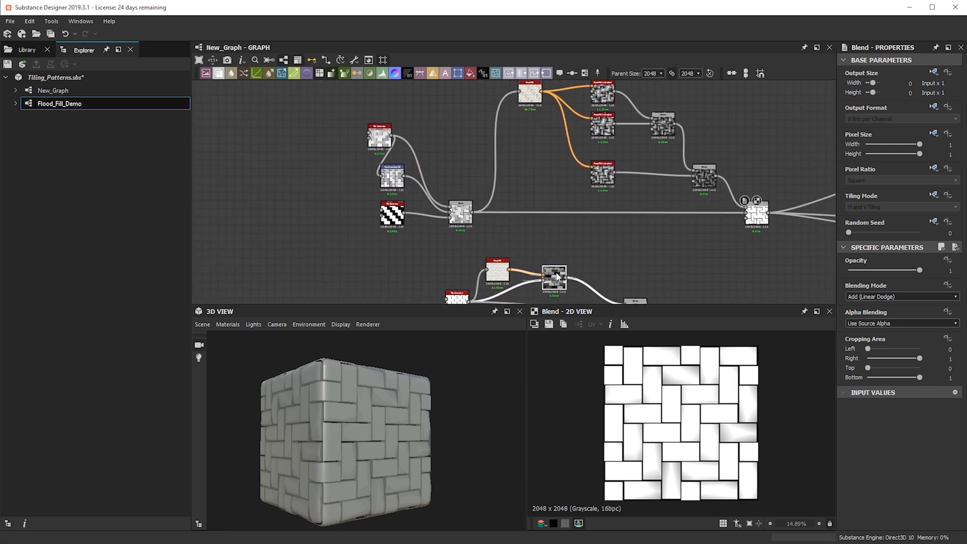
pyautogui.hotkey('ctrl', 'c')
pyautogui.hotkey('ctrl', 'v')
pyautogui.moveTo(509, 198); pyautogui.dragTo(548, 164)
pyautogui.moveTo(549, 165); pyautogui.dragTo(522, 229, button='middle')
pyautogui.moveTo(527, 227); pyautogui.dragTo(572, 118)
pyautogui.moveTo(549, 198); pyautogui.dragTo(568, 120)
pyautogui.doubleClick(579, 119)
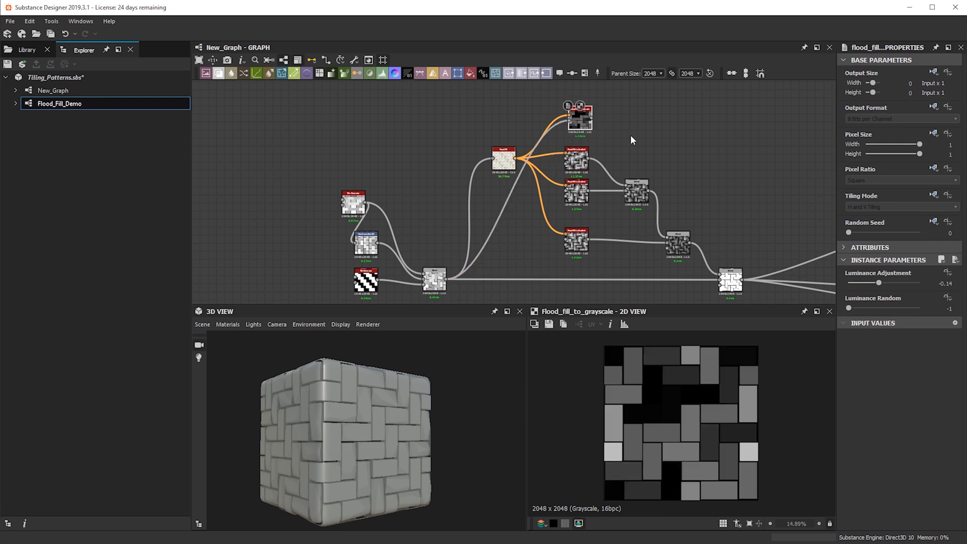
pyautogui.moveTo(630, 135); pyautogui.dragTo(537, 124, button='middle')
pyautogui.moveTo(487, 111); pyautogui.dragTo(483, 118)
# Add a Blend node after the final herringbone Blend, with the duplicated Flood Fill to Grayscale as foreground, and set its opacity to 0.42
pyautogui.moveTo(676, 223); pyautogui.dragTo(597, 194, button='middle')
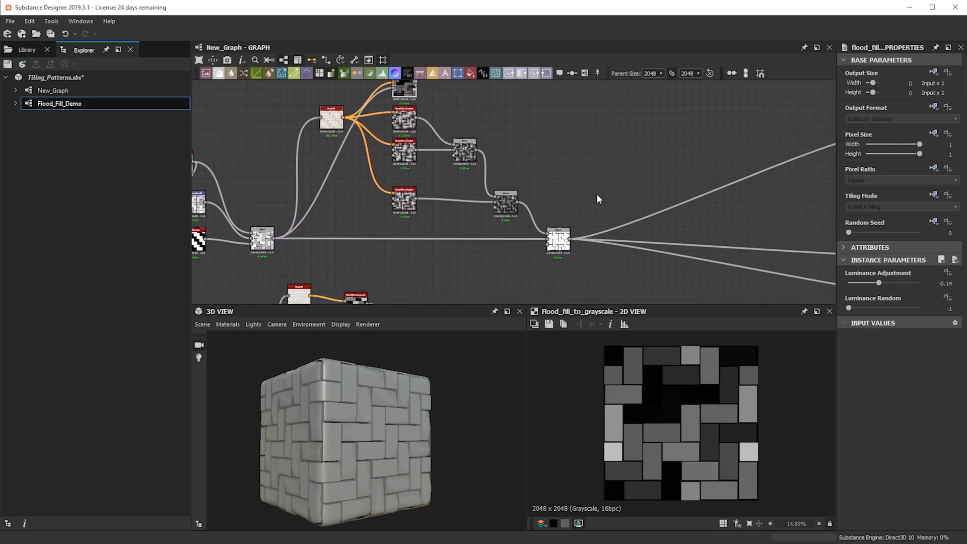
pyautogui.press('space')
pyautogui.click(628, 212)
pyautogui.doubleClick(569, 242)
pyautogui.moveTo(570, 240); pyautogui.dragTo(609, 220)
pyautogui.moveTo(507, 121); pyautogui.dragTo(595, 208)
pyautogui.moveTo(905, 272); pyautogui.dragTo(877, 268)
# Compare the new Blend with the preceding one up close, and transfer the downstream output connections to the new Blend
pyautogui.scroll(2, 688, 392)
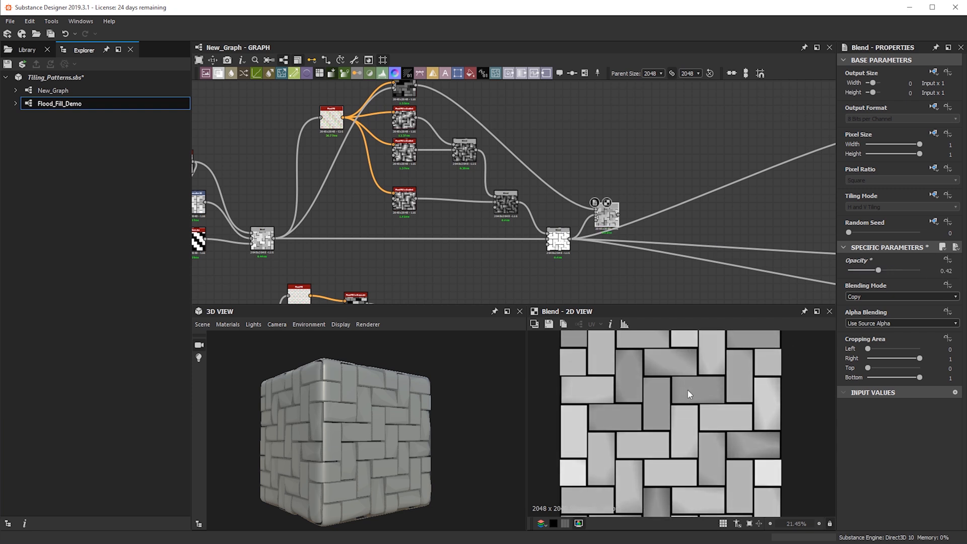
pyautogui.scroll(-1, 709, 451)
pyautogui.scroll(6, 708, 471)
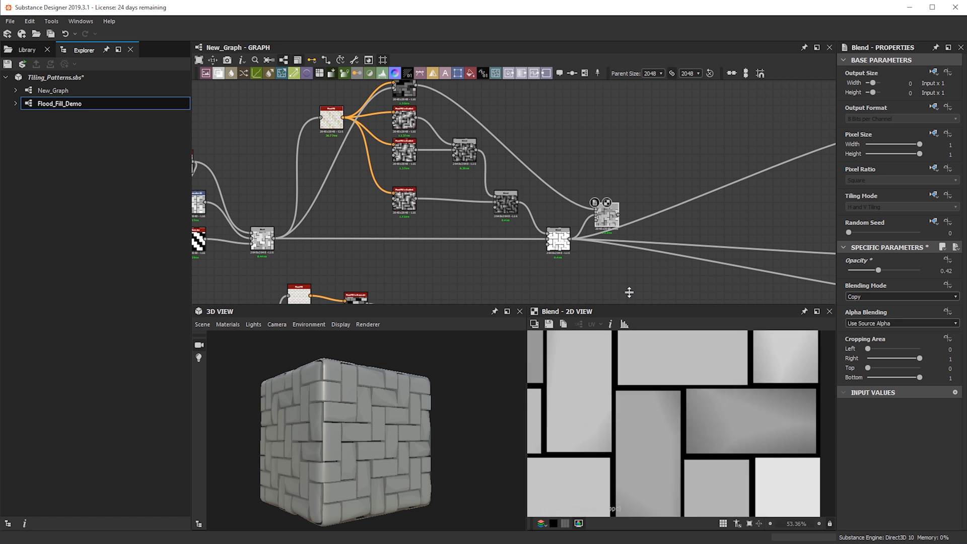
pyautogui.click(561, 243)
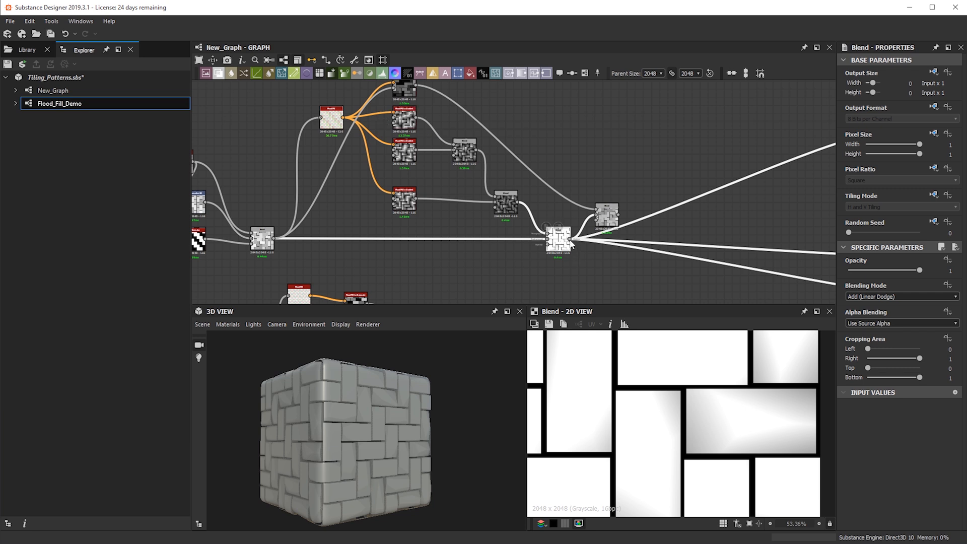
pyautogui.moveTo(606, 223); pyautogui.dragTo(614, 242)
pyautogui.moveTo(379, 432); pyautogui.dragTo(326, 474)
pyautogui.scroll(4, 346, 421)
pyautogui.scroll(-3, 367, 419)
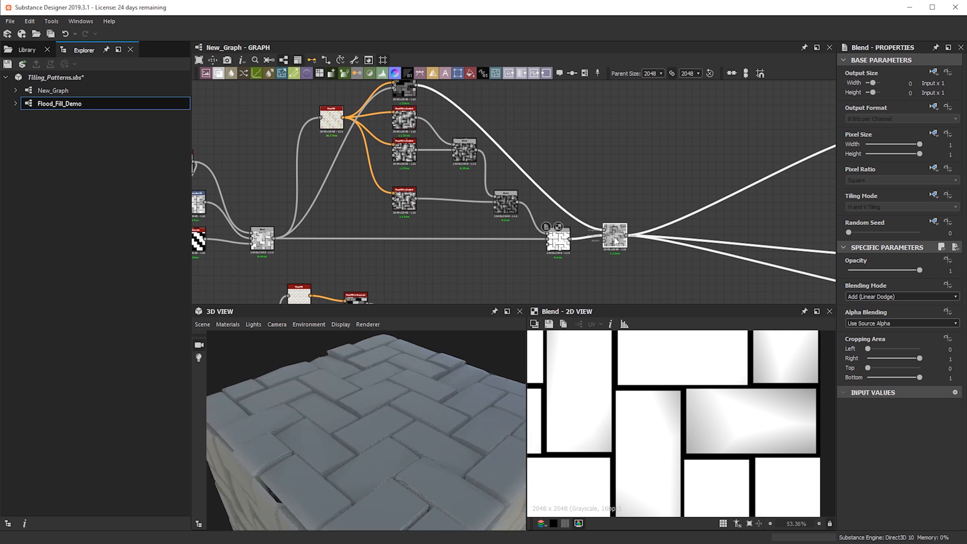
# Set the new herringbone Blend's opacity to 0.99 and its blending mode to Subtract
pyautogui.scroll(1, 901, 297)
pyautogui.scroll(-1, 908, 271)
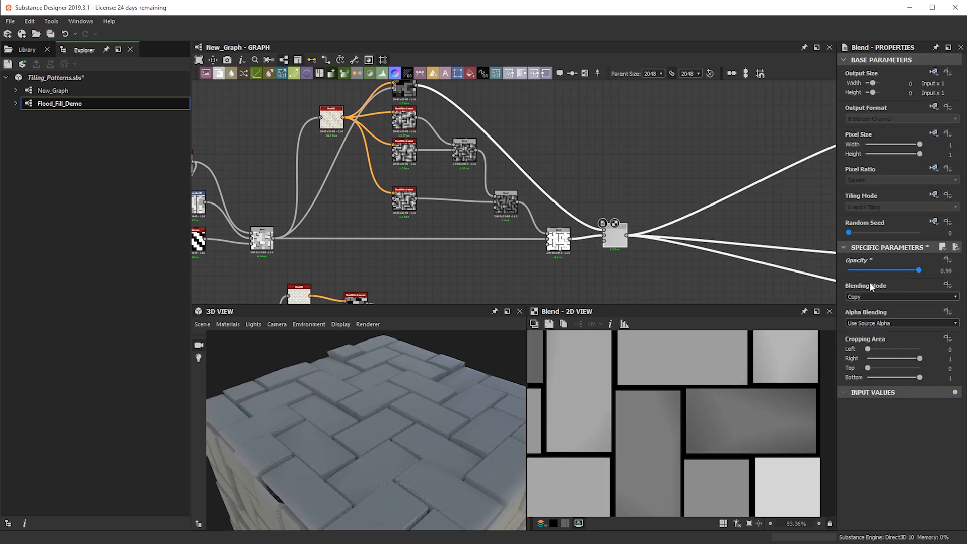
pyautogui.scroll(-1, 870, 297)
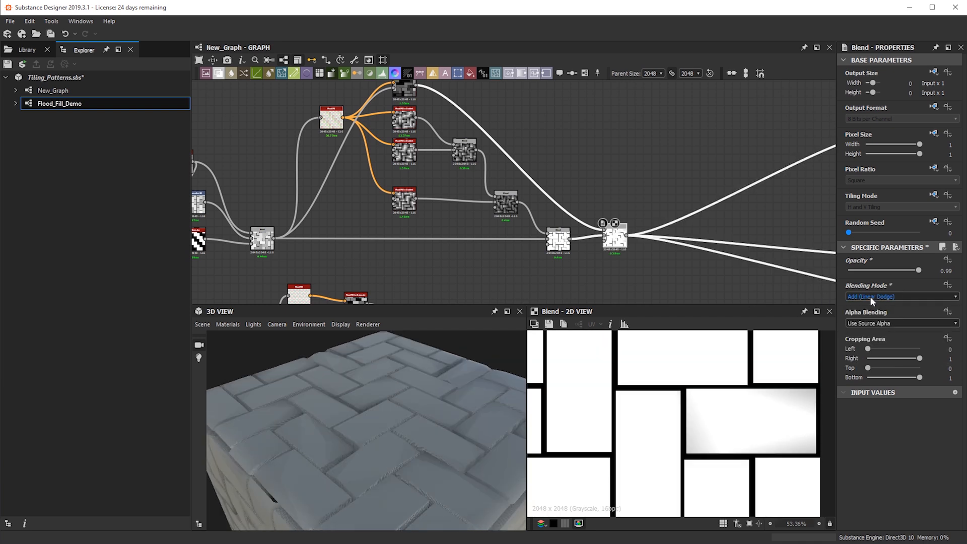
pyautogui.scroll(-2, 869, 296)
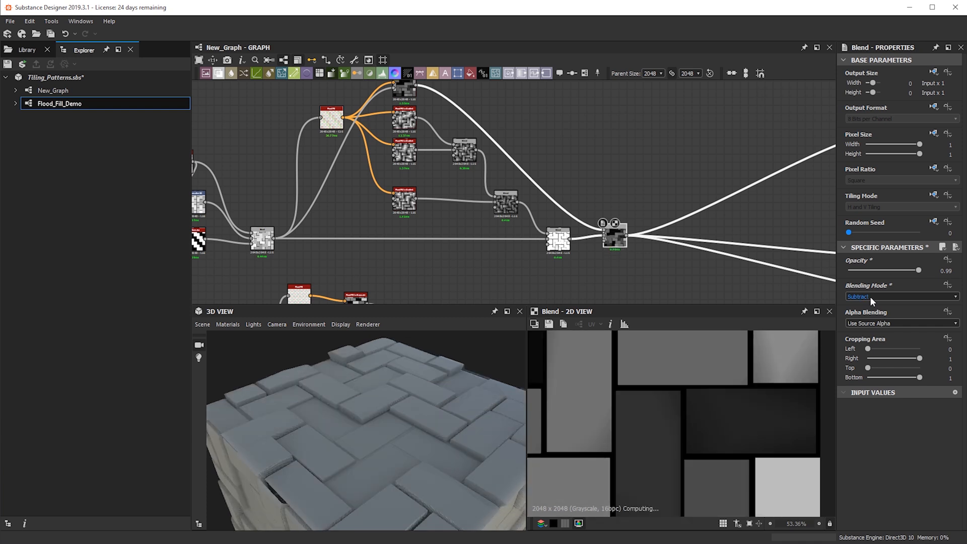
pyautogui.scroll(1, 868, 296)
# Examine the varied brick heights in the 2D view and on the displaced cube from several angles and under different lighting
pyautogui.moveTo(373, 487); pyautogui.dragTo(453, 433)
pyautogui.scroll(-5, 712, 421)
pyautogui.scroll(5, 658, 393)
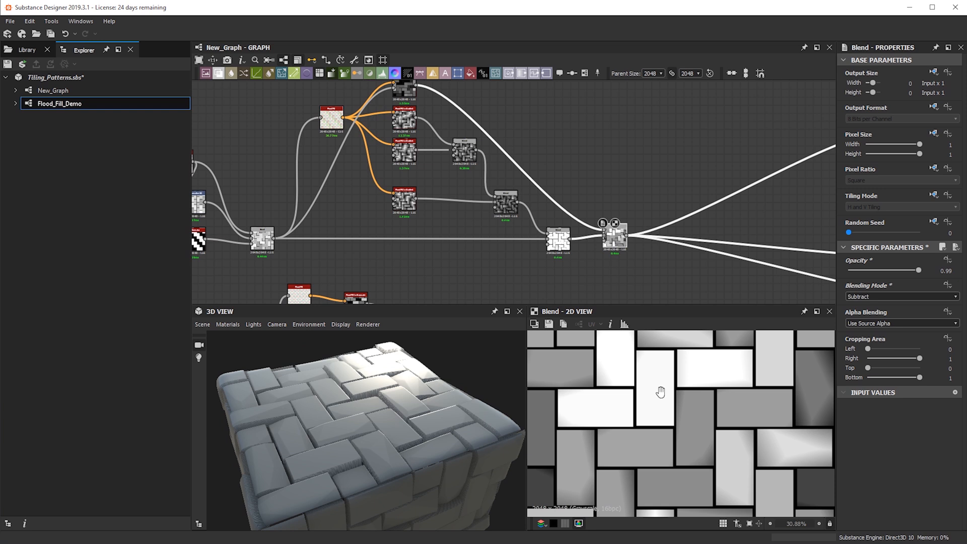
pyautogui.scroll(-4, 778, 387)
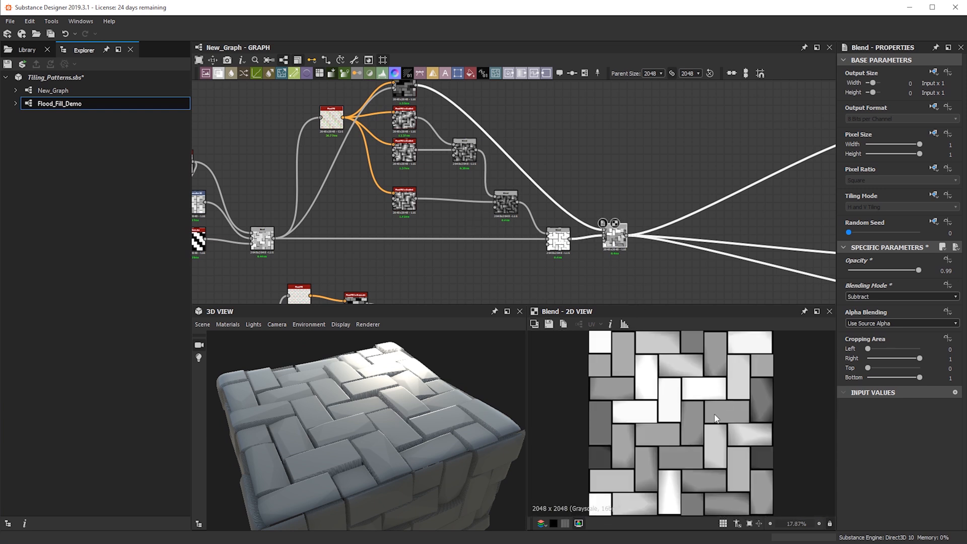
pyautogui.moveTo(458, 436); pyautogui.dragTo(388, 397)
pyautogui.keyDown('ctrl'); pyautogui.keyDown('shift'); pyautogui.moveTo(388, 396); pyautogui.dragTo(360, 387, button='right'); pyautogui.keyUp('shift'); pyautogui.keyUp('ctrl')
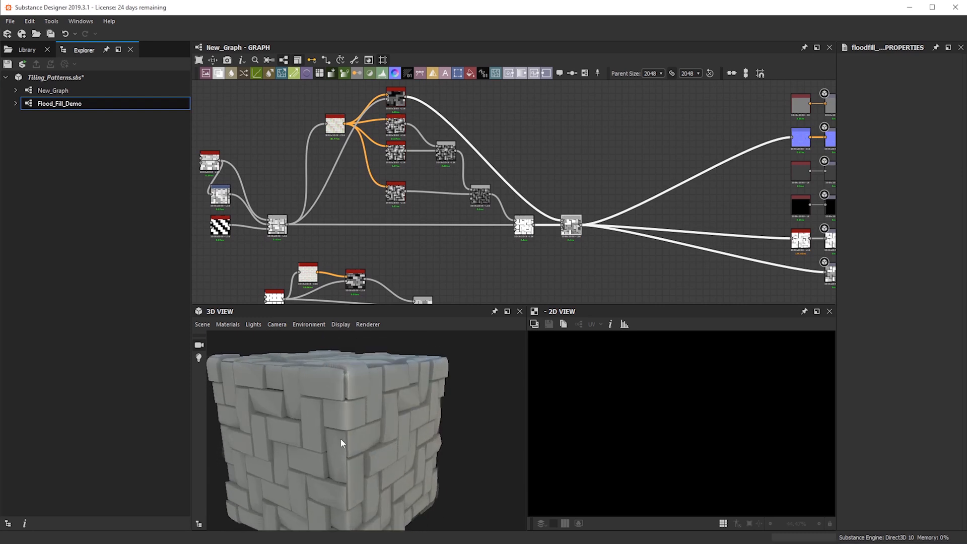
pyautogui.moveTo(341, 438)
pyautogui.mouseDown()
pyautogui.moveTo(267, 492)
pyautogui.moveTo(400, 473)
pyautogui.moveTo(352, 439)
pyautogui.moveTo(477, 412)
pyautogui.moveTo(355, 397)
pyautogui.moveTo(357, 430)
pyautogui.mouseUp()
pyautogui.moveTo(412, 418); pyautogui.dragTo(373, 417)
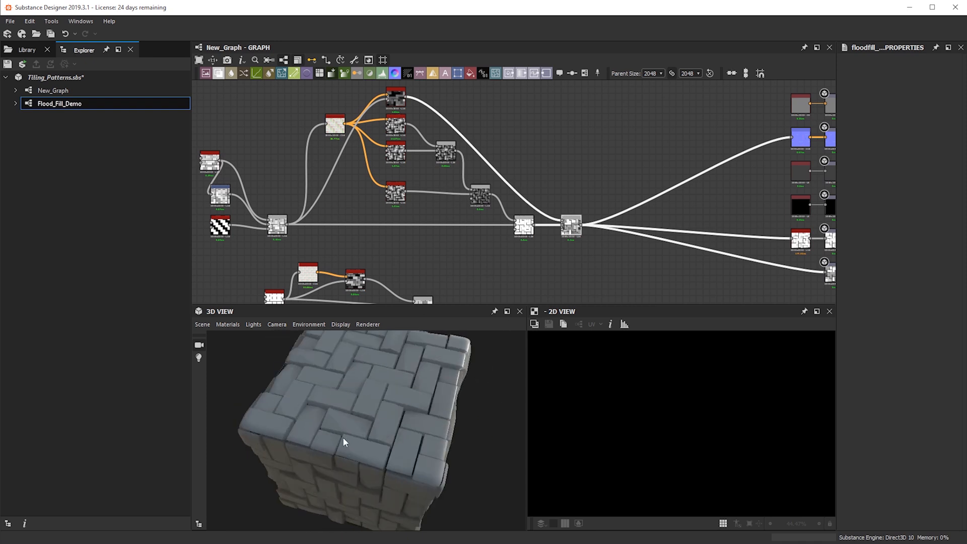
# Add a Grunge Map 001 node above the last herringbone Blend
pyautogui.moveTo(591, 226); pyautogui.dragTo(536, 267, button='middle')
pyautogui.scroll(2, 518, 199)
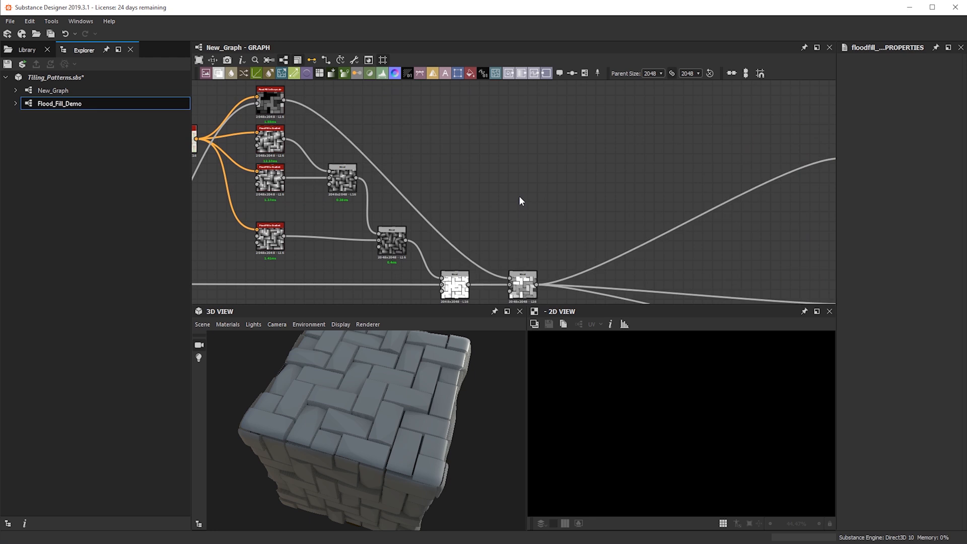
pyautogui.press('space')
pyautogui.write('grung')
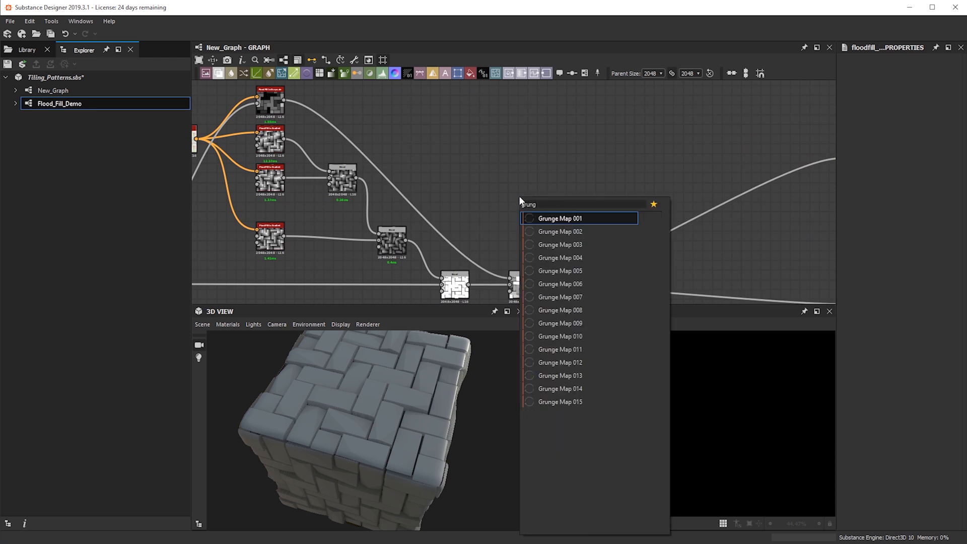
pyautogui.click(539, 218)
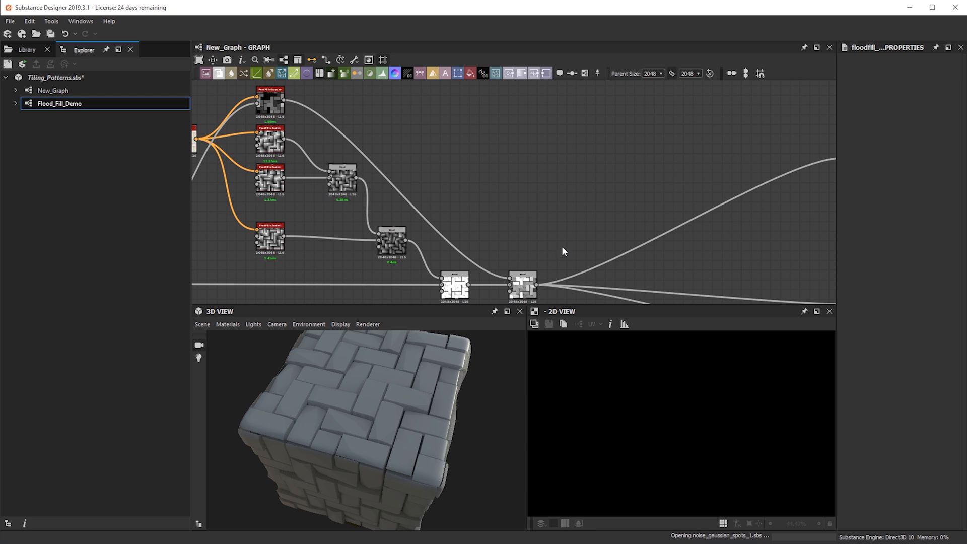
pyautogui.scroll(1, 479, 234)
pyautogui.moveTo(479, 234); pyautogui.dragTo(516, 180, button='middle')
pyautogui.scroll(2, 517, 181)
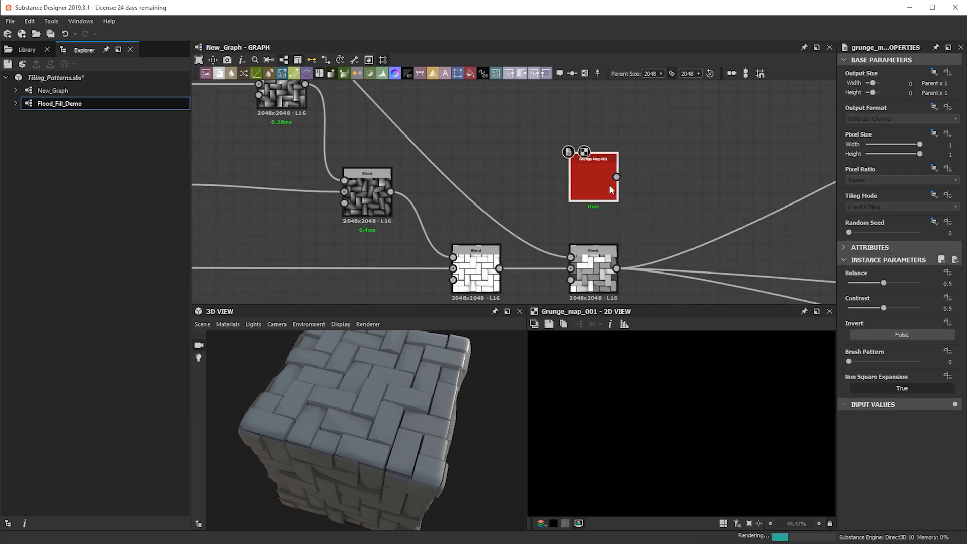
# Add a Blend node with Grunge Map 001 as foreground and the last herringbone Blend as background, and set its opacity to 0.97
pyautogui.moveTo(641, 189); pyautogui.dragTo(597, 162, button='middle')
pyautogui.rightClick(597, 161)
pyautogui.click(616, 185)
pyautogui.moveTo(514, 233); pyautogui.dragTo(570, 166)
pyautogui.moveTo(515, 141); pyautogui.dragTo(570, 154)
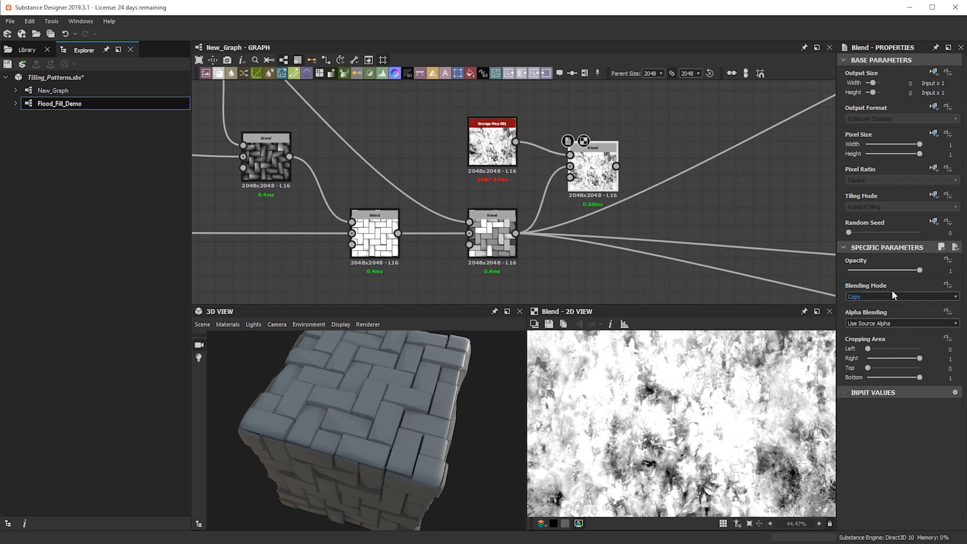
pyautogui.moveTo(857, 270); pyautogui.dragTo(916, 271)
pyautogui.scroll(-3, 689, 420)
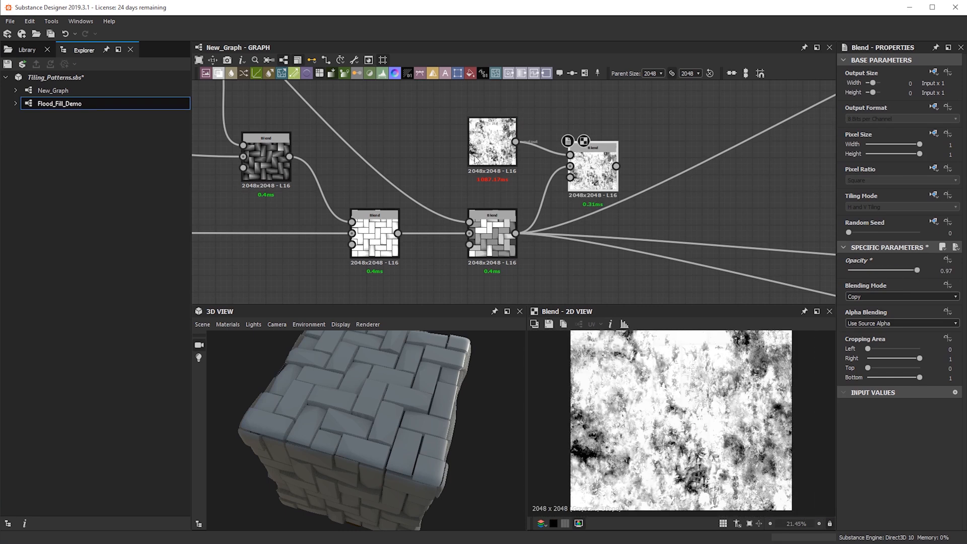
# Add a Grunge Map 002 node above the grunge Blend and delete the Grunge Map 001 node
pyautogui.press('space')
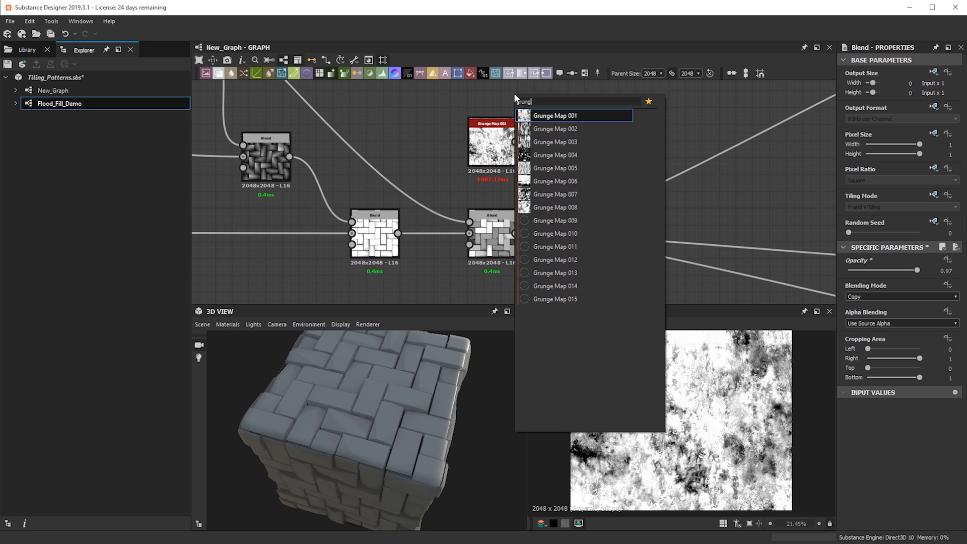
pyautogui.click(565, 115)
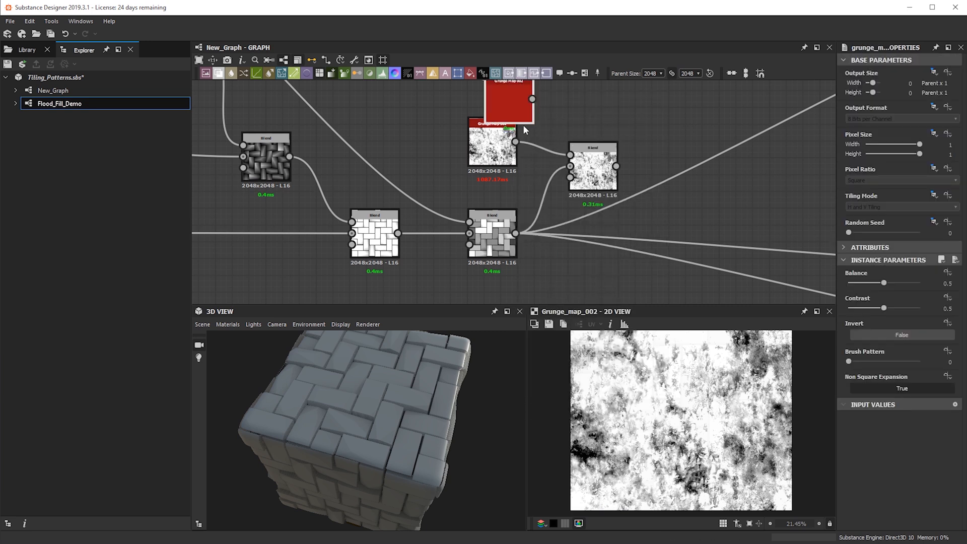
pyautogui.moveTo(523, 125); pyautogui.dragTo(489, 108)
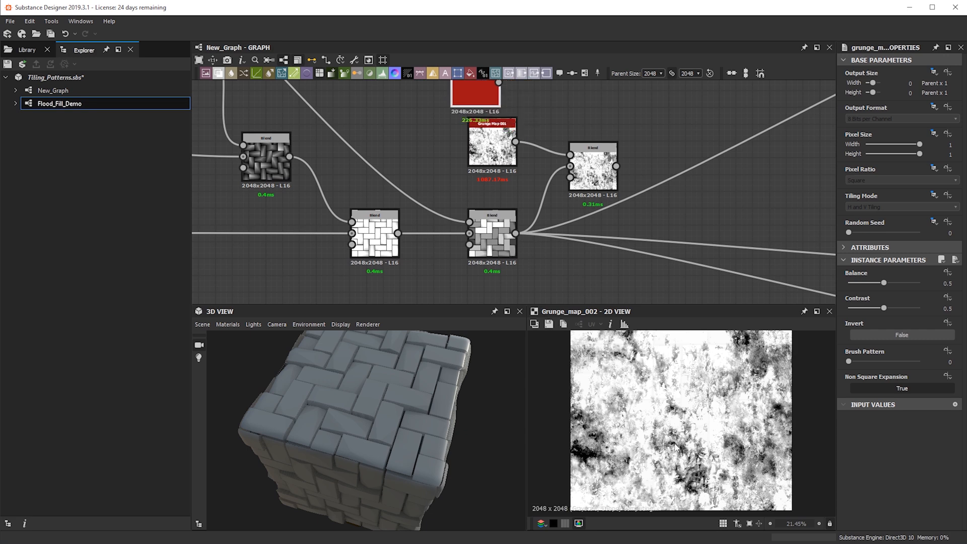
pyautogui.scroll(-2, 676, 447)
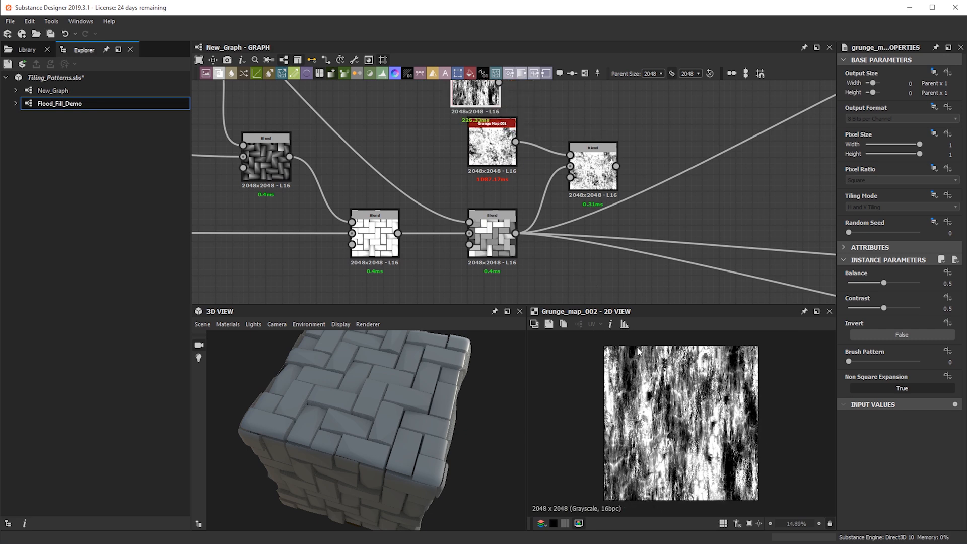
pyautogui.click(492, 127)
pyautogui.press('Delete')
# Connect Grunge Map 002 as the grunge Blend's foreground, set the opacity to 0.35, and transfer the downstream output connections to this Blend
pyautogui.moveTo(499, 83); pyautogui.dragTo(593, 168)
pyautogui.doubleClick(592, 168)
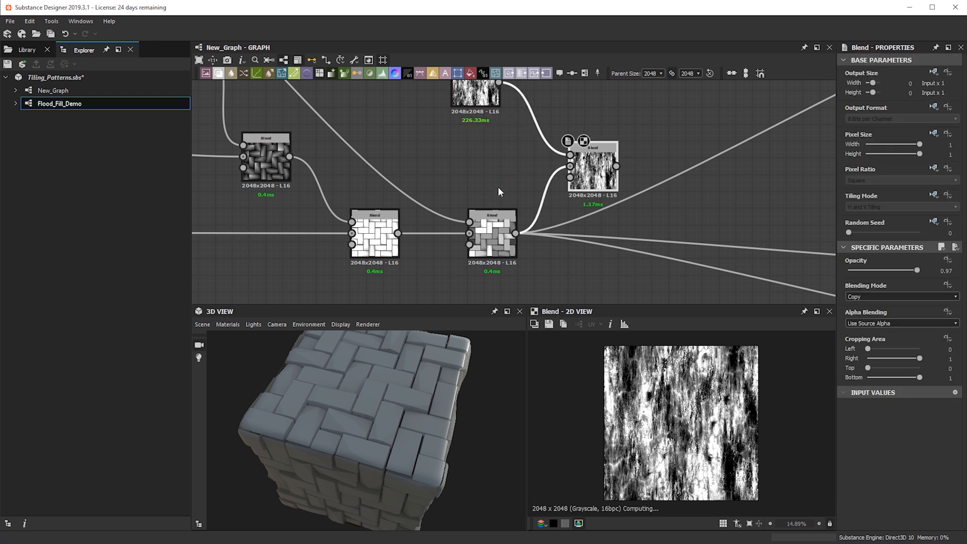
pyautogui.moveTo(869, 271)
pyautogui.mouseDown()
pyautogui.moveTo(855, 270)
pyautogui.moveTo(873, 272)
pyautogui.mouseUp()
pyautogui.keyDown('shift'); pyautogui.moveTo(515, 233); pyautogui.dragTo(616, 166); pyautogui.keyUp('shift')
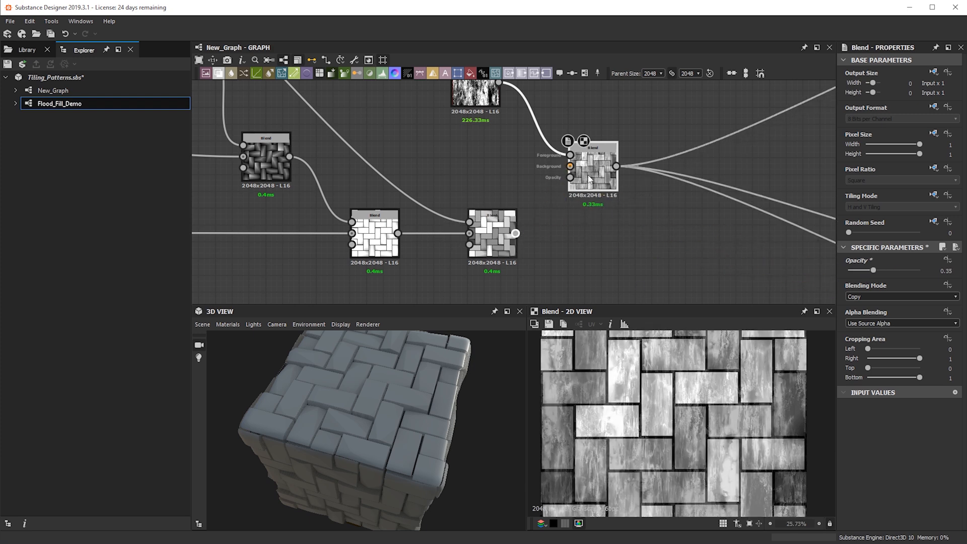
# Connect the preceding brick Blend to the grunge Blend's background input and set the grunge Blend's opacity to 0.06
pyautogui.moveTo(351, 434); pyautogui.dragTo(432, 443)
pyautogui.scroll(5, 332, 444)
pyautogui.moveTo(332, 444); pyautogui.dragTo(302, 397)
pyautogui.scroll(-3, 397, 394)
pyautogui.moveTo(397, 394); pyautogui.dragTo(361, 394)
pyautogui.scroll(3, 649, 415)
pyautogui.scroll(-4, 657, 419)
pyautogui.moveTo(357, 444); pyautogui.dragTo(414, 446)
pyautogui.moveTo(872, 270); pyautogui.dragTo(852, 270)
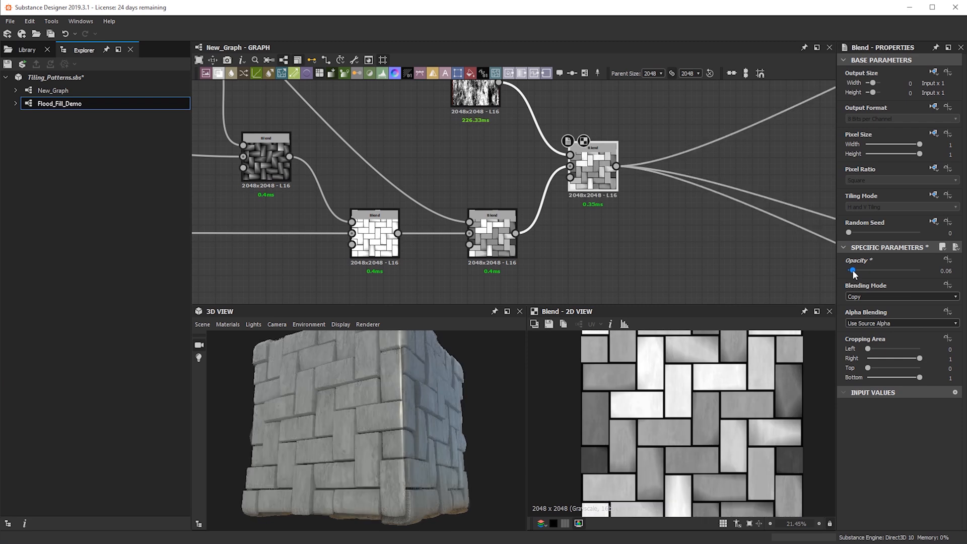
# Move the grunge Blend node down into line with the preceding Blend node in the graph
pyautogui.scroll(3, 407, 403)
pyautogui.moveTo(406, 403)
pyautogui.mouseDown()
pyautogui.moveTo(436, 402)
pyautogui.moveTo(421, 405)
pyautogui.moveTo(440, 412)
pyautogui.moveTo(399, 415)
pyautogui.moveTo(413, 397)
pyautogui.moveTo(403, 403)
pyautogui.mouseUp()
pyautogui.moveTo(593, 161); pyautogui.dragTo(607, 214)
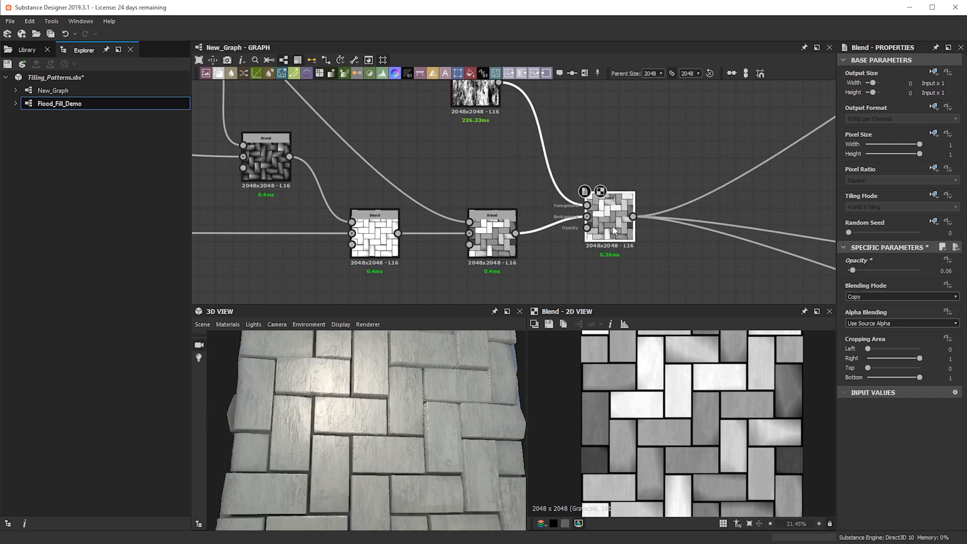
# Display Grunge Map 002 and the final Blend in the 2D view to compare the grunge with the blended bricks
pyautogui.scroll(-1, 475, 155)
pyautogui.scroll(3, 476, 155)
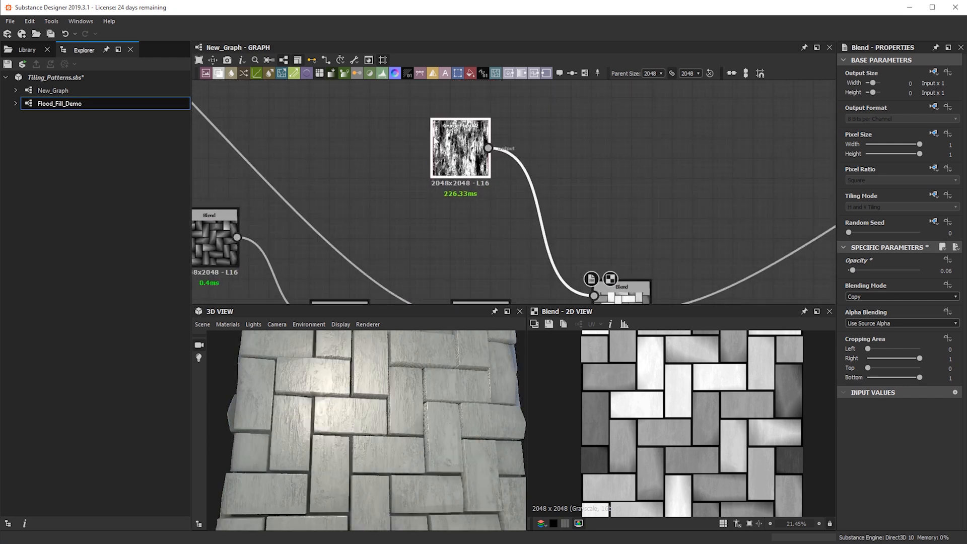
pyautogui.doubleClick(457, 129)
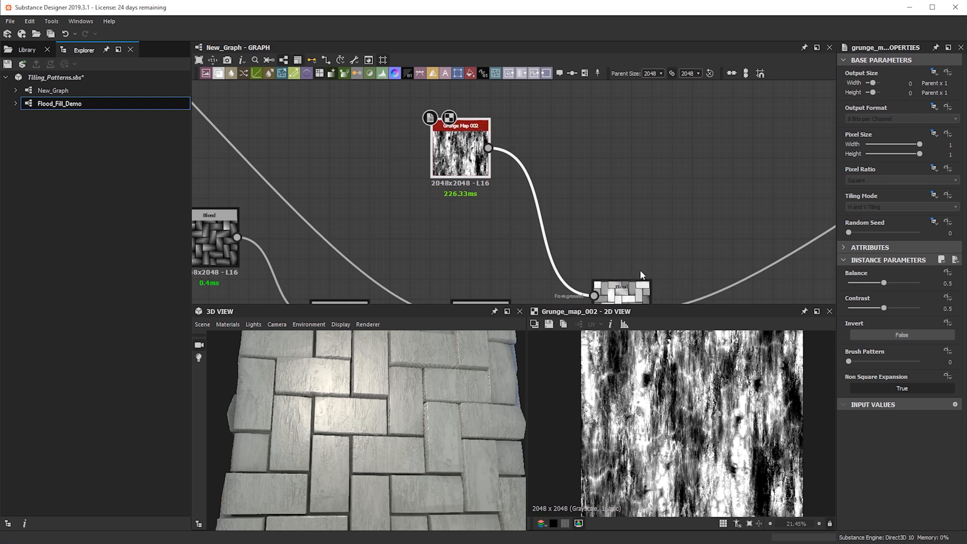
pyautogui.moveTo(634, 246); pyautogui.dragTo(612, 150, button='middle')
pyautogui.doubleClick(582, 204)
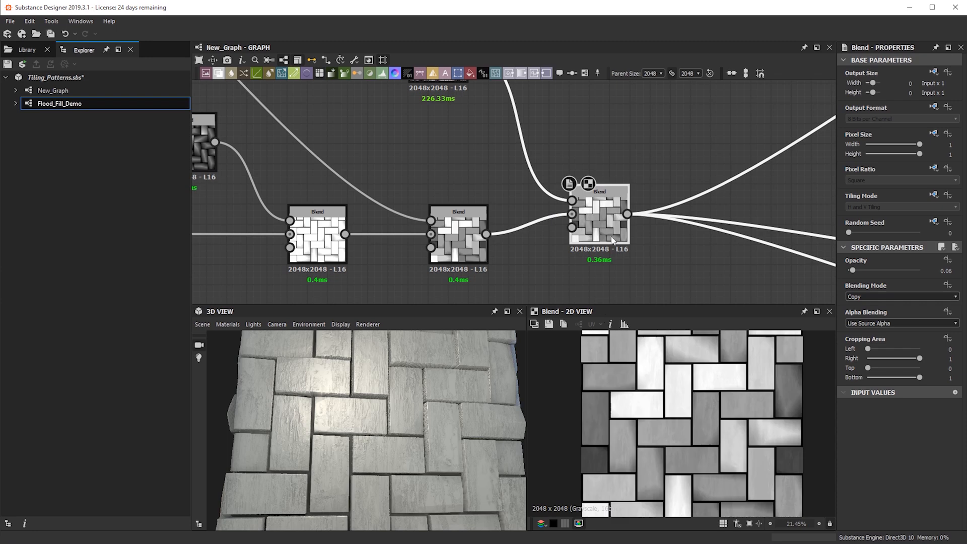
pyautogui.scroll(5, 668, 452)
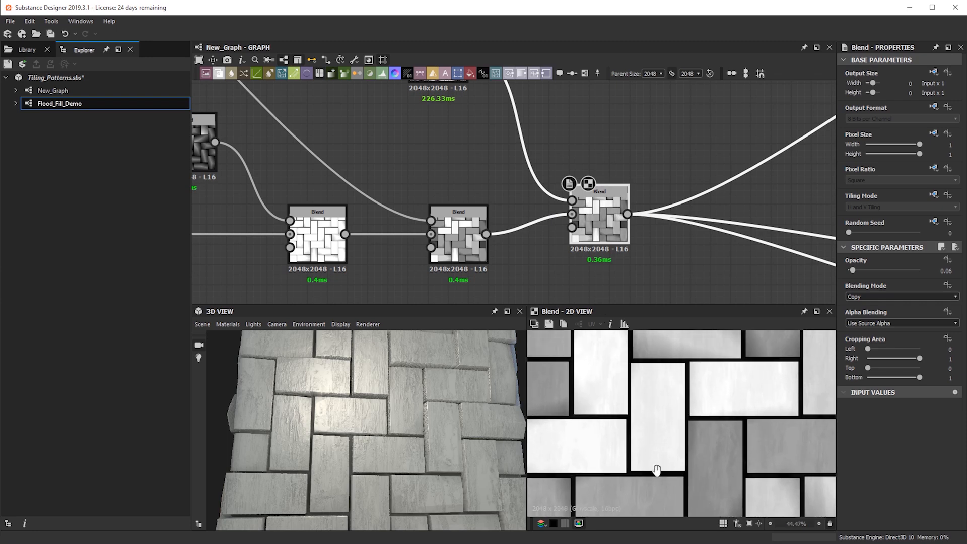
pyautogui.scroll(-4, 591, 405)
# Examine the grunge detail on the brick cube in the 3D view from several angles
pyautogui.moveTo(468, 442); pyautogui.dragTo(457, 396)
pyautogui.moveTo(356, 397); pyautogui.dragTo(344, 367)
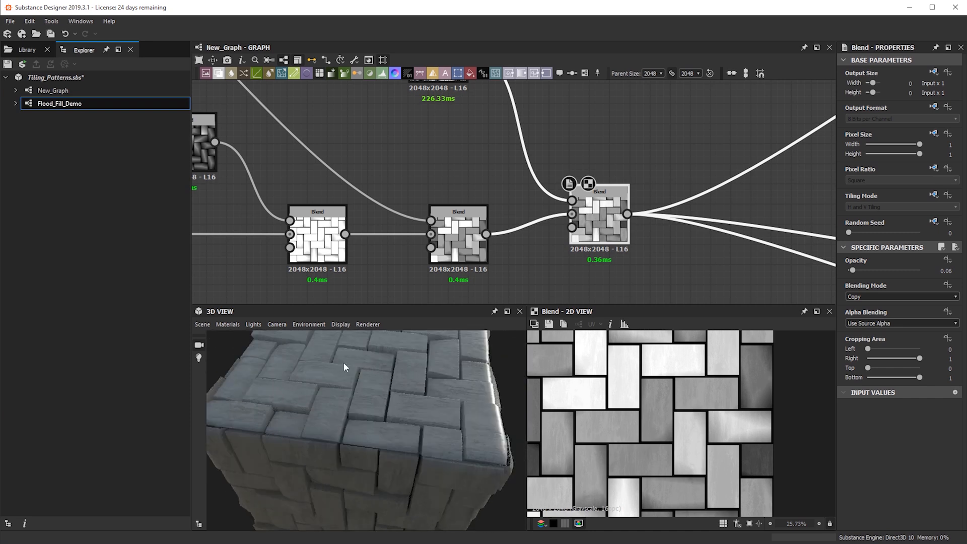
pyautogui.moveTo(346, 399); pyautogui.dragTo(367, 406)
pyautogui.moveTo(503, 172); pyautogui.dragTo(491, 223, button='middle')
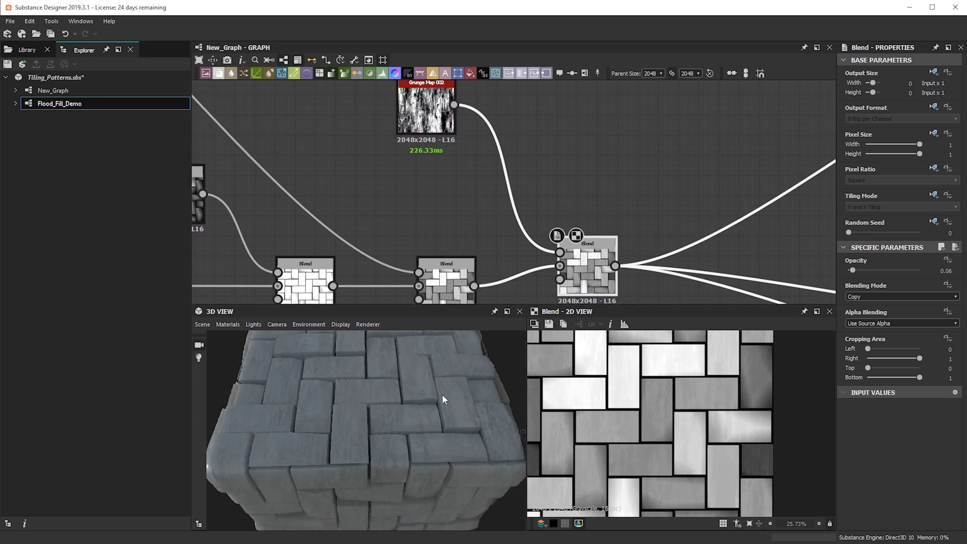
pyautogui.scroll(-4, 345, 432)
pyautogui.moveTo(321, 384); pyautogui.dragTo(363, 347)
# Display the upper Flood Fill to Gradient node's output in the 2D view
pyautogui.moveTo(326, 216); pyautogui.dragTo(579, 237, button='middle')
pyautogui.scroll(-2, 417, 219)
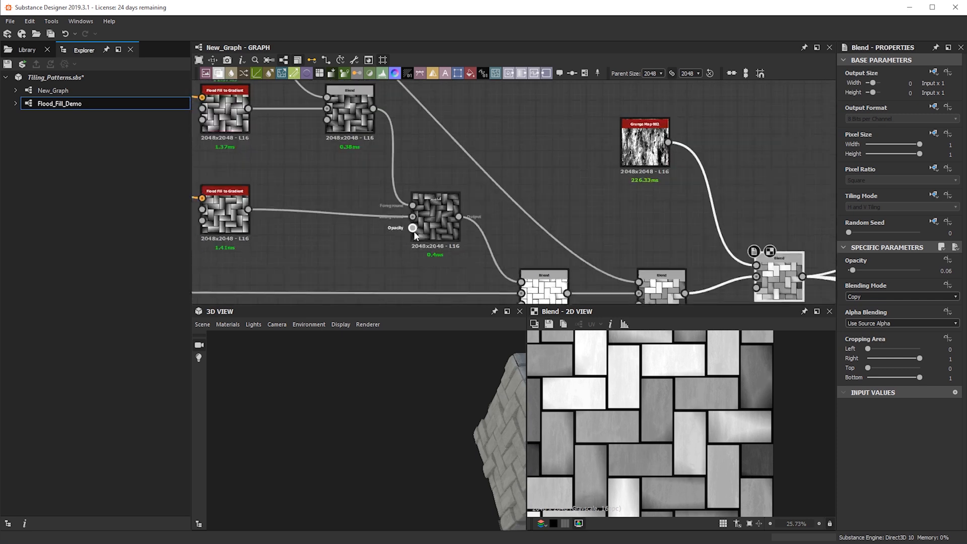
pyautogui.moveTo(223, 140); pyautogui.dragTo(362, 188, button='middle')
pyautogui.scroll(2, 361, 188)
pyautogui.moveTo(408, 91); pyautogui.dragTo(428, 154, button='middle')
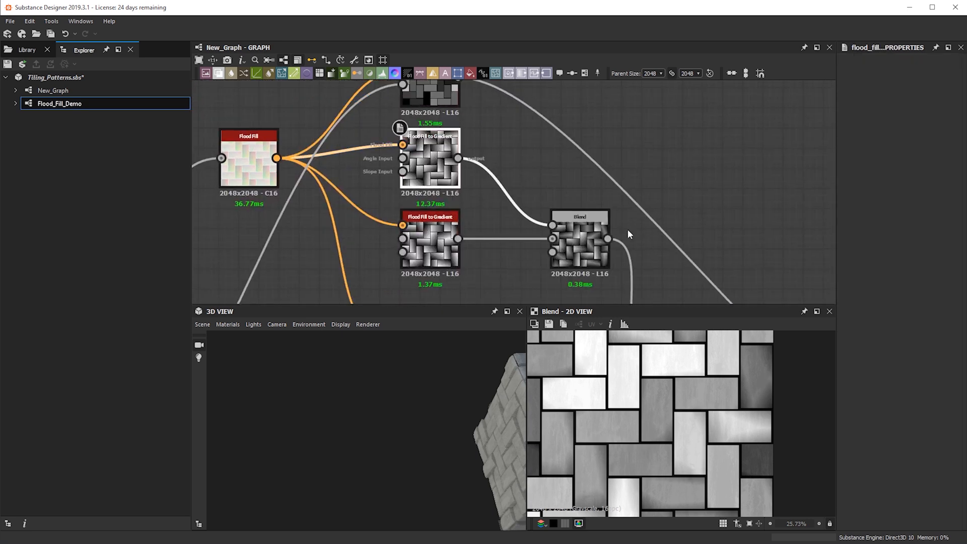
pyautogui.scroll(-3, 603, 223)
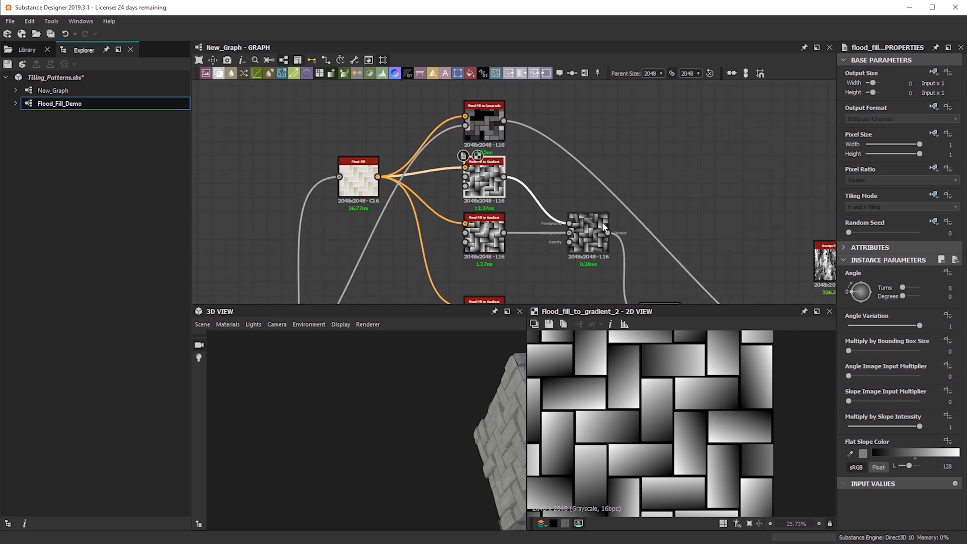
# Move the Grunge Map 002 node farther above the final Blend and display its output in the 2D view
pyautogui.moveTo(604, 222); pyautogui.dragTo(321, 172, button='middle')
pyautogui.moveTo(504, 217); pyautogui.dragTo(462, 171, button='middle')
pyautogui.moveTo(567, 264); pyautogui.dragTo(566, 272)
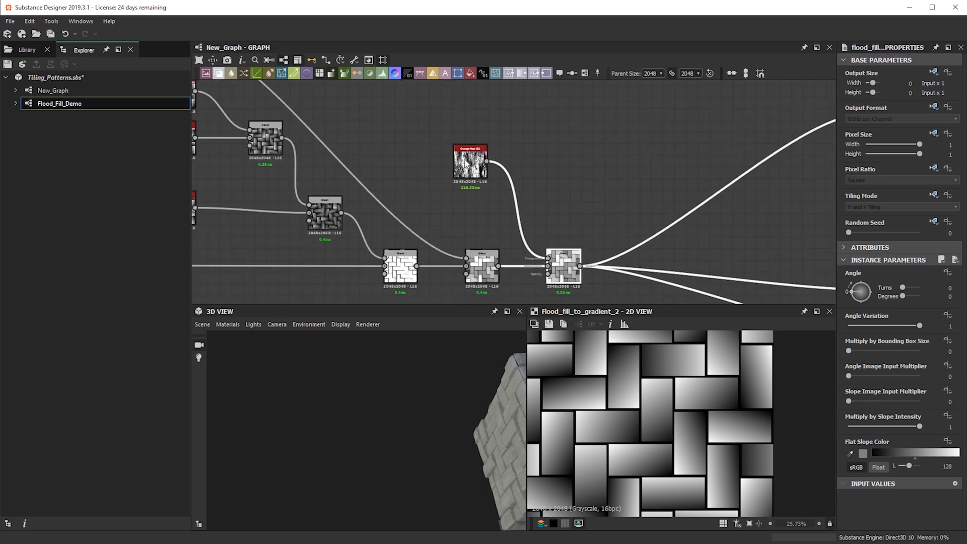
pyautogui.moveTo(460, 171); pyautogui.dragTo(486, 153)
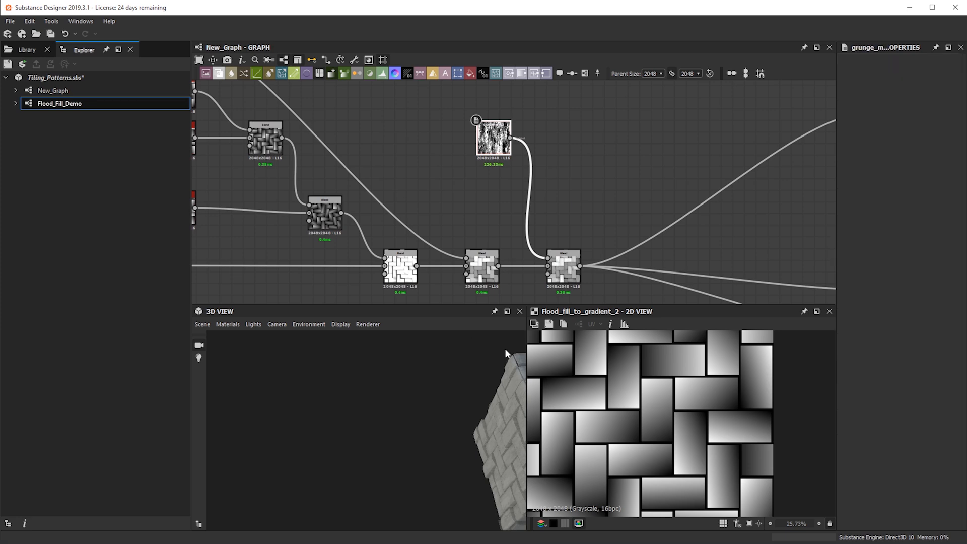
pyautogui.moveTo(501, 144); pyautogui.dragTo(477, 110)
pyautogui.scroll(-2, 492, 172)
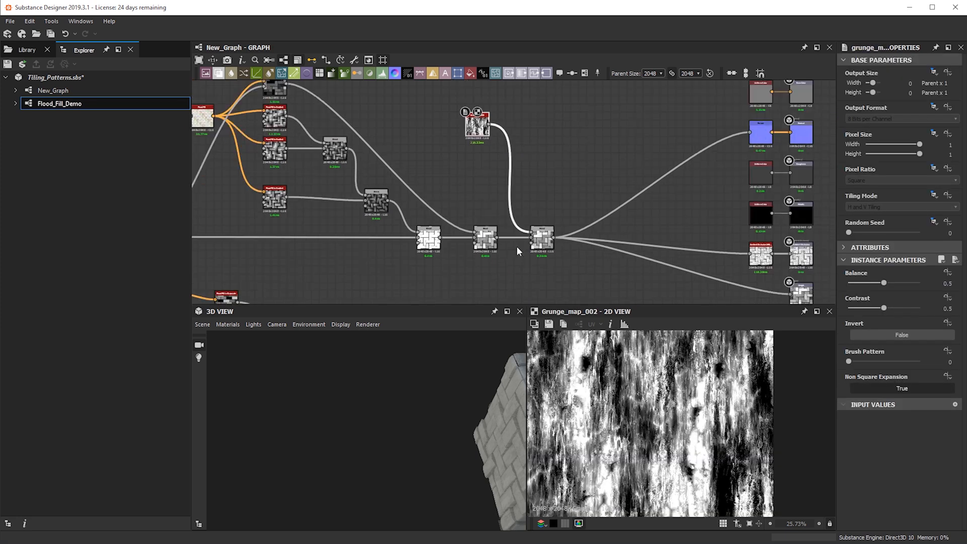
# Add a Flood Fill to Random Color node above the existing Flood Fill to Grayscale node
pyautogui.scroll(4, 517, 250)
pyautogui.scroll(-1, 543, 234)
pyautogui.moveTo(556, 189); pyautogui.dragTo(523, 254, button='middle')
pyautogui.scroll(-3, 540, 225)
pyautogui.moveTo(320, 167); pyautogui.dragTo(512, 230, button='middle')
pyautogui.click(421, 110)
pyautogui.press('space')
pyautogui.write('flood')
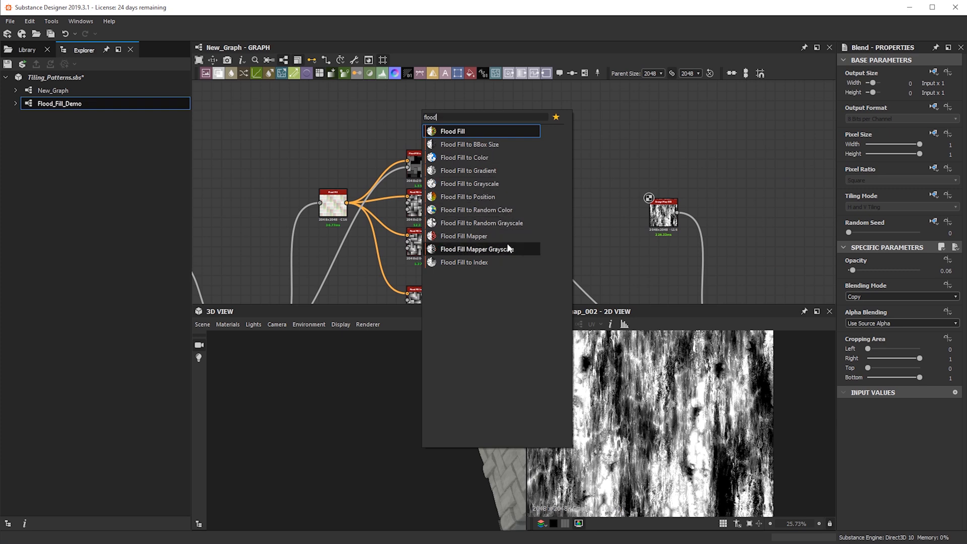
pyautogui.click(496, 210)
pyautogui.scroll(2, 427, 128)
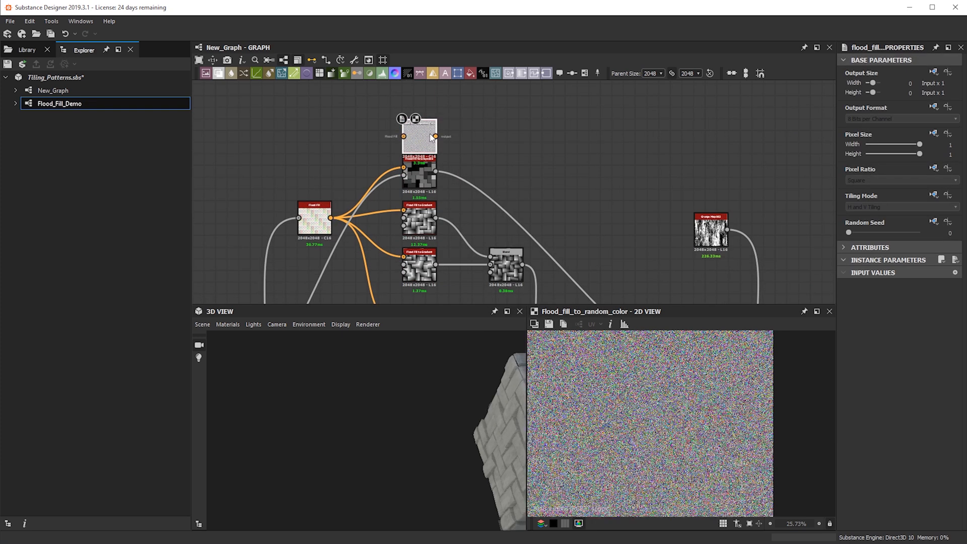
# Connect the Flood Fill output to the Flood Fill to Random Color node and examine the coloured bricks in the 2D view
pyautogui.moveTo(331, 220); pyautogui.dragTo(404, 136)
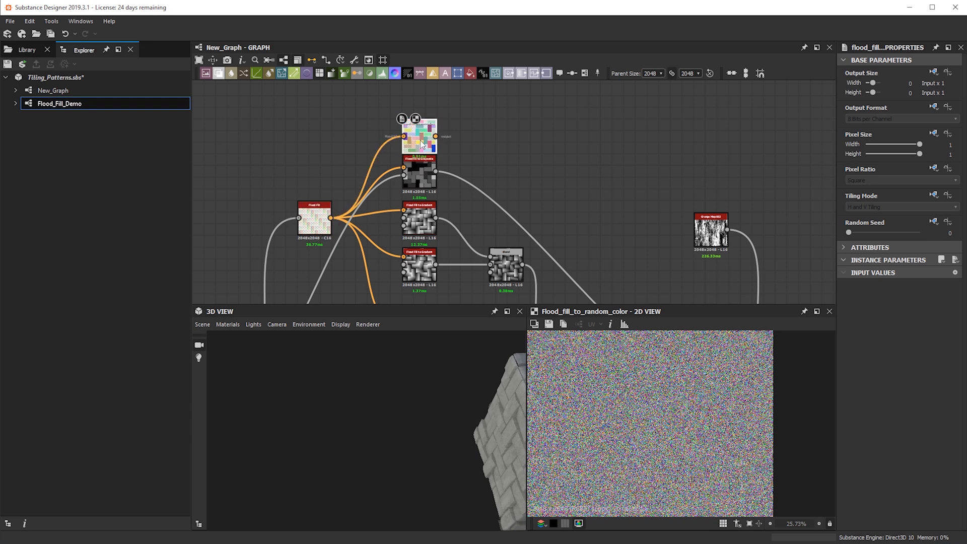
pyautogui.scroll(-4, 664, 371)
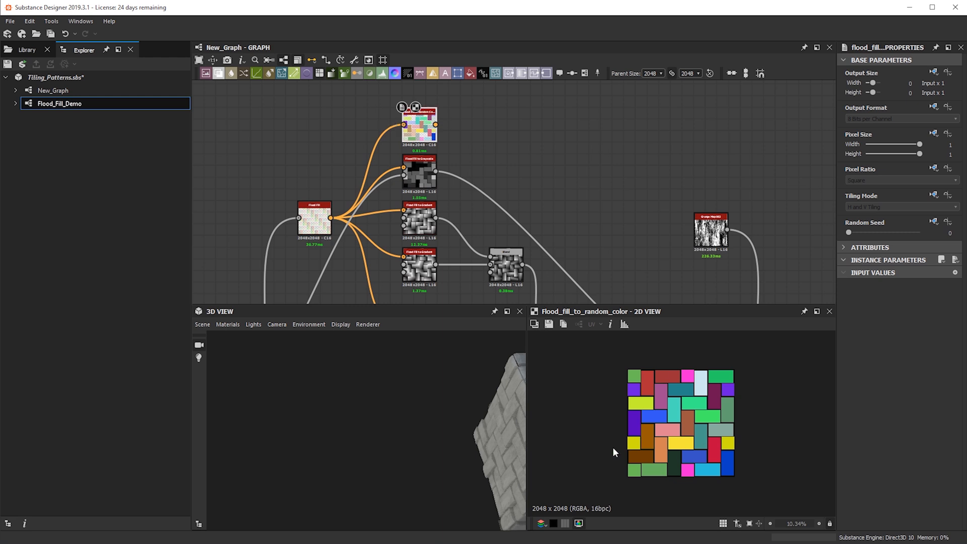
pyautogui.scroll(-1, 568, 193)
pyautogui.scroll(-2, 565, 215)
pyautogui.scroll(1, 509, 151)
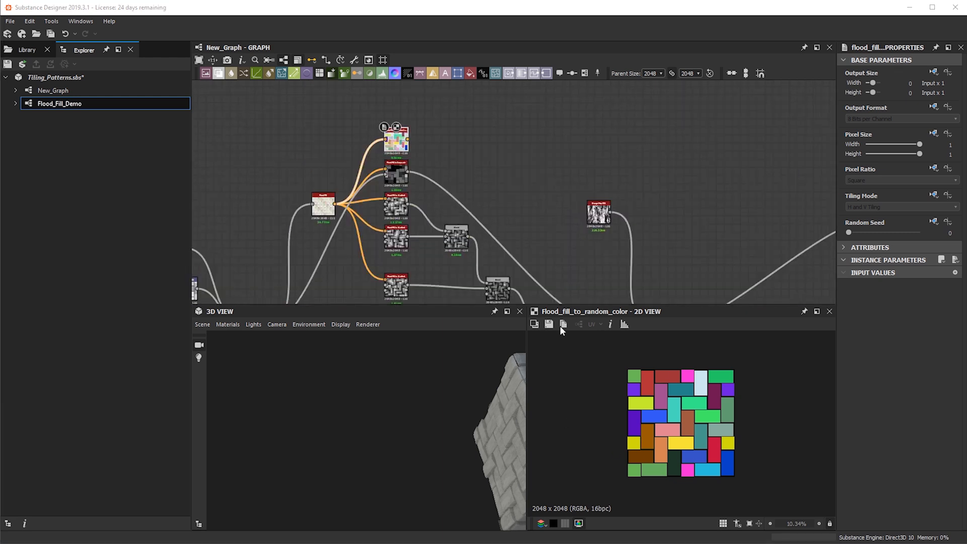
# Add a Vector Warp Grayscale node between Grunge Map 002 and the final Blend and shift it slightly aside
pyautogui.scroll(-2, 562, 213)
pyautogui.scroll(3, 529, 197)
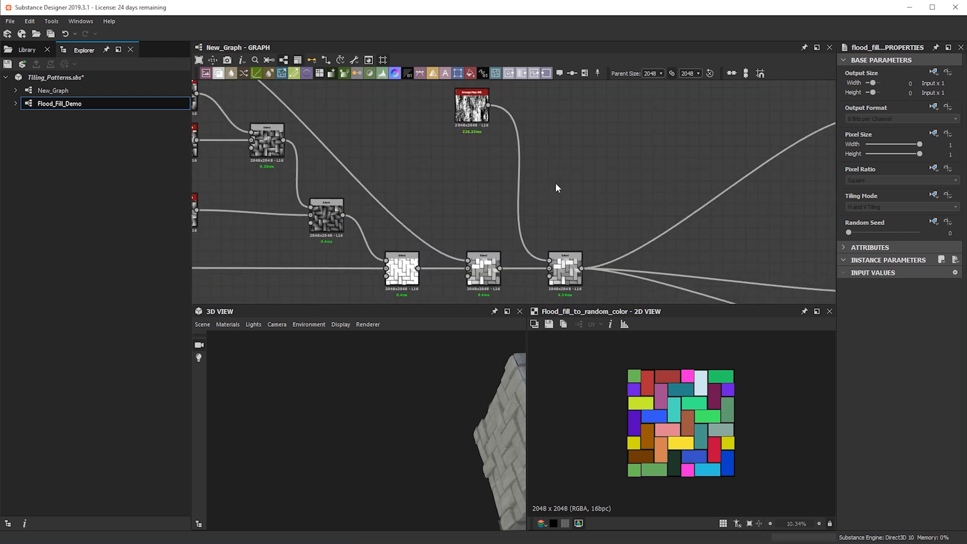
pyautogui.press('space')
pyautogui.write('vector')
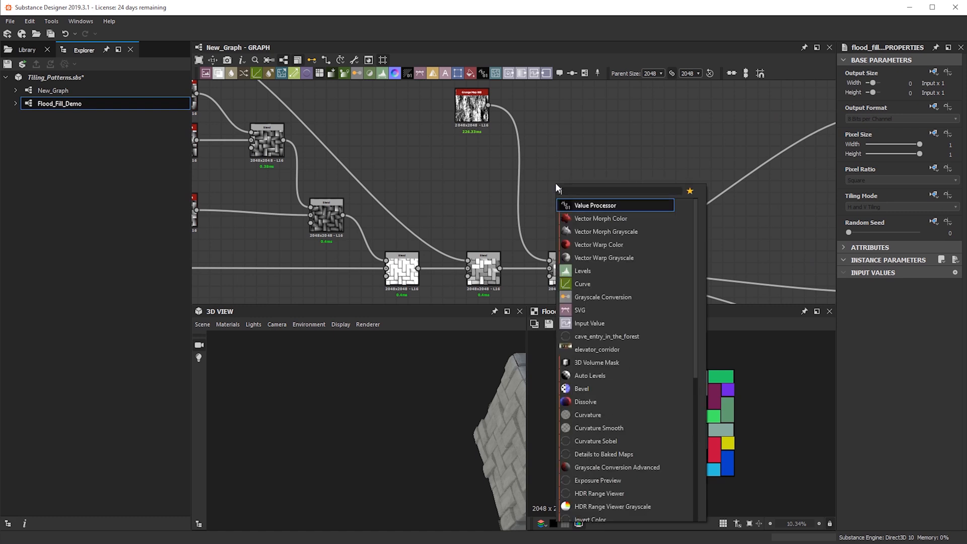
pyautogui.press('Down')
pyautogui.press('Down')
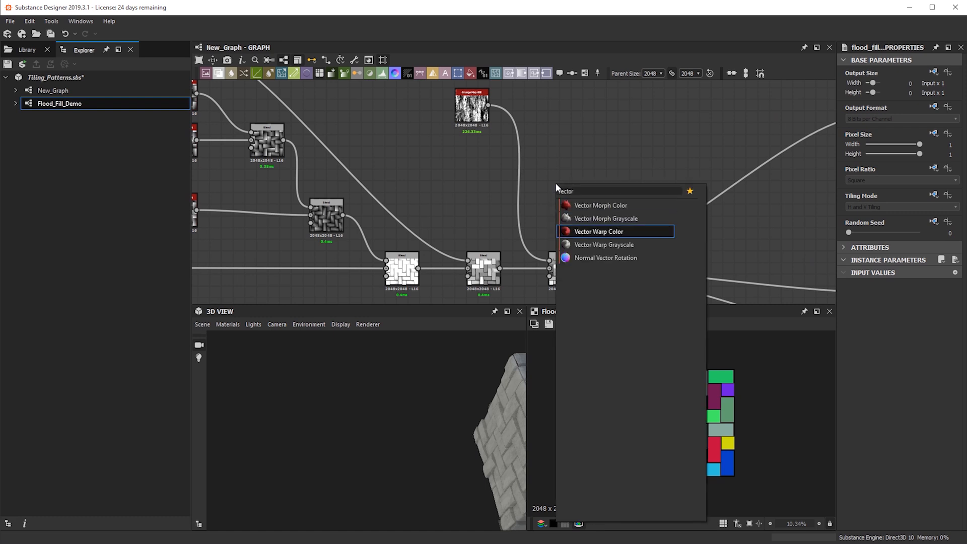
pyautogui.press('Down')
pyautogui.press('Return')
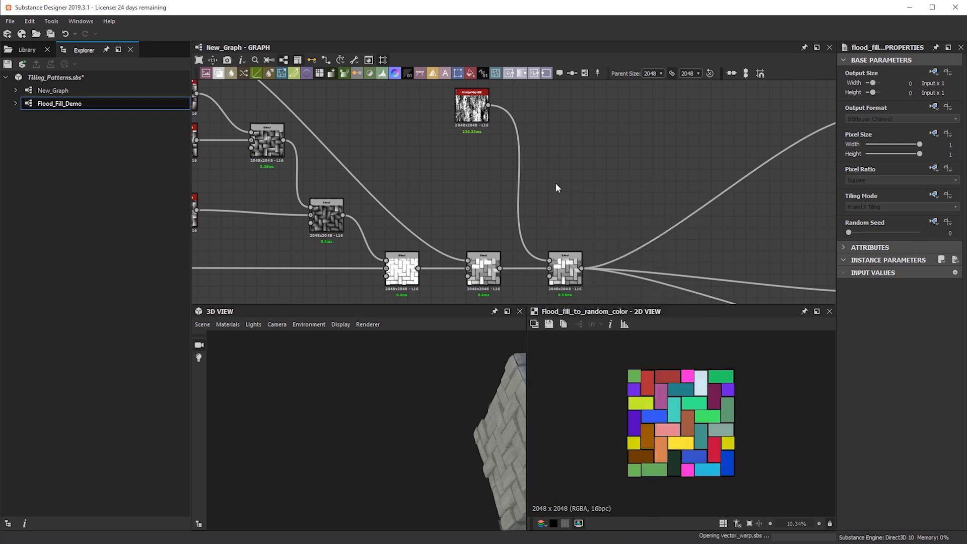
pyautogui.scroll(1, 572, 190)
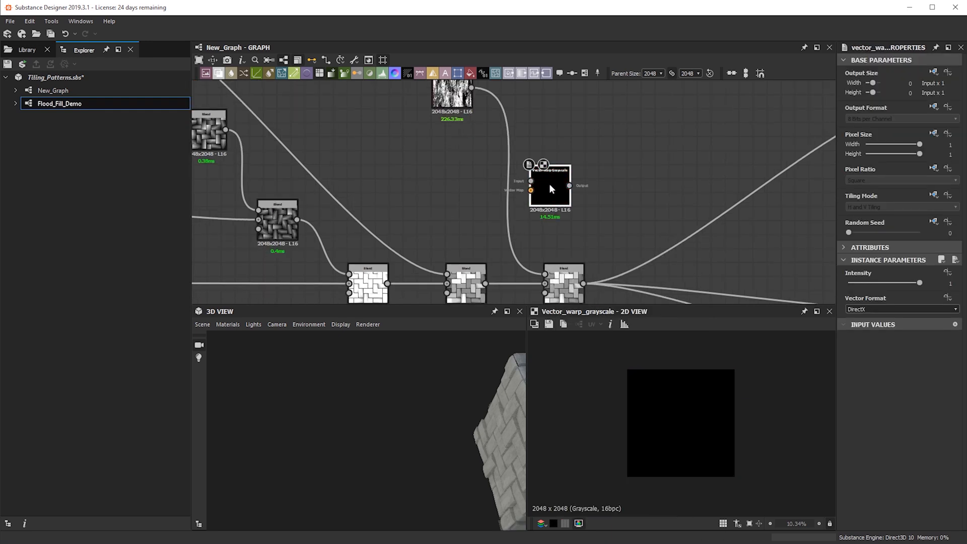
pyautogui.moveTo(556, 201); pyautogui.dragTo(565, 186)
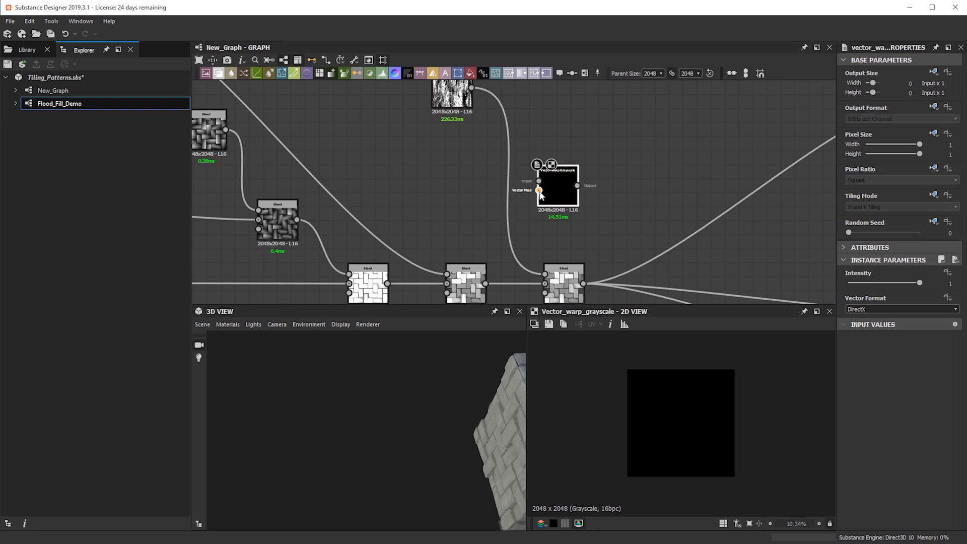
# Connect Grunge Map 002 to the Vector Warp Grayscale's input and Flood Fill to Random Color to its vector map
pyautogui.scroll(-3, 461, 164)
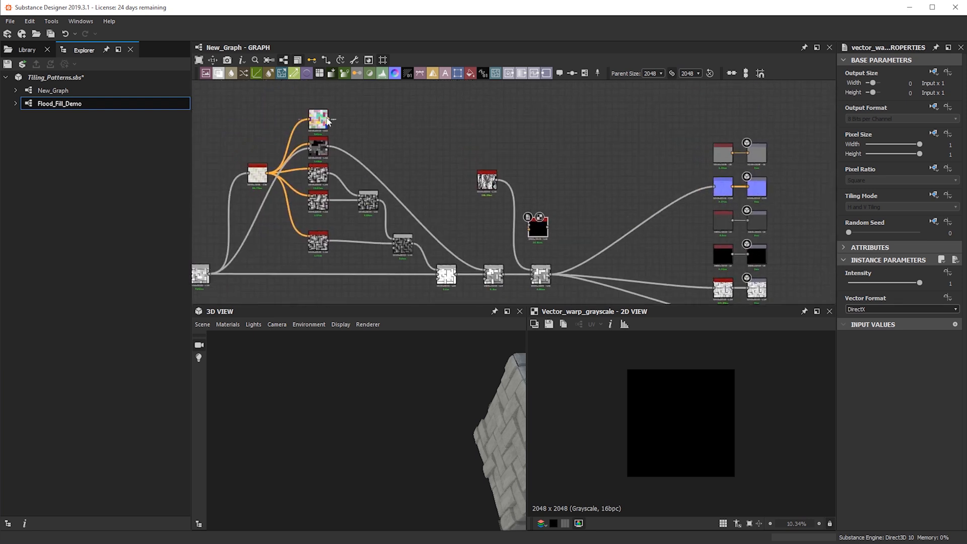
pyautogui.scroll(3, 538, 229)
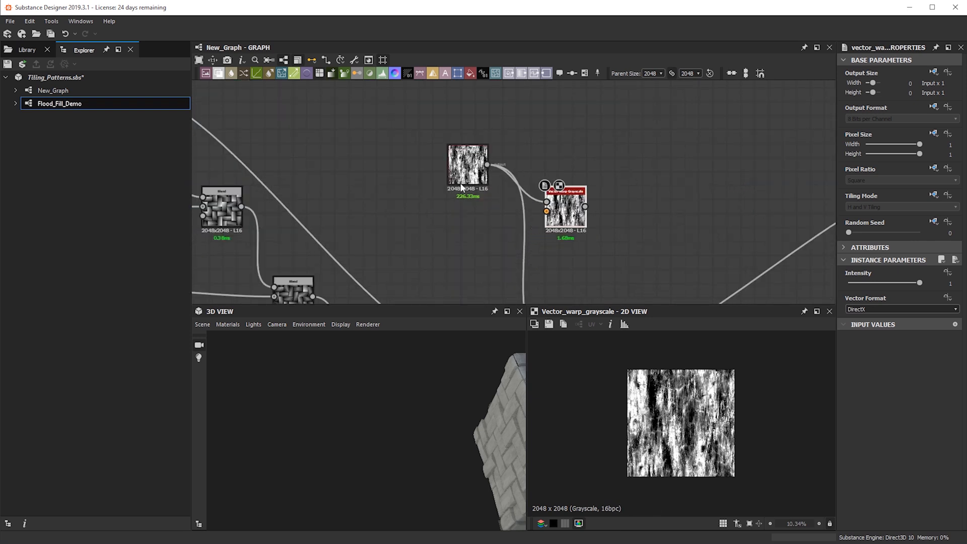
pyautogui.scroll(-3, 524, 199)
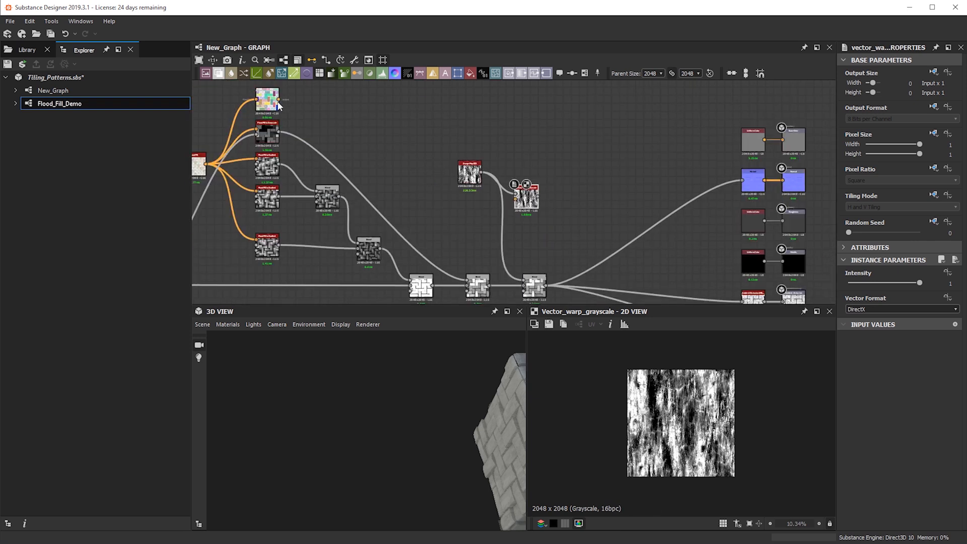
pyautogui.scroll(2, 276, 104)
pyautogui.moveTo(289, 102); pyautogui.dragTo(697, 273)
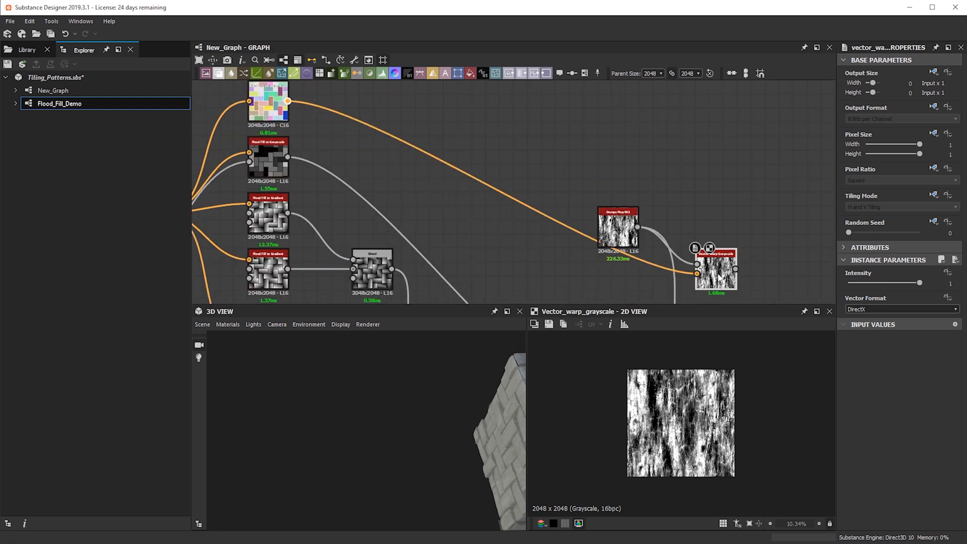
# Inspect the warped grunge in the 2D view and set the Vector Warp Grayscale's intensity to 0.44
pyautogui.scroll(5, 702, 410)
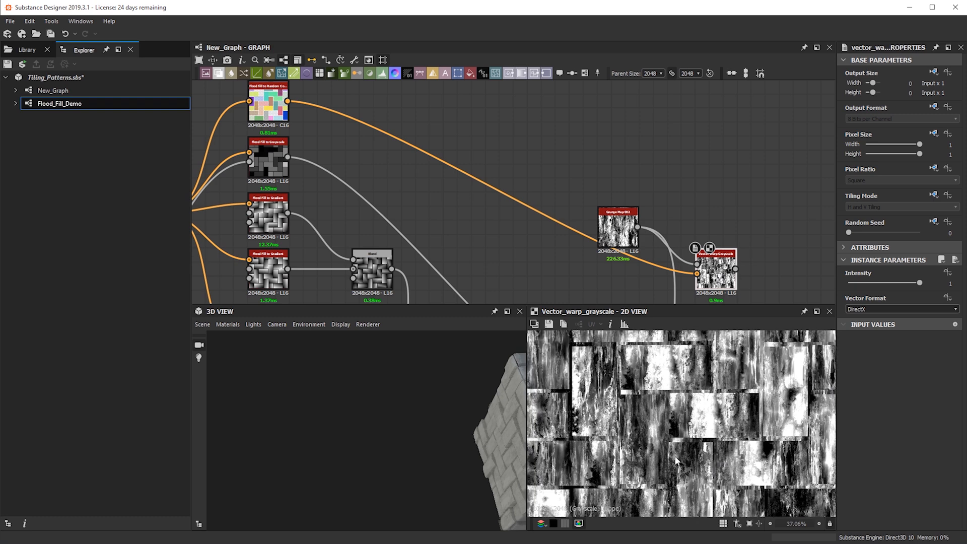
pyautogui.scroll(1, 707, 414)
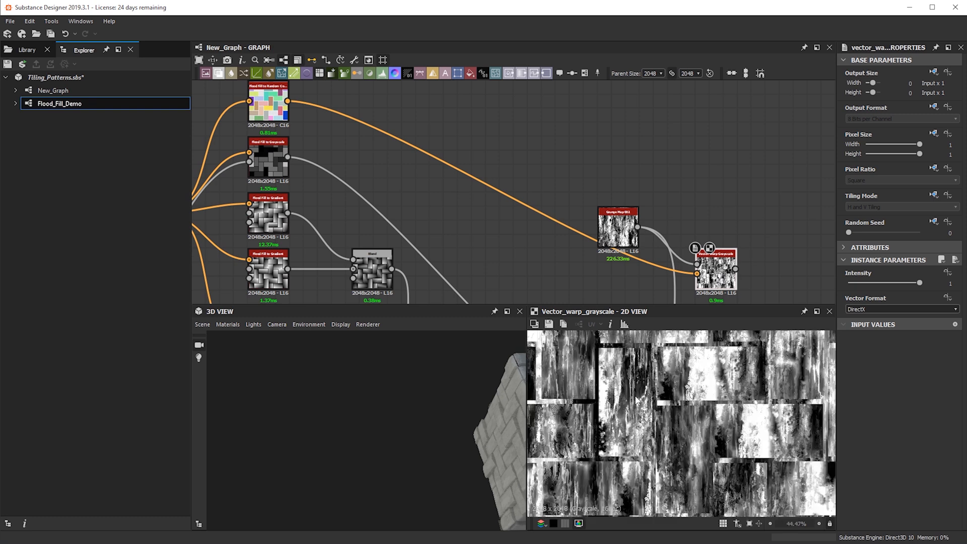
pyautogui.scroll(-1, 561, 441)
pyautogui.moveTo(565, 438); pyautogui.dragTo(689, 332, button='middle')
pyautogui.moveTo(735, 403); pyautogui.dragTo(679, 465, button='middle')
pyautogui.scroll(-1, 721, 466)
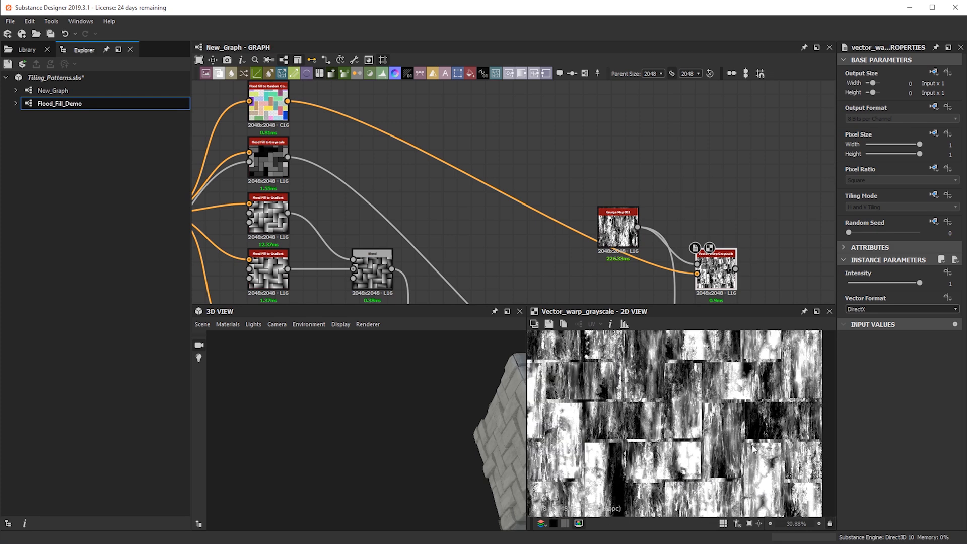
pyautogui.moveTo(913, 282); pyautogui.dragTo(879, 285)
# Connect the Vector Warp Grayscale output to the final Blend's foreground input in place of the direct grunge connection
pyautogui.scroll(-1, 696, 210)
pyautogui.moveTo(724, 279); pyautogui.dragTo(721, 177, button='middle')
pyautogui.moveTo(727, 157); pyautogui.dragTo(707, 276)
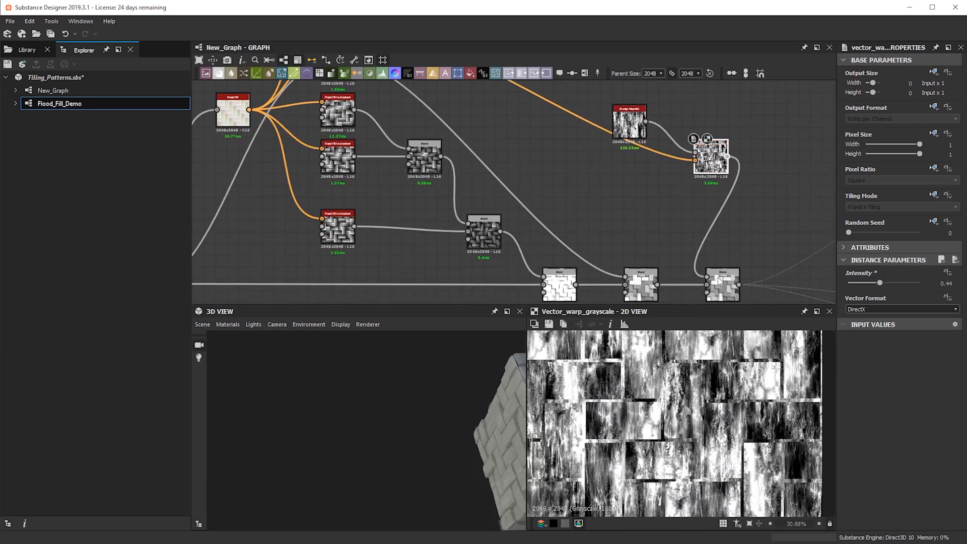
# Preview the final Blend in the 2D and 3D views and move Grunge Map 002 closer above the Vector Warp Grayscale node
pyautogui.click(720, 282)
pyautogui.doubleClick(720, 282)
pyautogui.keyDown('alt'); pyautogui.moveTo(411, 429); pyautogui.dragTo(379, 400); pyautogui.keyUp('alt')
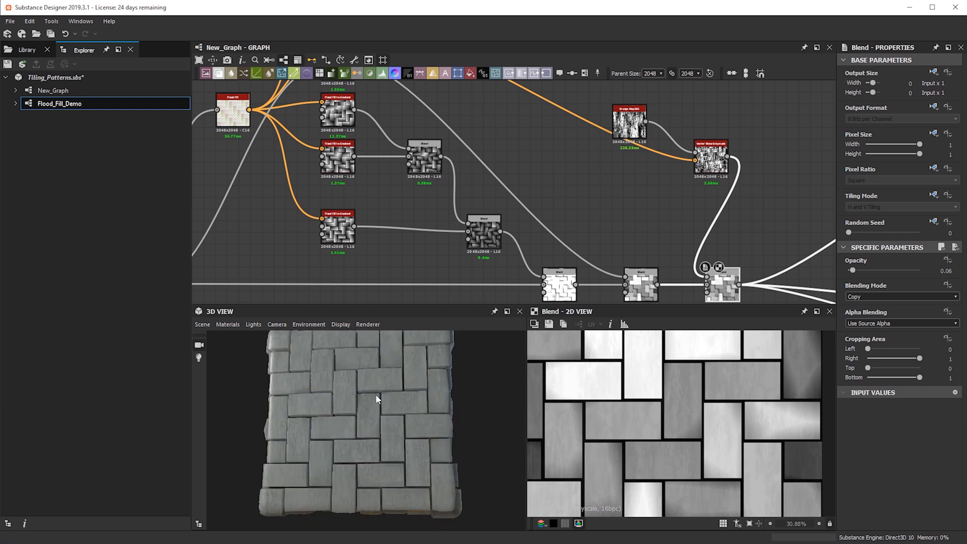
pyautogui.moveTo(635, 125); pyautogui.dragTo(664, 110)
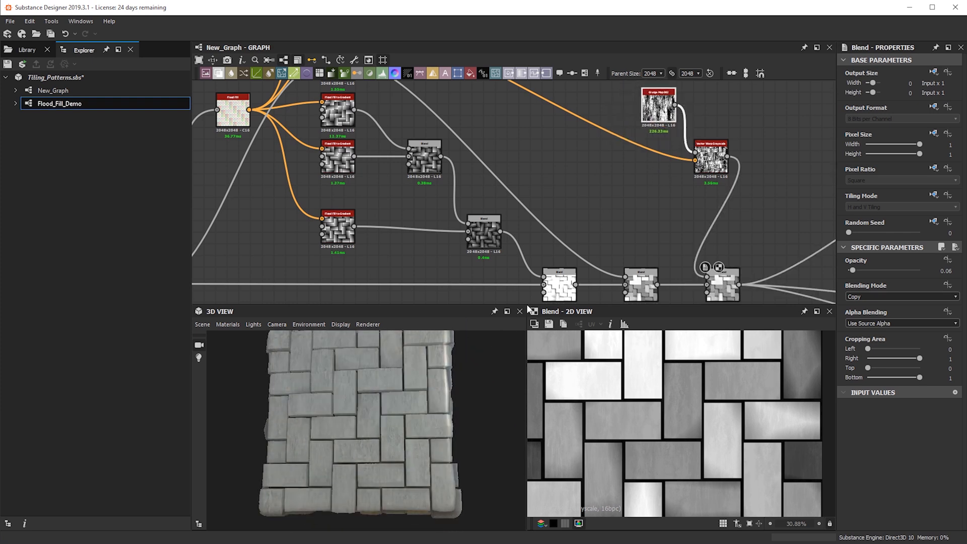
# Compare Grunge Map 002 with its warped version in the 2D view and set the final Blend's opacity to 0.09
pyautogui.doubleClick(658, 105)
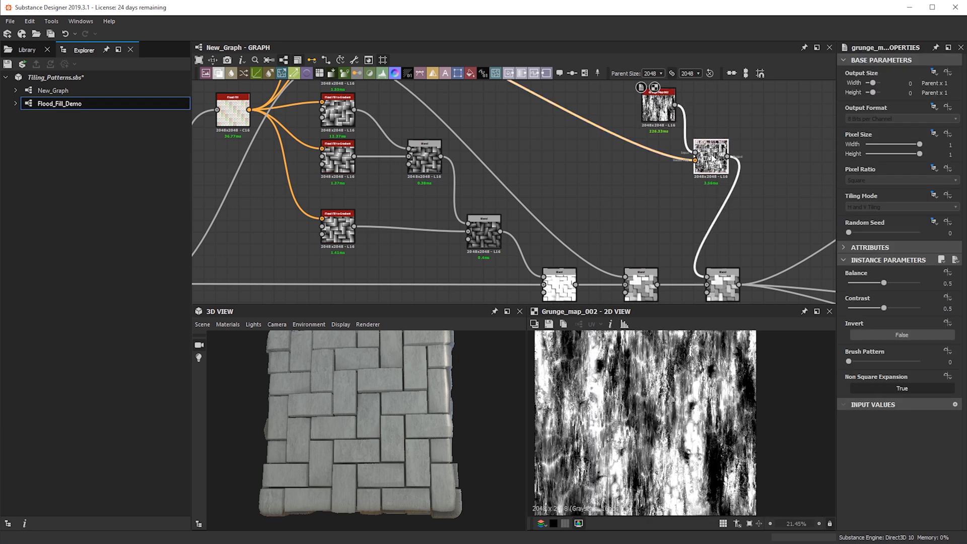
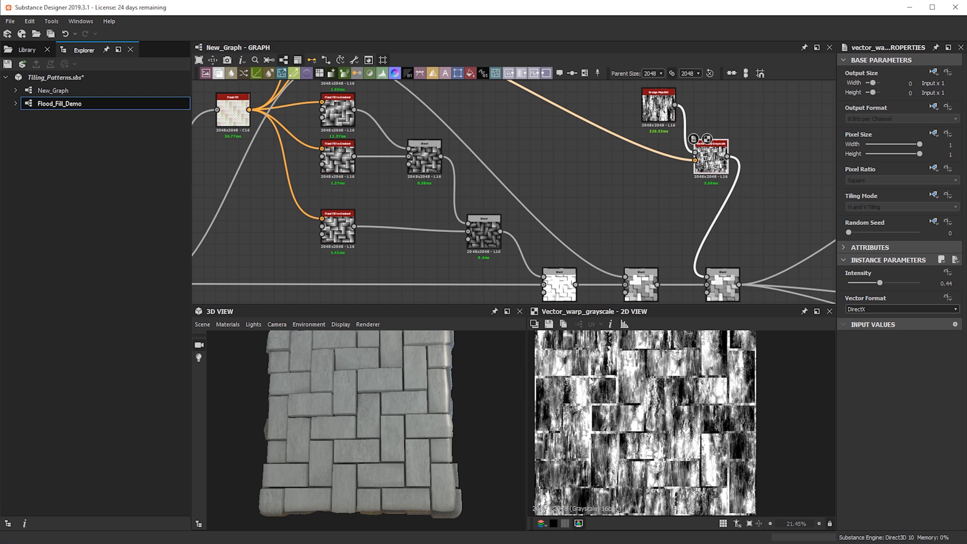
pyautogui.moveTo(669, 222); pyautogui.dragTo(584, 200, button='middle')
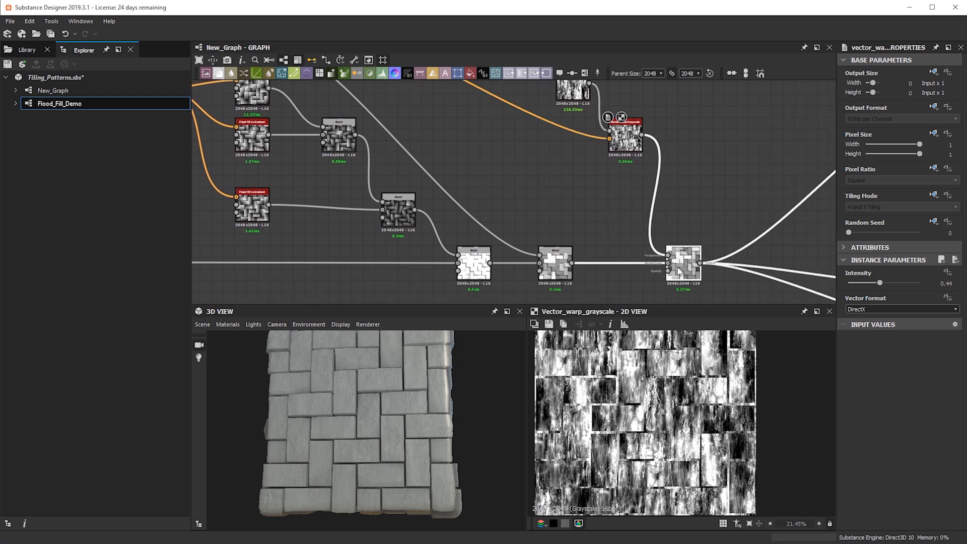
pyautogui.doubleClick(683, 259)
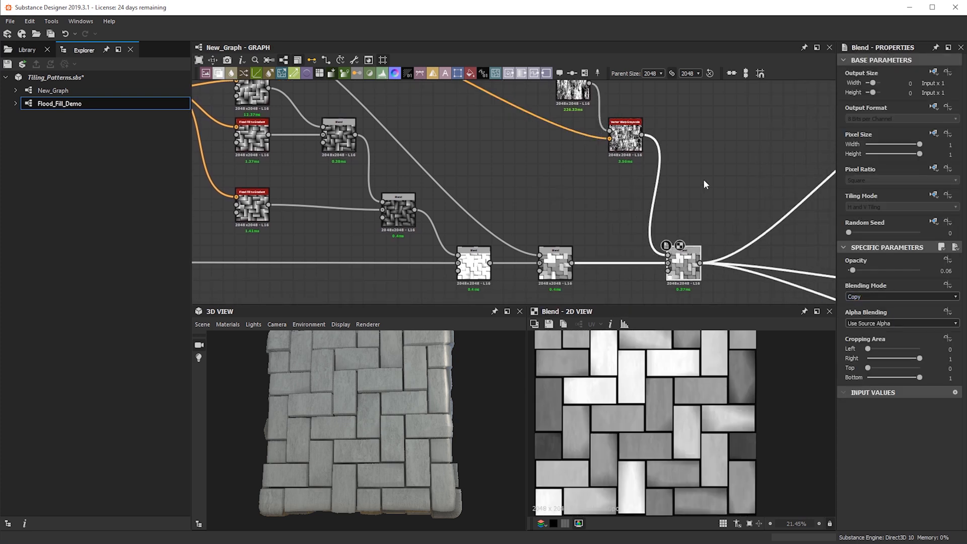
pyautogui.click(855, 271)
pyautogui.moveTo(470, 412); pyautogui.dragTo(373, 438)
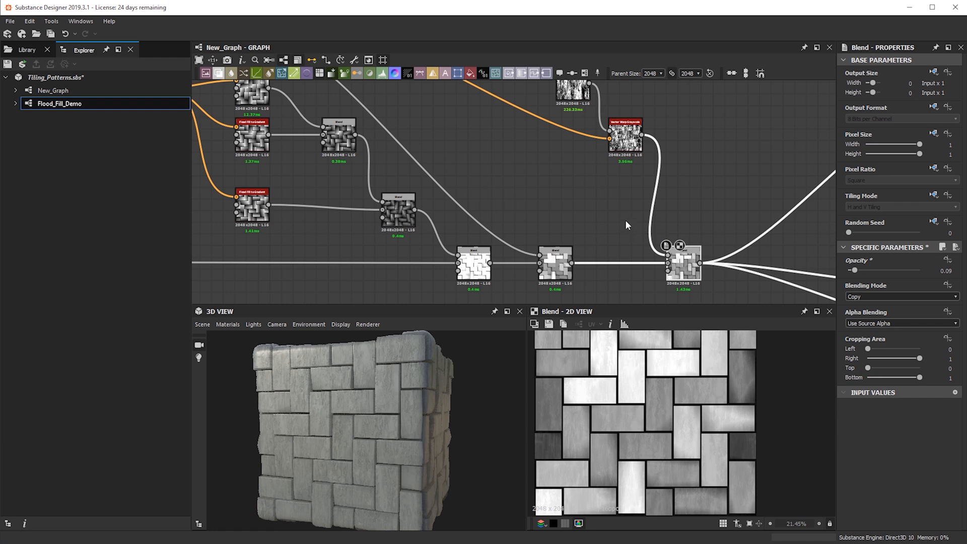
# Add a Cells 1 node to the graph just below the Vector Warp Grayscale node
pyautogui.scroll(-2, 630, 226)
pyautogui.press('space')
pyautogui.write('cells')
pyautogui.press('Down')
pyautogui.press('Up')
pyautogui.press('Down')
pyautogui.press('Up')
pyautogui.press('Down')
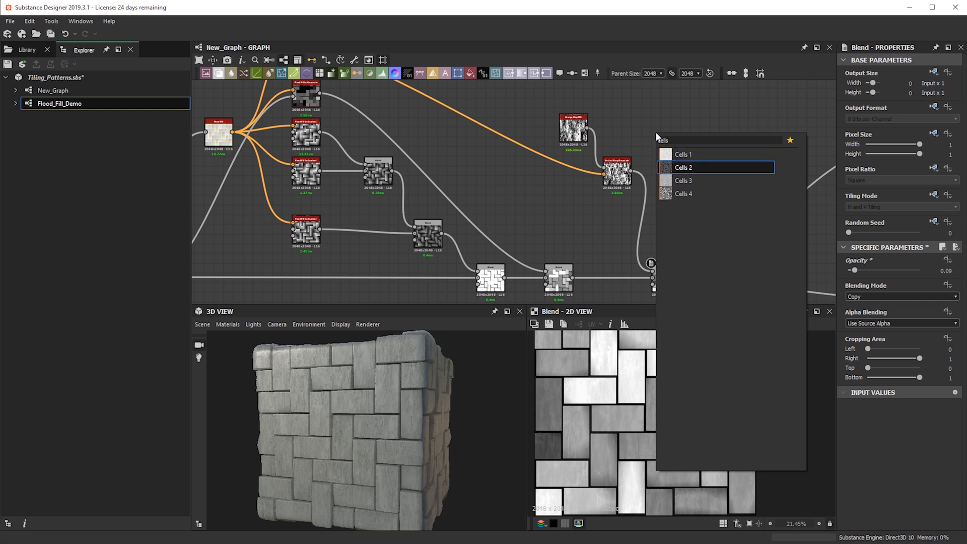
pyautogui.press('Up')
pyautogui.press('Return')
# Preview Cells 1 in the 2D view, set its scale to 8 and move the node aside to make room after it
pyautogui.doubleClick(594, 214)
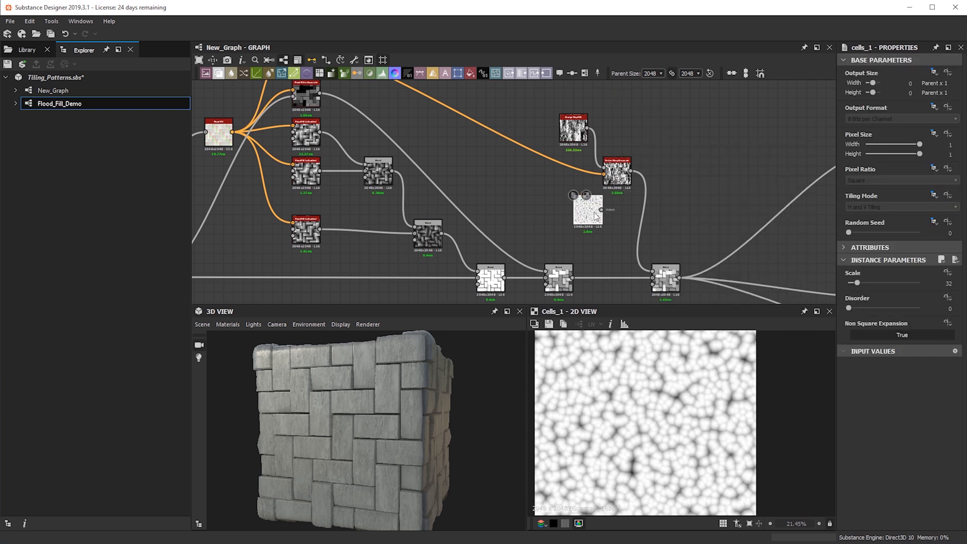
pyautogui.moveTo(853, 285); pyautogui.dragTo(849, 282)
pyautogui.moveTo(587, 218); pyautogui.dragTo(553, 218)
# Add an Edge Detect node after Cells 1, preview it and set its edge roundness to 0.56
pyautogui.rightClick(552, 219)
pyautogui.click(613, 237)
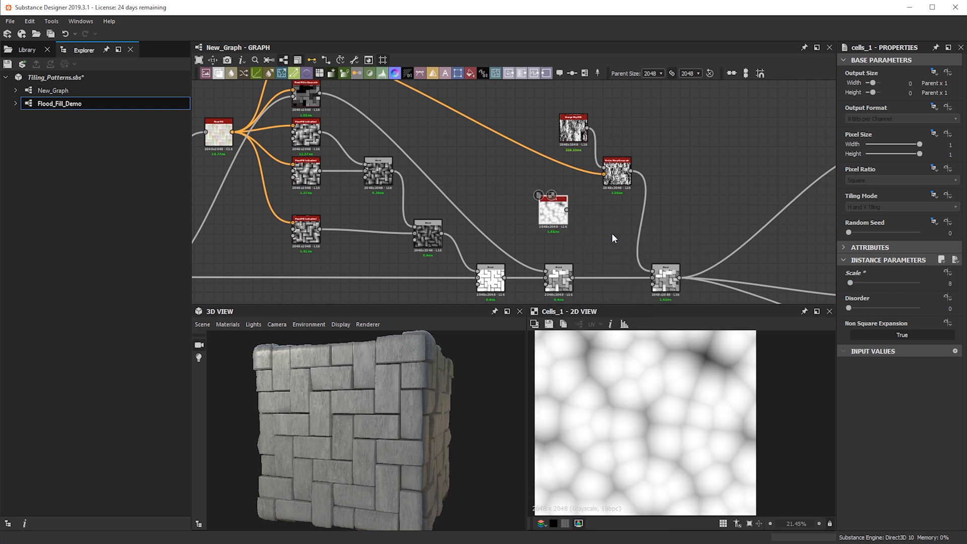
pyautogui.doubleClick(601, 210)
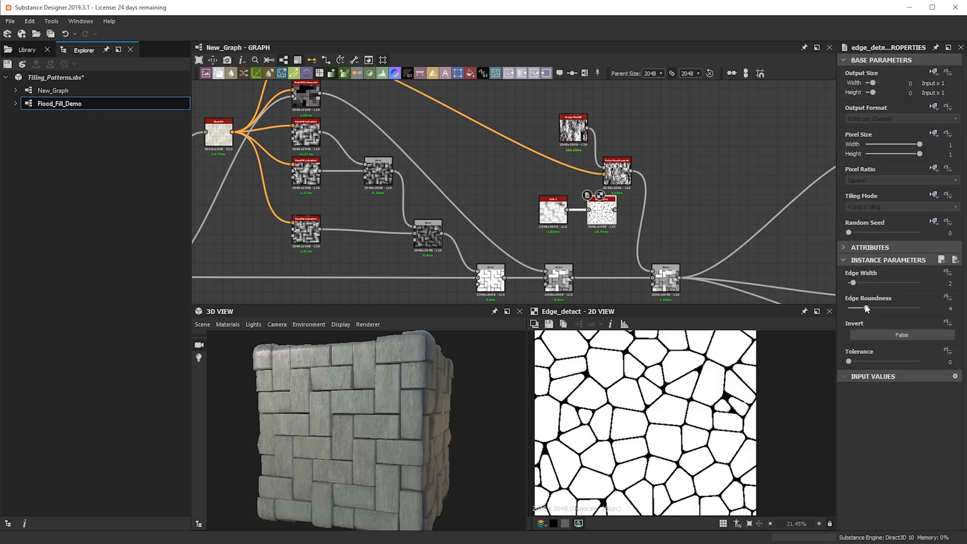
pyautogui.moveTo(850, 307); pyautogui.dragTo(847, 307)
# Connect Edge Detect directly to the final Blend's foreground input and inspect the crack pattern on the bricks in the 3D view
pyautogui.moveTo(624, 170); pyautogui.dragTo(624, 150)
pyautogui.scroll(3, 569, 162)
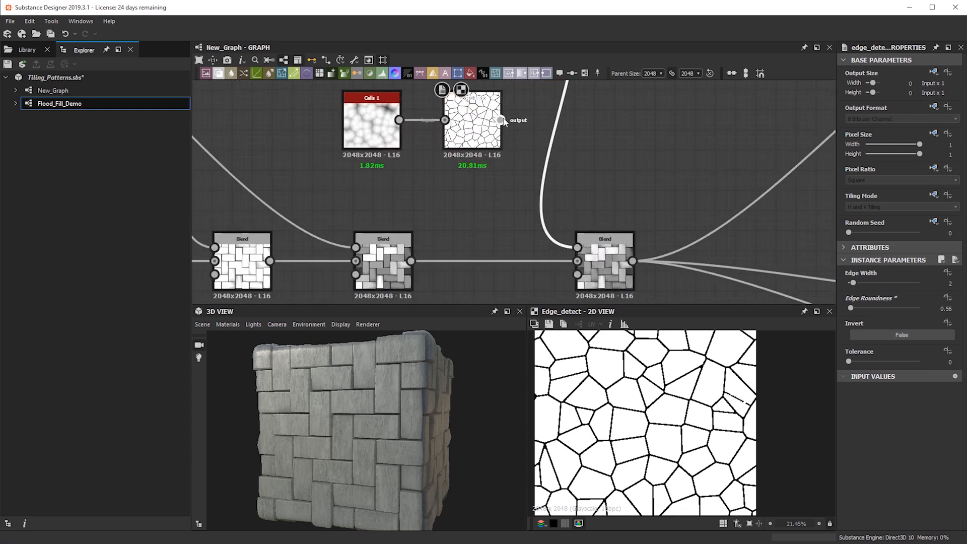
pyautogui.click(596, 260)
pyautogui.moveTo(380, 446); pyautogui.dragTo(412, 433)
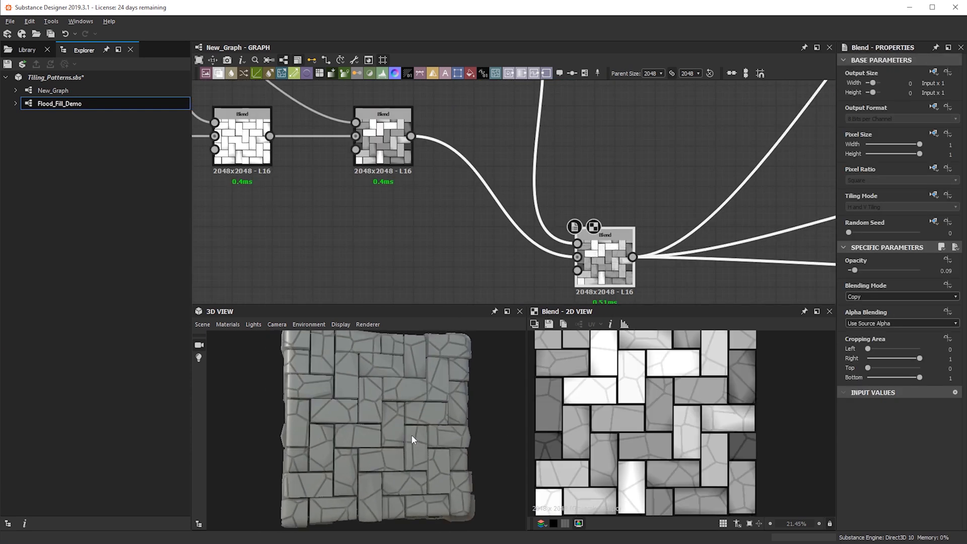
pyautogui.scroll(3, 412, 433)
pyautogui.moveTo(391, 377); pyautogui.dragTo(381, 358)
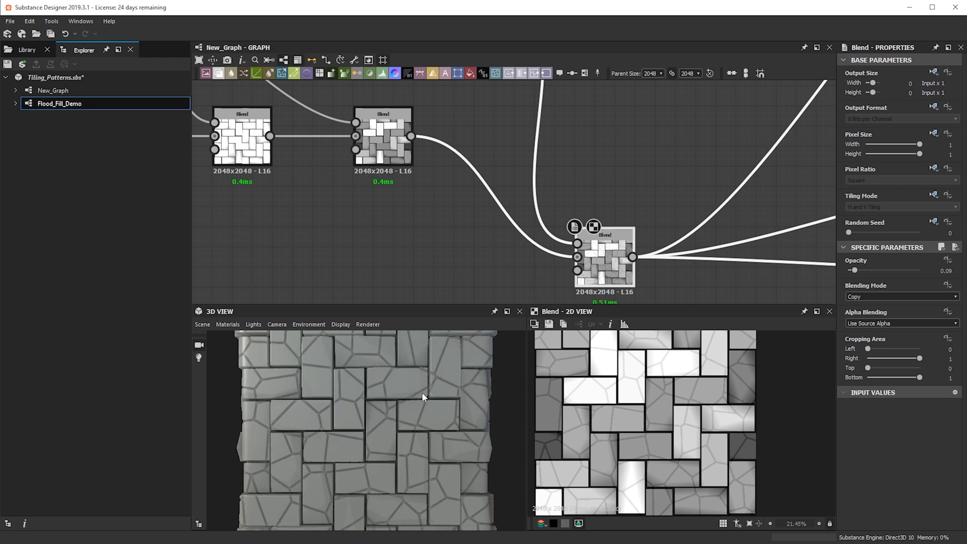
pyautogui.scroll(-3, 352, 442)
pyautogui.moveTo(352, 441); pyautogui.dragTo(417, 419)
# Insert the Vector Warp Grayscale between Edge Detect and the final Blend's foreground input, replacing Grunge Map 002 as the warped source
pyautogui.scroll(-3, 619, 173)
pyautogui.moveTo(608, 200); pyautogui.dragTo(620, 156)
pyautogui.moveTo(620, 156); pyautogui.dragTo(590, 249, button='middle')
pyautogui.moveTo(518, 245); pyautogui.dragTo(514, 222)
pyautogui.moveTo(532, 151); pyautogui.dragTo(574, 185)
pyautogui.moveTo(524, 204); pyautogui.dragTo(554, 221)
pyautogui.doubleClick(575, 224)
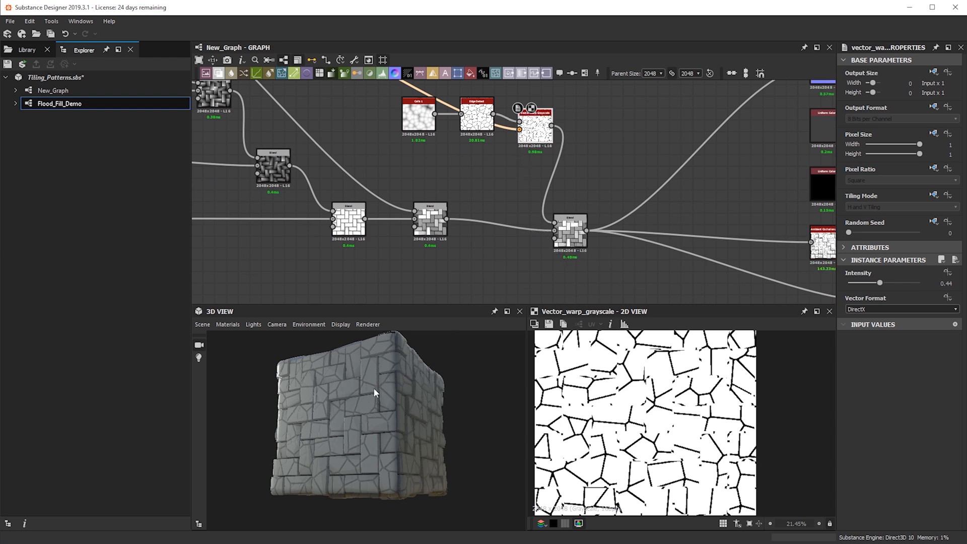
# Align the final Blend with the other Blend nodes and examine the warped cracks across the cube's bricks in the 3D view
pyautogui.scroll(3, 355, 415)
pyautogui.moveTo(360, 416); pyautogui.dragTo(354, 370)
pyautogui.moveTo(294, 388); pyautogui.dragTo(403, 353)
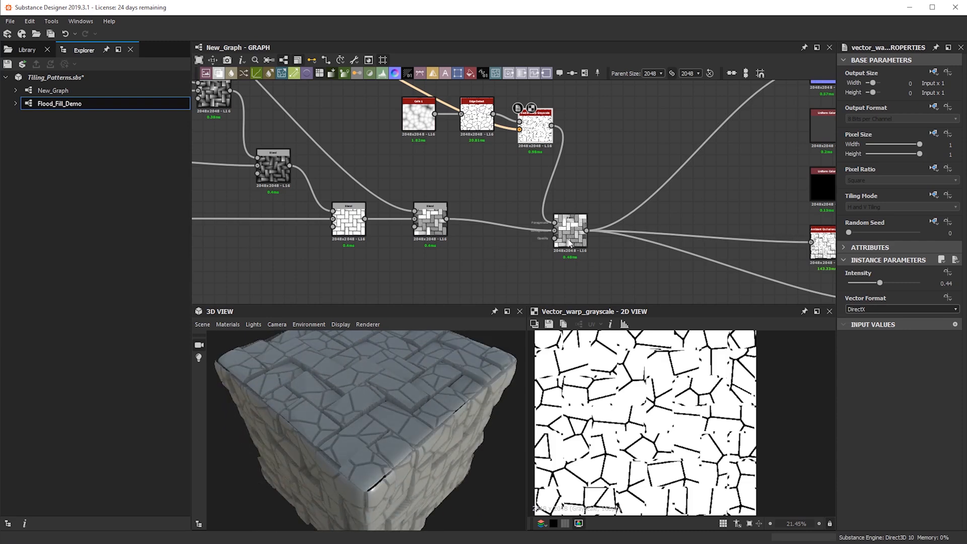
pyautogui.moveTo(569, 245); pyautogui.dragTo(581, 234)
pyautogui.moveTo(483, 153); pyautogui.dragTo(500, 207, button='middle')
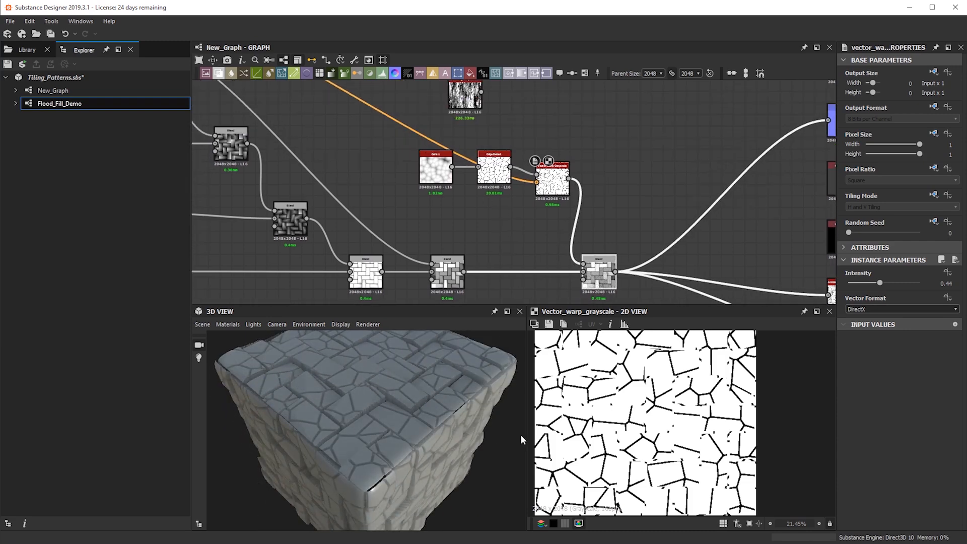
pyautogui.moveTo(391, 419); pyautogui.dragTo(579, 308)
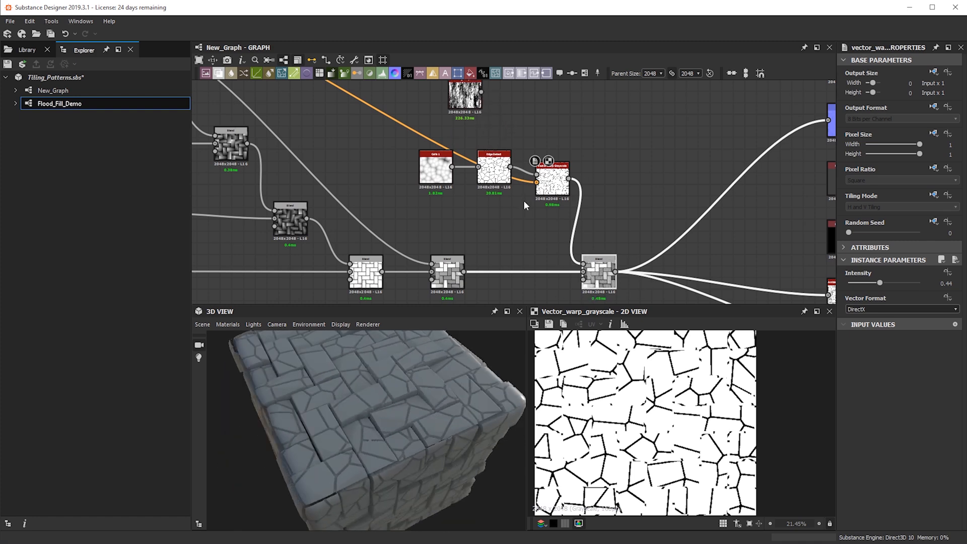
pyautogui.moveTo(388, 397); pyautogui.dragTo(318, 433)
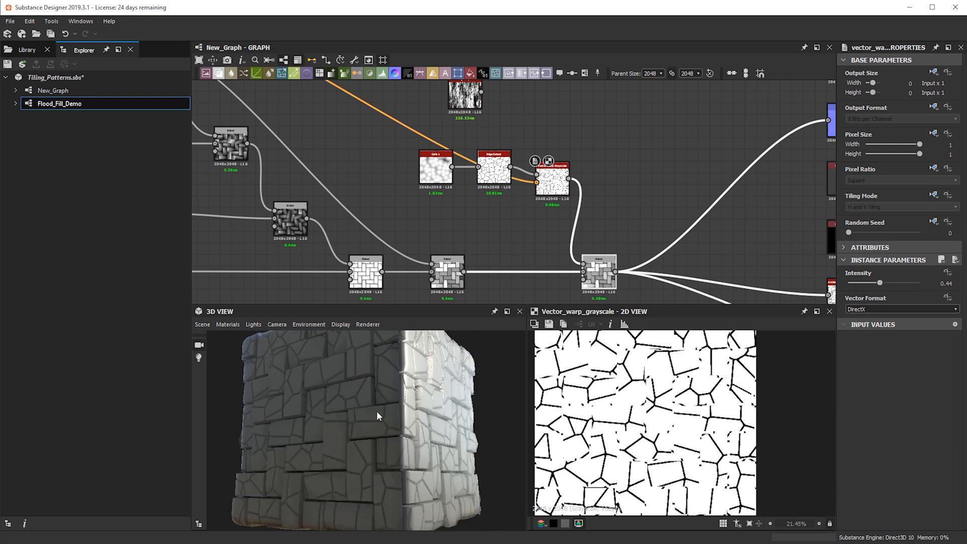
pyautogui.moveTo(378, 415); pyautogui.dragTo(377, 340)
pyautogui.scroll(-4, 445, 219)
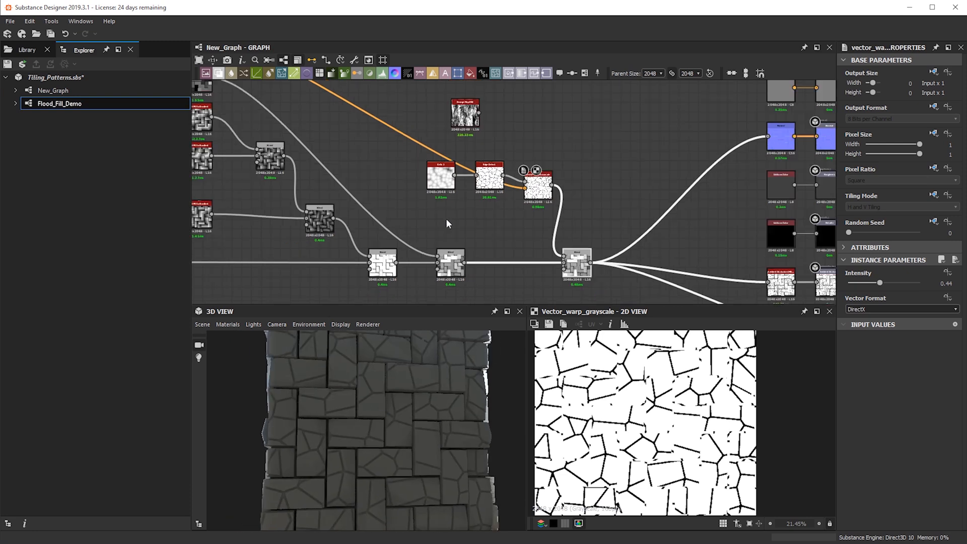
pyautogui.keyDown('alt'); pyautogui.moveTo(350, 386); pyautogui.dragTo(403, 469); pyautogui.keyUp('alt')
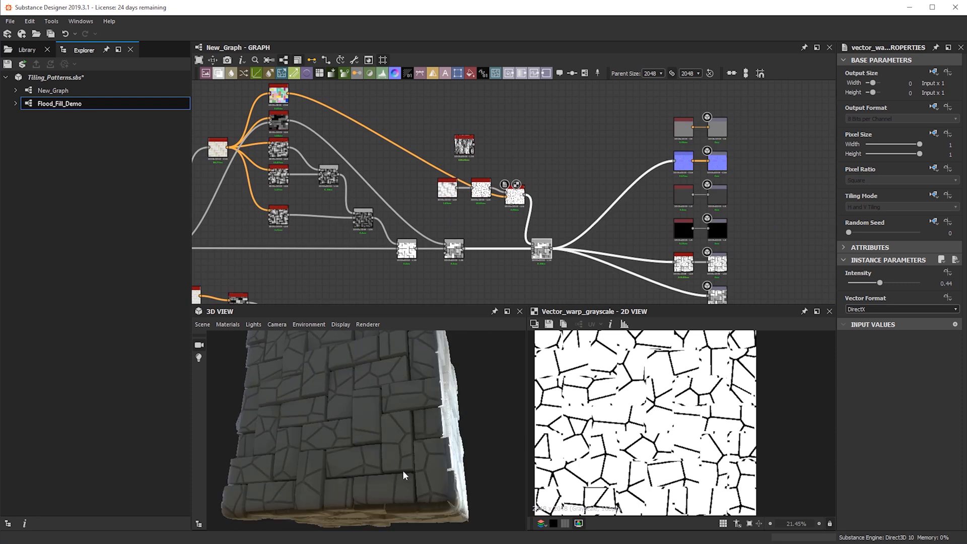
# Add a Flood Fill to Random Grayscale node above Flood Fill to Random Color and connect the Flood Fill output to it
pyautogui.moveTo(512, 177); pyautogui.dragTo(593, 245, button='middle')
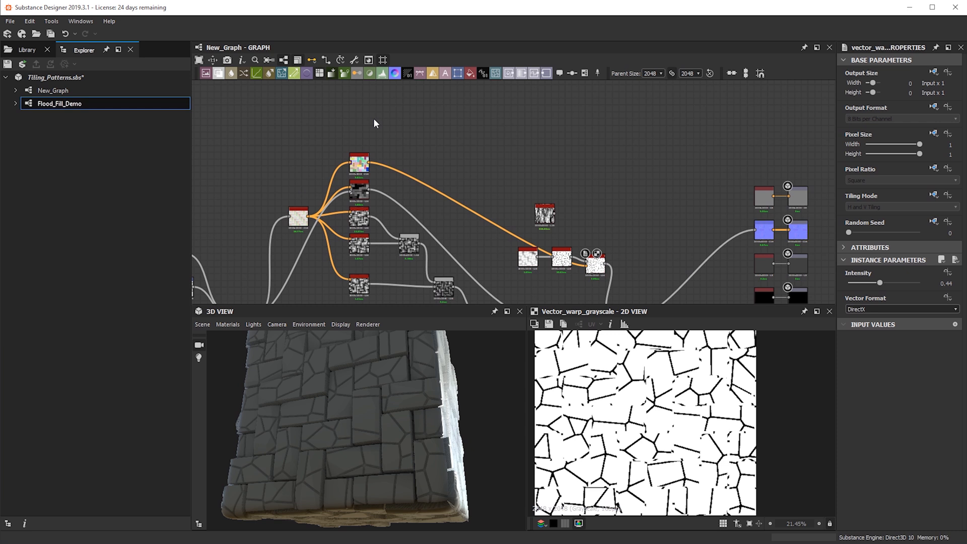
pyautogui.press('space')
pyautogui.write('flood')
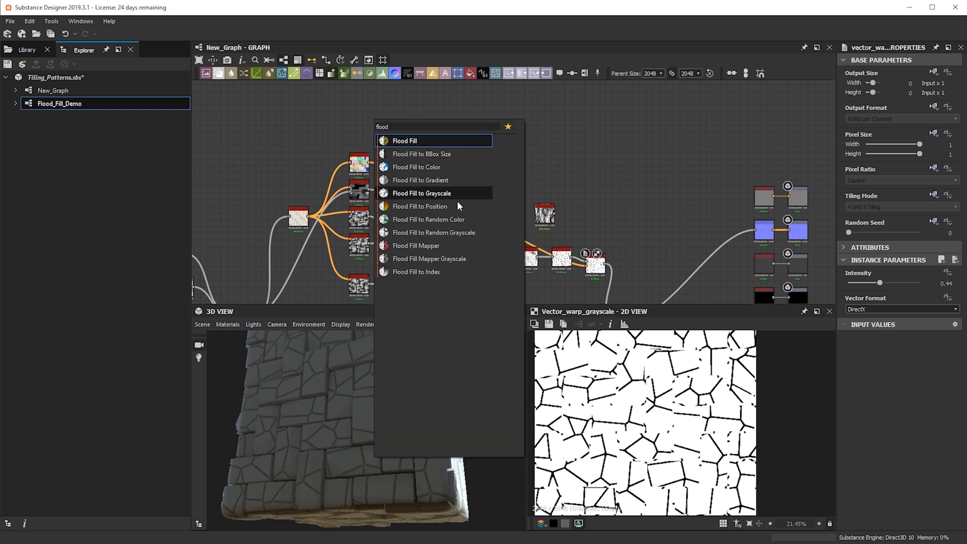
pyautogui.press('Escape')
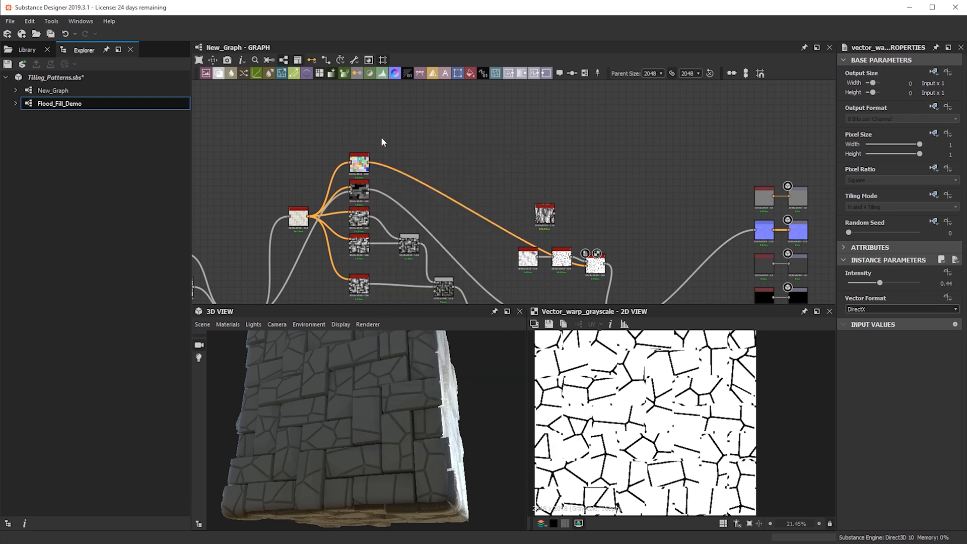
pyautogui.scroll(1, 365, 136)
pyautogui.moveTo(295, 233); pyautogui.dragTo(340, 131)
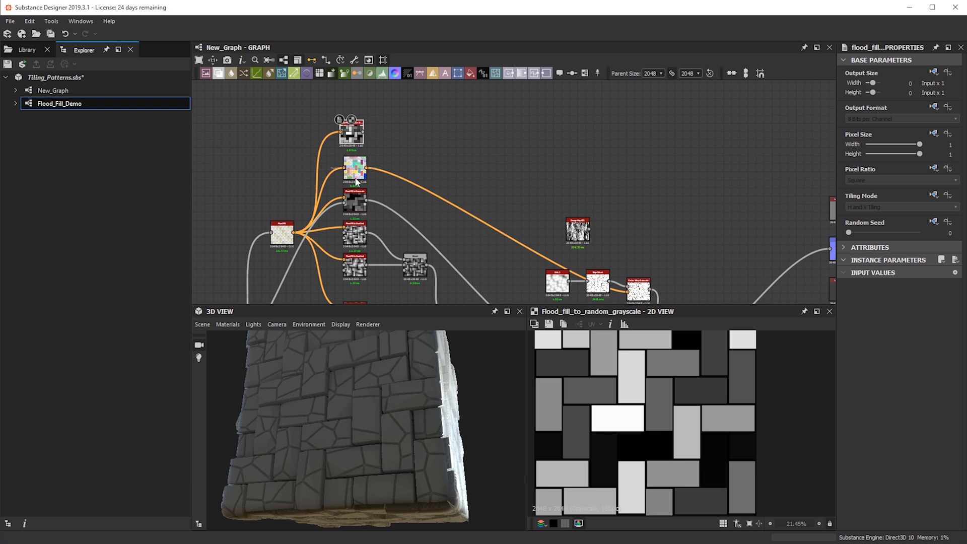
# Compare the Flood Fill to Grayscale and Flood Fill to Random Grayscale outputs in the 2D view
pyautogui.scroll(2, 358, 201)
pyautogui.click(351, 202)
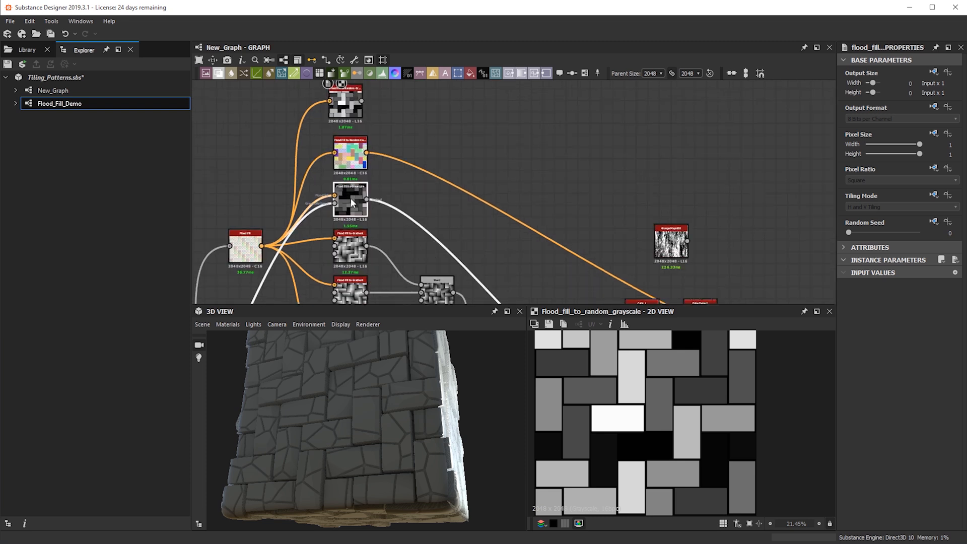
pyautogui.doubleClick(349, 197)
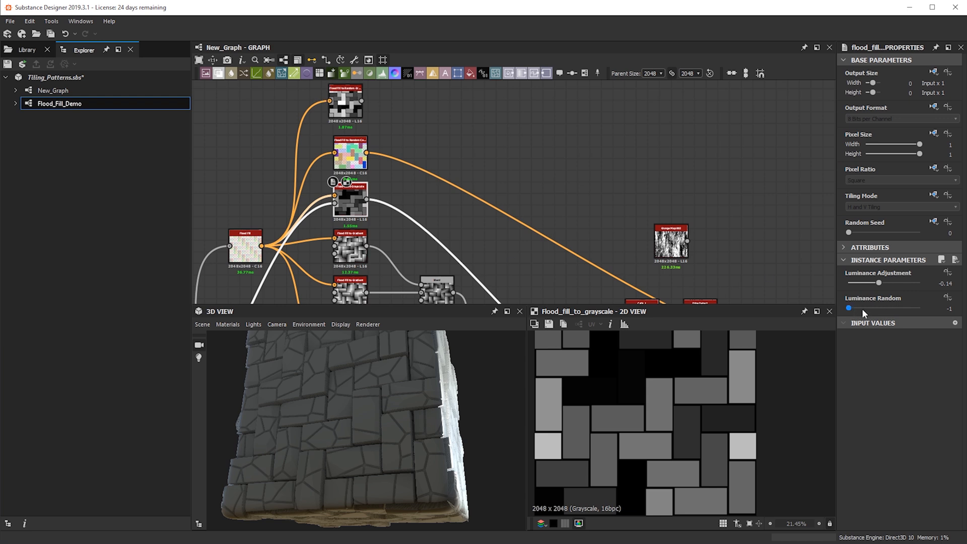
pyautogui.doubleClick(351, 98)
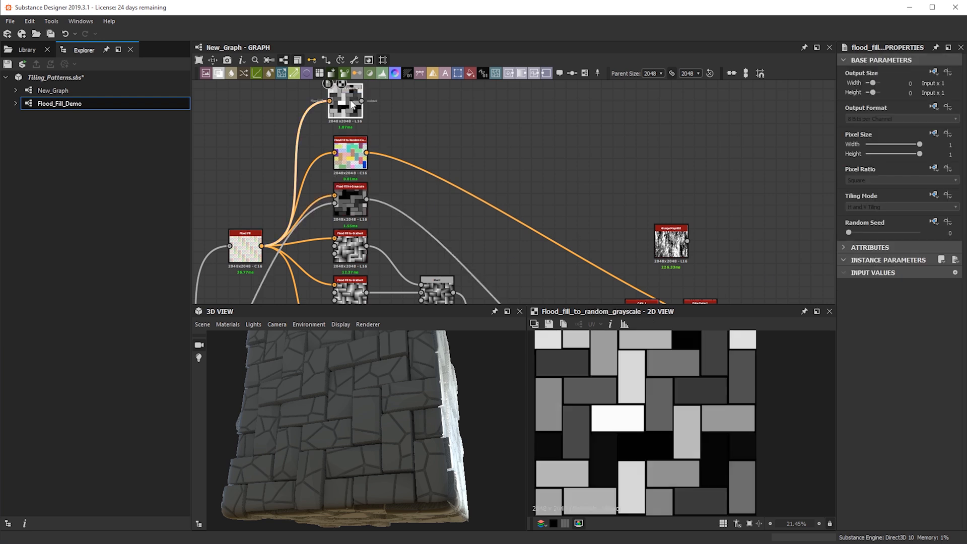
# Add a Histogram Select node fed by the Flood Fill to Random Grayscale output
pyautogui.scroll(-3, 404, 95)
pyautogui.scroll(-2, 405, 96)
pyautogui.scroll(5, 387, 143)
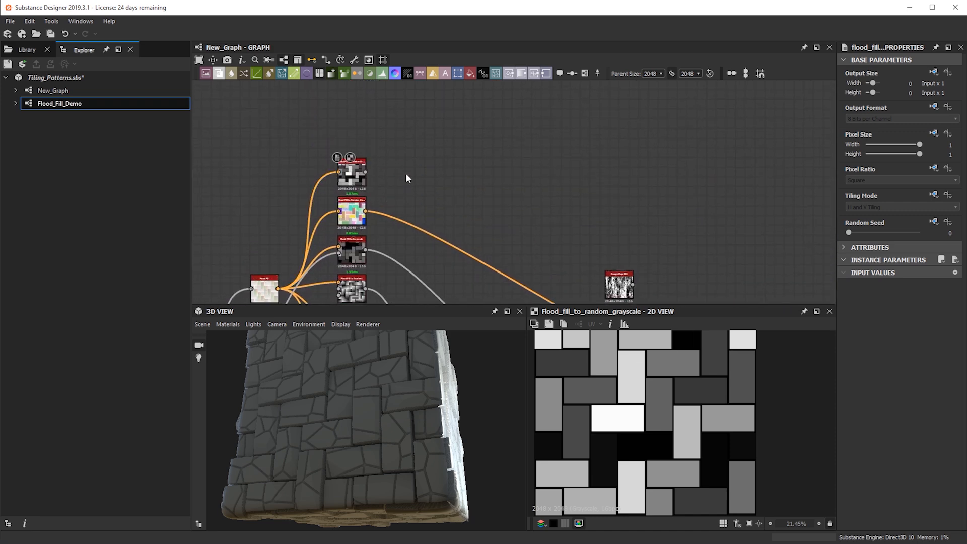
pyautogui.press('space')
pyautogui.write('hist')
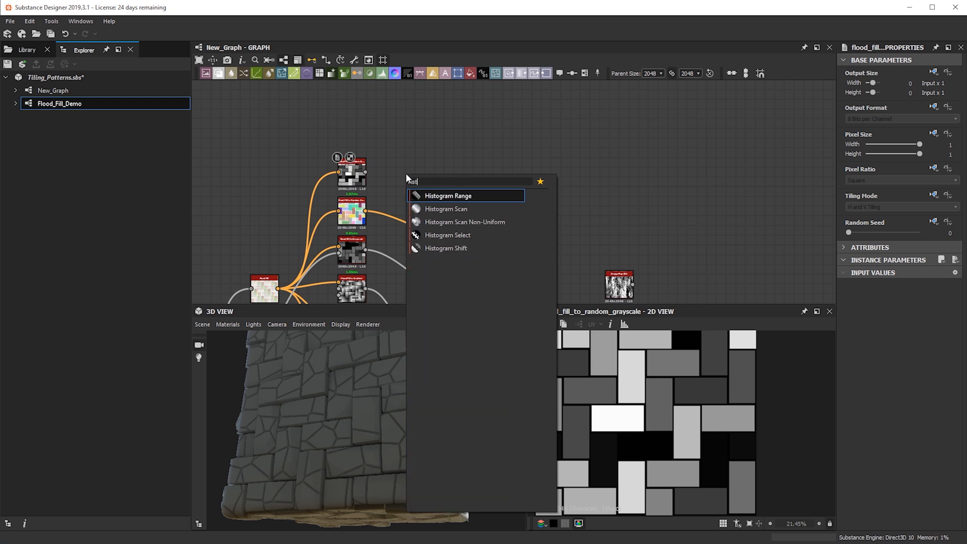
pyautogui.press('Down')
pyautogui.press('Down')
pyautogui.press('Down')
pyautogui.press('Return')
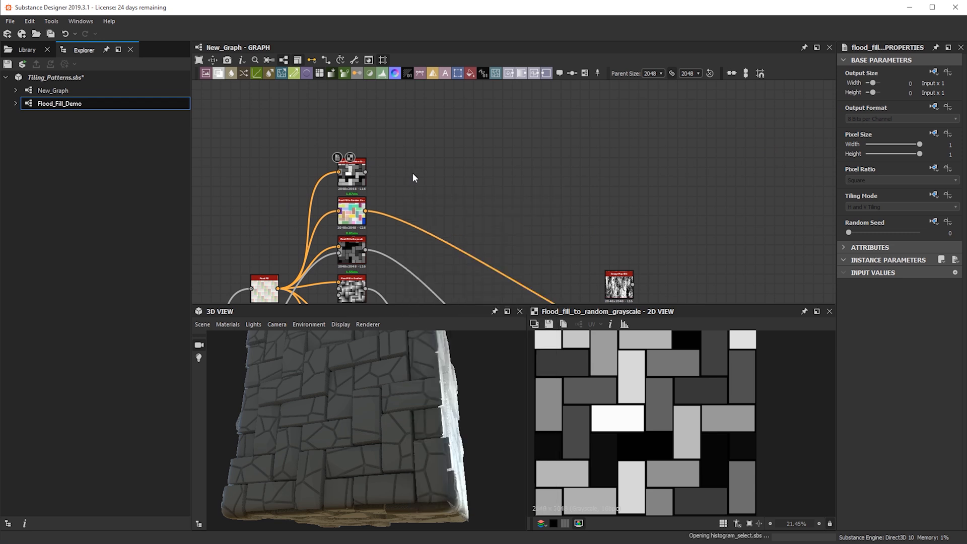
# Preview the Histogram Select and set its position to 0.52, range to 0.49 and contrast to 1
pyautogui.scroll(2, 412, 177)
pyautogui.doubleClick(412, 174)
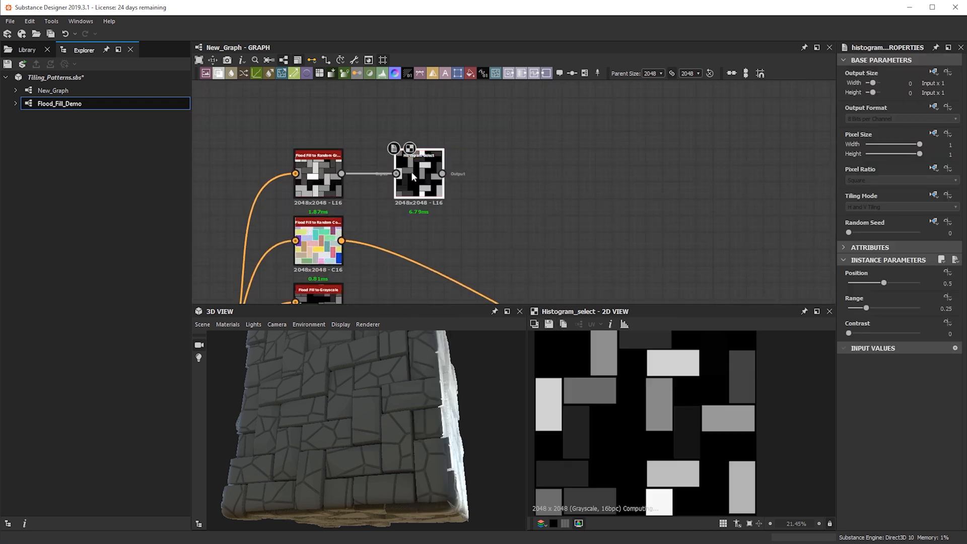
pyautogui.moveTo(856, 333); pyautogui.dragTo(944, 336)
pyautogui.moveTo(883, 283); pyautogui.dragTo(883, 304)
# Connect the Histogram Select output to the final Blend's opacity input and inspect the masked cracks in the 2D and 3D views
pyautogui.scroll(-3, 596, 261)
pyautogui.moveTo(589, 249); pyautogui.dragTo(503, 183, button='middle')
pyautogui.scroll(-1, 473, 157)
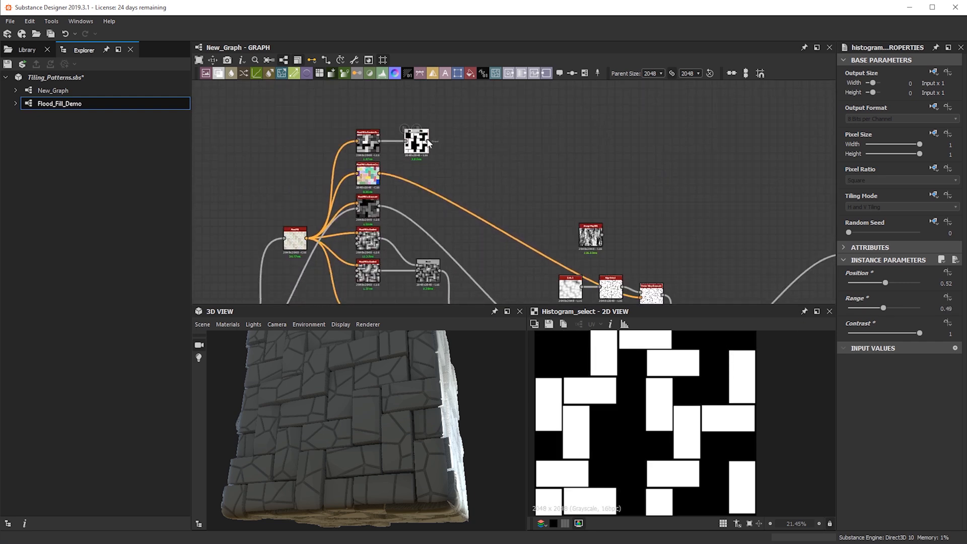
pyautogui.moveTo(428, 142); pyautogui.dragTo(574, 264)
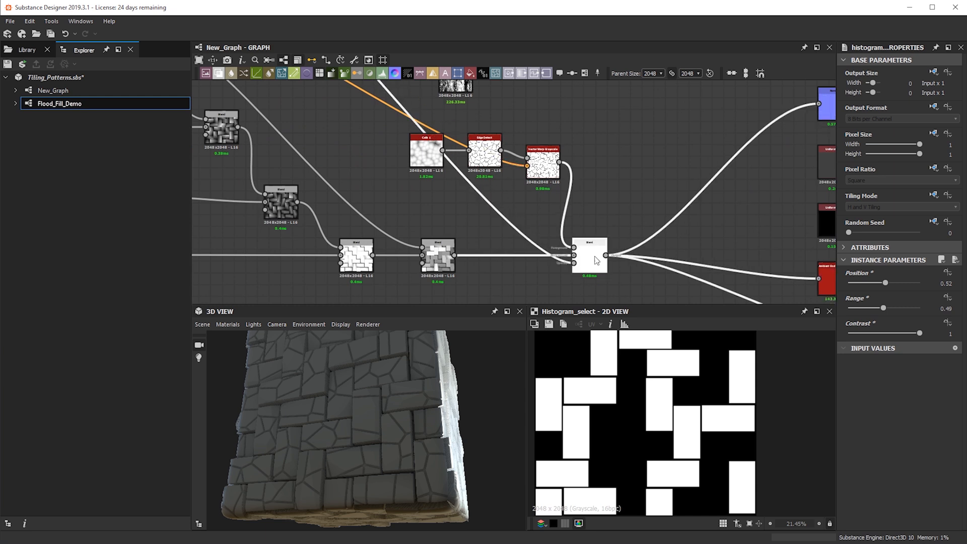
pyautogui.doubleClick(596, 260)
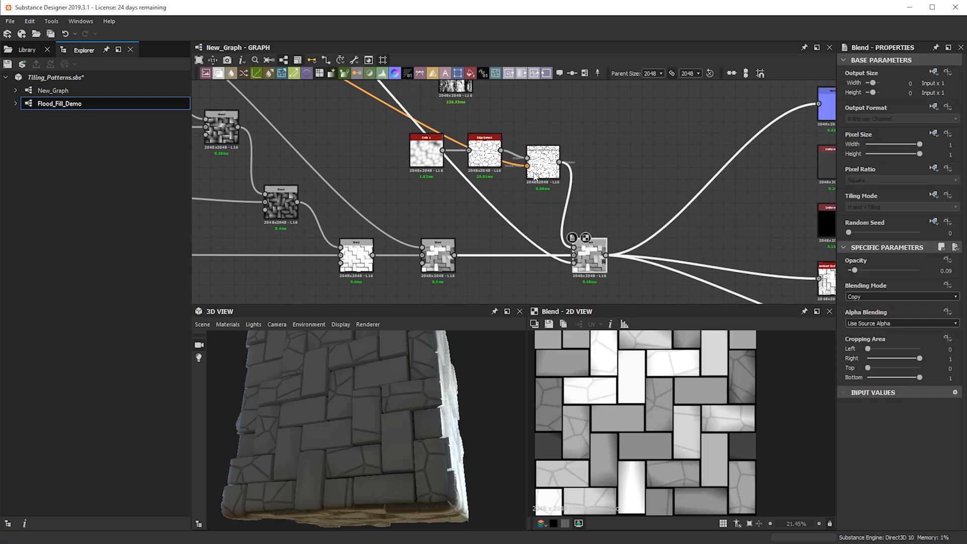
pyautogui.moveTo(437, 402); pyautogui.dragTo(401, 450)
# Set the Histogram Select's position to 0.22 and range to 0.13, and check the reduced cracks on the 3D cube
pyautogui.scroll(-3, 407, 166)
pyautogui.moveTo(458, 208); pyautogui.dragTo(532, 275, button='middle')
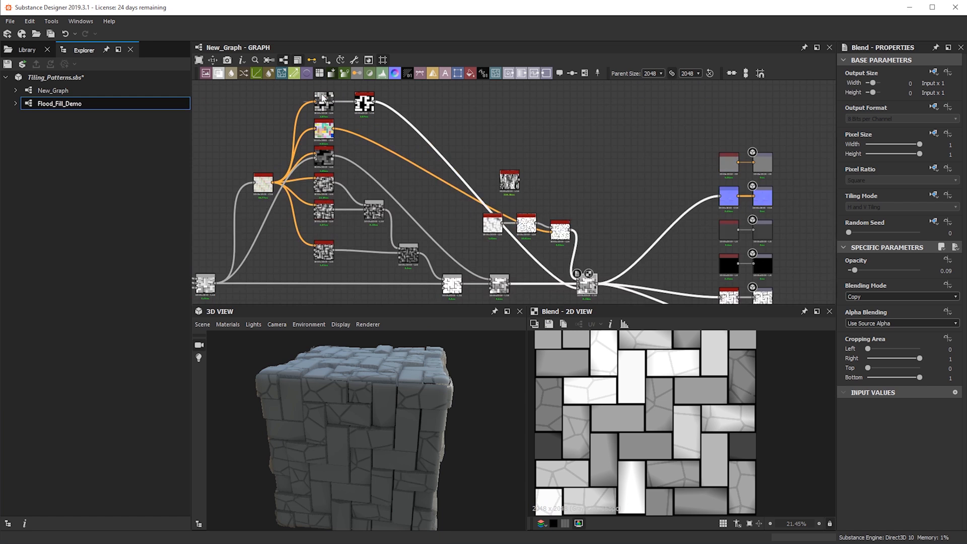
pyautogui.click(363, 104)
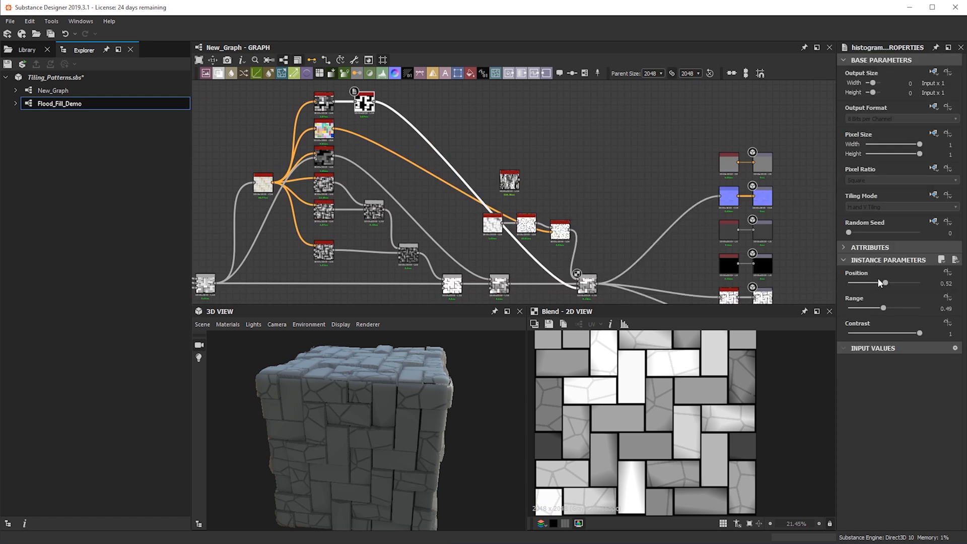
pyautogui.moveTo(877, 283)
pyautogui.mouseDown()
pyautogui.moveTo(855, 282)
pyautogui.moveTo(864, 283)
pyautogui.mouseUp()
pyautogui.moveTo(452, 421); pyautogui.dragTo(445, 405)
pyautogui.moveTo(882, 308); pyautogui.dragTo(857, 309)
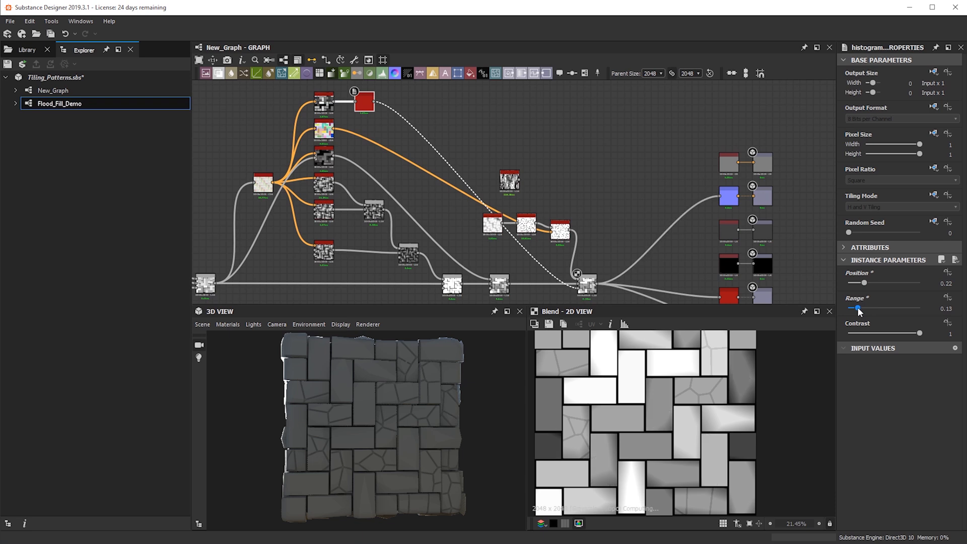
pyautogui.moveTo(345, 452); pyautogui.dragTo(340, 349)
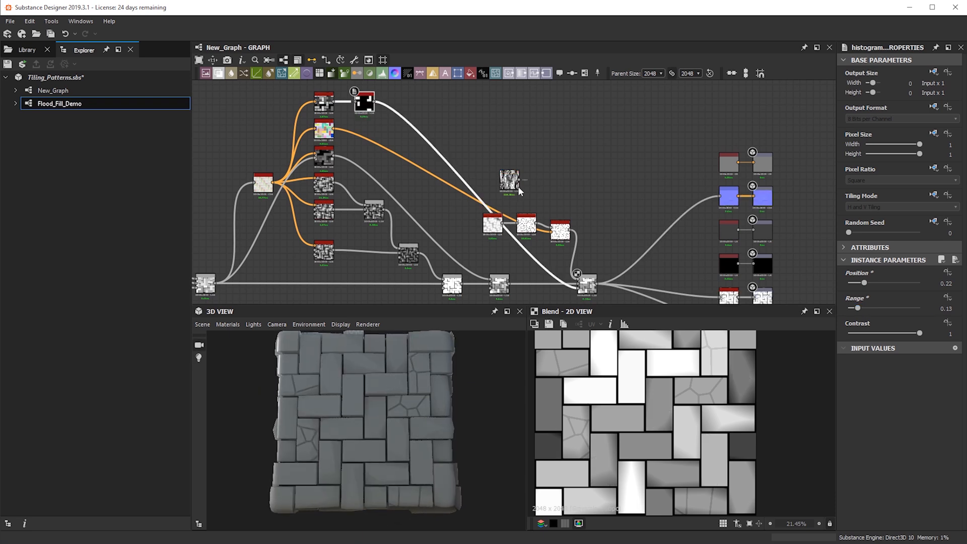
# Examine the Flood Fill node with its output branches in the graph and the cracked bricks of the final Blend in the 2D view
pyautogui.scroll(3, 578, 258)
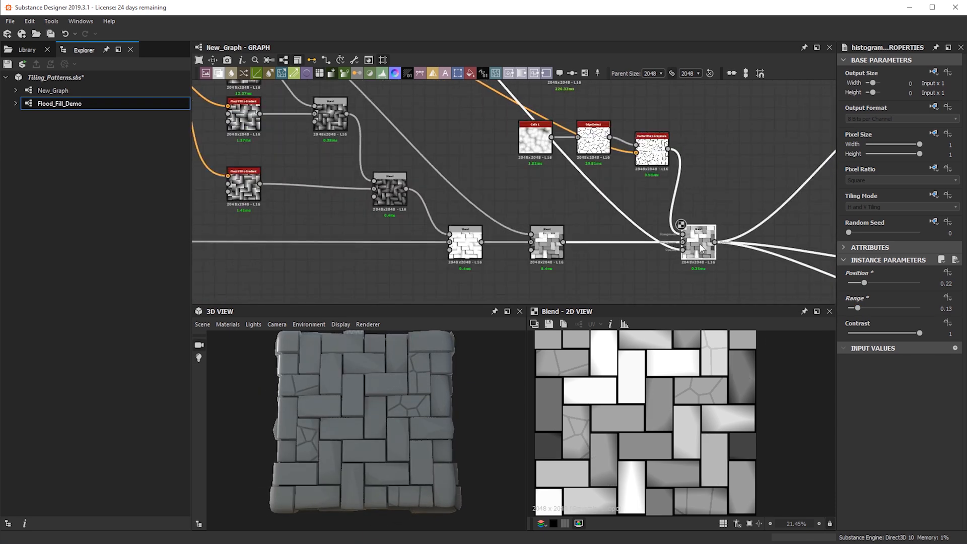
pyautogui.moveTo(330, 396); pyautogui.dragTo(363, 413)
pyautogui.scroll(-3, 375, 179)
pyautogui.moveTo(403, 211); pyautogui.dragTo(483, 281, button='middle')
pyautogui.scroll(1, 380, 161)
pyautogui.moveTo(386, 173)
pyautogui.mouseDown(button='middle')
pyautogui.moveTo(392, 236)
pyautogui.moveTo(398, 175)
pyautogui.mouseUp(button='middle')
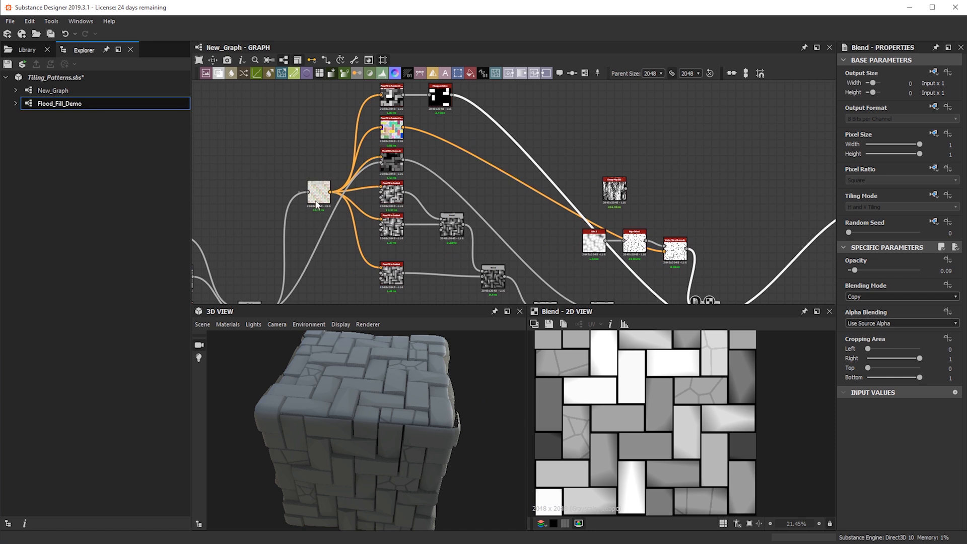
pyautogui.scroll(3, 316, 195)
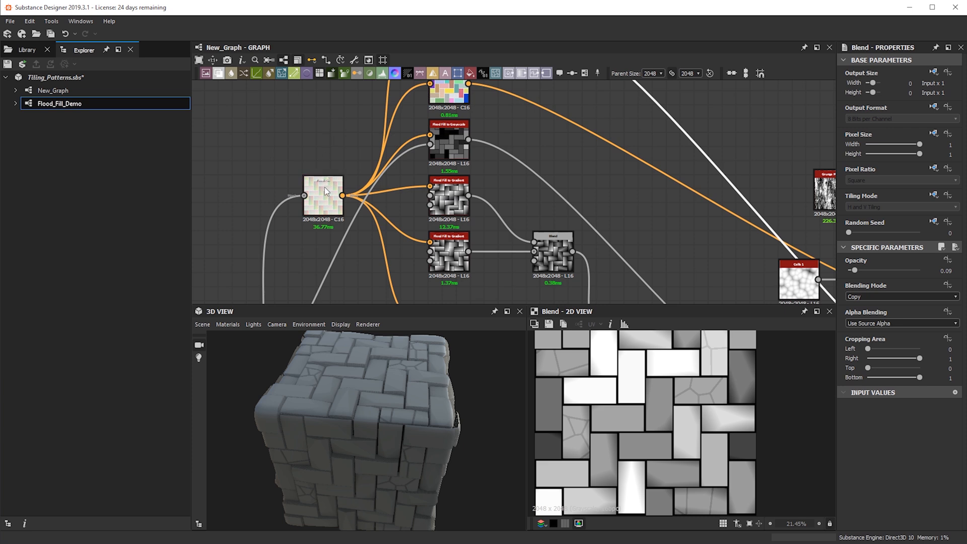
pyautogui.scroll(-2, 329, 186)
pyautogui.moveTo(330, 186); pyautogui.dragTo(331, 227, button='middle')
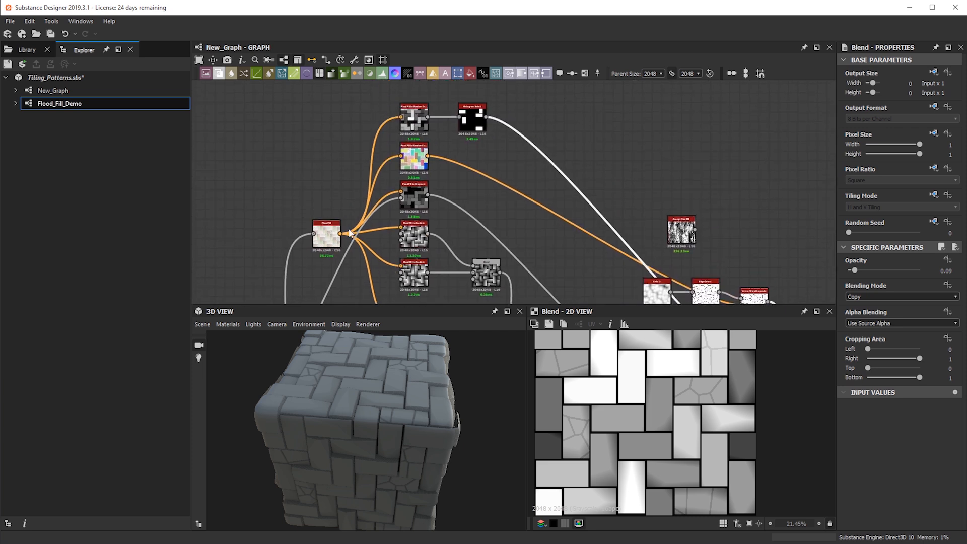
pyautogui.scroll(-2, 399, 188)
pyautogui.scroll(5, 322, 253)
pyautogui.moveTo(307, 298); pyautogui.dragTo(314, 278, button='middle')
pyautogui.scroll(-3, 302, 231)
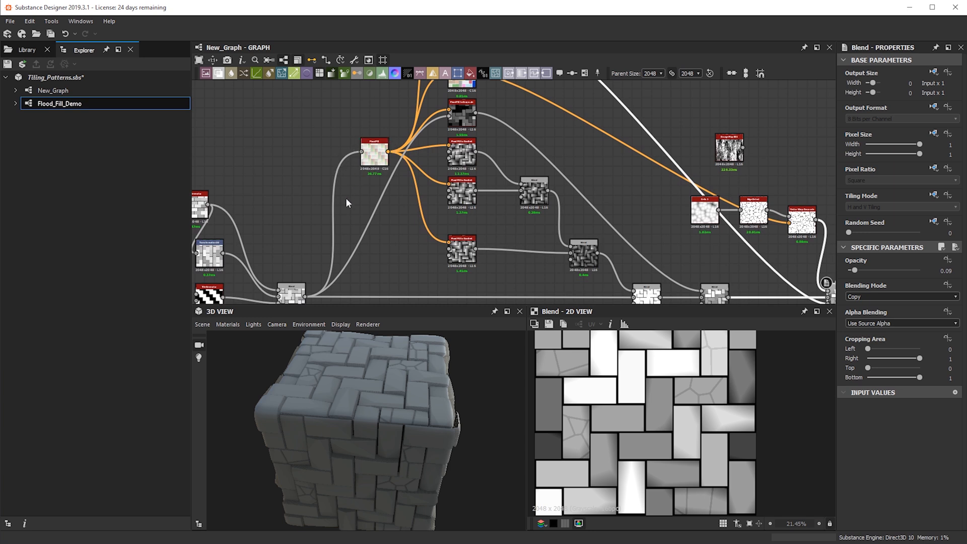
pyautogui.moveTo(400, 144); pyautogui.dragTo(380, 204, button='middle')
pyautogui.scroll(2, 379, 204)
pyautogui.moveTo(340, 218)
pyautogui.mouseDown()
pyautogui.moveTo(337, 263)
pyautogui.moveTo(330, 216)
pyautogui.mouseUp()
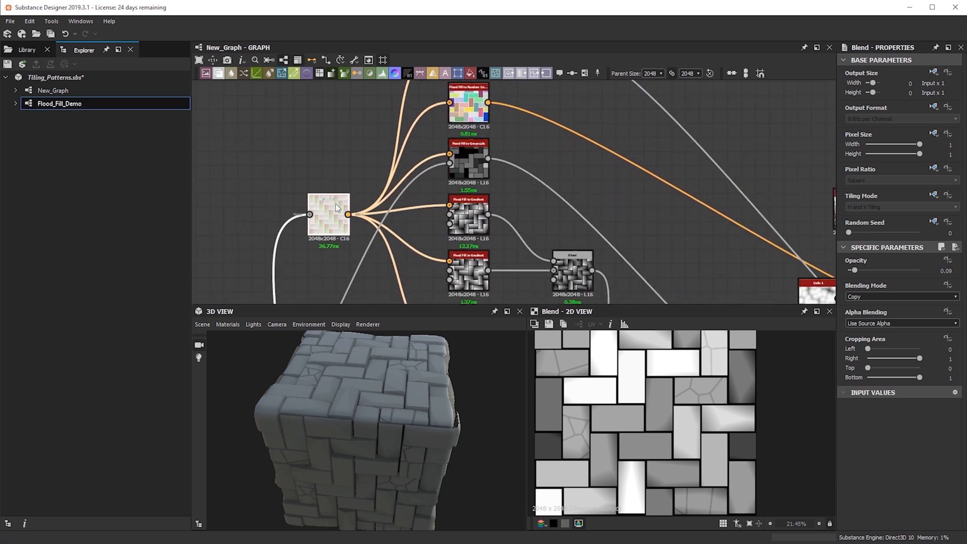
pyautogui.press('f')
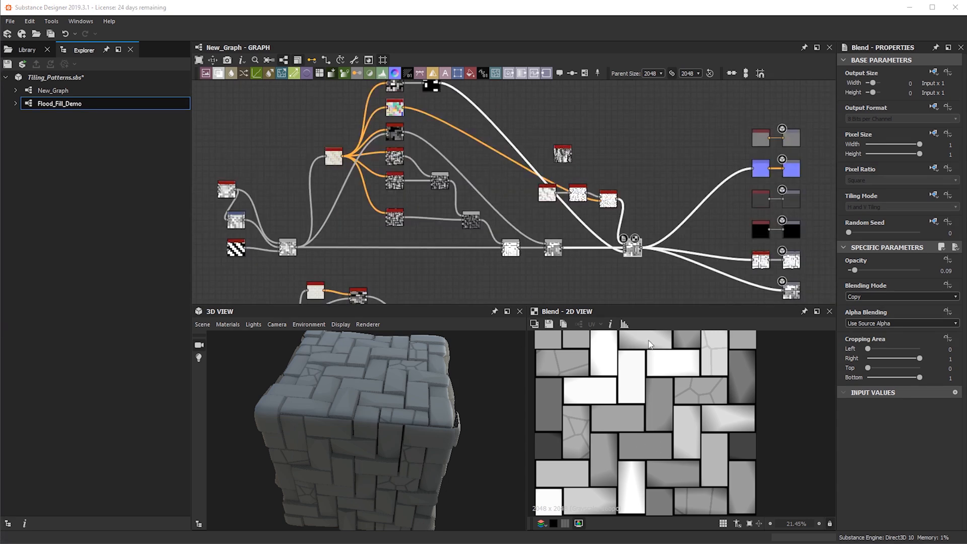
pyautogui.scroll(2, 577, 196)
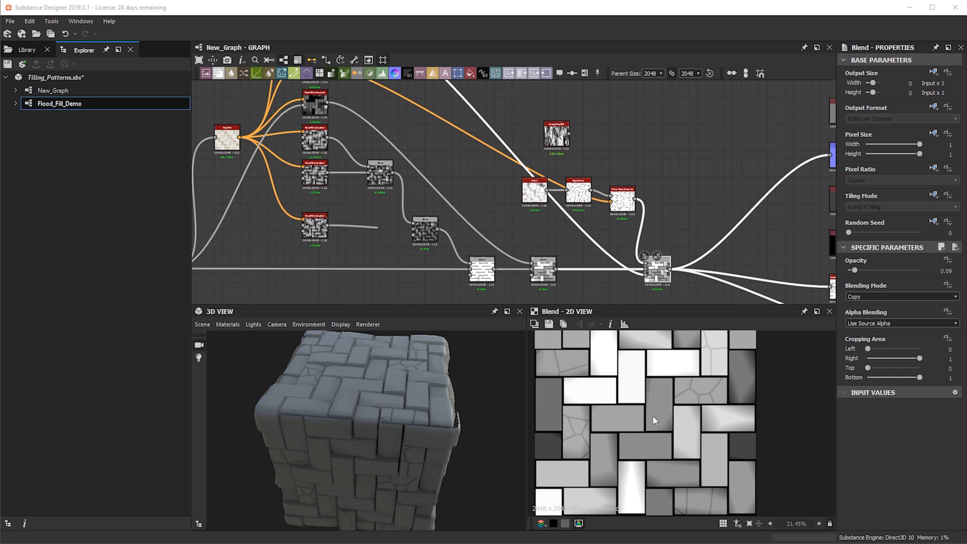
pyautogui.scroll(3, 628, 378)
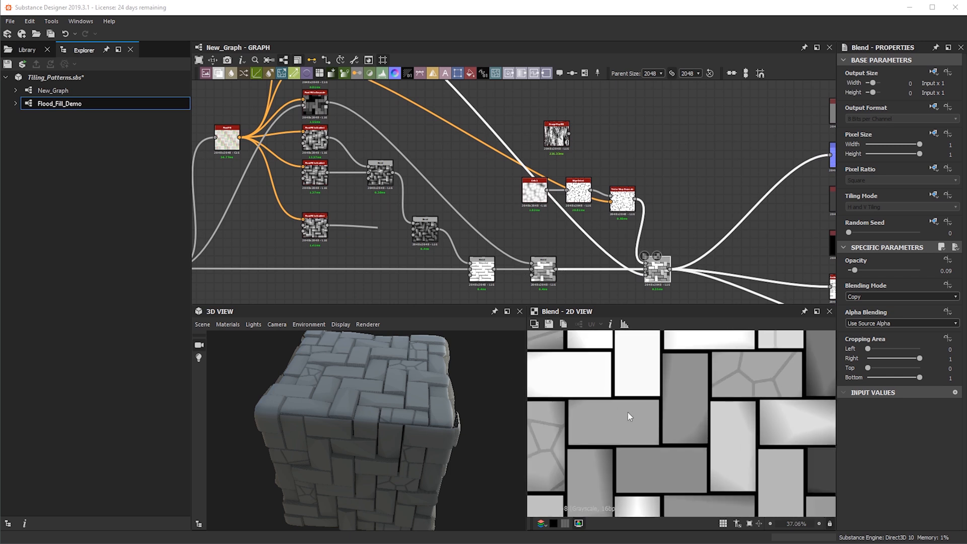
pyautogui.scroll(-5, 636, 370)
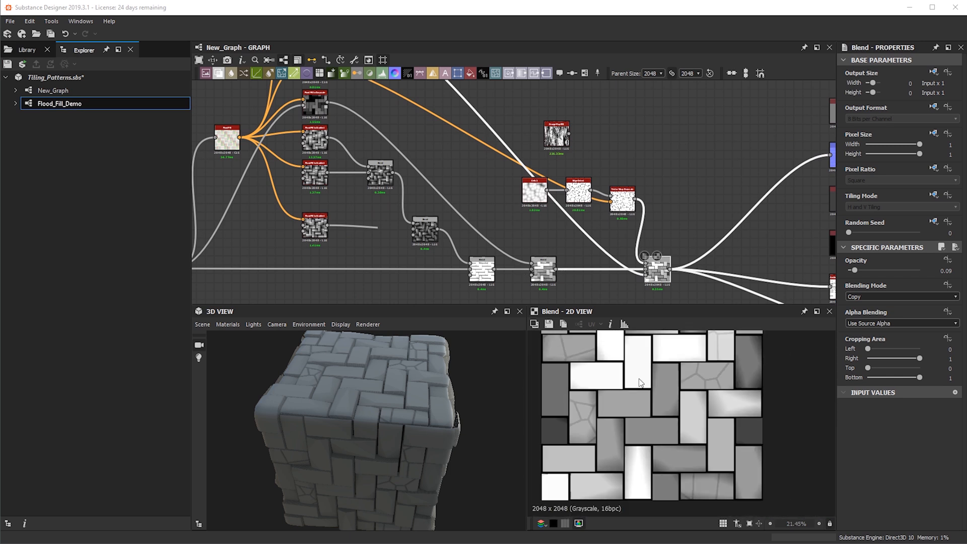
pyautogui.scroll(2, 677, 442)
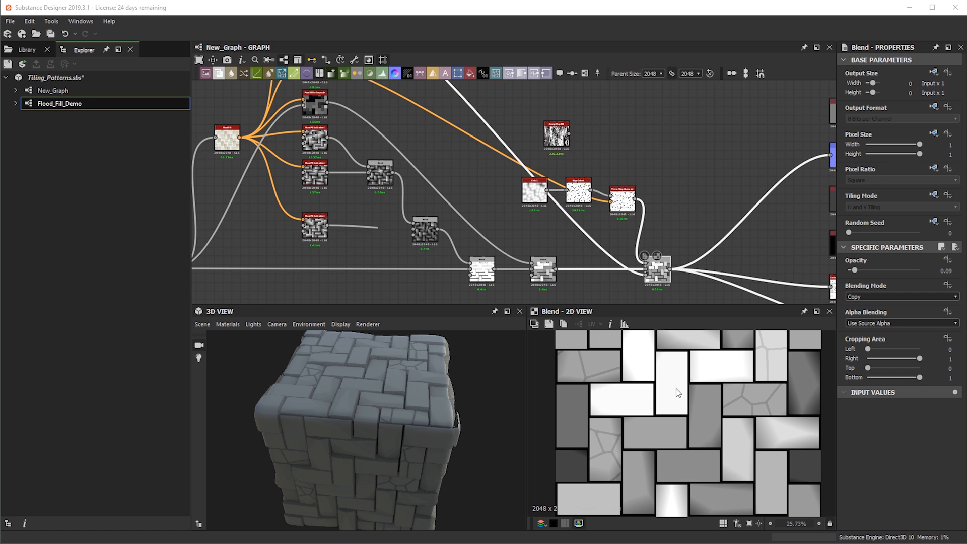
# Move the group of output nodes farther away from the final Blend to make room in the graph
pyautogui.scroll(-4, 657, 271)
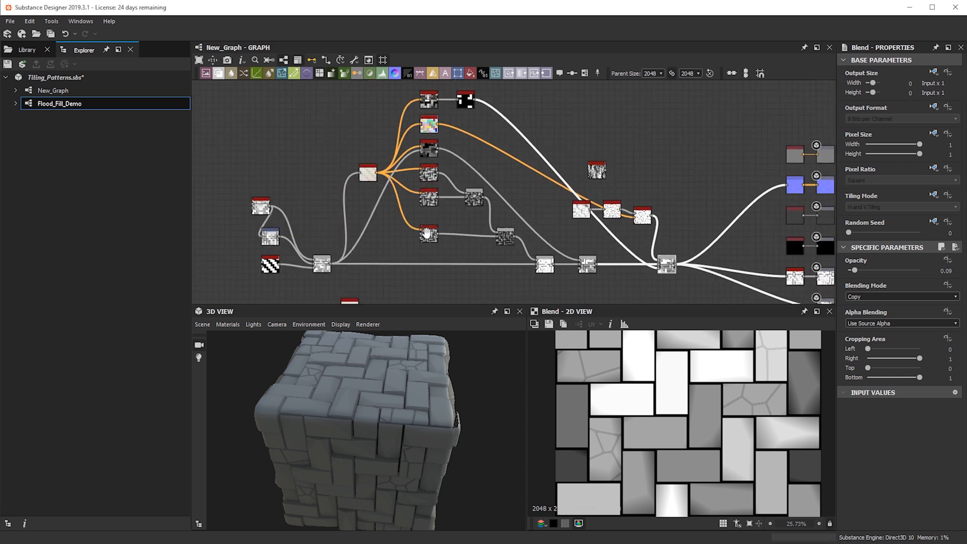
pyautogui.moveTo(650, 300); pyautogui.dragTo(531, 136)
pyautogui.moveTo(548, 172); pyautogui.dragTo(631, 172)
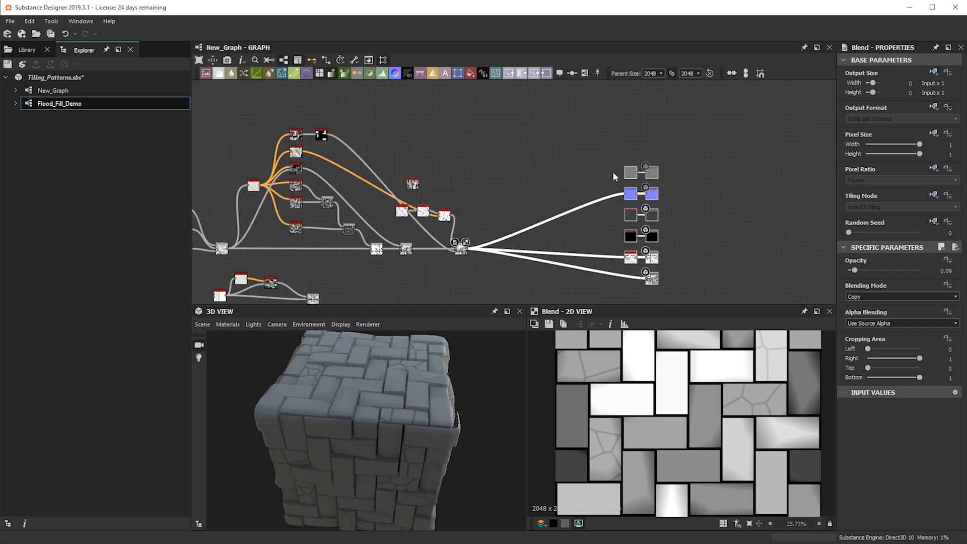
# Add a Flood Fill Mapper Grayscale node near the final Blend and feed it from the Flood Fill output
pyautogui.moveTo(282, 132); pyautogui.dragTo(397, 146, button='middle')
pyautogui.scroll(2, 397, 146)
pyautogui.press('space')
pyautogui.write('flood')
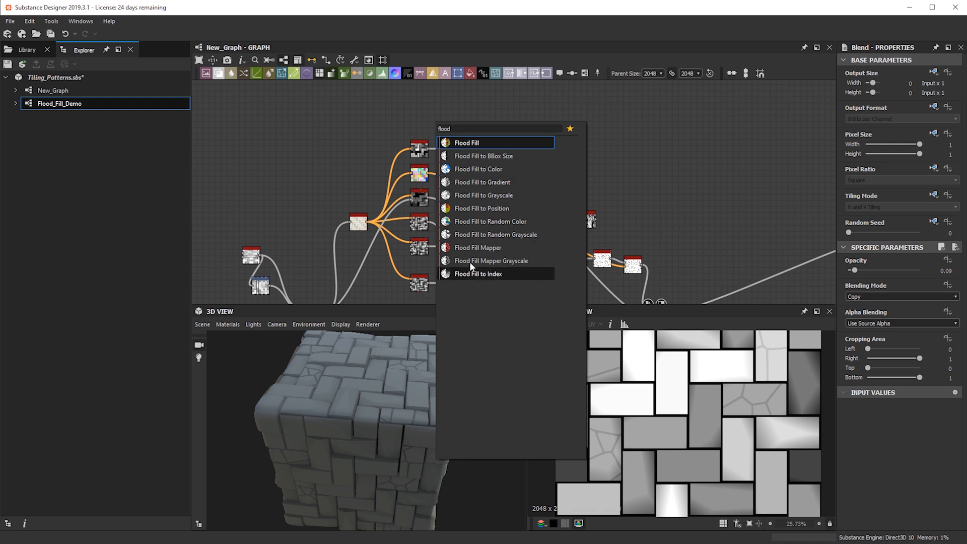
pyautogui.press('Escape')
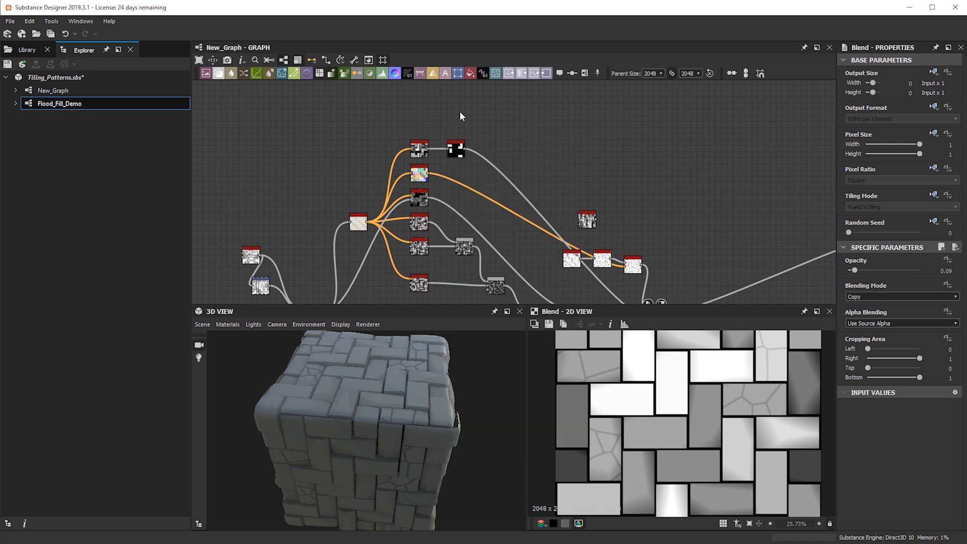
pyautogui.scroll(1, 455, 100)
pyautogui.moveTo(427, 119); pyautogui.dragTo(729, 214)
pyautogui.moveTo(729, 215); pyautogui.dragTo(666, 153, button='middle')
pyautogui.moveTo(287, 182); pyautogui.dragTo(690, 173)
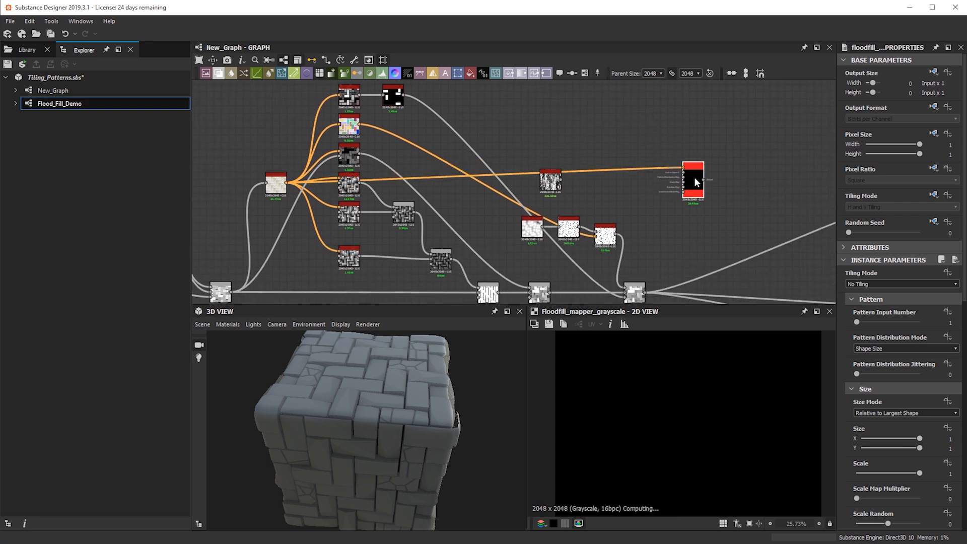
pyautogui.scroll(4, 687, 171)
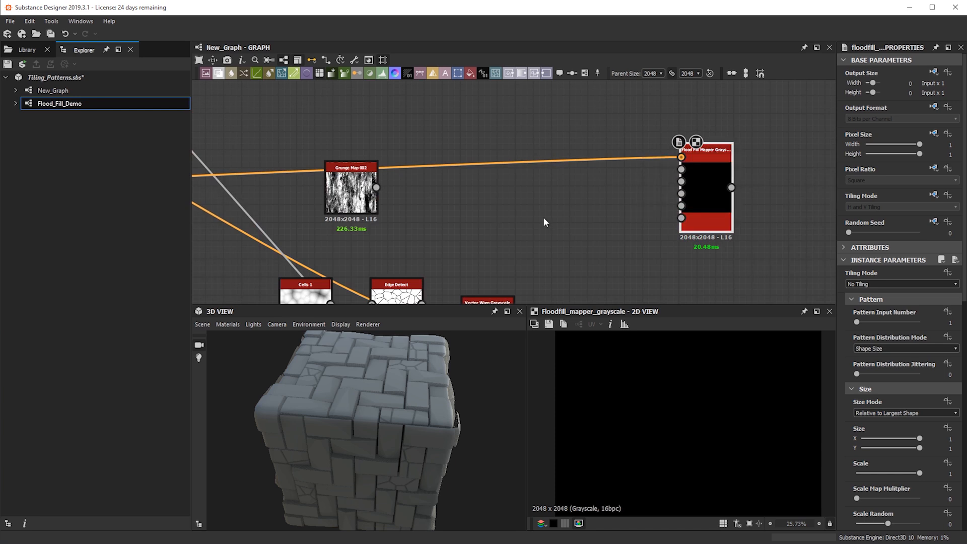
pyautogui.click(705, 168)
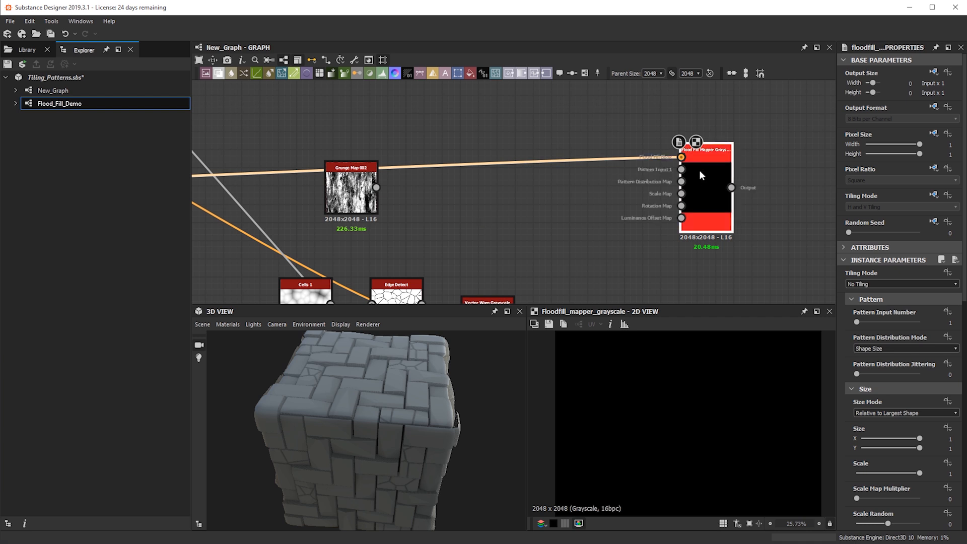
# Add a Tile Generator beside the Flood Fill Mapper Grayscale and connect it to the mapper's Pattern Input 1
pyautogui.click(538, 212)
pyautogui.press('space')
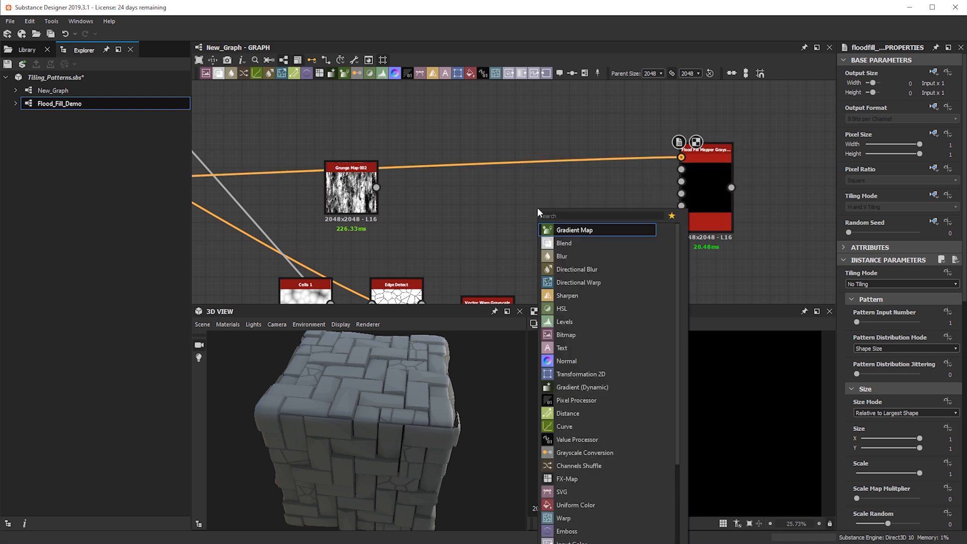
pyautogui.write('tile')
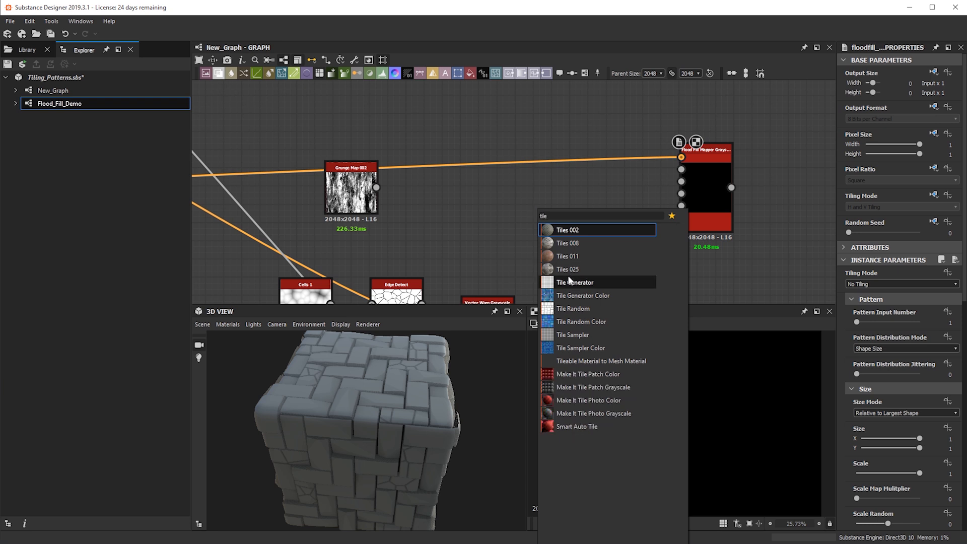
pyautogui.click(570, 281)
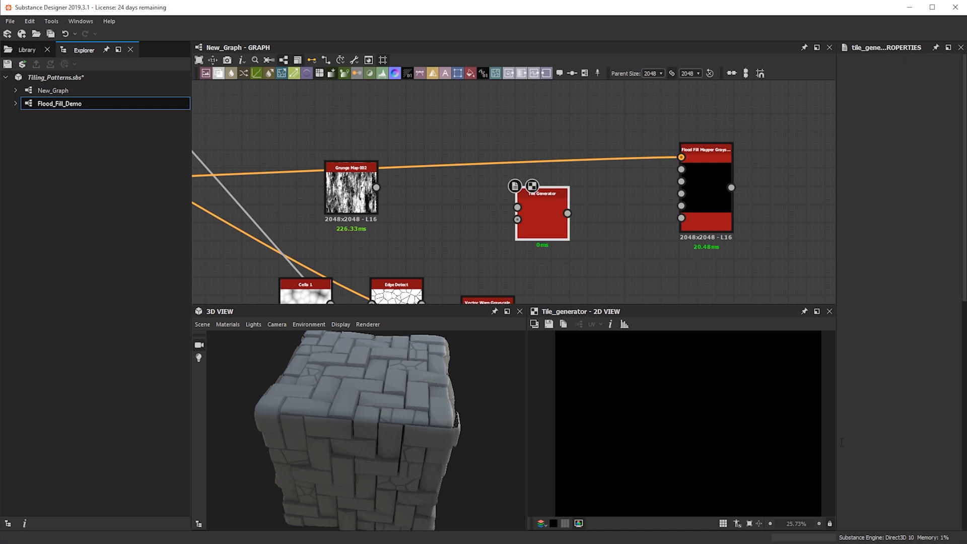
pyautogui.scroll(-1, 680, 362)
pyautogui.moveTo(542, 216); pyautogui.dragTo(596, 234)
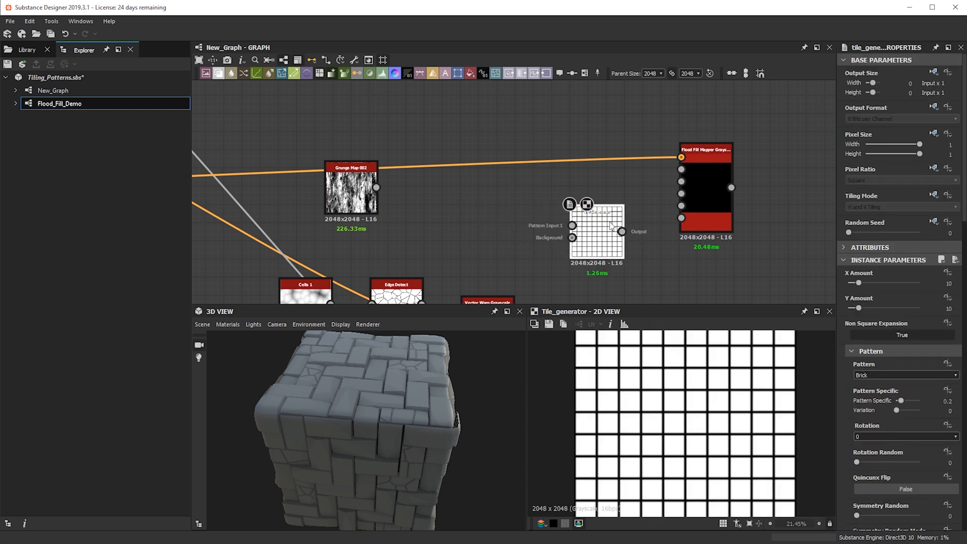
pyautogui.scroll(-3, 665, 420)
pyautogui.moveTo(622, 233); pyautogui.dragTo(682, 169)
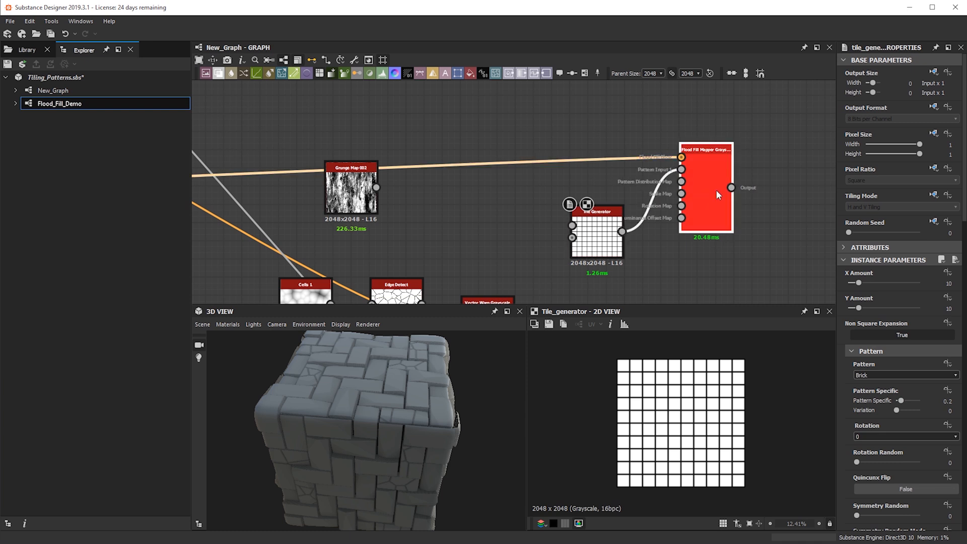
# Preview the Flood Fill Mapper Grayscale in the 2D view and inspect the grid pattern mapped onto each brick
pyautogui.doubleClick(685, 213)
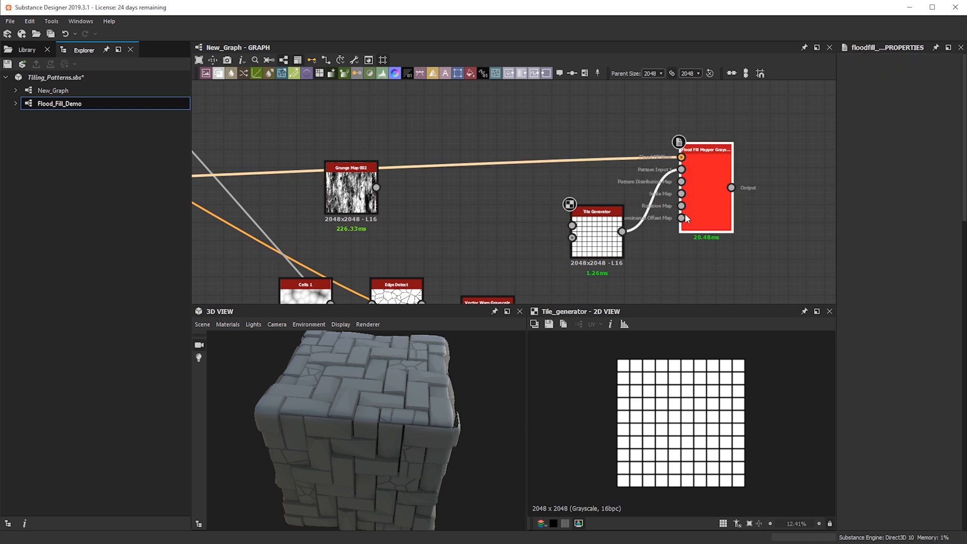
pyautogui.scroll(10, 683, 461)
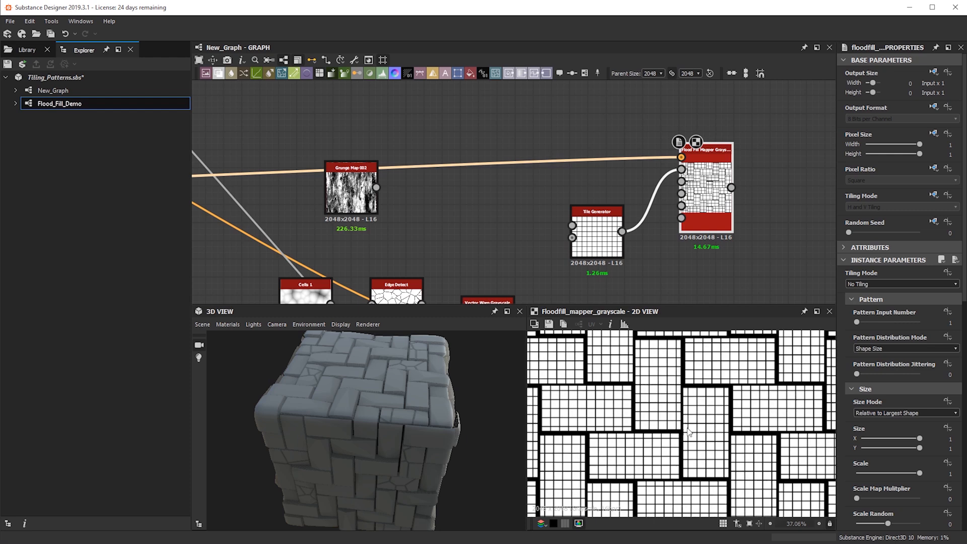
pyautogui.scroll(-3, 632, 385)
pyautogui.moveTo(631, 385); pyautogui.dragTo(677, 440, button='middle')
pyautogui.moveTo(608, 409); pyautogui.dragTo(626, 378, button='middle')
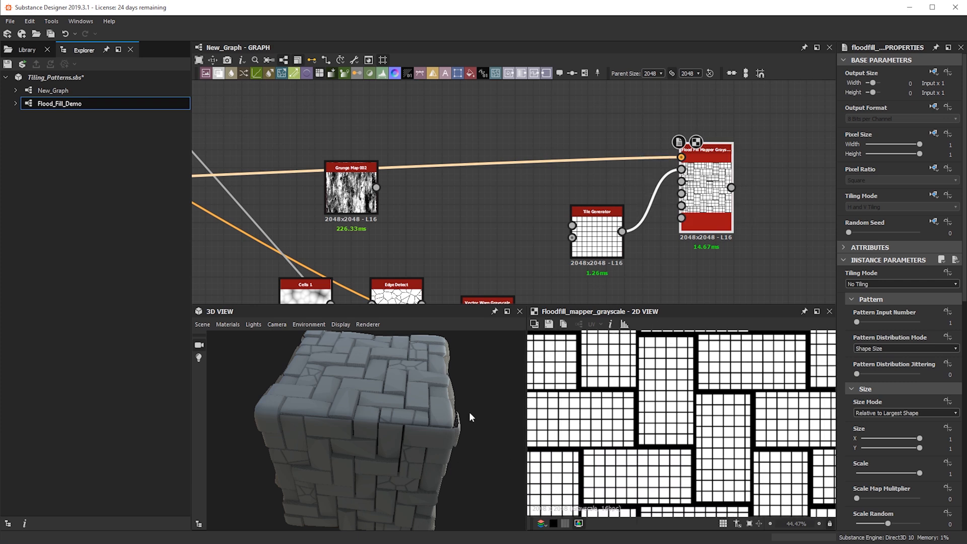
# Add a Blend node with the mapper output as foreground and the cracked-brick Blend as background
pyautogui.moveTo(761, 297); pyautogui.dragTo(613, 191, button='middle')
pyautogui.scroll(-2, 612, 191)
pyautogui.click(607, 210)
pyautogui.press('space')
pyautogui.write('b')
pyautogui.click(633, 231)
pyautogui.moveTo(481, 298); pyautogui.dragTo(626, 218)
pyautogui.moveTo(582, 102); pyautogui.dragTo(634, 208)
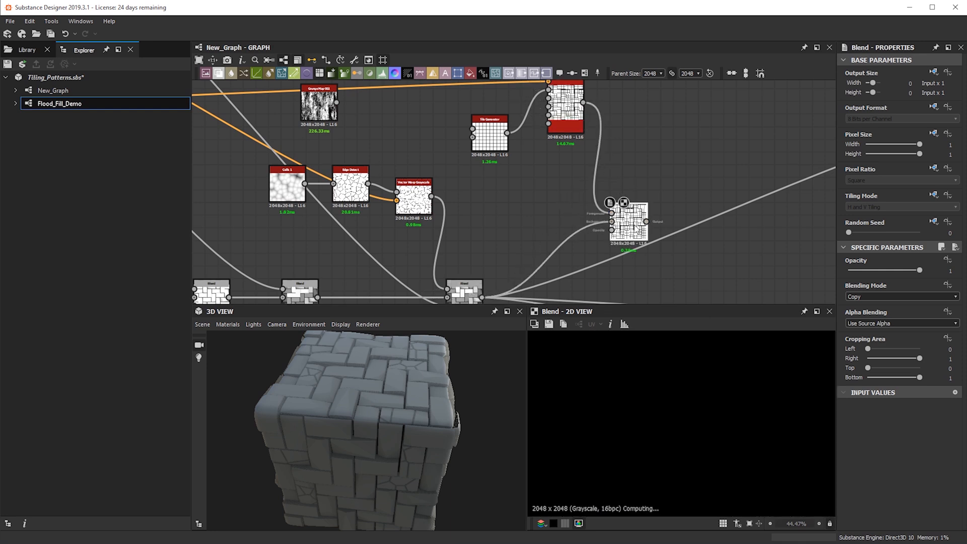
# Set the new Blend to Multiply at 0.08 opacity and transfer the previous Blend's outgoing material connections to it
pyautogui.moveTo(860, 271); pyautogui.dragTo(917, 268)
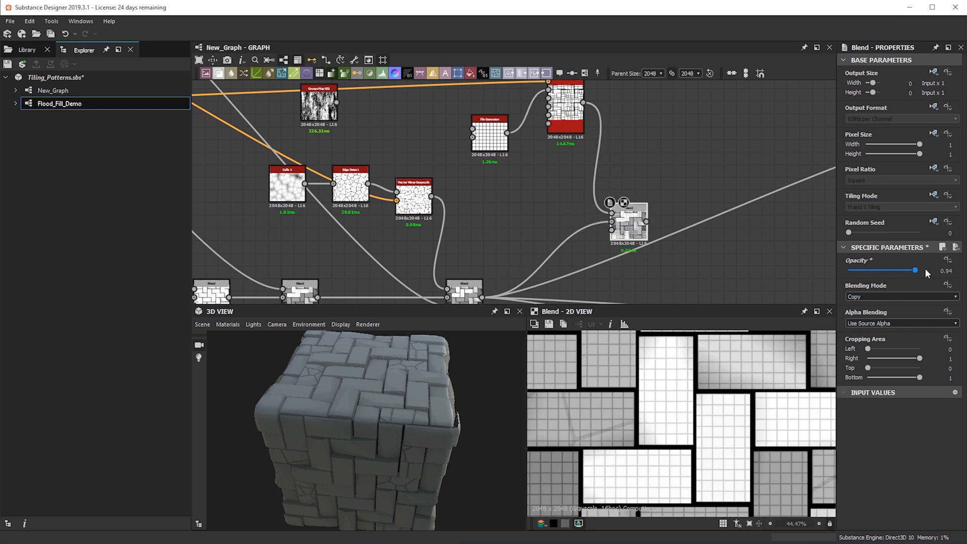
pyautogui.scroll(-4, 873, 296)
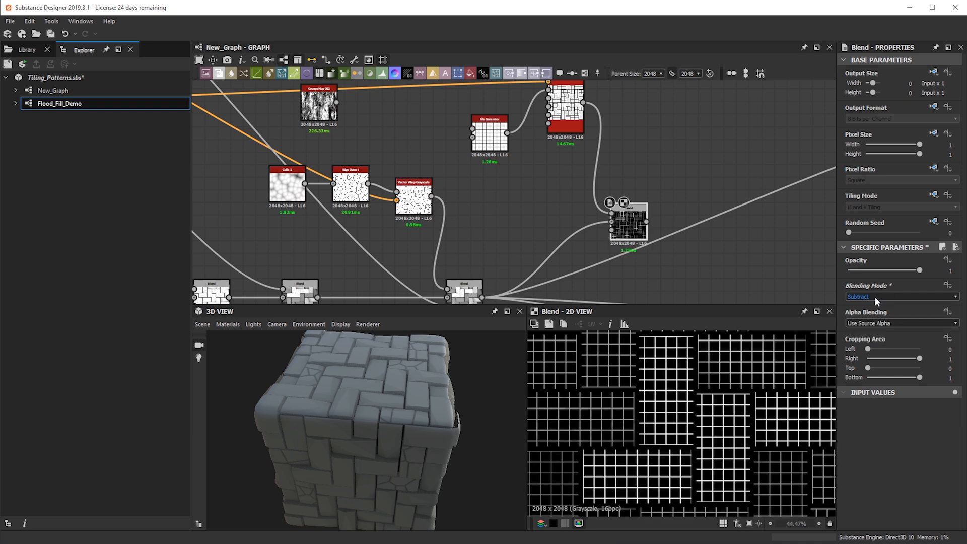
pyautogui.scroll(-1, 875, 296)
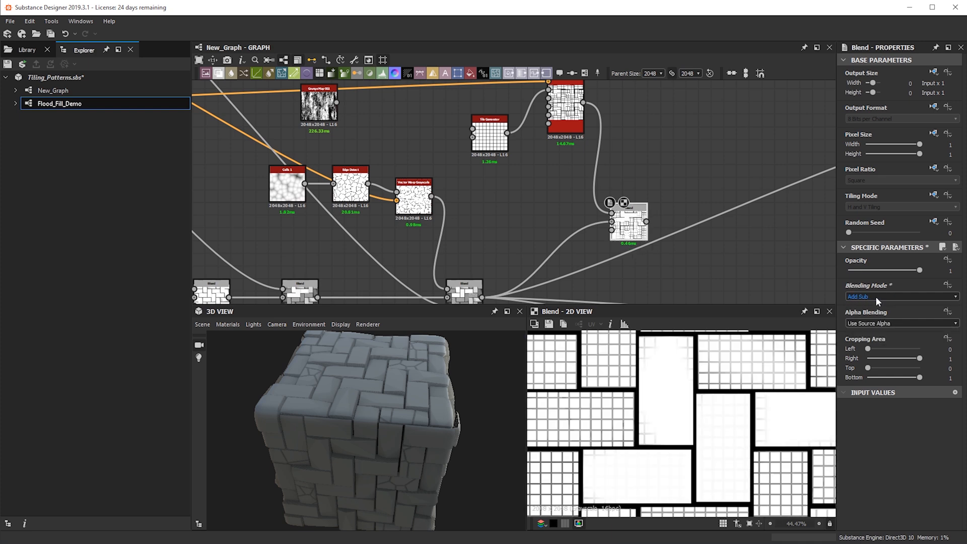
pyautogui.scroll(2, 875, 296)
pyautogui.moveTo(919, 270); pyautogui.dragTo(853, 270)
pyautogui.scroll(-2, 656, 189)
pyautogui.keyDown('shift'); pyautogui.moveTo(526, 276); pyautogui.dragTo(641, 217); pyautogui.keyUp('shift')
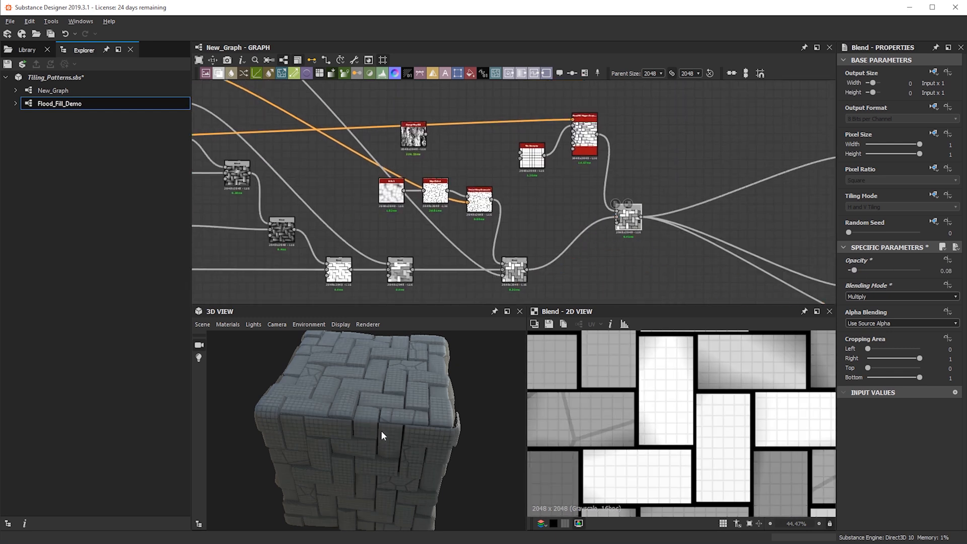
# Inspect the grid on the bricks in the 3D view and align the new Multiply Blend with the cracked-brick Blend
pyautogui.scroll(5, 441, 463)
pyautogui.moveTo(385, 434); pyautogui.dragTo(359, 397)
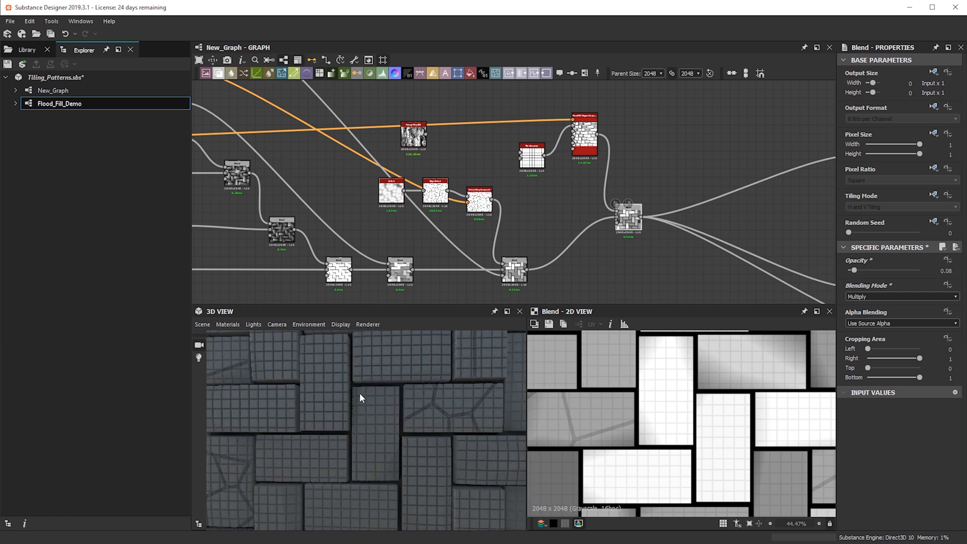
pyautogui.moveTo(632, 231); pyautogui.dragTo(658, 281)
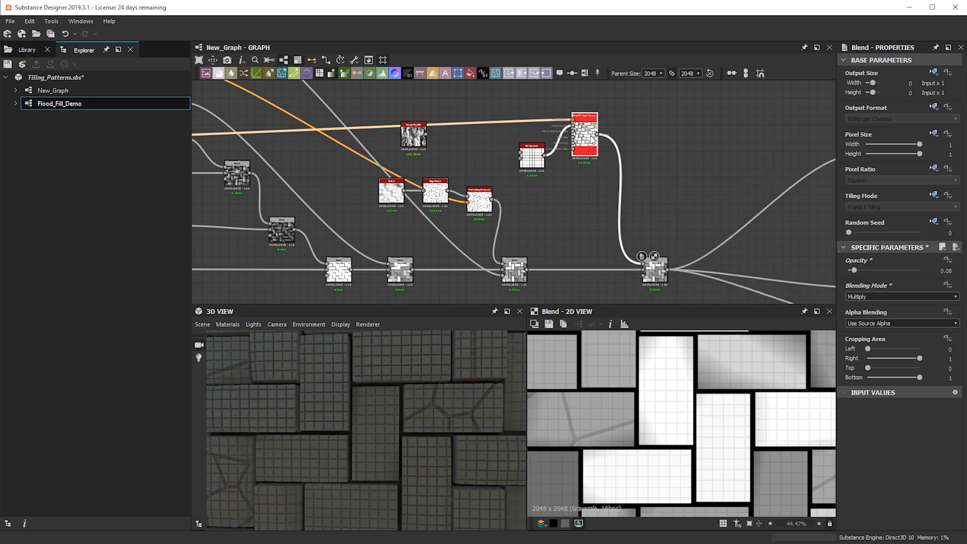
# Try a Scale of 0.33 on the Flood Fill Mapper Grayscale, check it in the 3D view, and restore the Scale to 1
pyautogui.doubleClick(578, 133)
pyautogui.scroll(1, 579, 136)
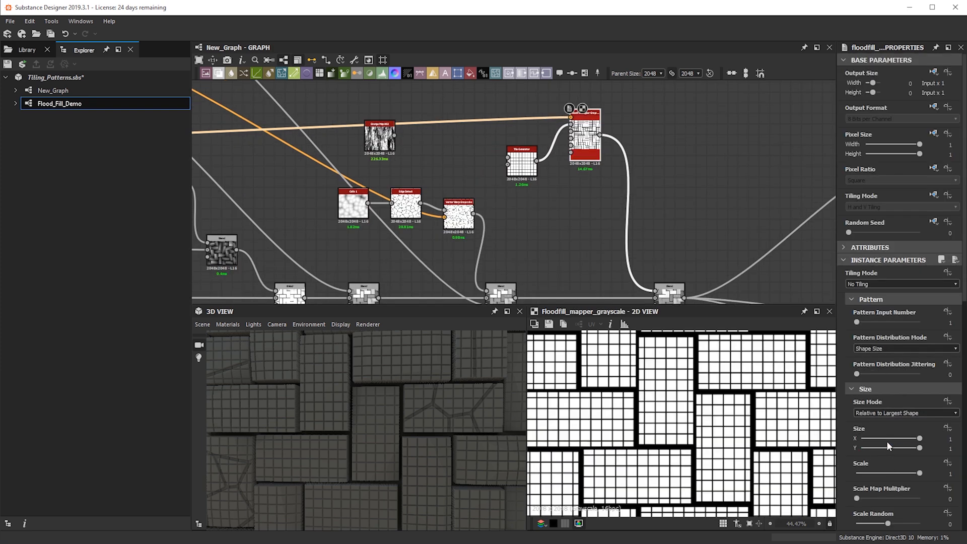
pyautogui.click(890, 473)
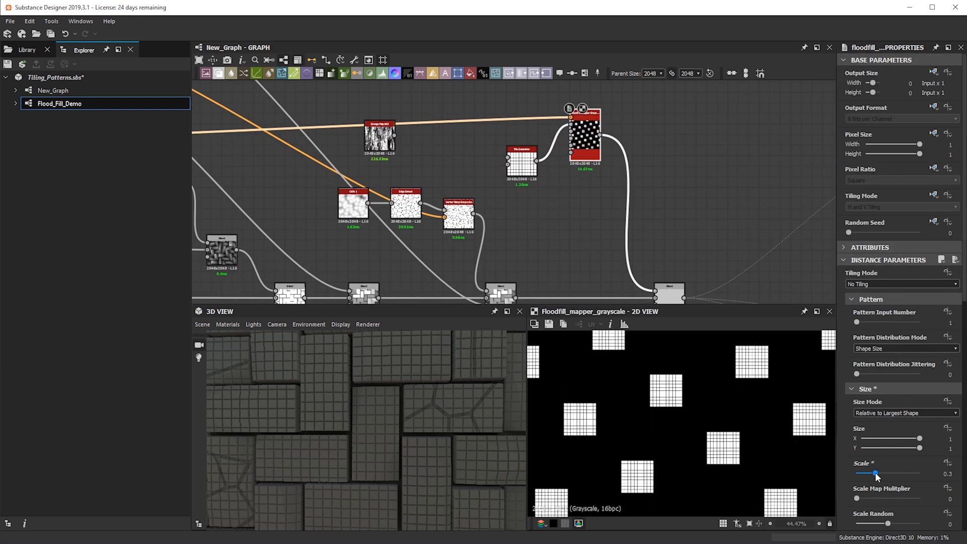
pyautogui.hotkey('ctrl', 'z')
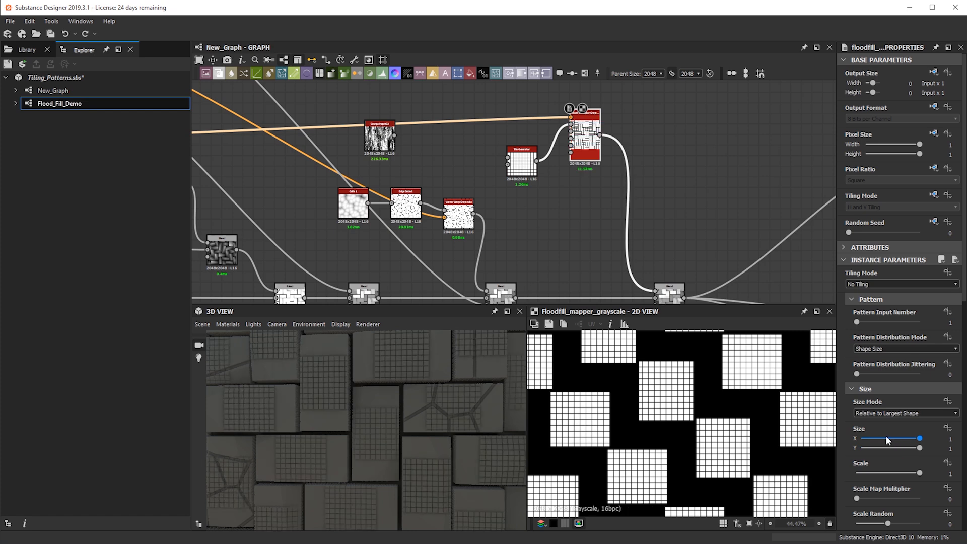
pyautogui.click(876, 473)
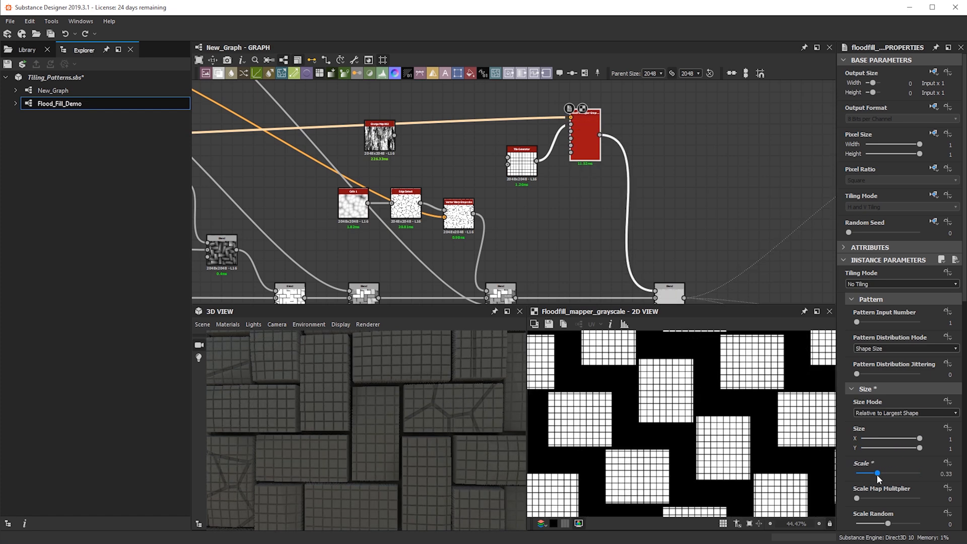
pyautogui.keyDown('alt'); pyautogui.moveTo(448, 419); pyautogui.dragTo(464, 422, button='right'); pyautogui.keyUp('alt')
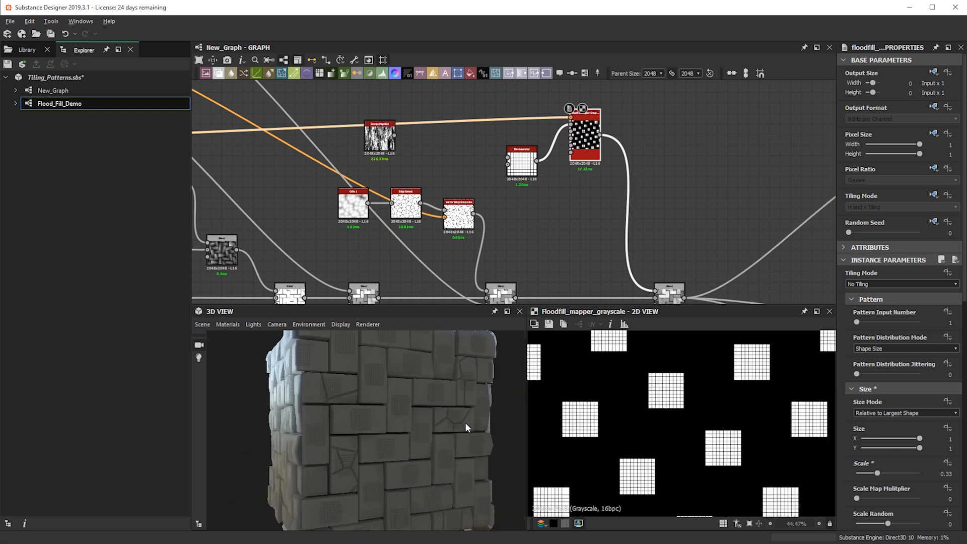
pyautogui.keyDown('alt'); pyautogui.moveTo(405, 442); pyautogui.dragTo(392, 395); pyautogui.keyUp('alt')
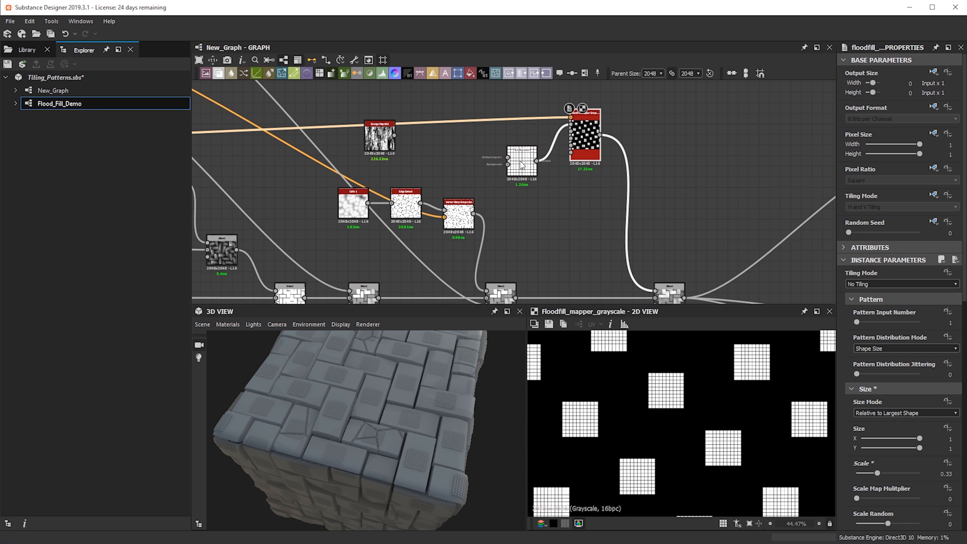
pyautogui.moveTo(876, 472); pyautogui.dragTo(919, 472)
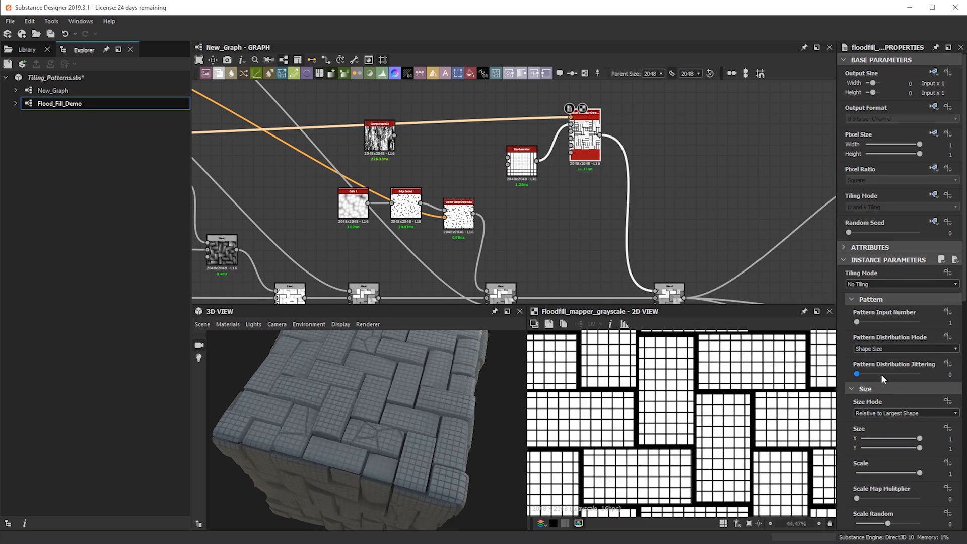
# Set the mapper's Pattern Input Number to 2 and duplicate the Tile Generator, placing the copy beneath the original
pyautogui.moveTo(863, 318); pyautogui.dragTo(865, 319)
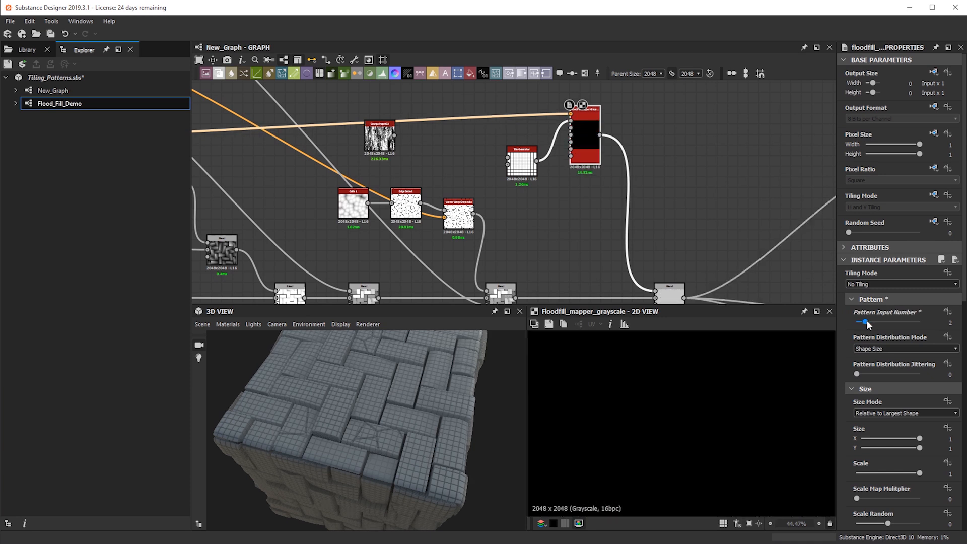
pyautogui.moveTo(534, 168); pyautogui.dragTo(524, 135)
pyautogui.moveTo(583, 143); pyautogui.dragTo(605, 147)
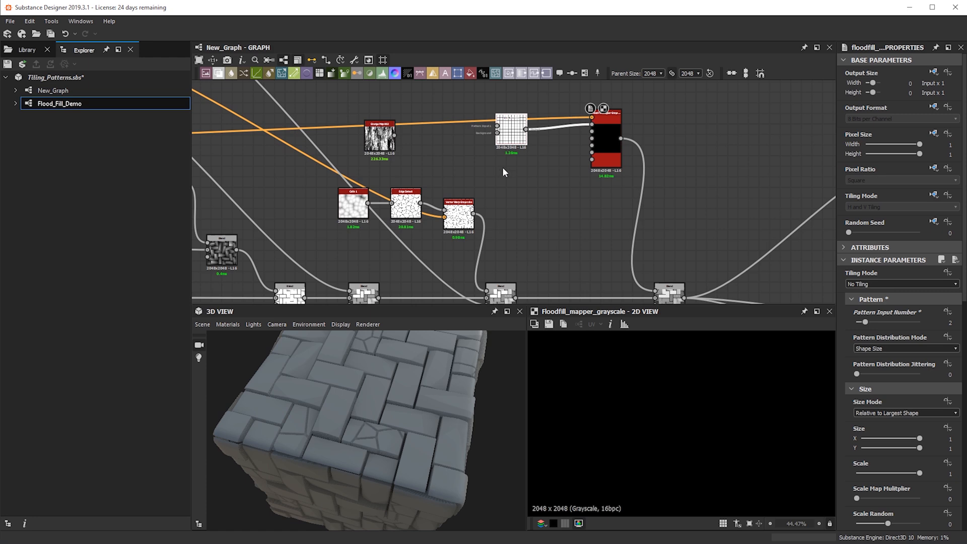
pyautogui.moveTo(587, 115); pyautogui.dragTo(589, 122)
pyautogui.hotkey('ctrl', 'd')
pyautogui.moveTo(515, 197)
pyautogui.mouseDown()
pyautogui.moveTo(518, 168)
pyautogui.moveTo(514, 178)
pyautogui.mouseUp()
pyautogui.scroll(2, 580, 140)
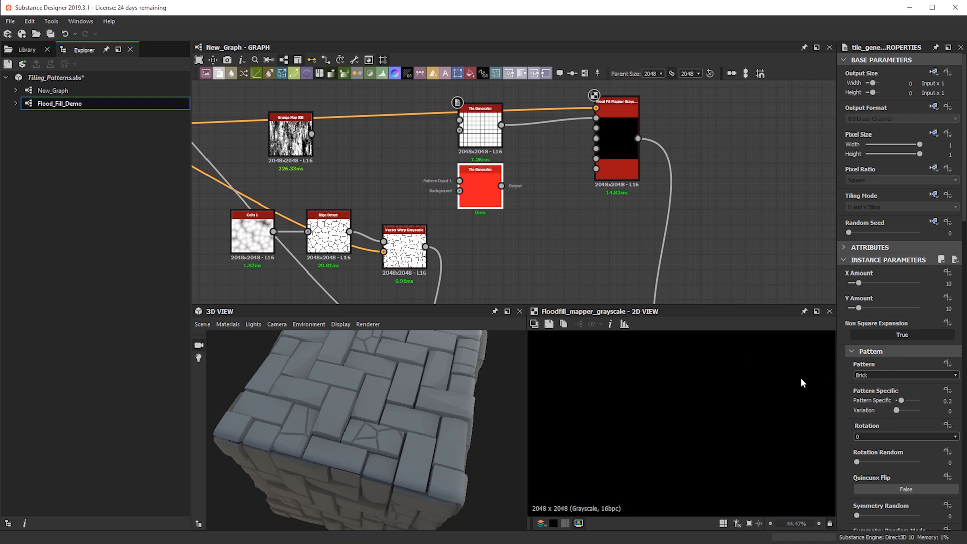
# Set the duplicated Tile Generator's pattern to Disc, connect it to the mapper's Pattern Input 2, and preview the mapper
pyautogui.click(902, 375)
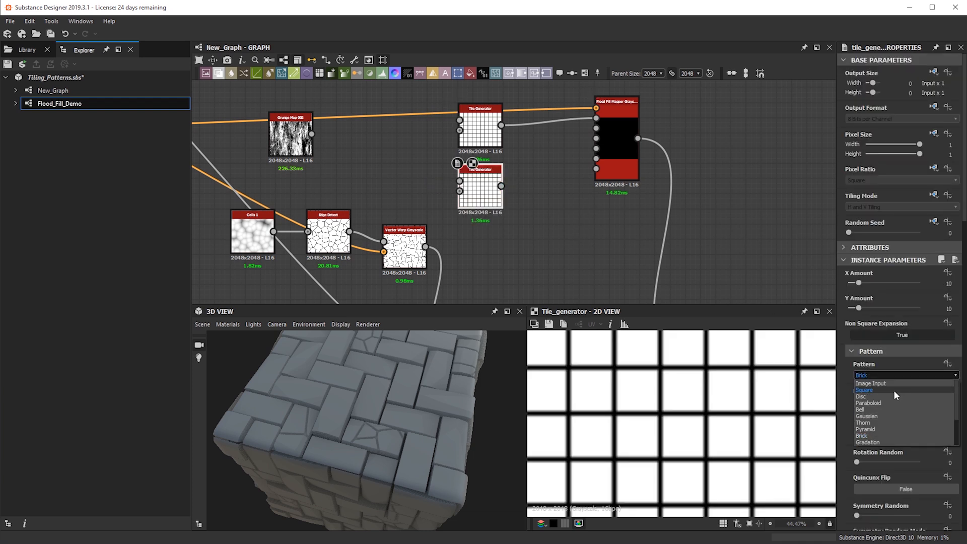
pyautogui.click(894, 395)
pyautogui.moveTo(501, 186); pyautogui.dragTo(614, 126)
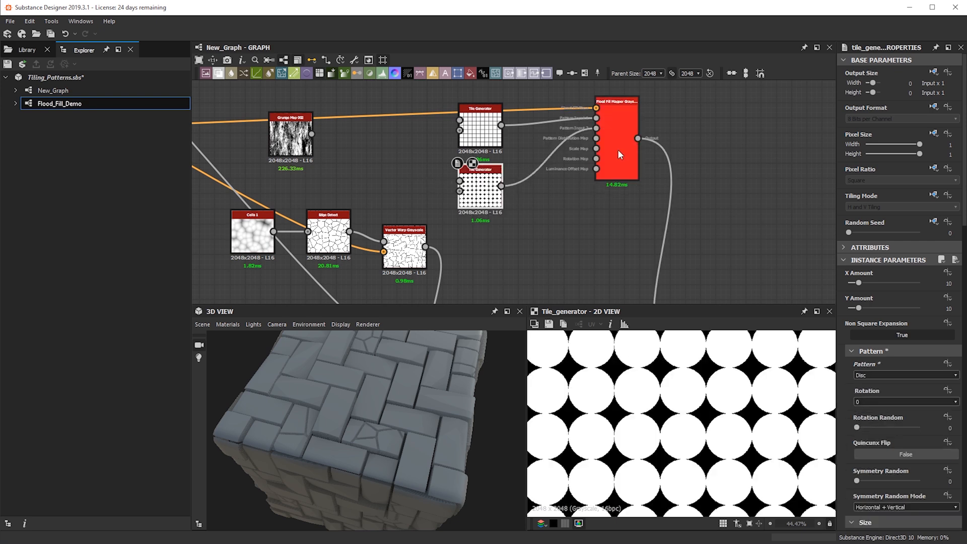
pyautogui.doubleClick(618, 152)
# Examine how the disc pattern is distributed over the bricks in the 2D and 3D views
pyautogui.scroll(-2, 674, 196)
pyautogui.moveTo(633, 270); pyautogui.dragTo(561, 157, button='middle')
pyautogui.moveTo(453, 433); pyautogui.dragTo(338, 415)
pyautogui.moveTo(641, 267); pyautogui.dragTo(637, 450, button='middle')
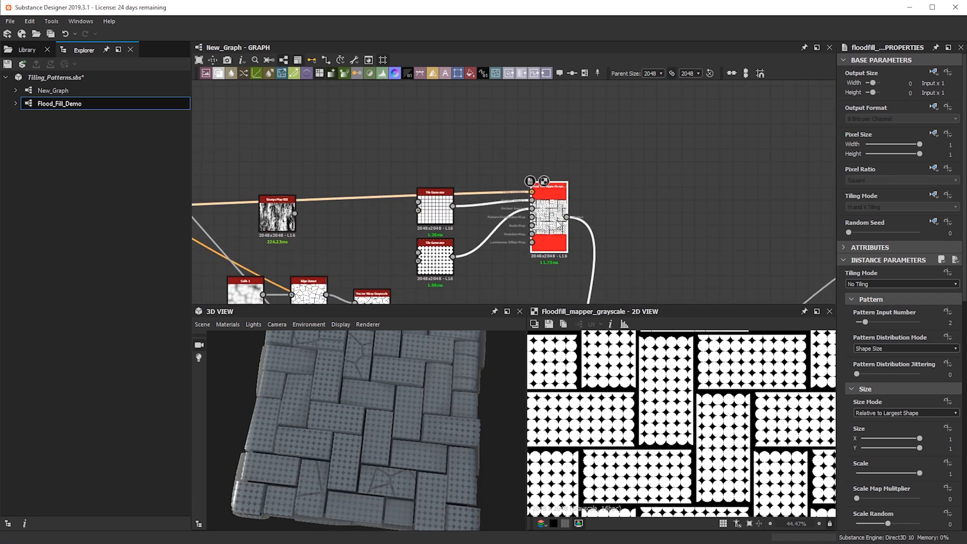
pyautogui.scroll(-3, 655, 435)
pyautogui.press('f')
pyautogui.moveTo(370, 426); pyautogui.dragTo(445, 397)
pyautogui.scroll(4, 444, 419)
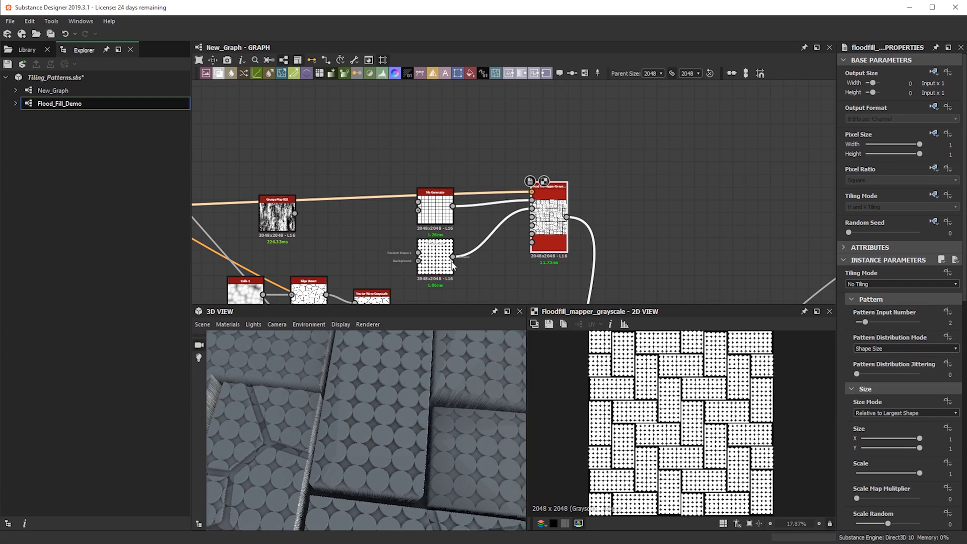
pyautogui.moveTo(445, 338); pyautogui.dragTo(342, 434)
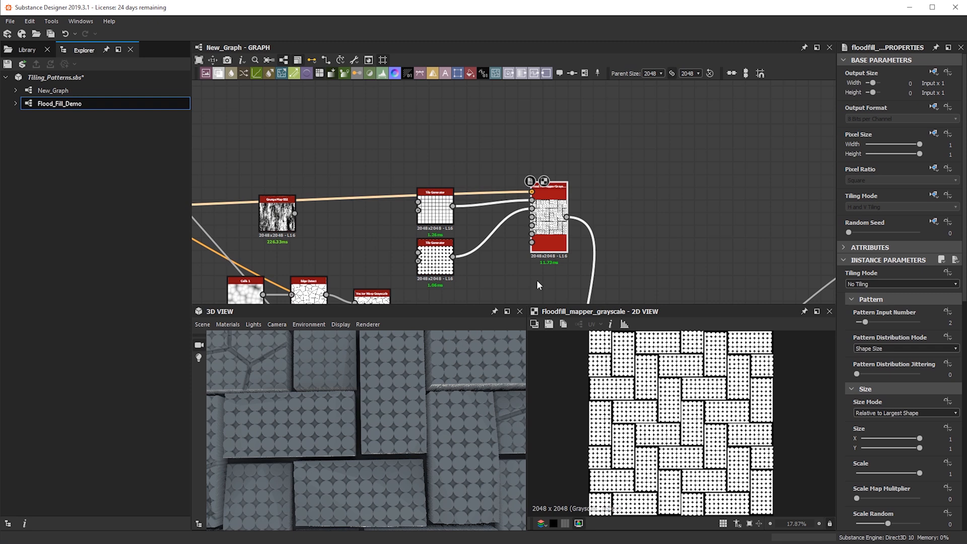
# Delete the Disc Tile Generator and move the remaining grid Tile Generator into the freed space beside the mapper
pyautogui.scroll(-1, 499, 267)
pyautogui.moveTo(496, 264); pyautogui.dragTo(538, 206, button='middle')
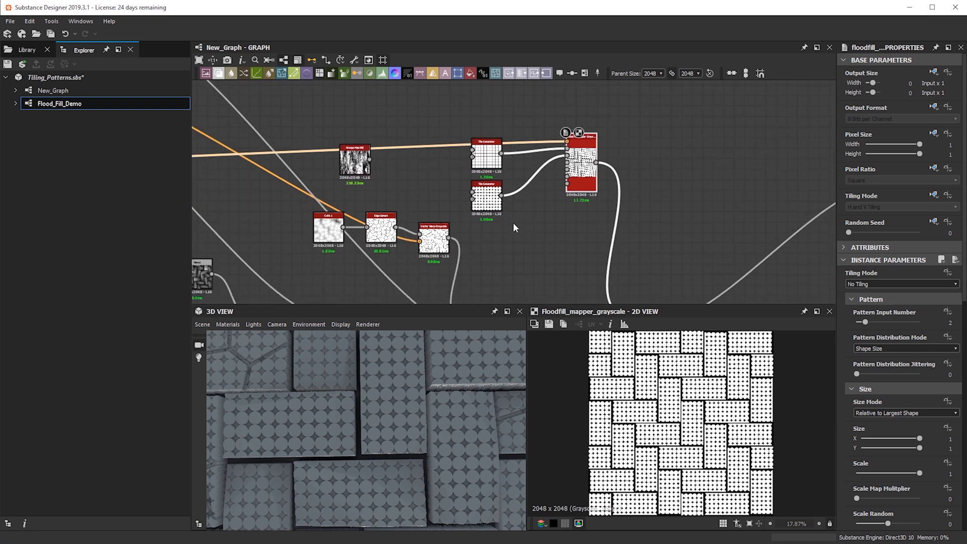
pyautogui.moveTo(514, 245); pyautogui.dragTo(520, 261, button='middle')
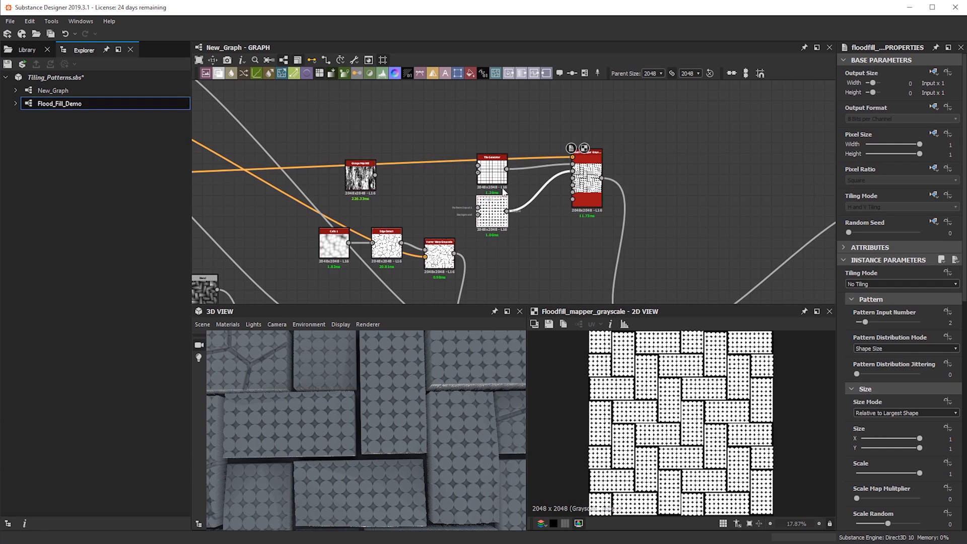
pyautogui.press('Delete')
pyautogui.moveTo(503, 183); pyautogui.dragTo(525, 209)
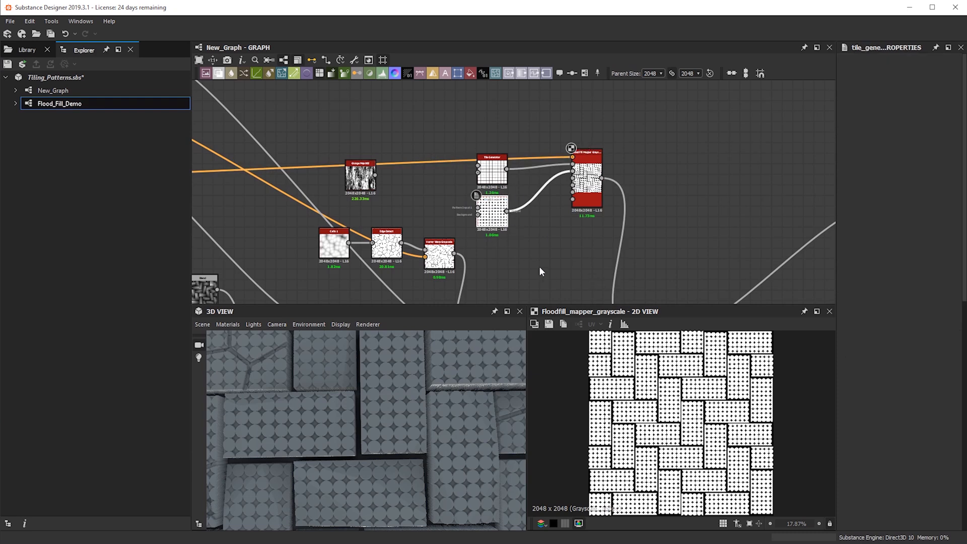
# Add a Shape node below the Tile Generator and set the square's Scale to 0.7
pyautogui.press('space')
pyautogui.write('shape')
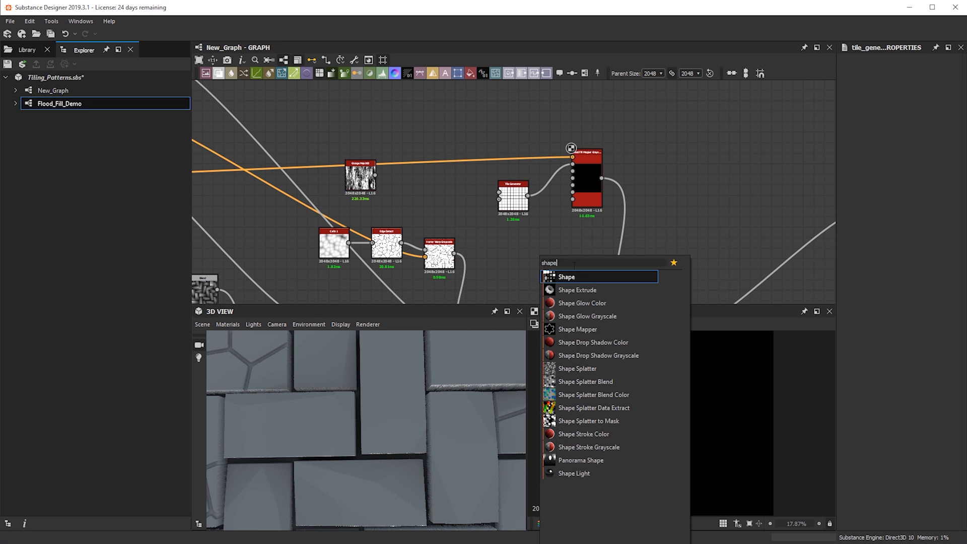
pyautogui.click(579, 275)
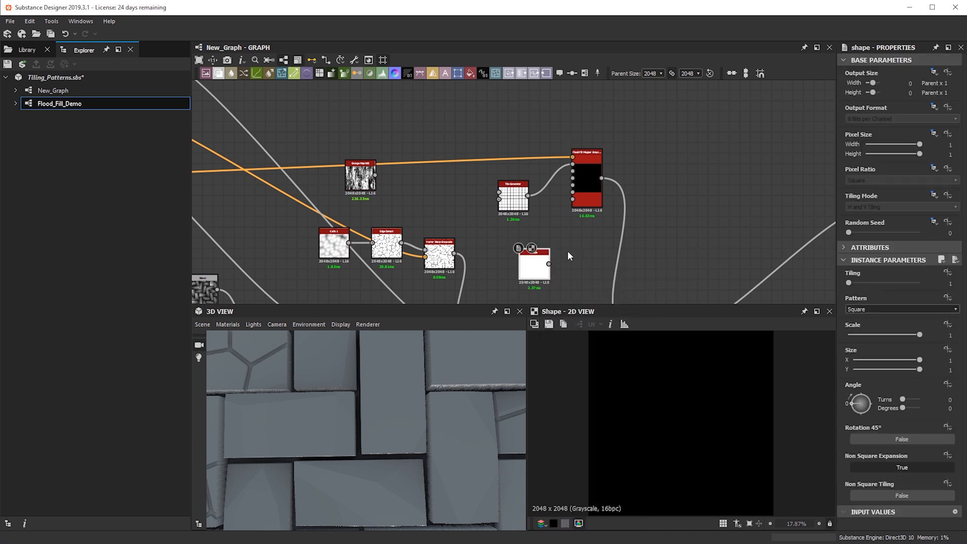
pyautogui.scroll(2, 544, 253)
pyautogui.moveTo(544, 253); pyautogui.dragTo(517, 208)
pyautogui.moveTo(905, 334); pyautogui.dragTo(898, 333)
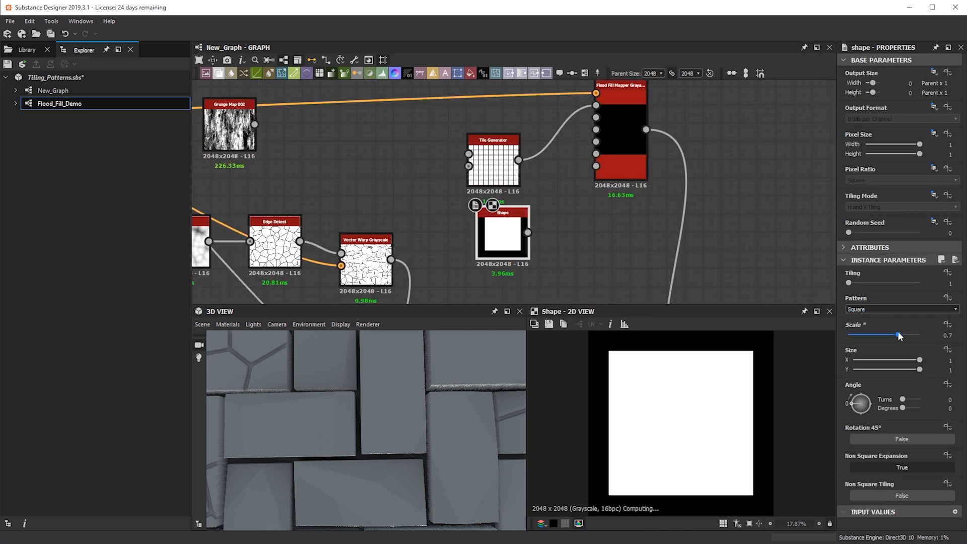
# Connect the Shape to the mapper's Pattern Input 1 in place of the Tile Generator, and delete the Tile Generator
pyautogui.moveTo(504, 235); pyautogui.dragTo(599, 105)
pyautogui.moveTo(497, 154); pyautogui.dragTo(501, 121)
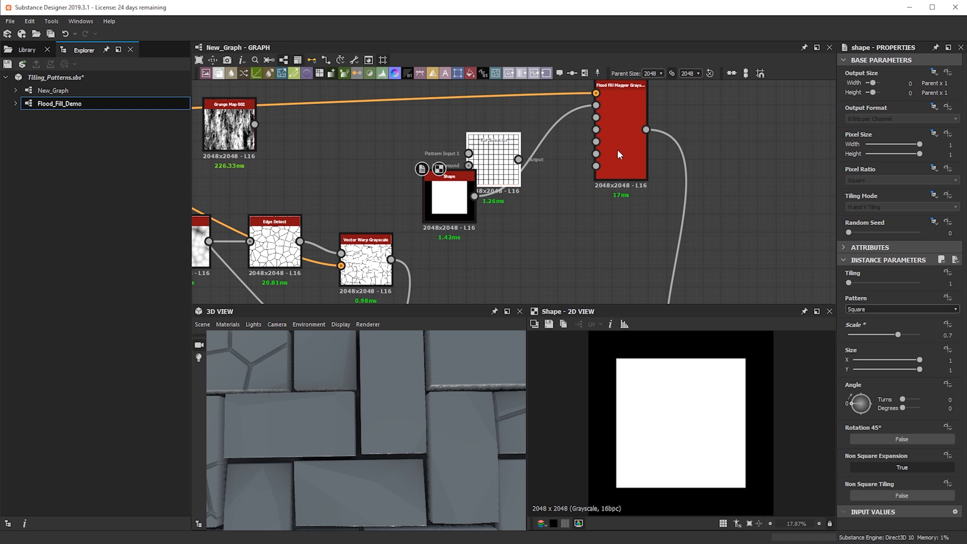
pyautogui.press('Delete')
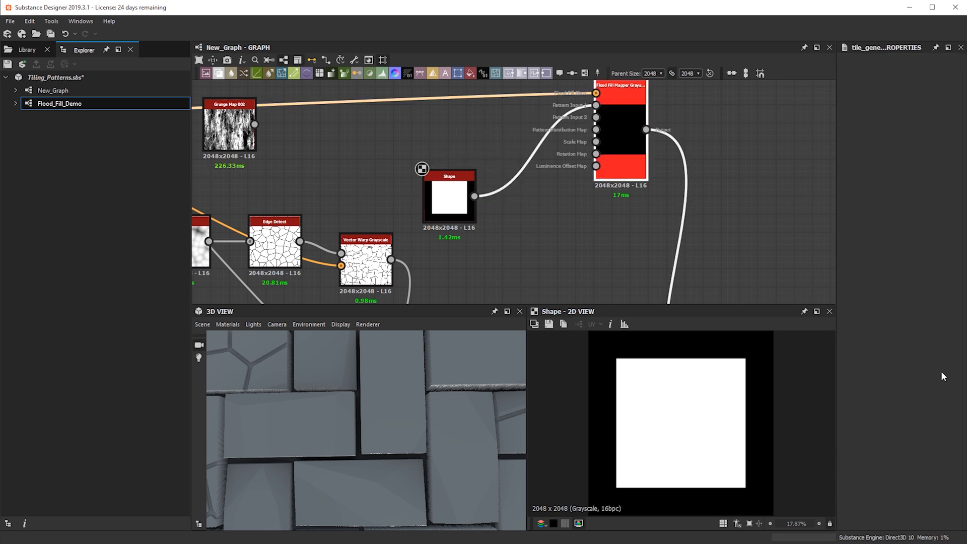
# Preview the Flood Fill Mapper Grayscale, set its Pattern Input Number to 1, and check the squares on the bricks in 3D
pyautogui.doubleClick(646, 109)
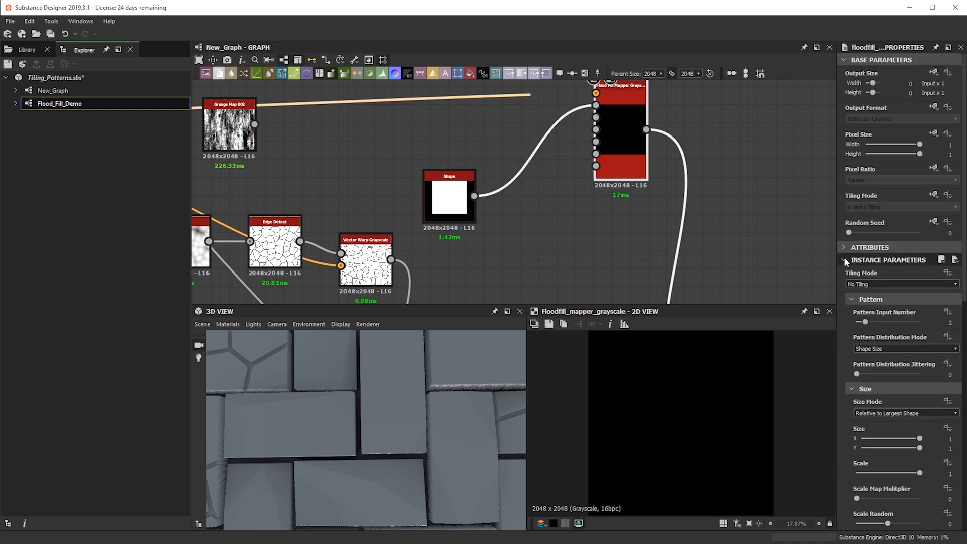
pyautogui.moveTo(865, 322); pyautogui.dragTo(859, 322)
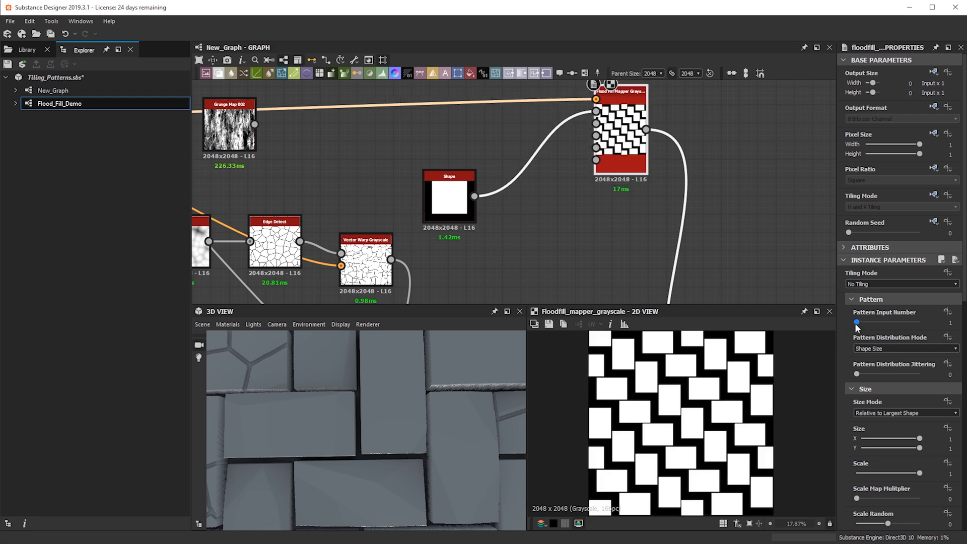
pyautogui.scroll(-2, 679, 227)
pyautogui.moveTo(679, 226); pyautogui.dragTo(653, 114, button='middle')
pyautogui.moveTo(418, 400); pyautogui.dragTo(471, 380)
pyautogui.scroll(-1, 552, 154)
pyautogui.moveTo(553, 154); pyautogui.dragTo(569, 164, button='middle')
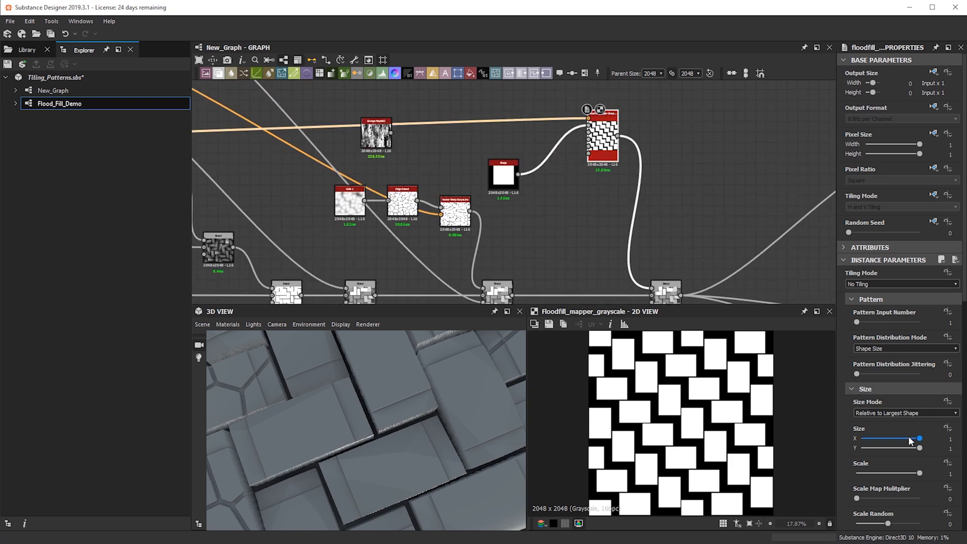
# Try a Size X of 0.72 on the mapper, undo it, and set Scale Random to -1
pyautogui.moveTo(907, 436); pyautogui.dragTo(903, 439)
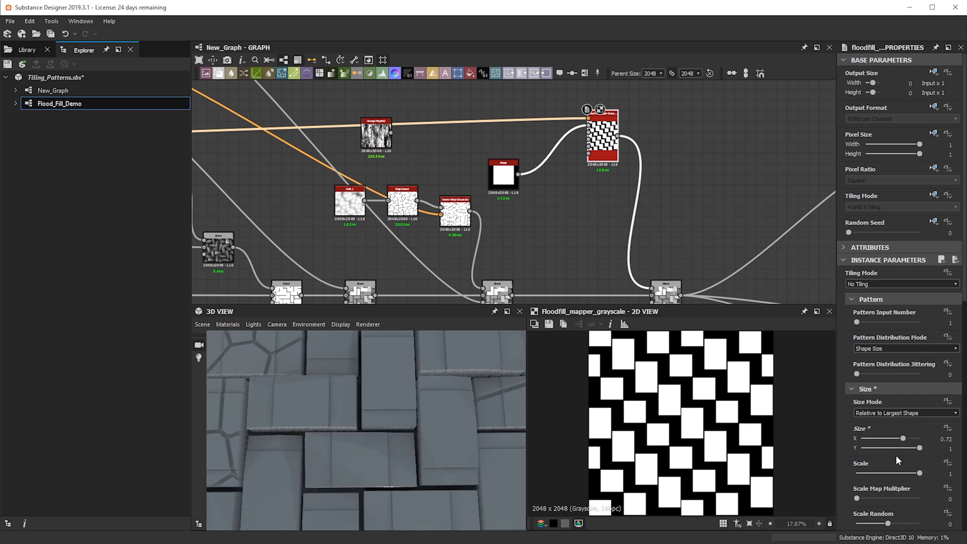
pyautogui.hotkey('ctrl', 'z')
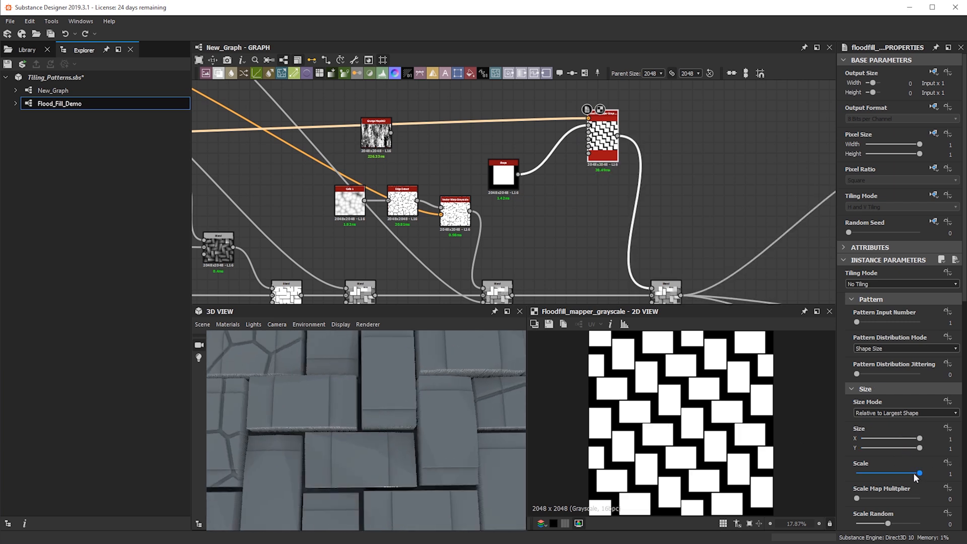
pyautogui.moveTo(876, 527); pyautogui.dragTo(857, 526)
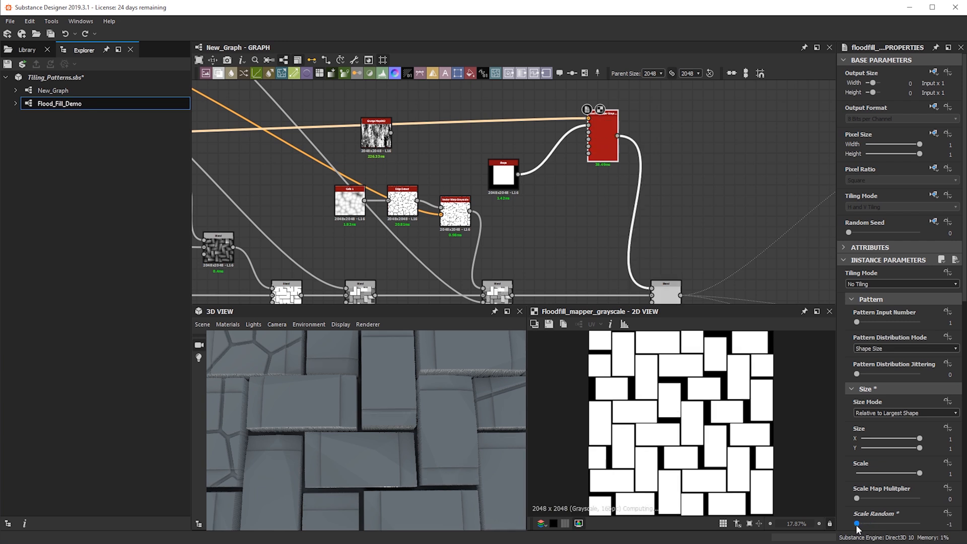
pyautogui.moveTo(472, 372); pyautogui.dragTo(487, 394)
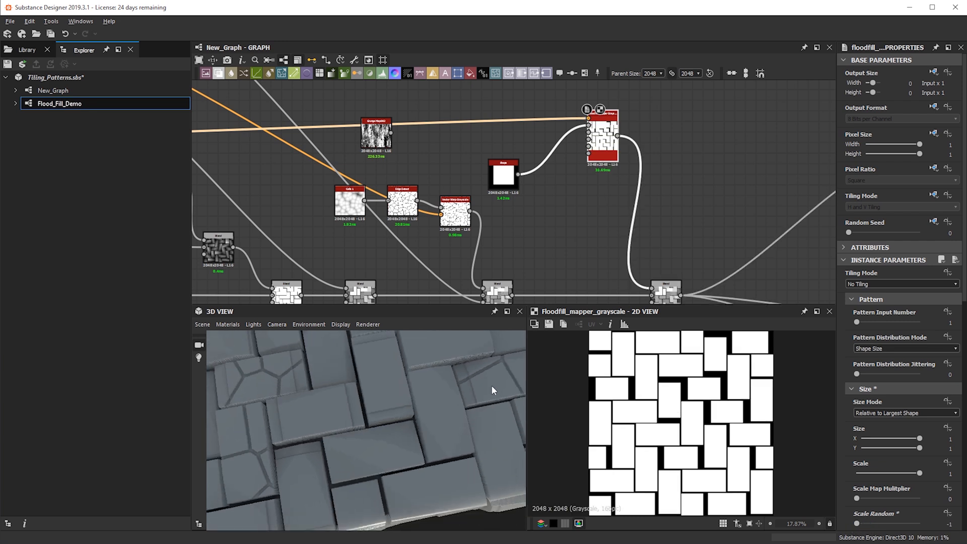
# Change the final Blend's blending mode to Subtract and check the brick edges in the 3D view
pyautogui.moveTo(635, 235); pyautogui.dragTo(615, 188, button='middle')
pyautogui.click(650, 258)
pyautogui.click(880, 296)
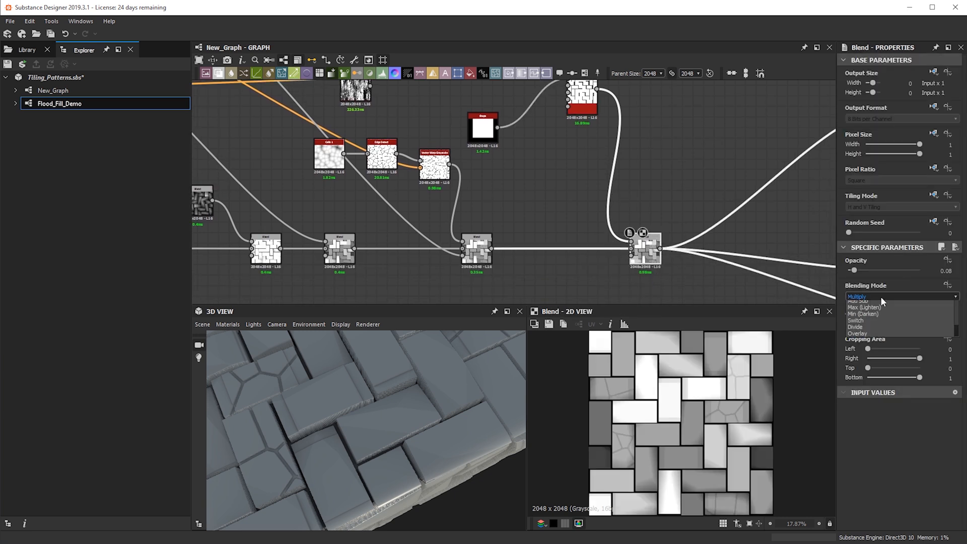
pyautogui.click(877, 314)
pyautogui.keyDown('alt'); pyautogui.moveTo(403, 391); pyautogui.dragTo(358, 394); pyautogui.keyUp('alt')
# Set the Flood Fill Mapper Grayscale's Size X to 0.71 and Size Y to 0.69, and check the bricks in 3D
pyautogui.scroll(3, 461, 184)
pyautogui.moveTo(464, 177); pyautogui.dragTo(420, 279, button='middle')
pyautogui.click(640, 136)
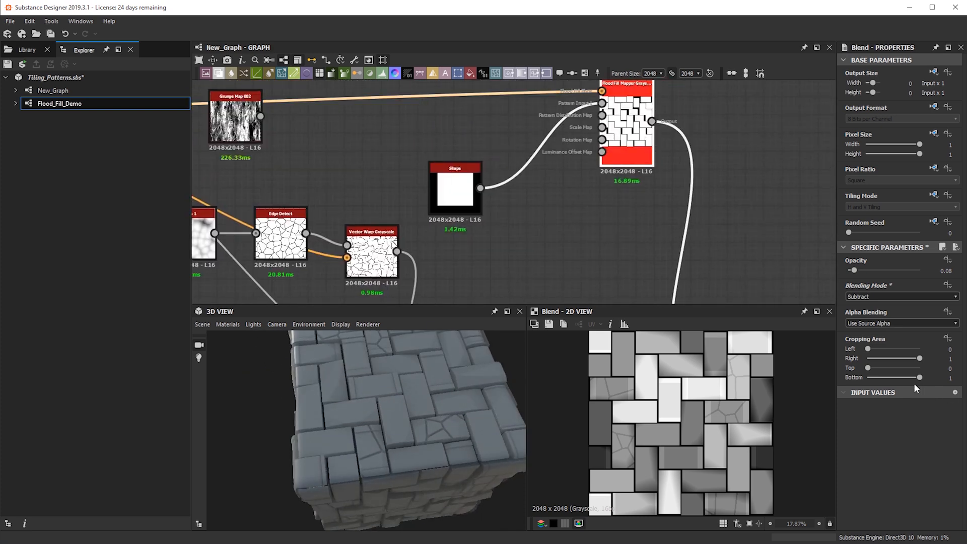
pyautogui.scroll(3, 660, 404)
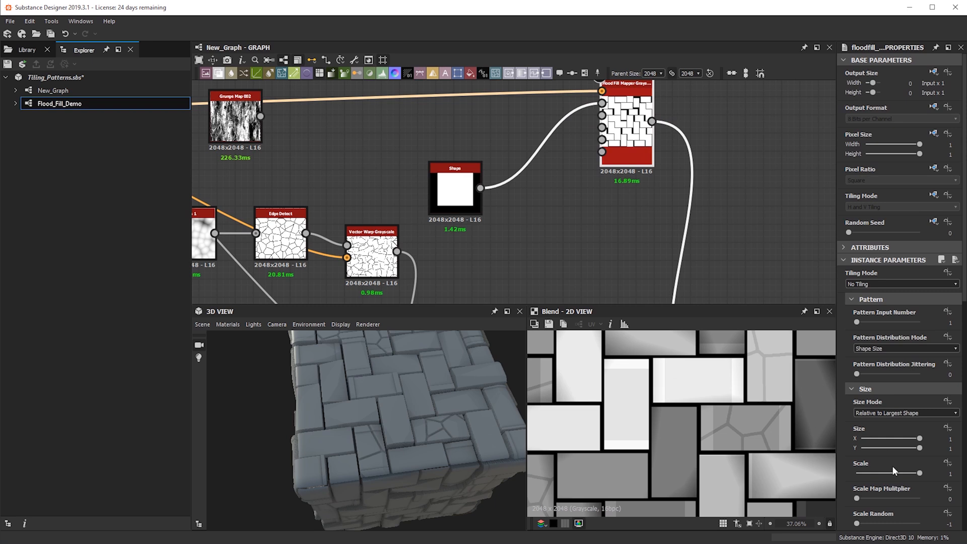
pyautogui.moveTo(911, 449)
pyautogui.mouseDown()
pyautogui.moveTo(900, 437)
pyautogui.moveTo(901, 448)
pyautogui.mouseUp()
pyautogui.hotkey('ctrl', 'z')
pyautogui.scroll(-5, 889, 472)
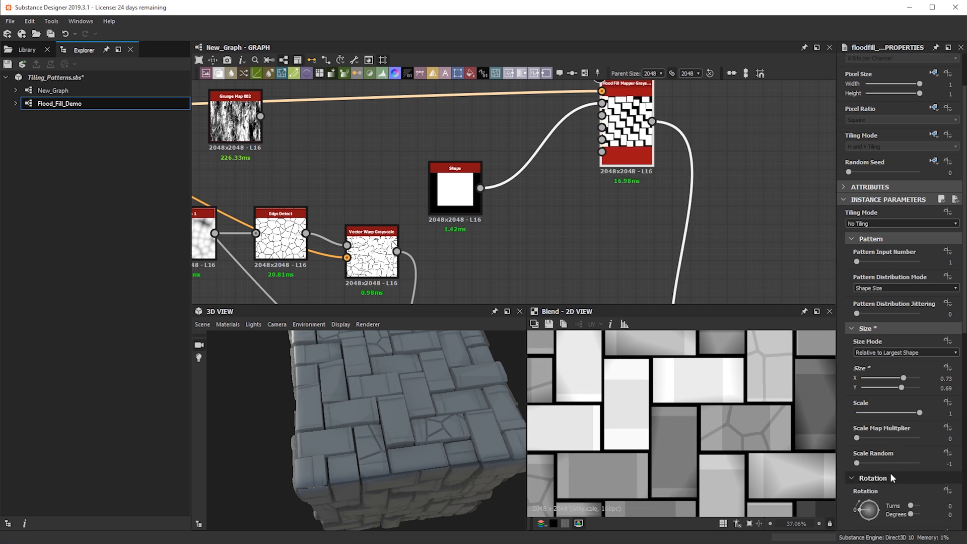
pyautogui.scroll(5, 890, 474)
pyautogui.moveTo(903, 377)
pyautogui.mouseDown()
pyautogui.moveTo(888, 377)
pyautogui.moveTo(902, 377)
pyautogui.mouseUp()
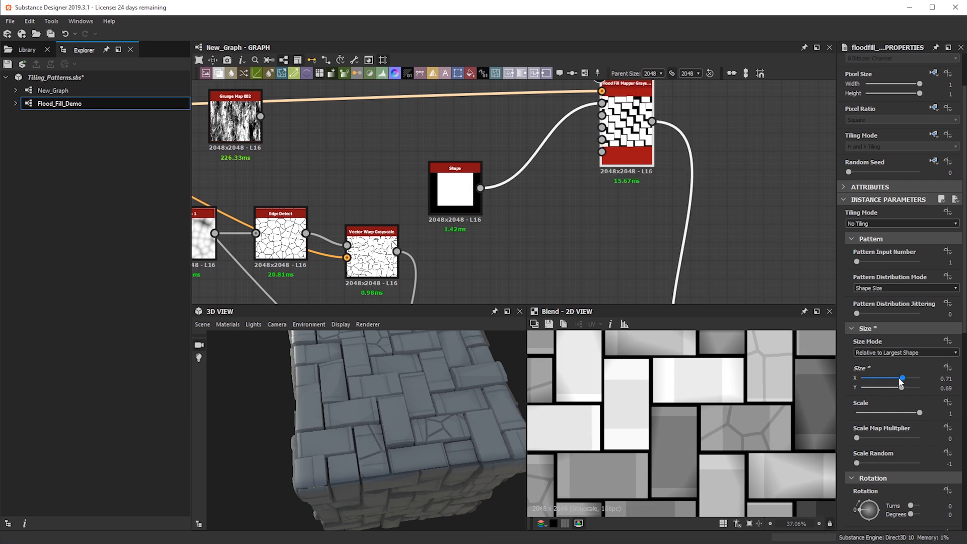
pyautogui.moveTo(380, 416); pyautogui.dragTo(408, 341)
pyautogui.moveTo(368, 392); pyautogui.dragTo(359, 445)
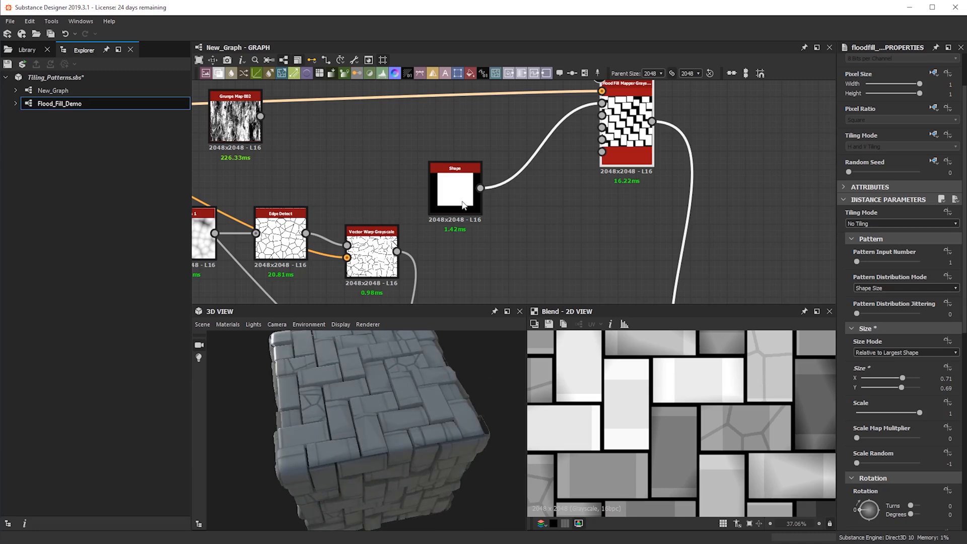
# Preview the Flood Fill Mapper Grayscale and inspect the brick tops up close in the 3D view
pyautogui.doubleClick(627, 147)
pyautogui.moveTo(386, 409); pyautogui.dragTo(406, 363)
pyautogui.moveTo(379, 433); pyautogui.dragTo(342, 425)
pyautogui.scroll(3, 407, 432)
pyautogui.scroll(-1, 527, 159)
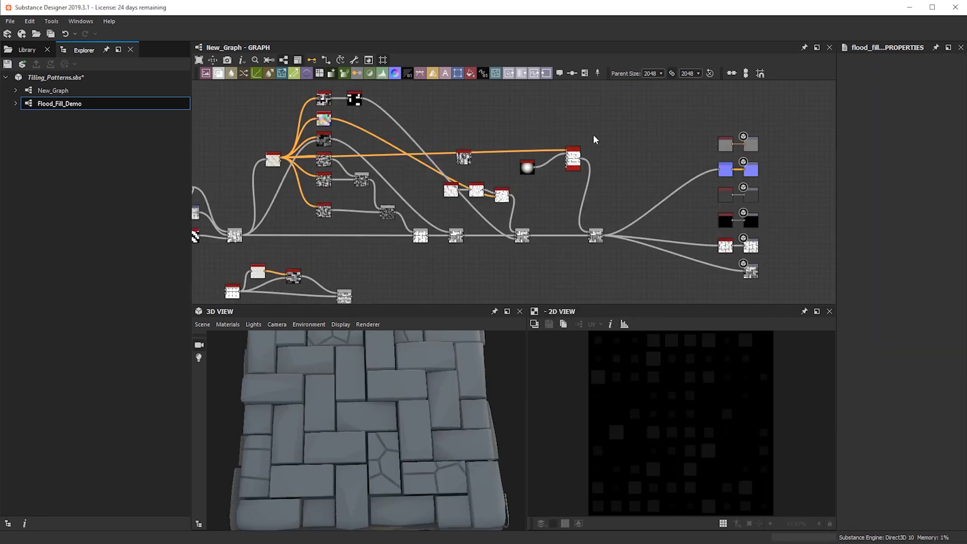
# Add a Flood Fill to BBox Size node above the Flood Fill Mapper Grayscale
pyautogui.moveTo(415, 172); pyautogui.dragTo(418, 215, button='middle')
pyautogui.press('space')
pyautogui.write('flo')
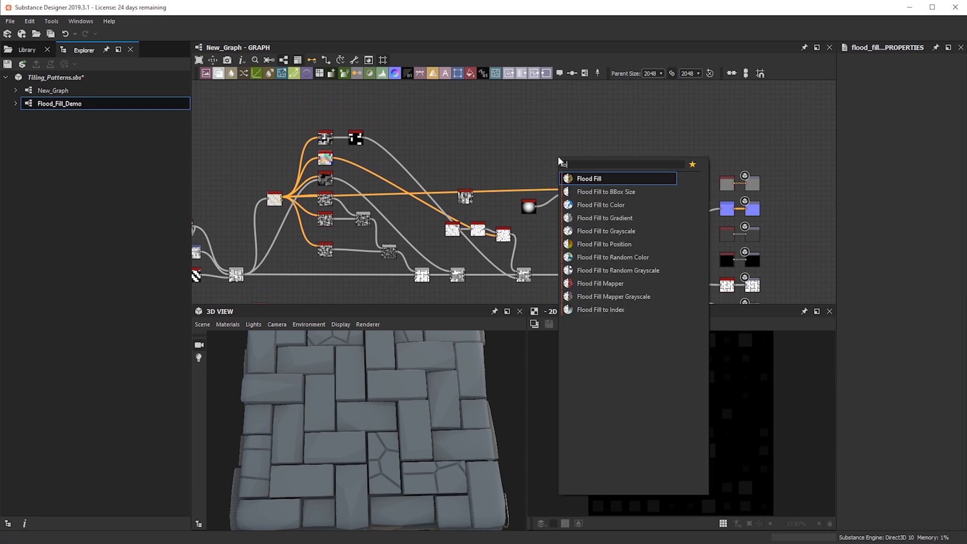
pyautogui.press('Down')
pyautogui.press('Return')
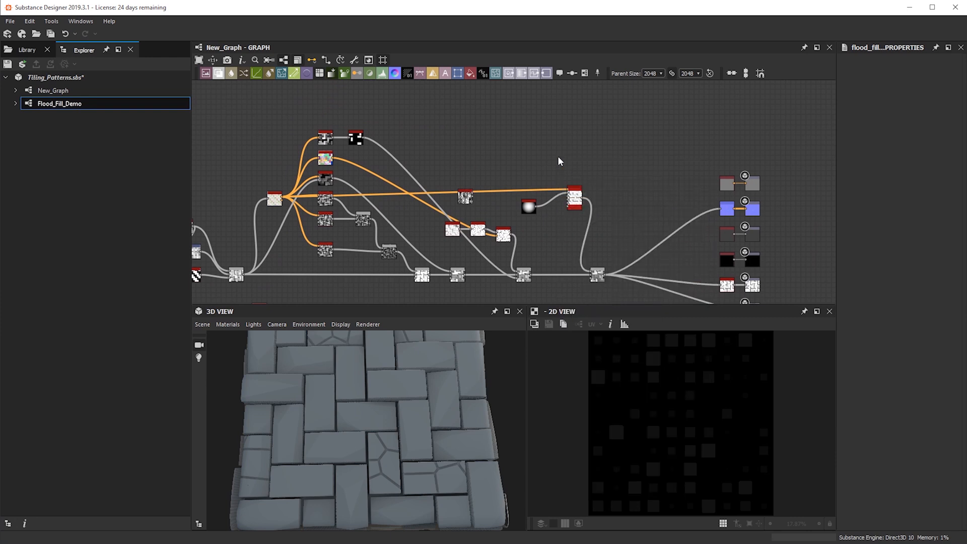
pyautogui.scroll(3, 558, 159)
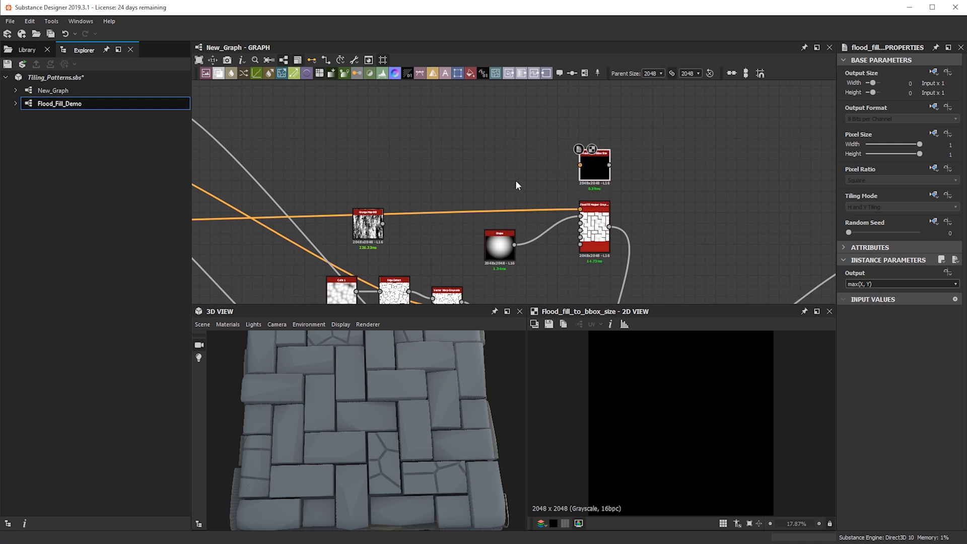
# Connect the herringbone pattern's Flood Fill output to the Flood Fill to BBox Size node
pyautogui.scroll(-1, 516, 182)
pyautogui.moveTo(313, 458); pyautogui.dragTo(370, 408)
pyautogui.scroll(-3, 322, 247)
pyautogui.moveTo(327, 244); pyautogui.dragTo(447, 194, button='middle')
pyautogui.scroll(1, 285, 268)
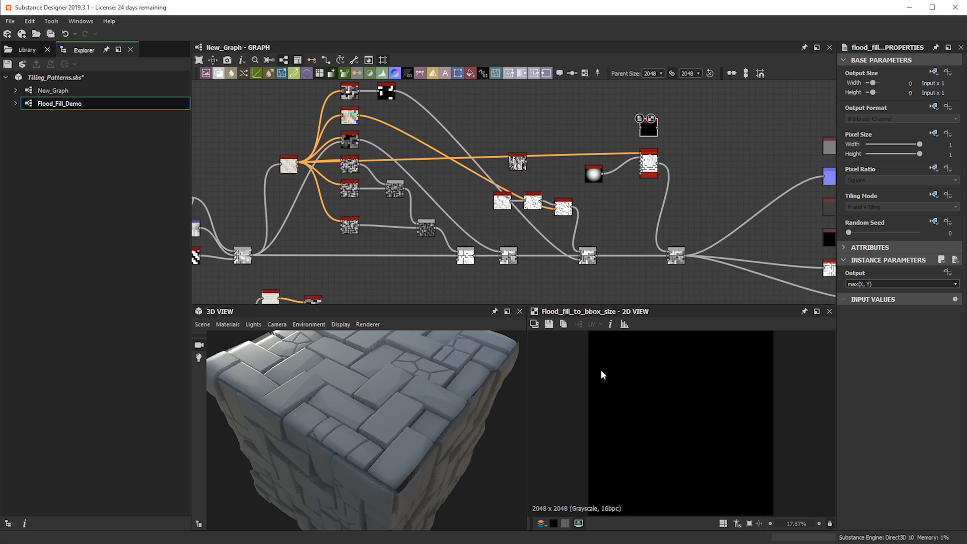
pyautogui.moveTo(244, 264); pyautogui.dragTo(352, 275, button='middle')
pyautogui.scroll(4, 328, 282)
pyautogui.scroll(-1, 391, 238)
pyautogui.moveTo(392, 237); pyautogui.dragTo(344, 284, button='middle')
pyautogui.moveTo(385, 157); pyautogui.dragTo(683, 133)
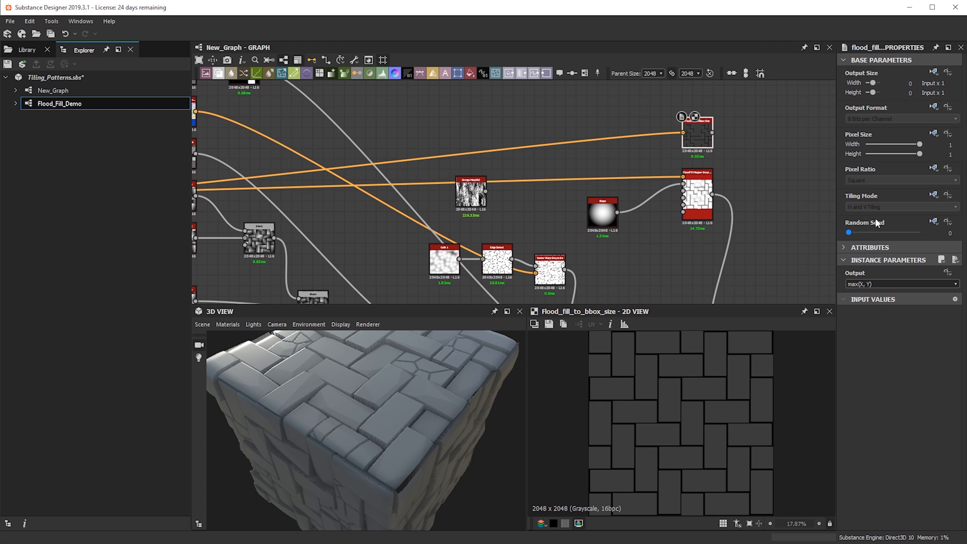
# Compare the X and Y outputs of the Flood Fill to BBox Size node in 2D, and leave Output on X
pyautogui.scroll(1, 881, 284)
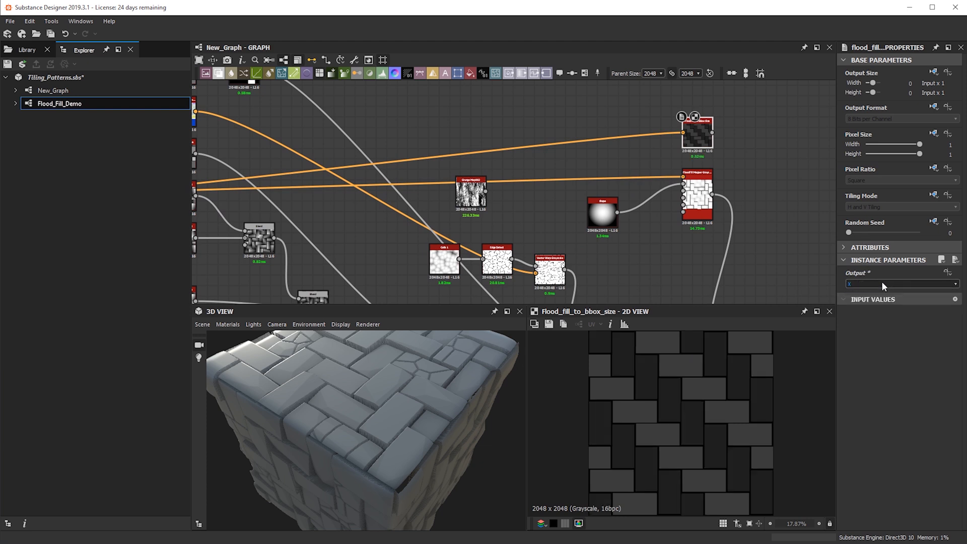
pyautogui.scroll(3, 714, 364)
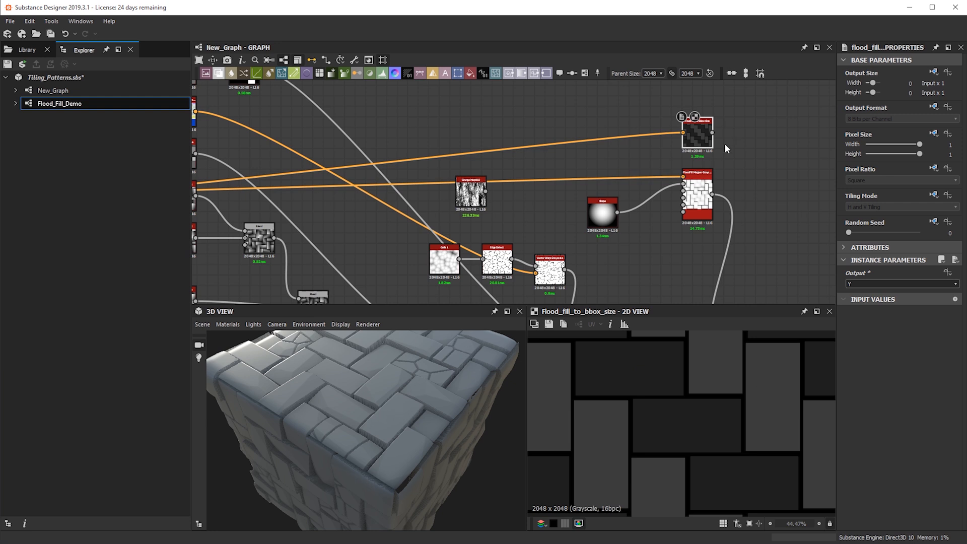
pyautogui.scroll(2, 656, 407)
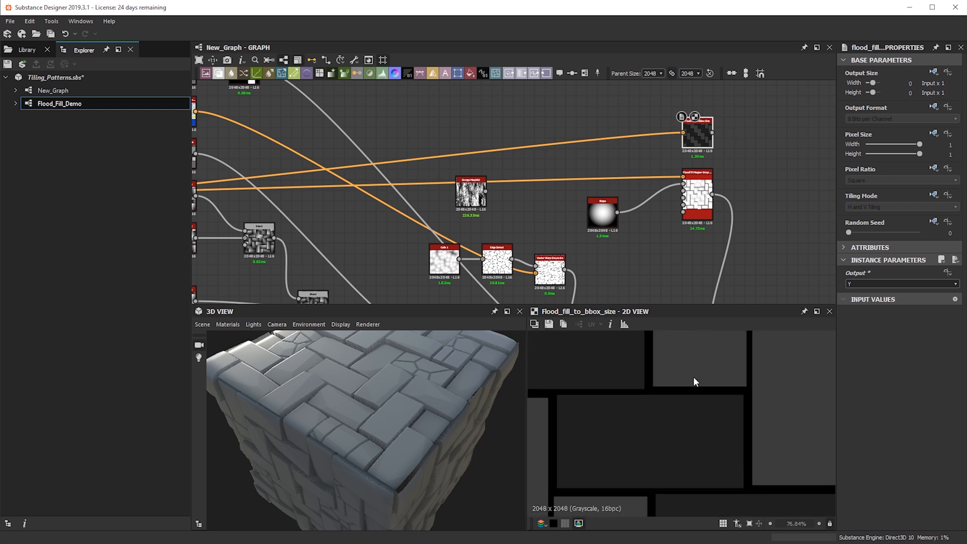
pyautogui.moveTo(693, 377); pyautogui.dragTo(642, 398, button='middle')
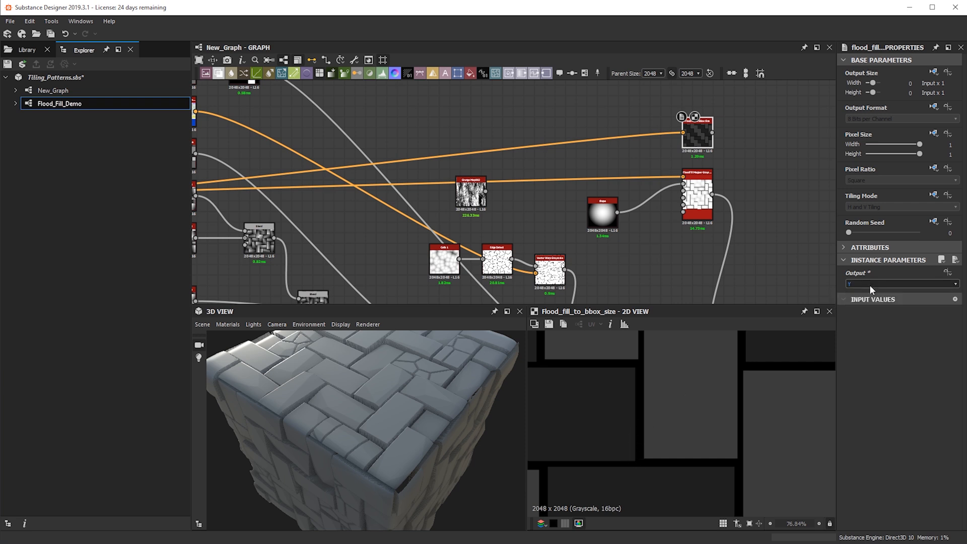
pyautogui.scroll(1, 868, 285)
# Add a Histogram Select node and connect the Flood Fill to BBox Size output to it
pyautogui.moveTo(777, 122); pyautogui.dragTo(618, 186, button='middle')
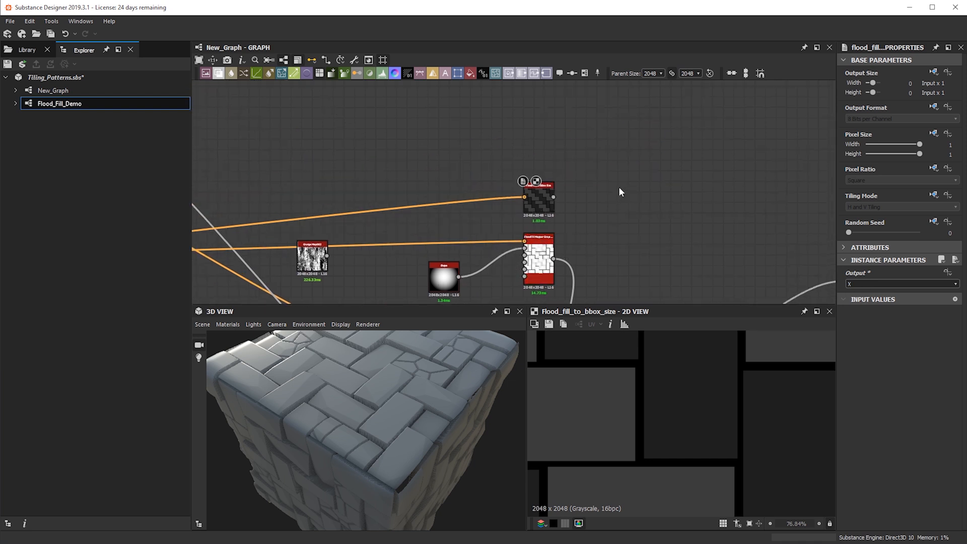
pyautogui.press('space')
pyautogui.write('hist')
pyautogui.press('Down')
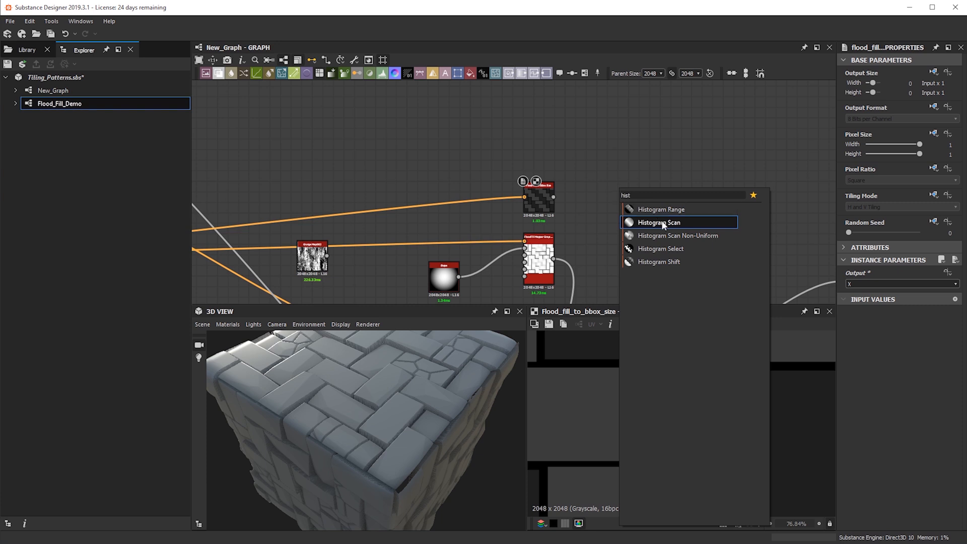
pyautogui.click(657, 246)
pyautogui.scroll(1, 548, 198)
pyautogui.moveTo(553, 197); pyautogui.dragTo(635, 190)
# Set the Histogram Select's Contrast to 1 and Range to 0.56, and line the node up with the Flood Fill to BBox Size
pyautogui.moveTo(848, 333); pyautogui.dragTo(920, 333)
pyautogui.moveTo(866, 307); pyautogui.dragTo(888, 307)
pyautogui.press('f')
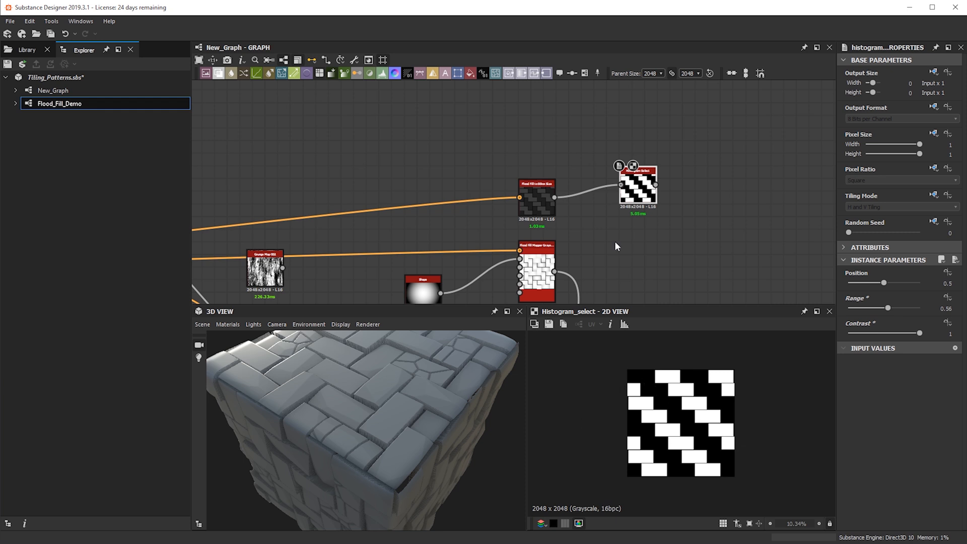
pyautogui.scroll(-3, 607, 261)
pyautogui.moveTo(589, 247); pyautogui.dragTo(643, 247)
pyautogui.moveTo(587, 139); pyautogui.dragTo(590, 225, button='middle')
pyautogui.scroll(3, 591, 225)
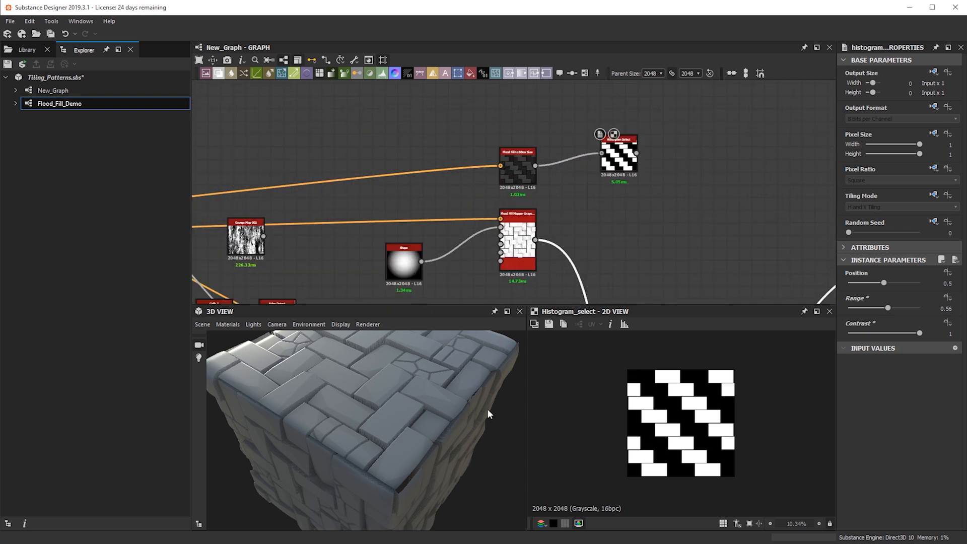
pyautogui.moveTo(622, 147); pyautogui.dragTo(622, 165)
# Add a Tile Generator node in the empty graph area above the Flood Fill to BBox Size
pyautogui.moveTo(386, 101); pyautogui.dragTo(513, 125, button='middle')
pyautogui.click(513, 125)
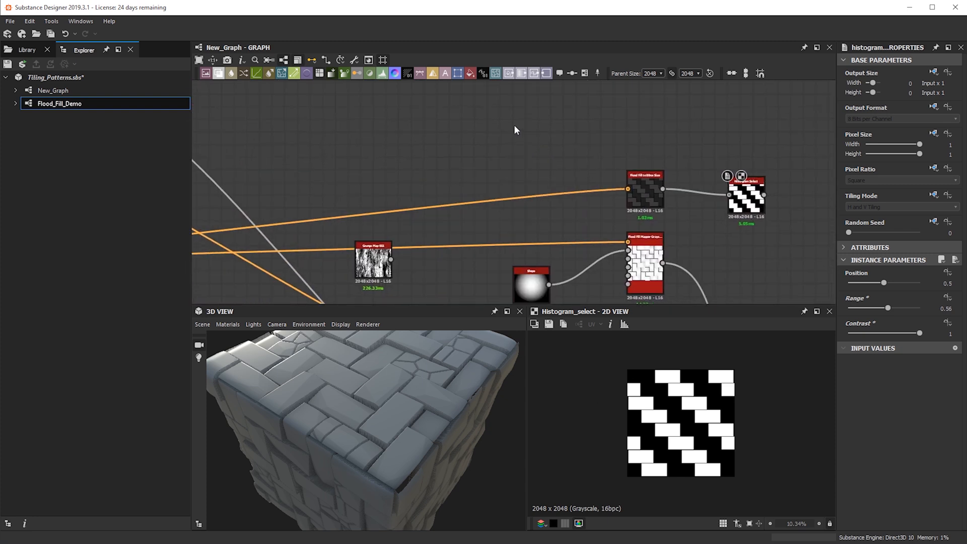
pyautogui.press('space')
pyautogui.write('tile')
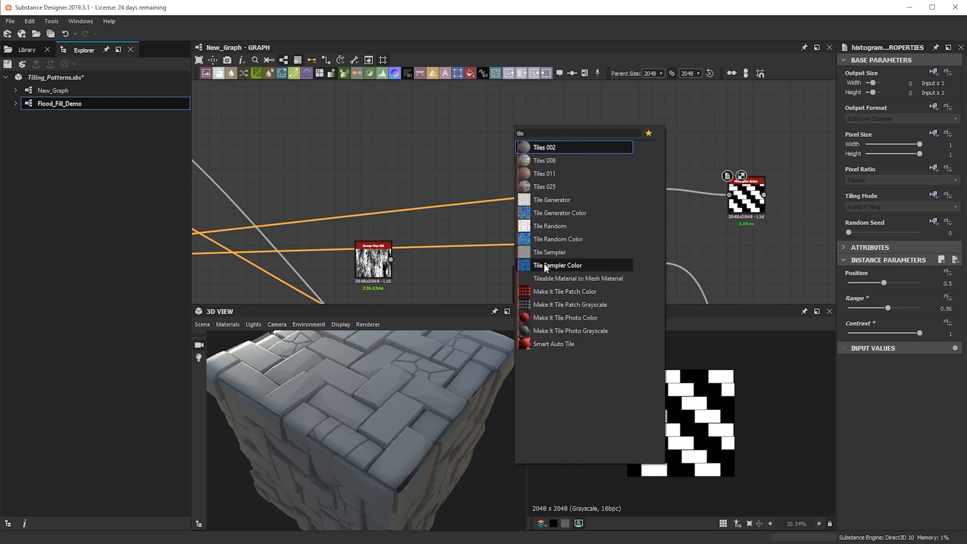
pyautogui.click(449, 177)
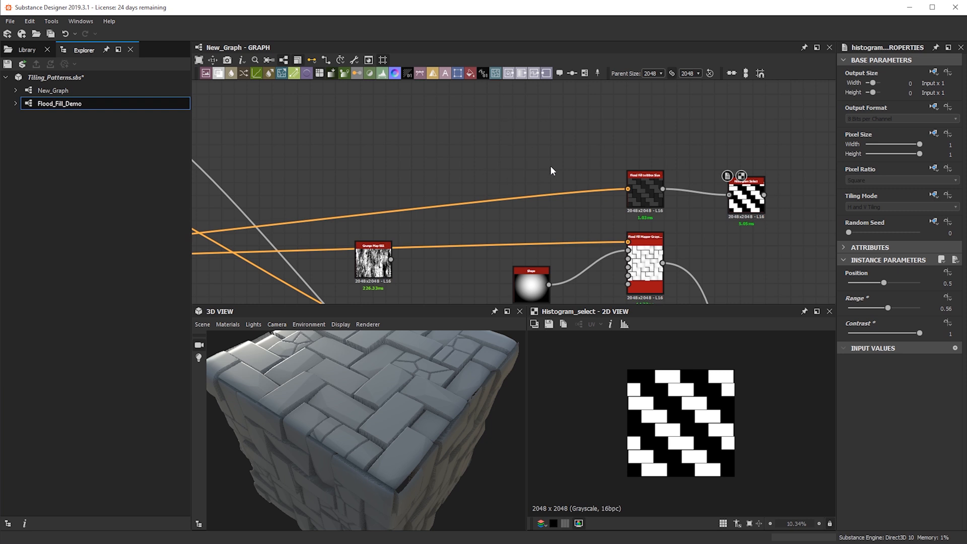
pyautogui.scroll(1, 521, 134)
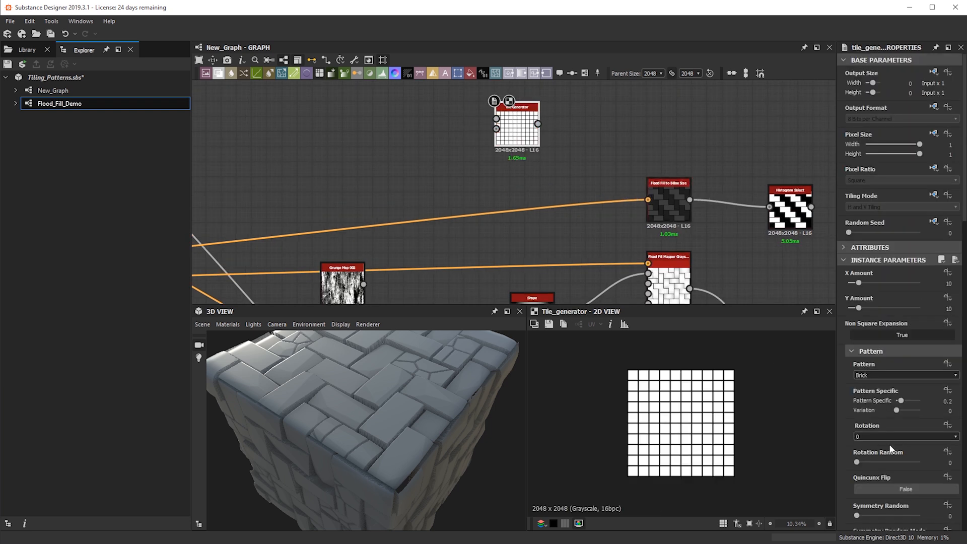
# Set the Tile Generator's Scale Random to 0.29 and check the squares in the 2D view
pyautogui.scroll(-2, 885, 419)
pyautogui.scroll(-4, 889, 400)
pyautogui.scroll(4, 890, 402)
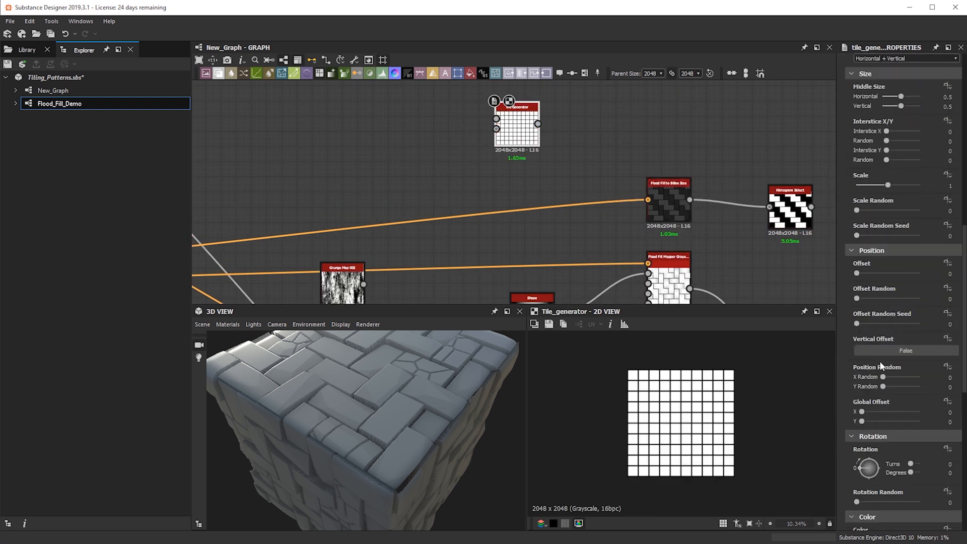
pyautogui.scroll(3, 879, 372)
pyautogui.moveTo(864, 361); pyautogui.dragTo(874, 361)
pyautogui.scroll(6, 665, 396)
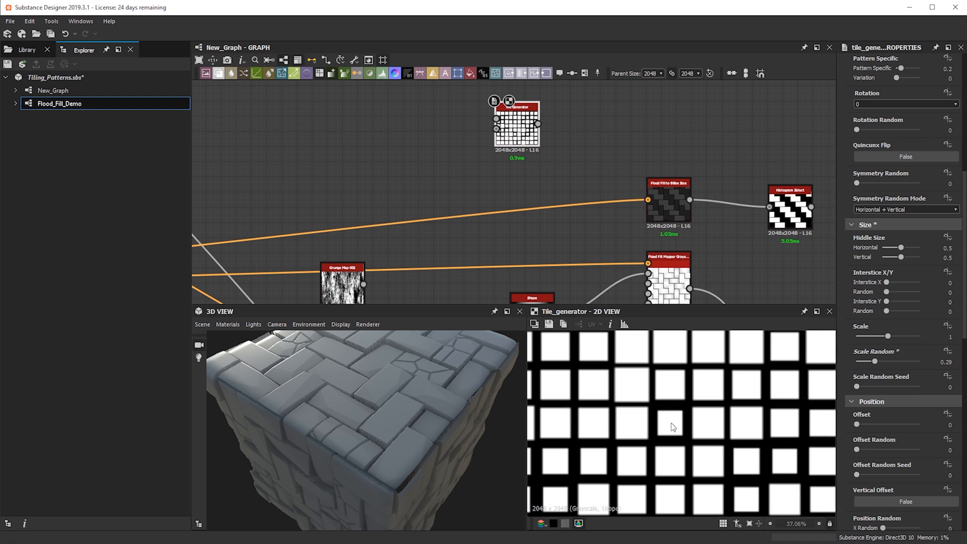
# Duplicate the Flood Fill node, place the copy beside the Tile Generator, and connect the Tile Generator to it
pyautogui.scroll(-3, 628, 194)
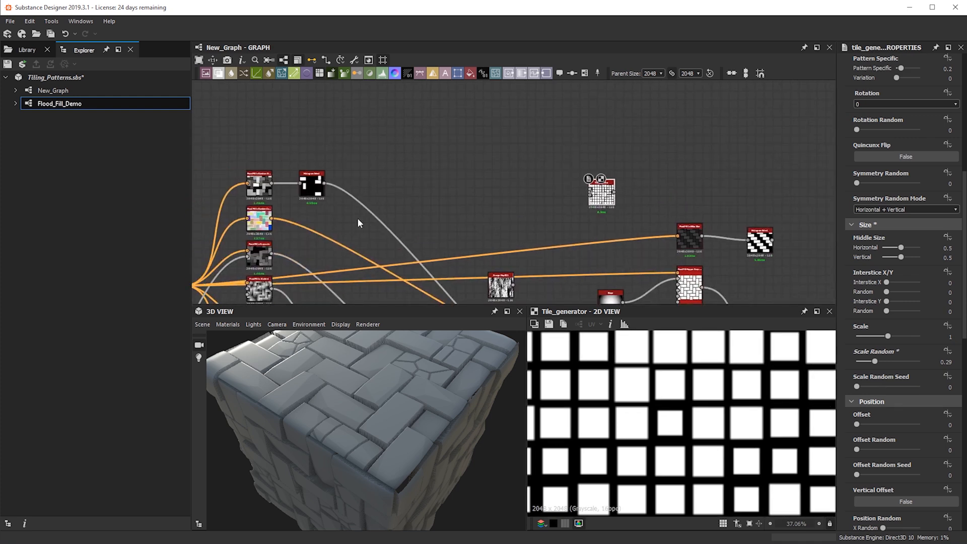
pyautogui.click(290, 261)
pyautogui.hotkey('ctrl', 'c')
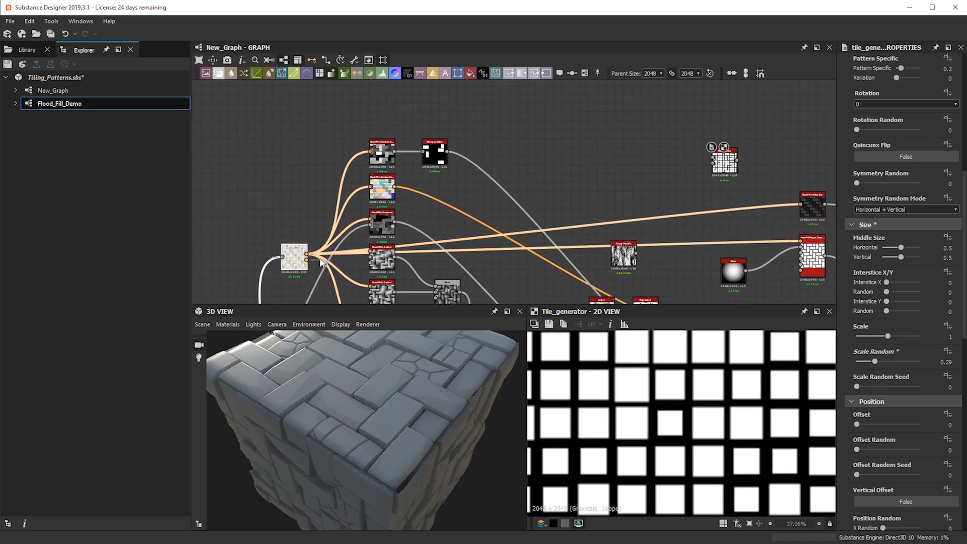
pyautogui.hotkey('ctrl', 'v')
pyautogui.moveTo(512, 191); pyautogui.dragTo(759, 162)
pyautogui.scroll(4, 738, 170)
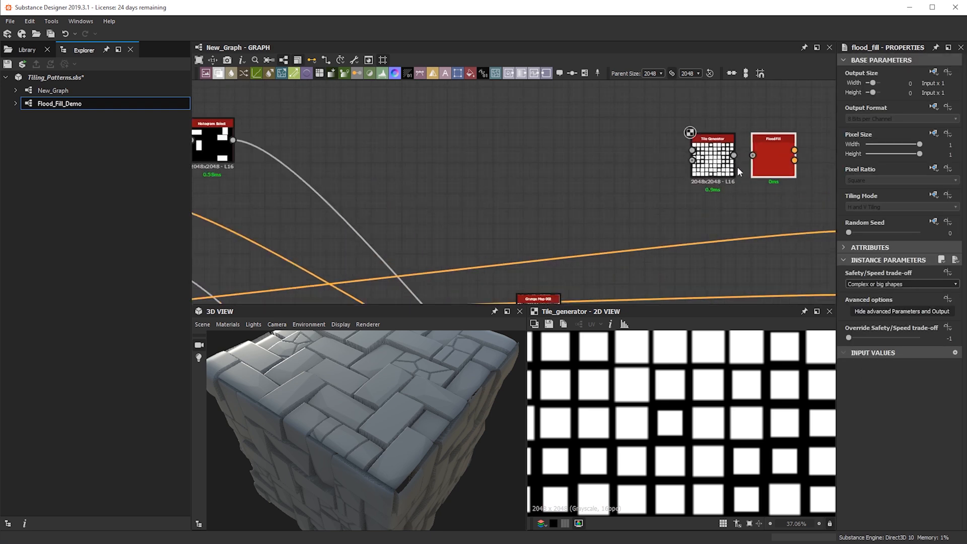
pyautogui.moveTo(578, 178); pyautogui.dragTo(461, 183, button='middle')
pyautogui.scroll(1, 462, 183)
pyautogui.moveTo(651, 148); pyautogui.dragTo(737, 174)
# Duplicate the Flood Fill to BBox Size node and place the copy beside the new Flood Fill
pyautogui.moveTo(823, 222); pyautogui.dragTo(524, 195, button='middle')
pyautogui.scroll(-3, 526, 196)
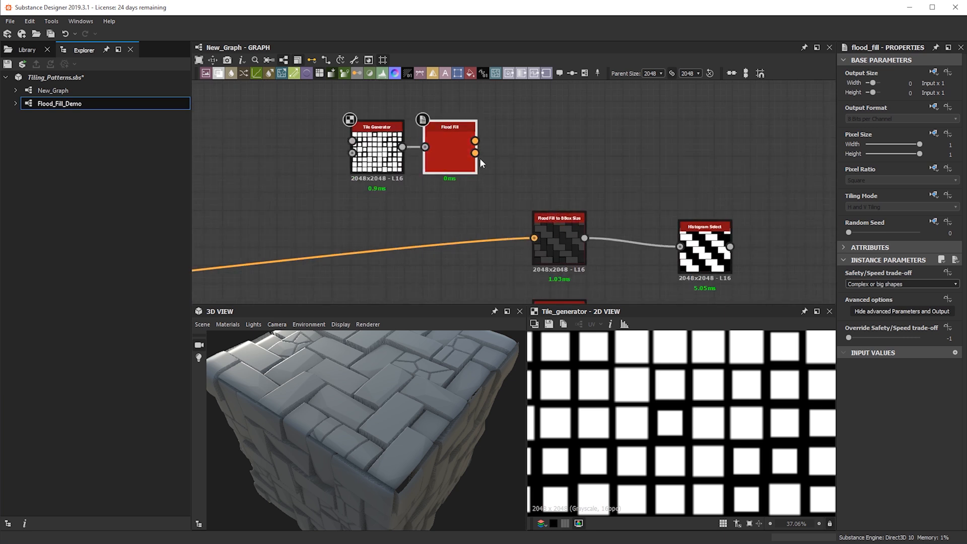
pyautogui.click(551, 229)
pyautogui.hotkey('ctrl', 'c')
pyautogui.hotkey('ctrl', 'v')
pyautogui.moveTo(525, 190); pyautogui.dragTo(535, 136)
# Connect the new Flood Fill to the copied Flood Fill to BBox Size and inspect its squares in the 2D view
pyautogui.moveTo(475, 140); pyautogui.dragTo(552, 146)
pyautogui.doubleClick(552, 146)
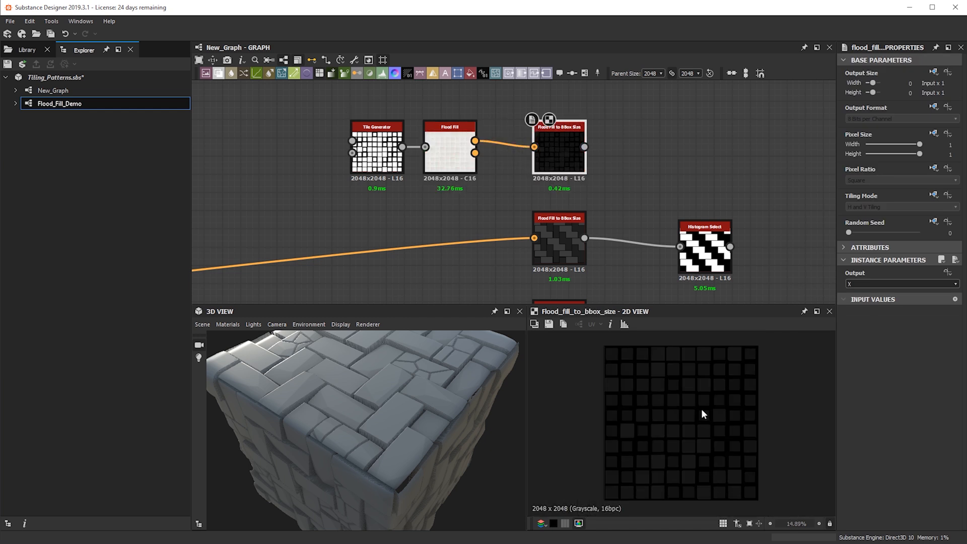
pyautogui.scroll(3, 704, 414)
pyautogui.moveTo(648, 388); pyautogui.dragTo(664, 398, button='middle')
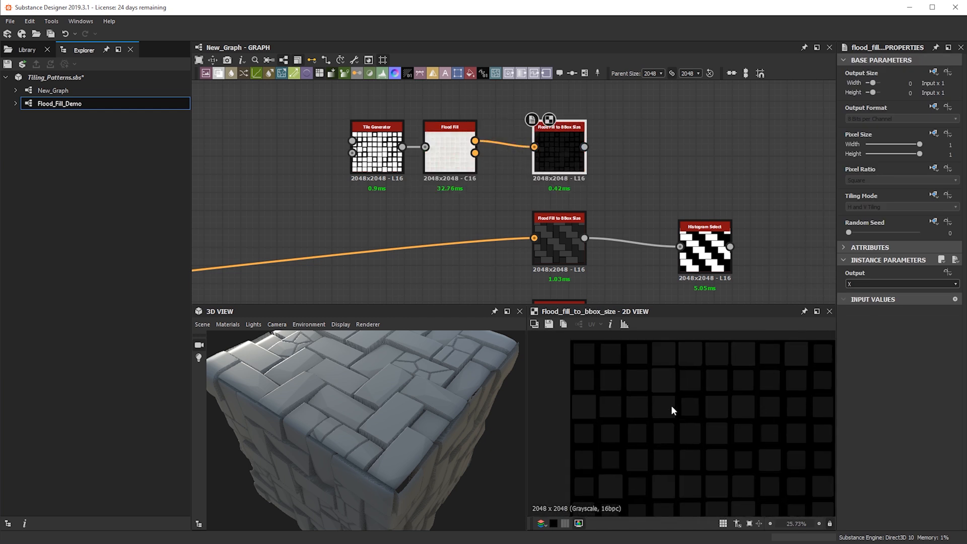
pyautogui.scroll(1, 661, 385)
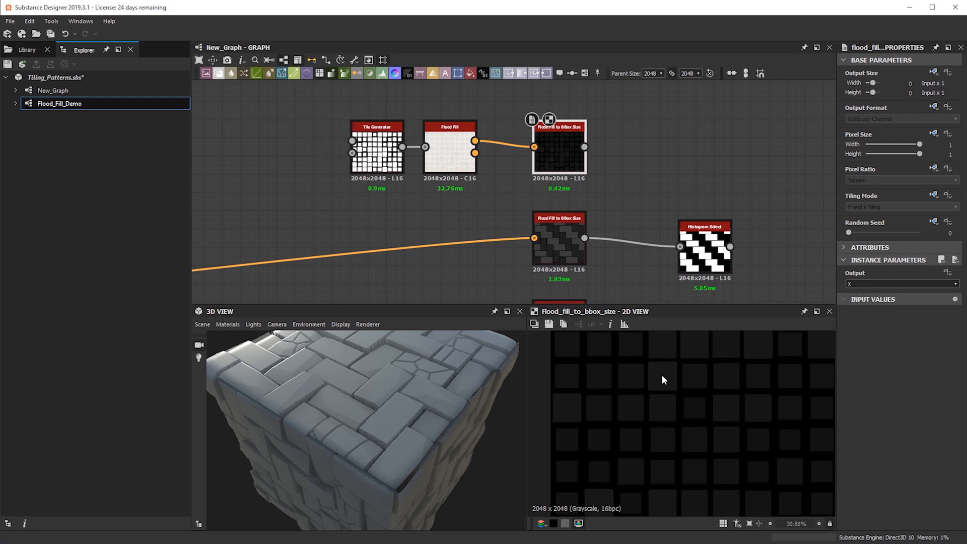
pyautogui.scroll(2, 659, 379)
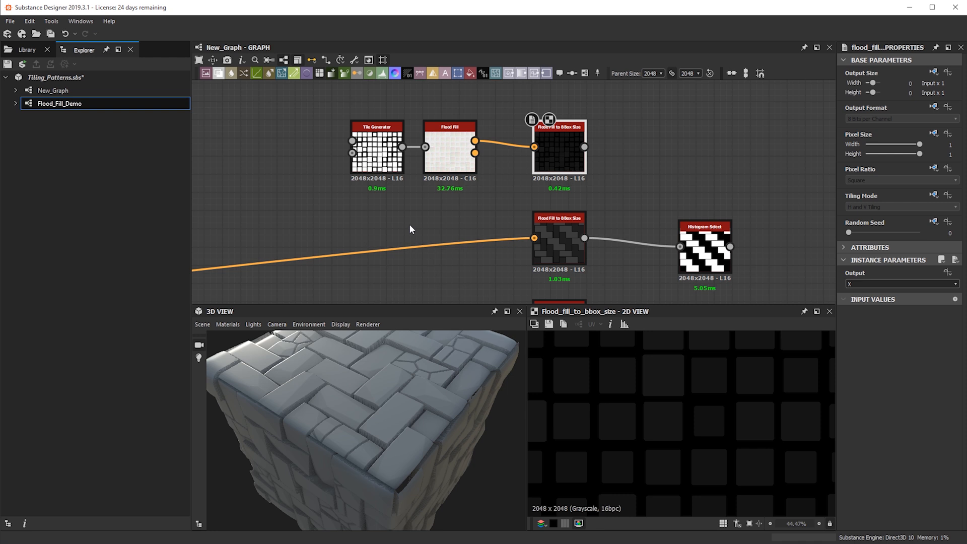
pyautogui.scroll(-3, 669, 385)
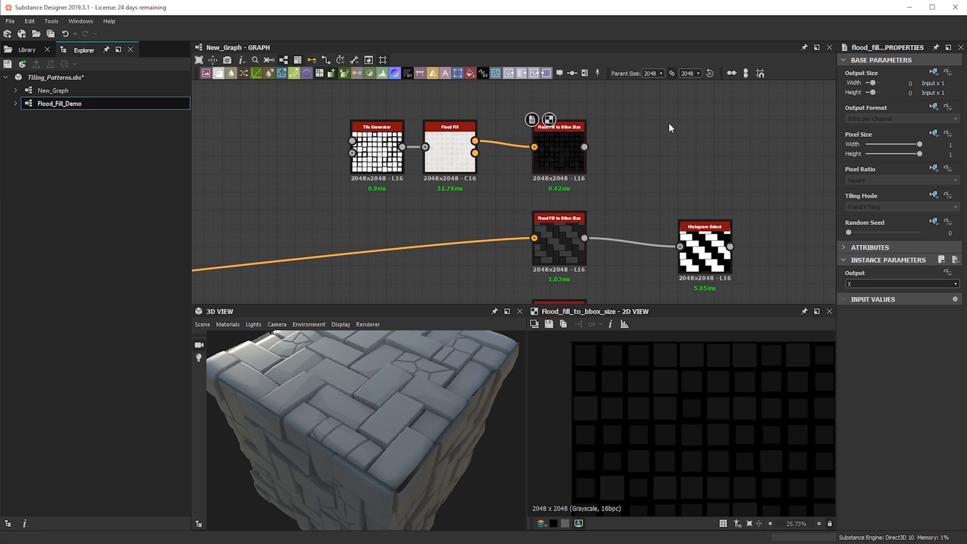
# Add a Histogram Select node beside the squares' Flood Fill to BBox Size node and connect that node's output to it
pyautogui.press('space')
pyautogui.write('sel')
pyautogui.press('BackSpace')
pyautogui.press('BackSpace')
pyautogui.press('BackSpace')
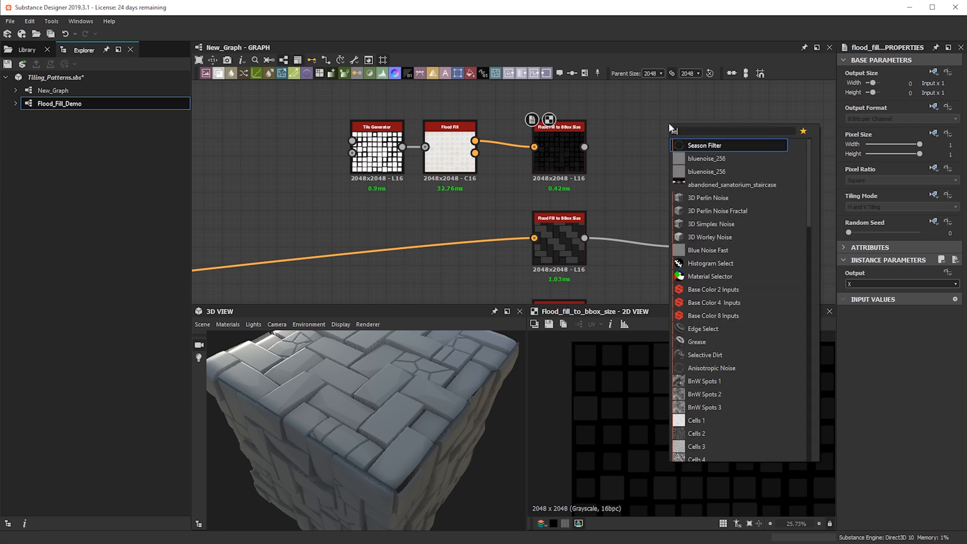
pyautogui.write('hist')
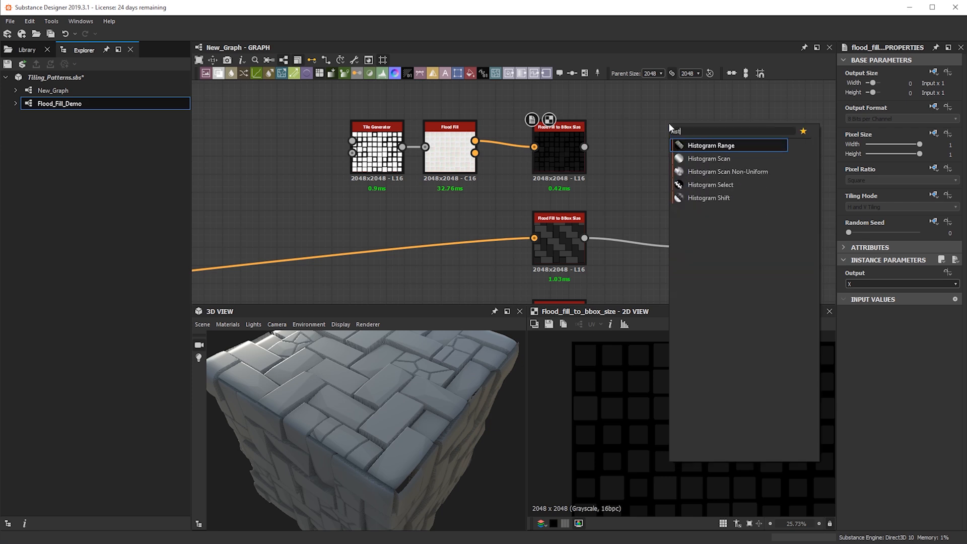
pyautogui.press('Down')
pyautogui.press('Down')
pyautogui.press('Down')
pyautogui.press('Return')
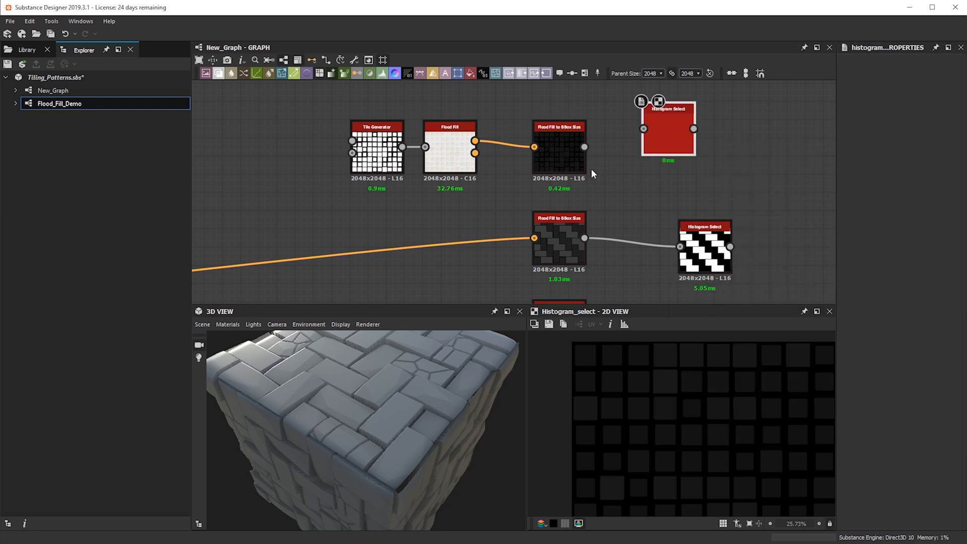
pyautogui.moveTo(584, 147); pyautogui.dragTo(662, 156)
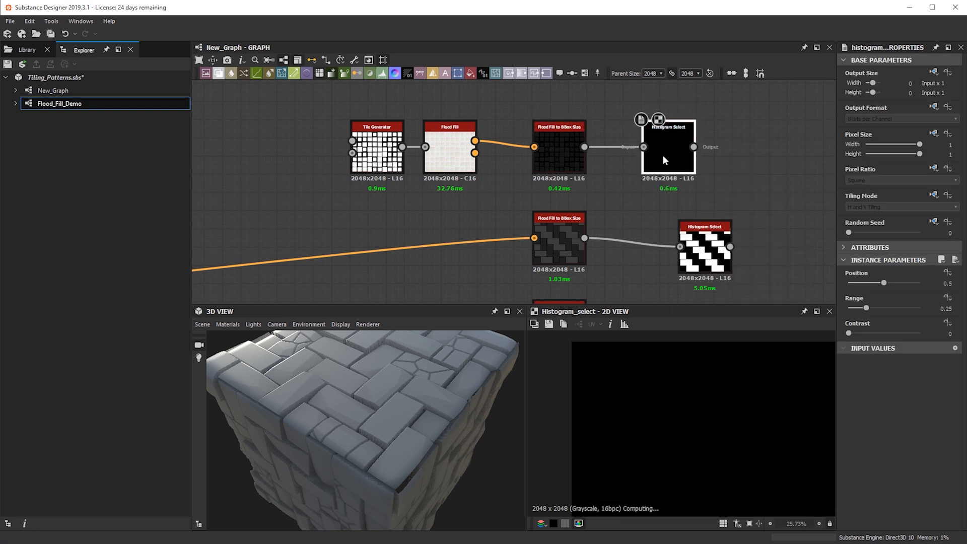
# Set the new Histogram Select's Position to 0.19, Range to 0.22 and Contrast to 1, checking the selected squares in the 2D view
pyautogui.moveTo(884, 333); pyautogui.dragTo(860, 282)
pyautogui.click(878, 307)
pyautogui.scroll(-3, 717, 427)
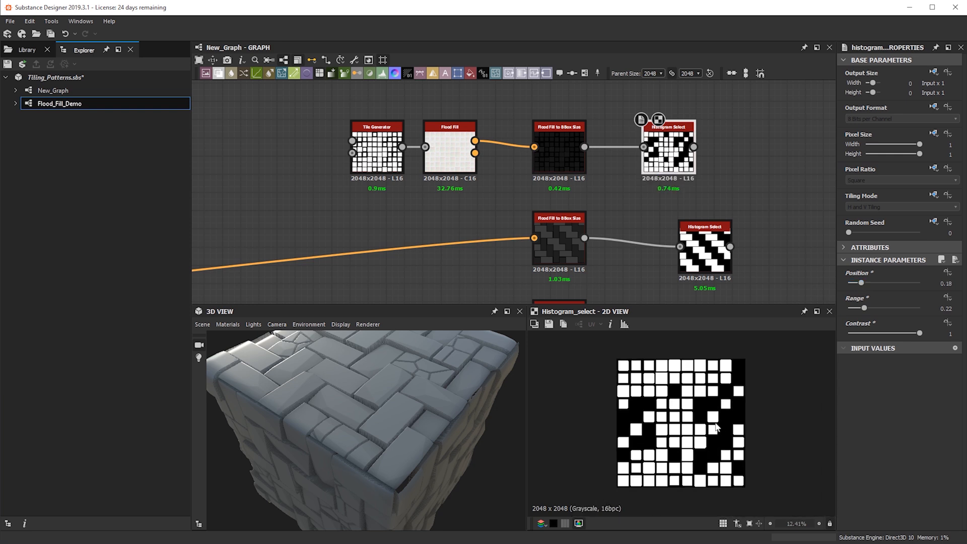
pyautogui.scroll(4, 680, 400)
pyautogui.moveTo(860, 283); pyautogui.dragTo(860, 282)
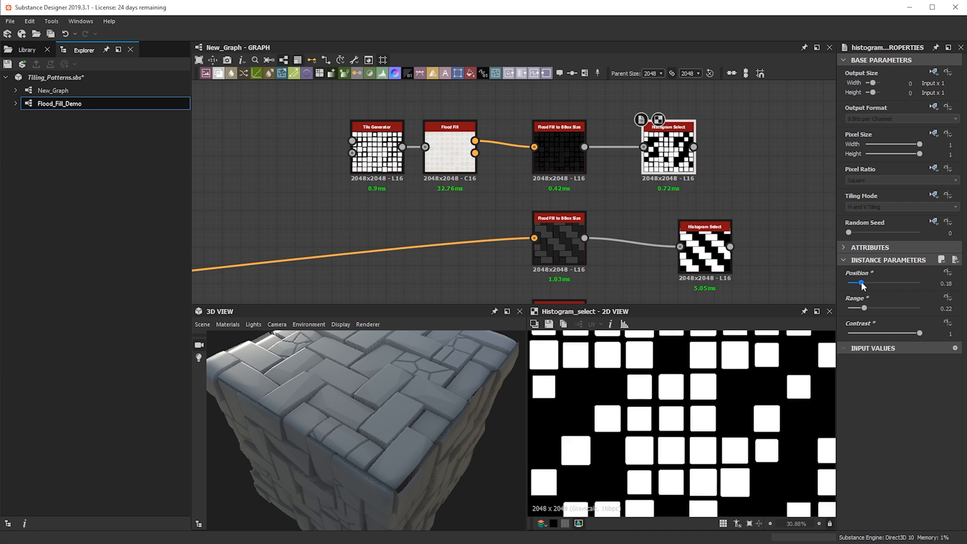
pyautogui.moveTo(861, 282); pyautogui.dragTo(862, 283)
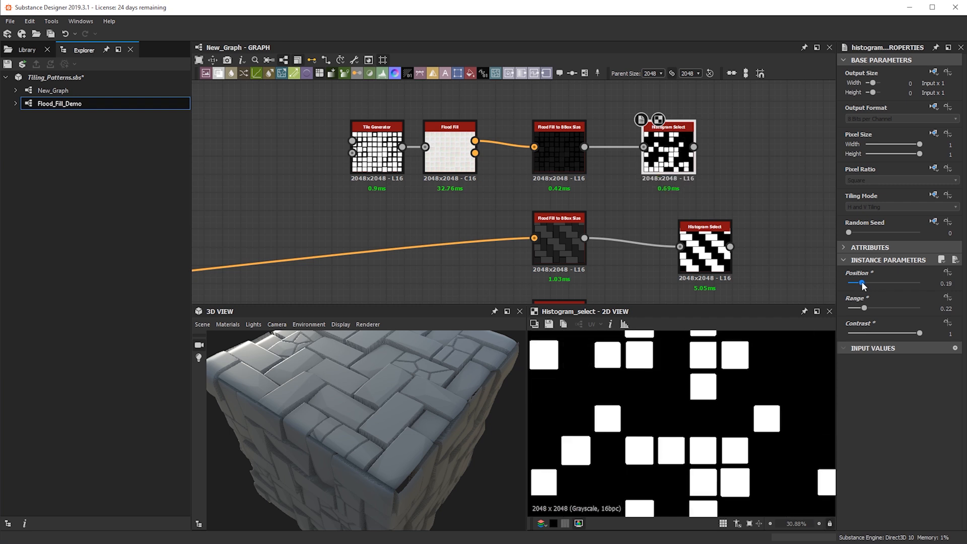
pyautogui.scroll(-4, 694, 400)
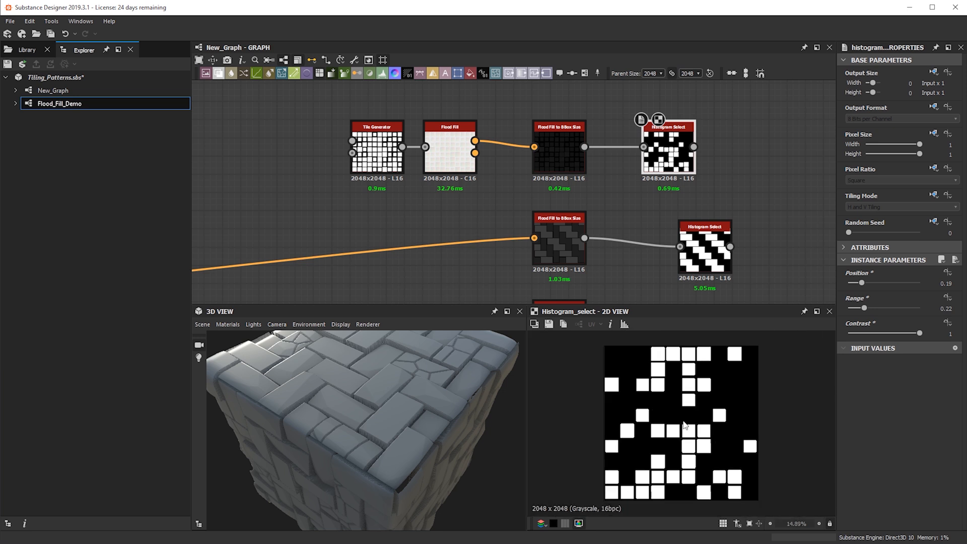
pyautogui.scroll(1, 702, 380)
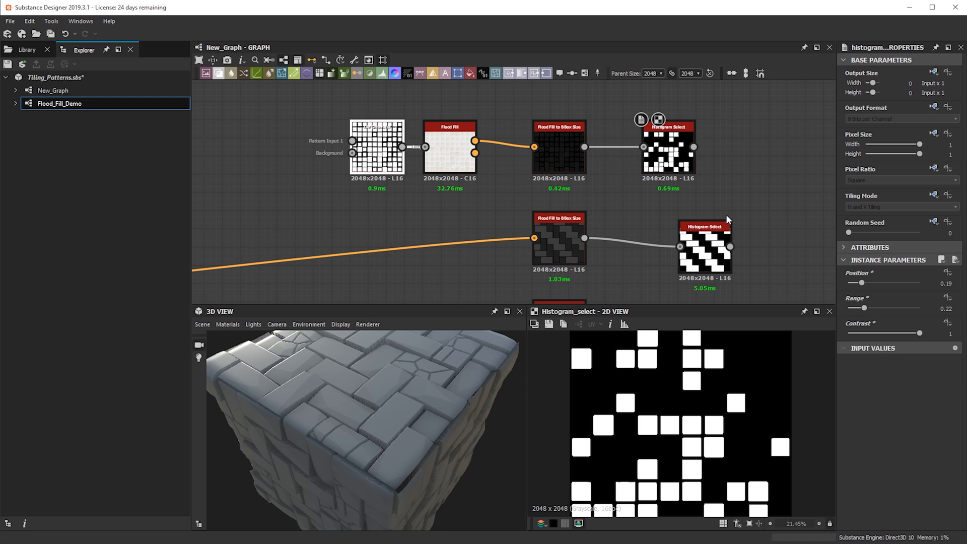
# Set the Tile Generator's Scale Random to 0.55
pyautogui.click(391, 146)
pyautogui.scroll(-5, 901, 433)
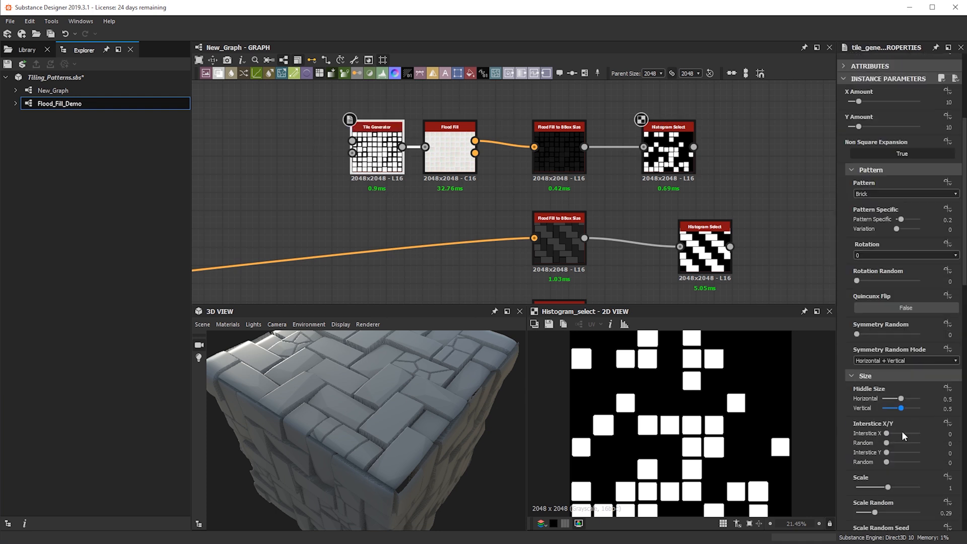
pyautogui.moveTo(877, 480); pyautogui.dragTo(890, 481)
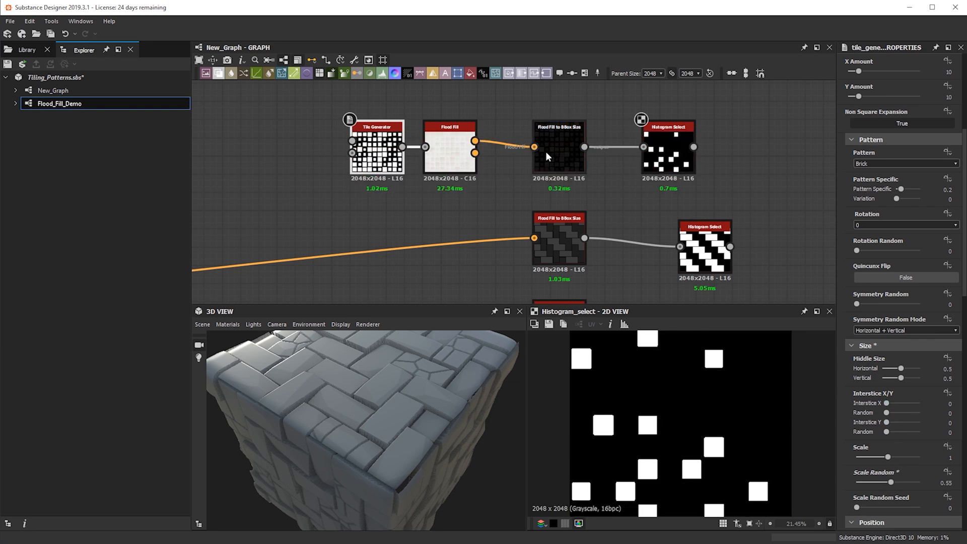
# Inspect the squares' Flood Fill to BBox Size output in the 2D view, comparing the grey values of small and large squares
pyautogui.scroll(3, 373, 148)
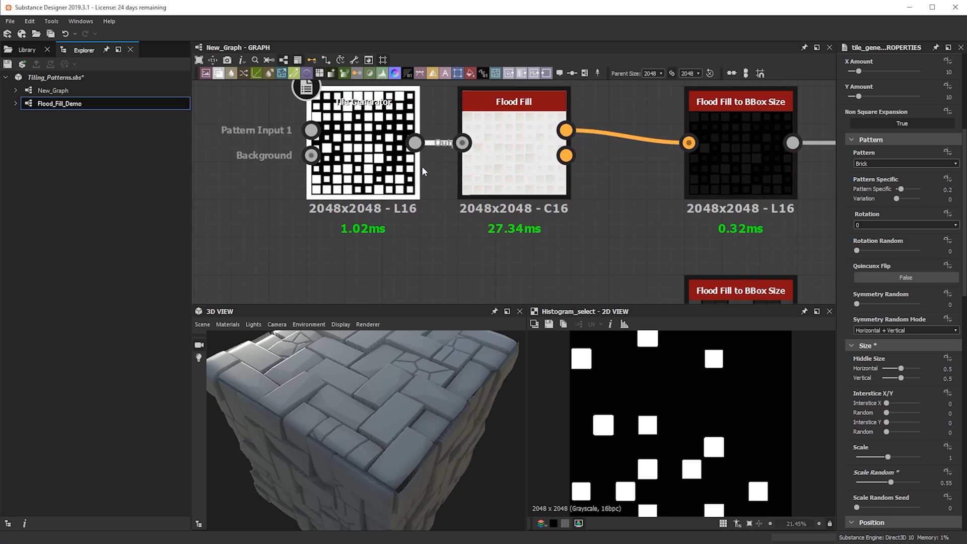
pyautogui.click(717, 158)
pyautogui.doubleClick(717, 158)
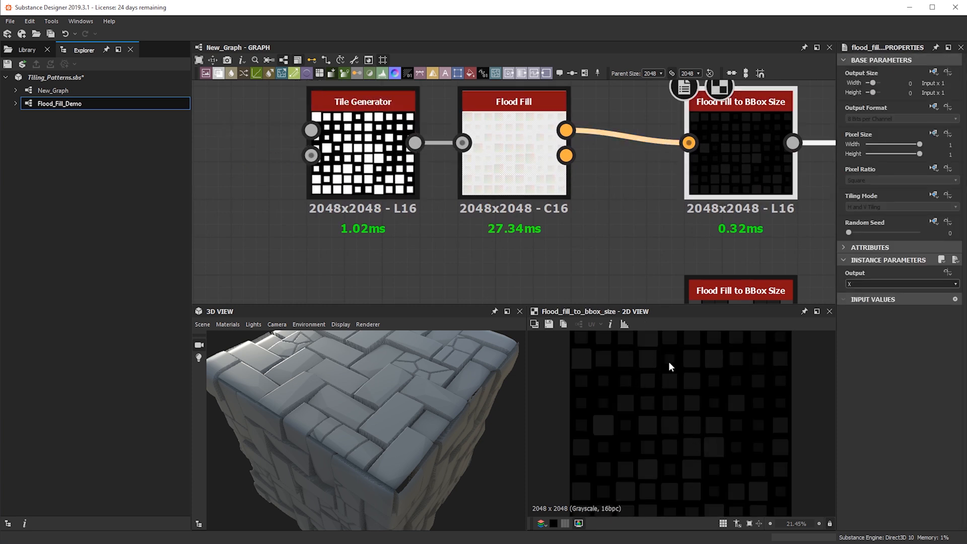
pyautogui.scroll(-4, 754, 424)
pyautogui.scroll(5, 688, 431)
pyautogui.scroll(-6, 690, 431)
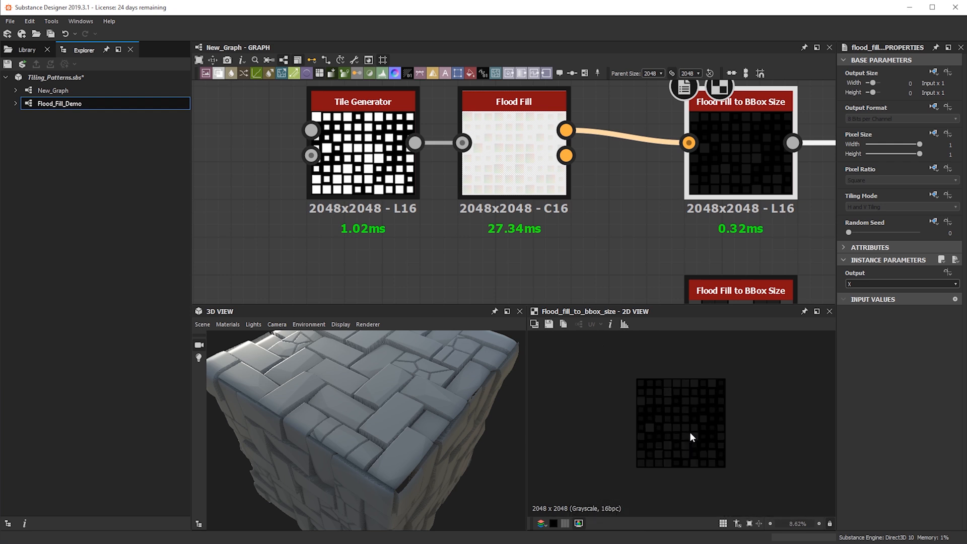
pyautogui.scroll(1, 694, 390)
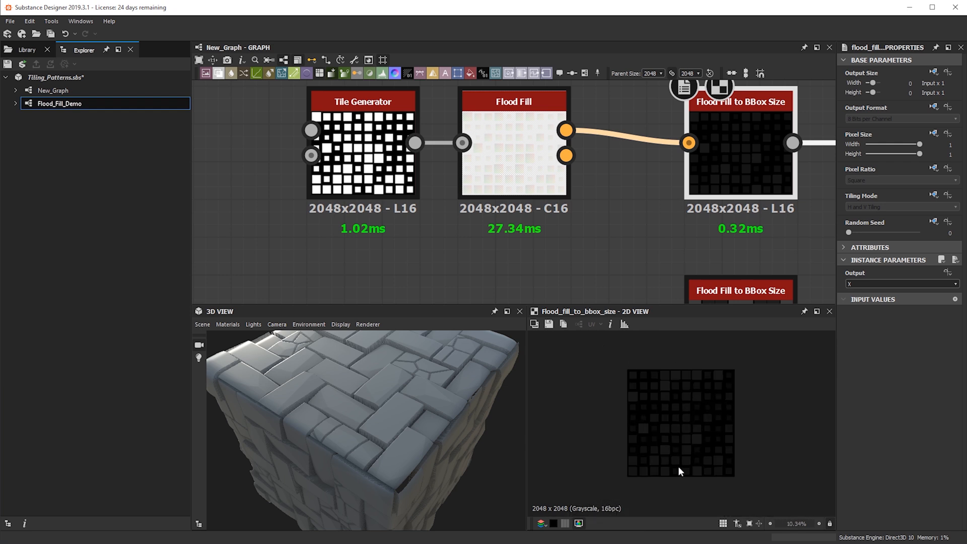
pyautogui.scroll(-3, 678, 421)
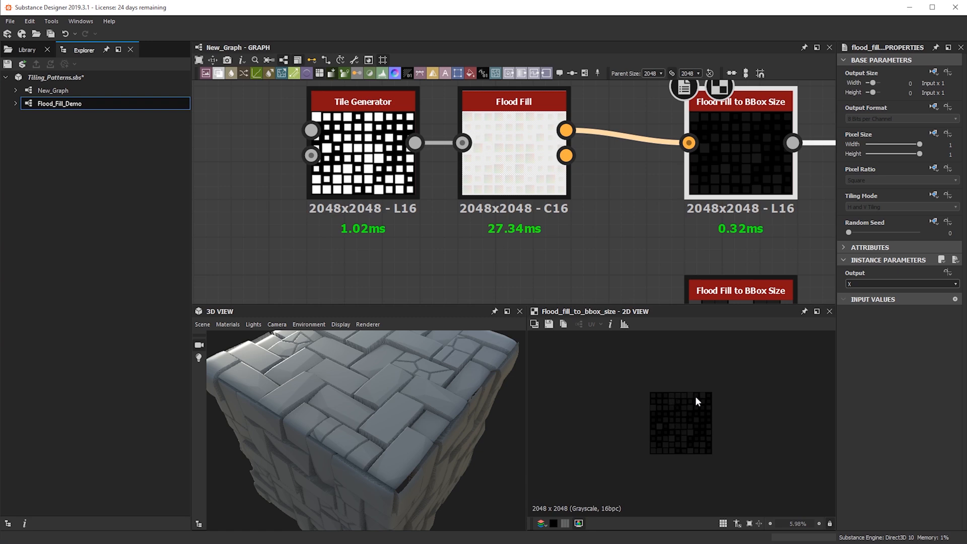
# Add a Blend node after the last Blend in the height chain and feed that Blend's output into its background
pyautogui.moveTo(673, 194); pyautogui.dragTo(546, 204, button='middle')
pyautogui.scroll(-4, 759, 216)
pyautogui.moveTo(760, 216); pyautogui.dragTo(547, 167, button='middle')
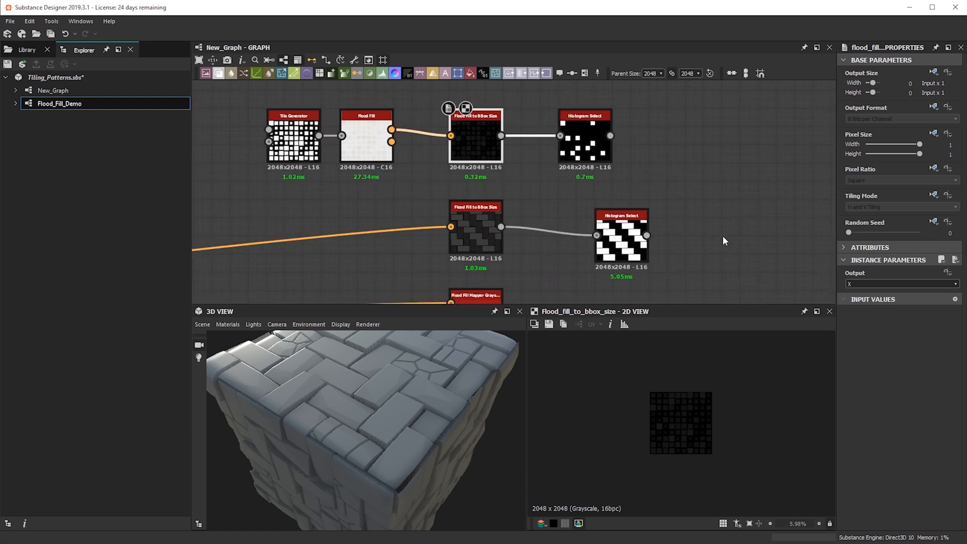
pyautogui.scroll(-2, 579, 138)
pyautogui.moveTo(557, 119); pyautogui.dragTo(479, 53, button='middle')
pyautogui.moveTo(608, 157); pyautogui.dragTo(567, 37, button='middle')
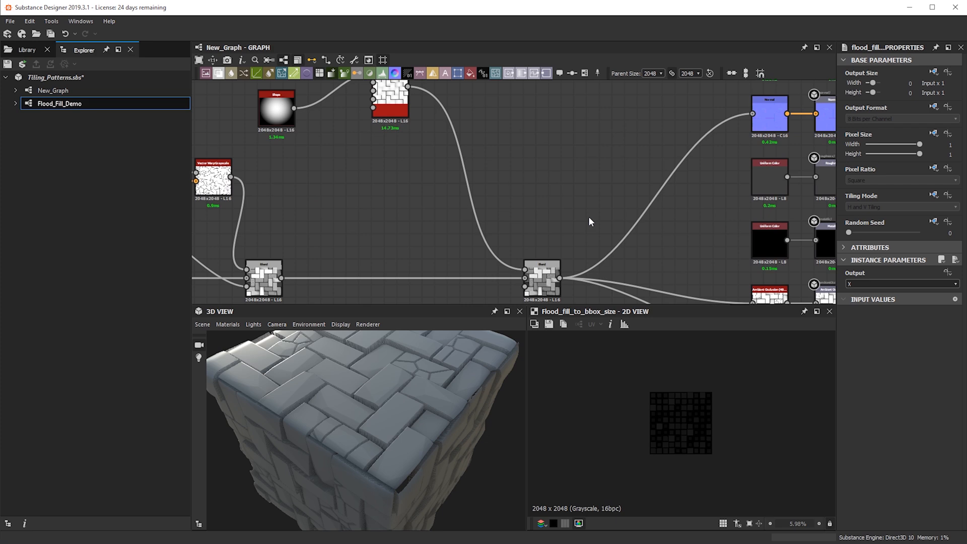
pyautogui.press('space')
pyautogui.write('blend')
pyautogui.click(621, 240)
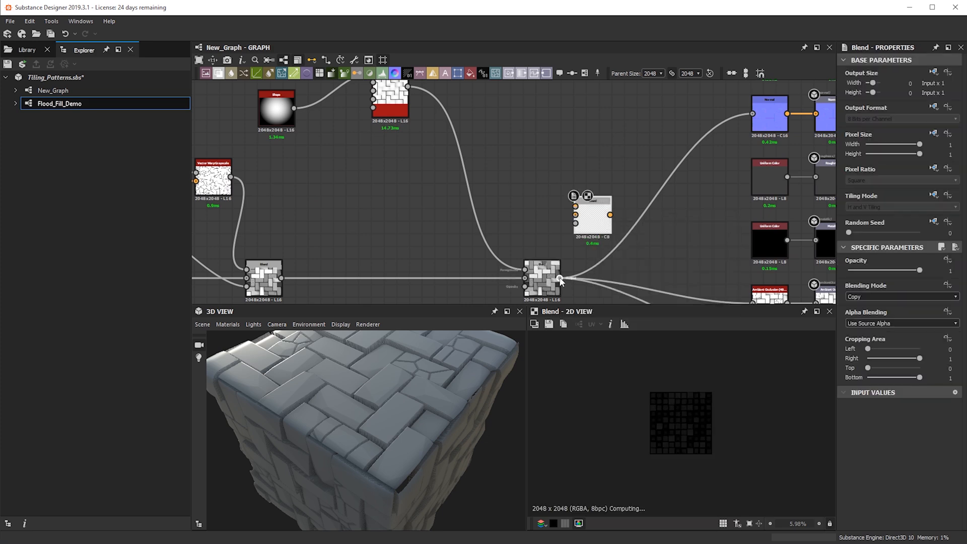
pyautogui.scroll(-3, 541, 183)
# Connect the brick pattern's Histogram Select mask to the new Blend's opacity input and check the masked bricks in the 2D view
pyautogui.moveTo(438, 382); pyautogui.dragTo(416, 419)
pyautogui.moveTo(352, 168); pyautogui.dragTo(454, 243, button='middle')
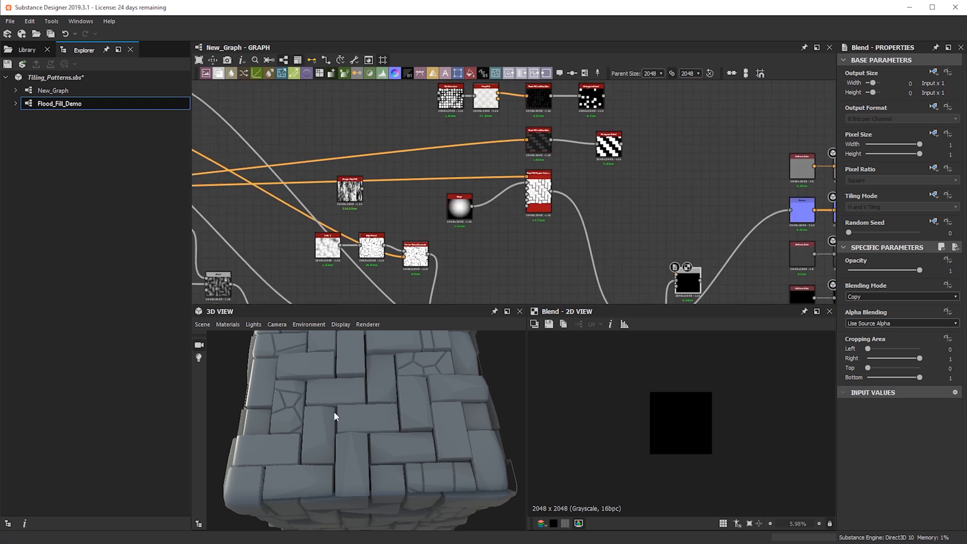
pyautogui.moveTo(323, 417); pyautogui.dragTo(378, 389)
pyautogui.scroll(-1, 599, 167)
pyautogui.moveTo(597, 167); pyautogui.dragTo(534, 143, button='middle')
pyautogui.moveTo(559, 123); pyautogui.dragTo(604, 239)
pyautogui.scroll(3, 710, 434)
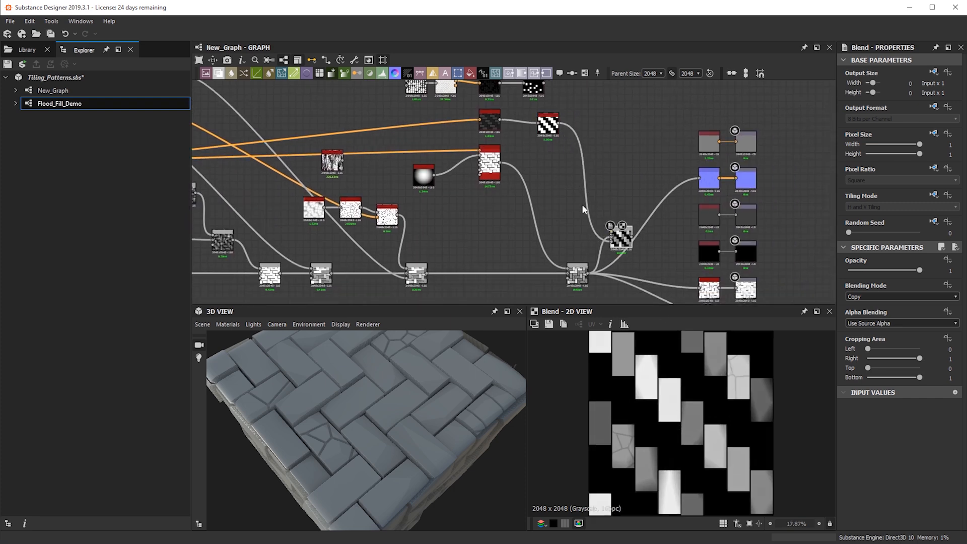
# Connect the Vector Warp Grayscale crack pattern to the new Blend's foreground and check the cracked bricks in the 2D view
pyautogui.scroll(2, 614, 242)
pyautogui.scroll(-2, 350, 151)
pyautogui.moveTo(362, 164); pyautogui.dragTo(467, 193, button='middle')
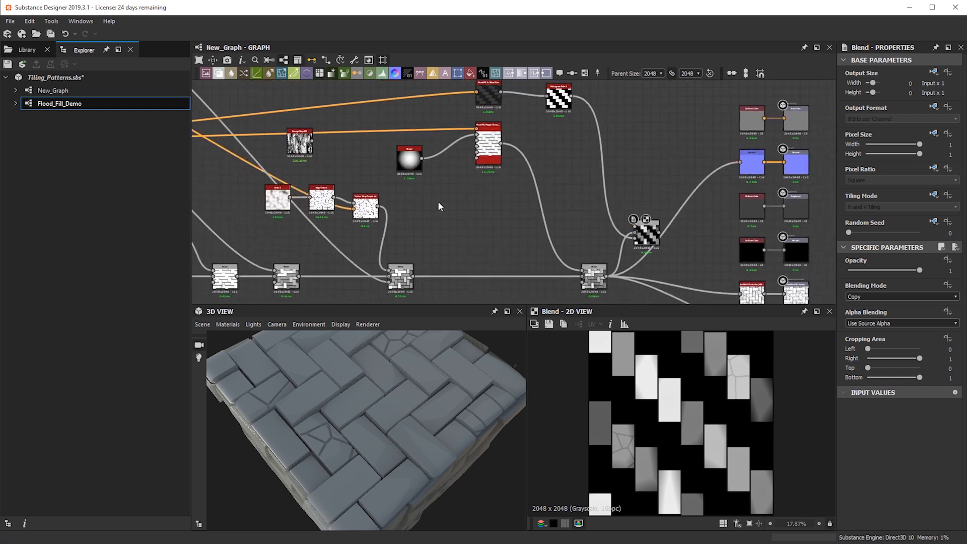
pyautogui.moveTo(379, 206); pyautogui.dragTo(636, 227)
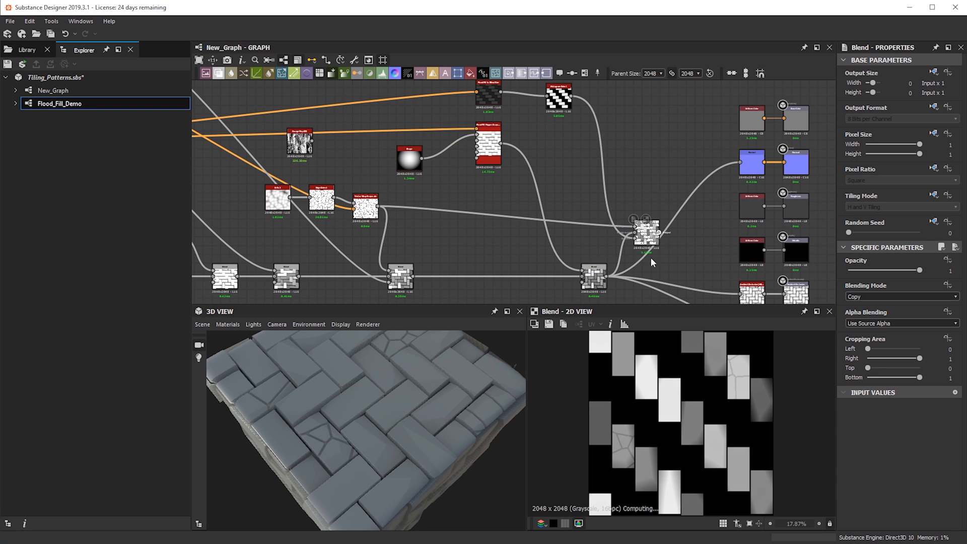
pyautogui.click(653, 241)
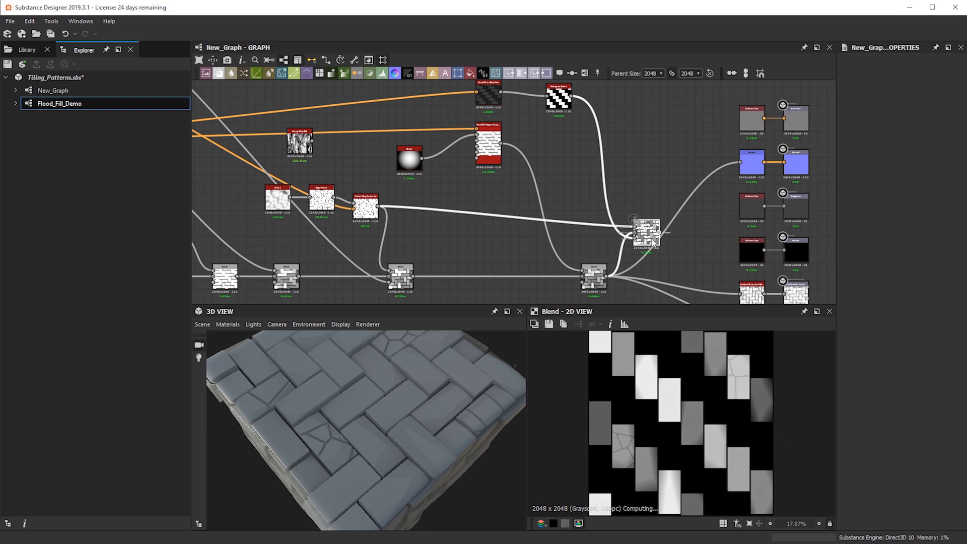
pyautogui.scroll(2, 652, 232)
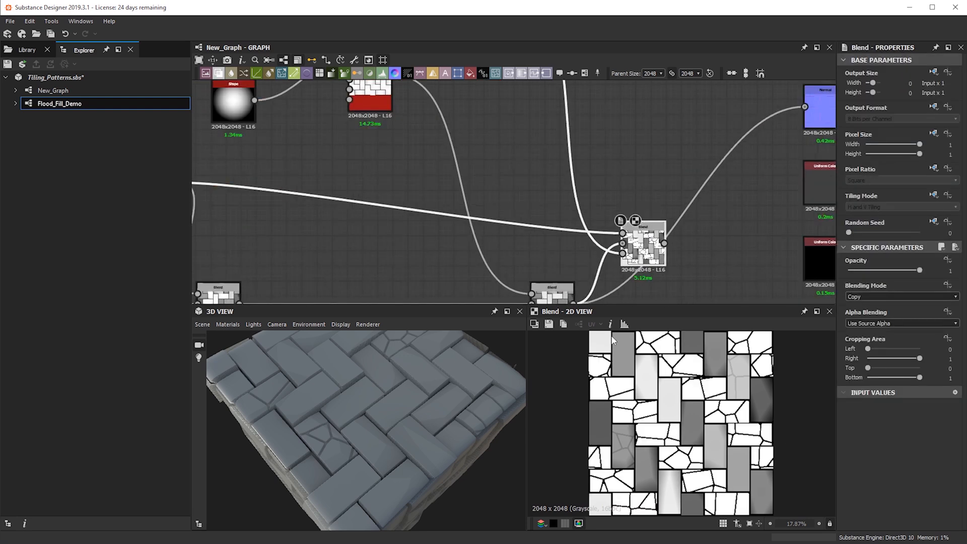
# Move the previous Blend's outgoing connections to the new Blend, align the new node with the chain, and set its Opacity to 0.17
pyautogui.moveTo(566, 155); pyautogui.dragTo(612, 108, button='middle')
pyautogui.keyDown('shift'); pyautogui.moveTo(618, 257); pyautogui.dragTo(709, 197); pyautogui.keyUp('shift')
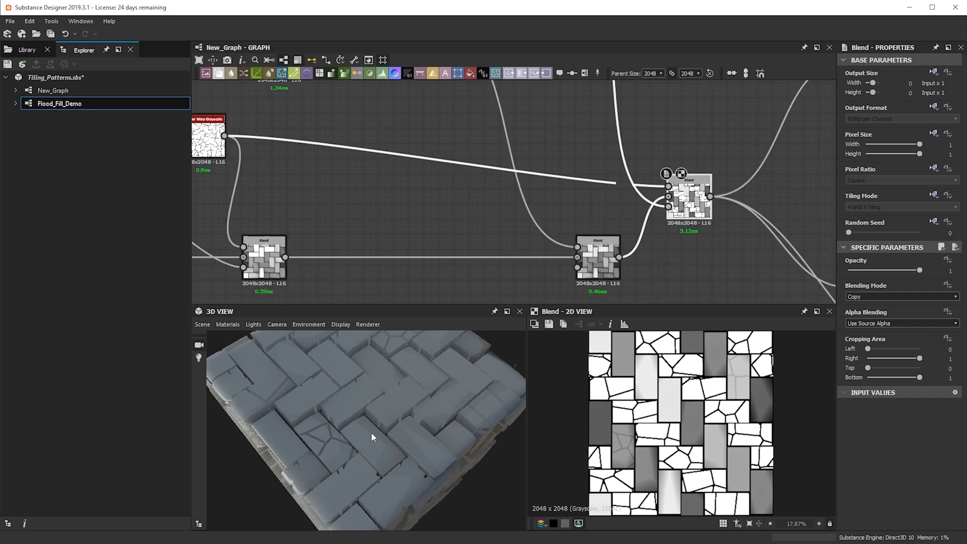
pyautogui.moveTo(382, 430); pyautogui.dragTo(439, 452)
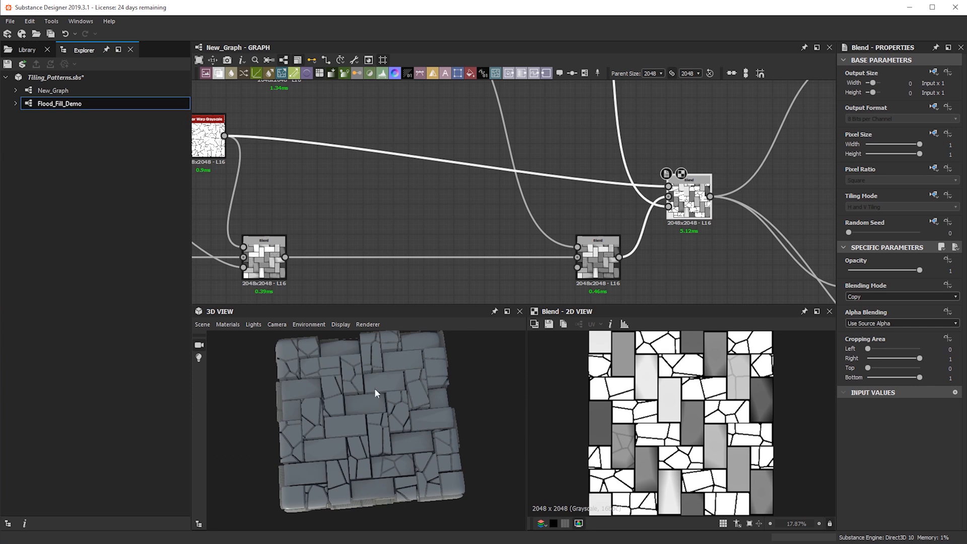
pyautogui.moveTo(688, 199); pyautogui.dragTo(688, 252)
pyautogui.moveTo(919, 271); pyautogui.dragTo(851, 270)
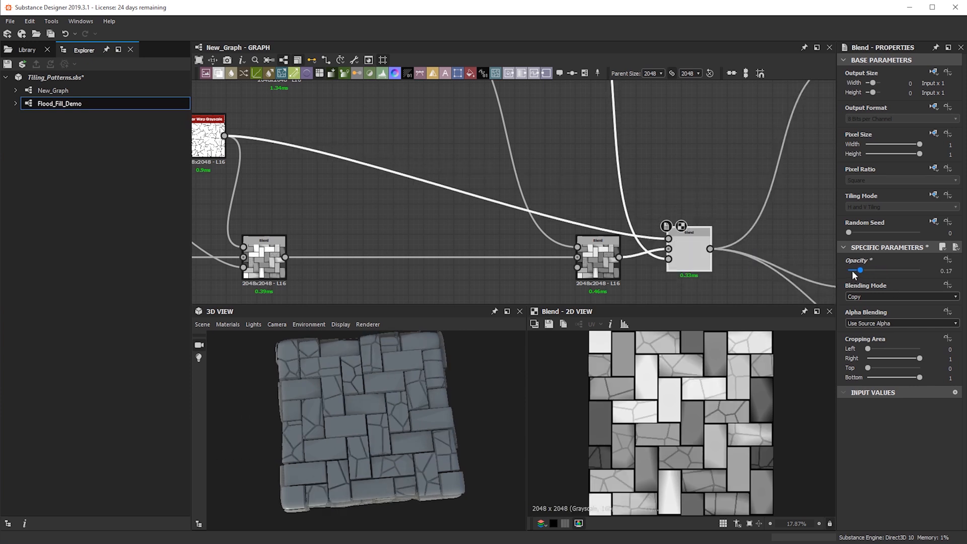
# Adjust the Opacity of the earlier Blend that adds the crack pattern, and check the cracks on the 3D cube
pyautogui.scroll(-1, 455, 198)
pyautogui.moveTo(453, 197); pyautogui.dragTo(538, 197, button='middle')
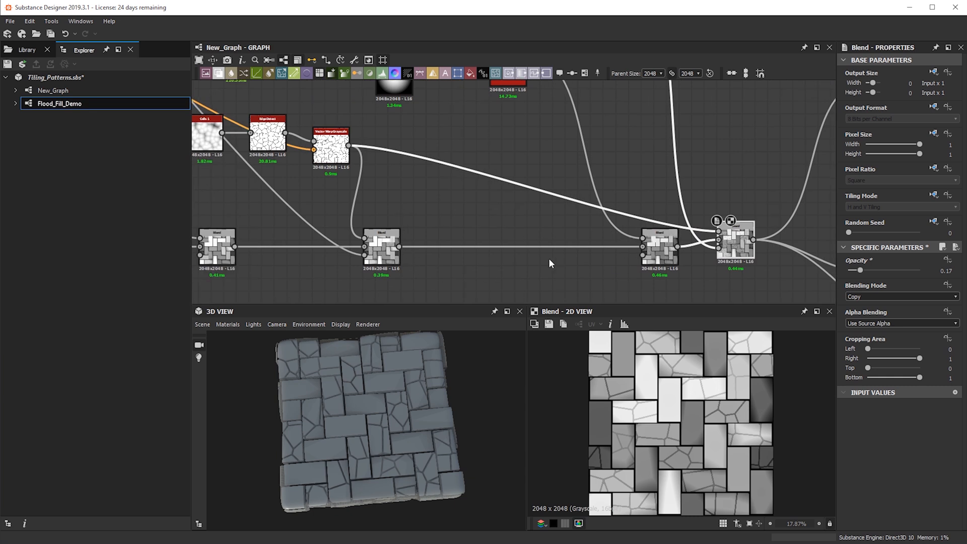
pyautogui.moveTo(332, 259); pyautogui.dragTo(366, 259, button='middle')
pyautogui.moveTo(859, 271); pyautogui.dragTo(848, 270)
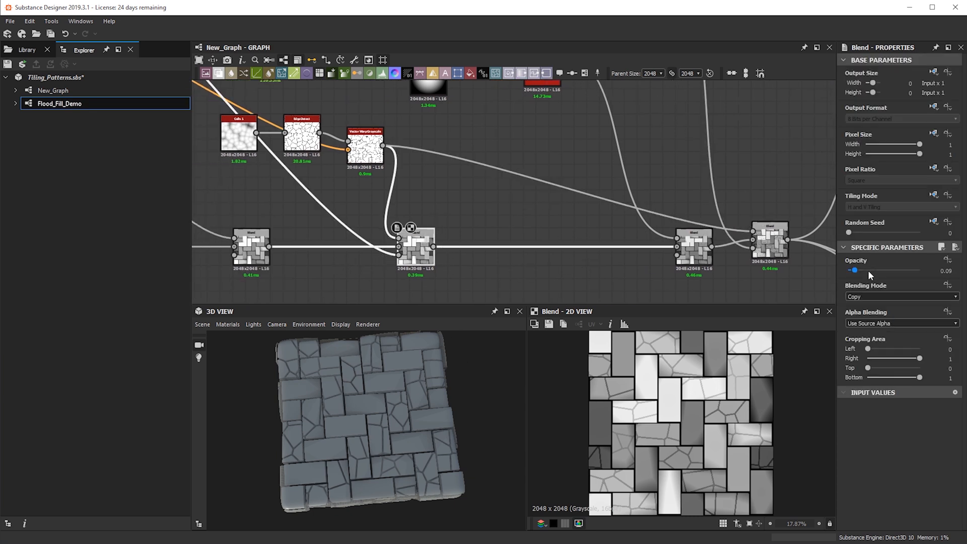
pyautogui.click(770, 242)
pyautogui.moveTo(394, 434); pyautogui.dragTo(416, 354)
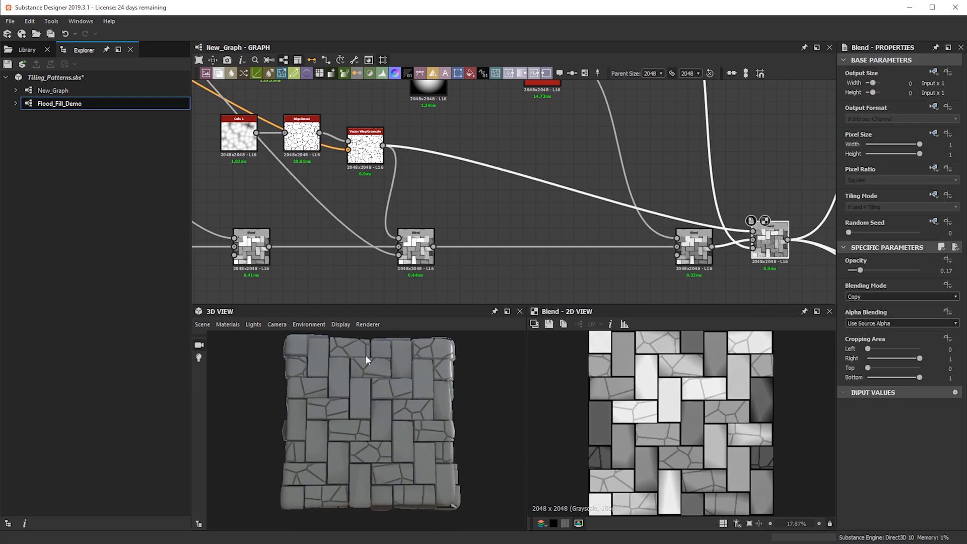
pyautogui.moveTo(367, 457)
pyautogui.mouseDown()
pyautogui.moveTo(402, 480)
pyautogui.moveTo(324, 438)
pyautogui.moveTo(354, 438)
pyautogui.moveTo(433, 377)
pyautogui.moveTo(354, 464)
pyautogui.mouseUp()
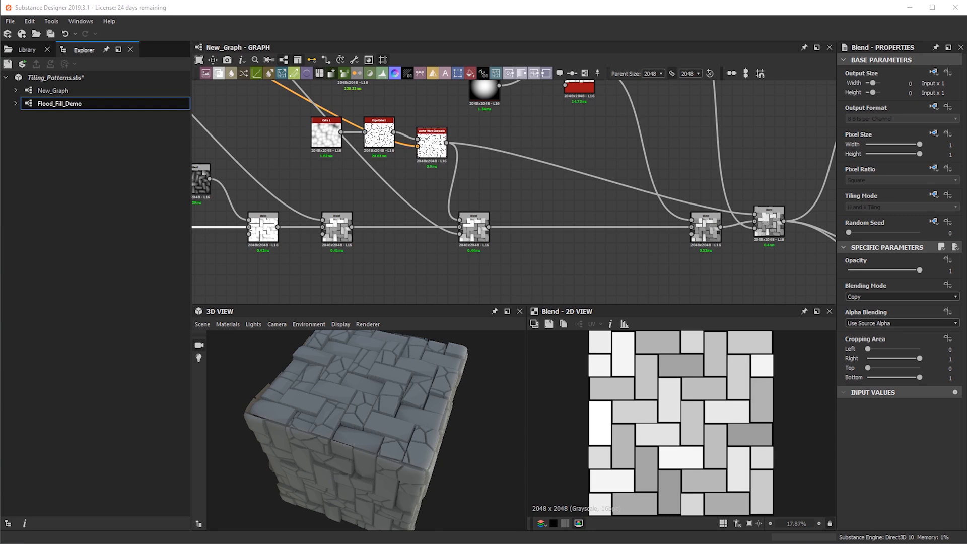
# Review the graph from the initial brick pattern through the Flood Fill branches and Blend chain to the output nodes
pyautogui.scroll(-2, 481, 173)
pyautogui.moveTo(481, 172); pyautogui.dragTo(674, 244, button='middle')
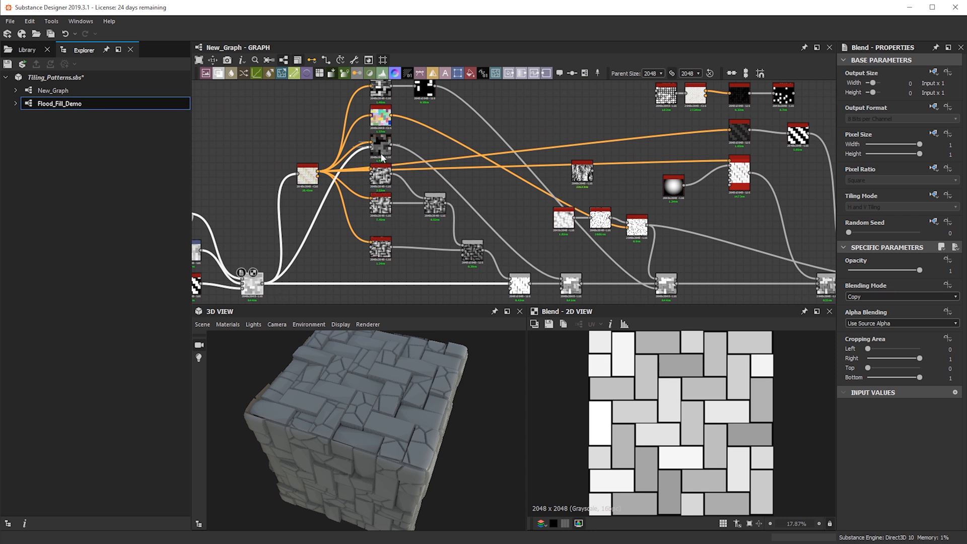
pyautogui.moveTo(382, 157)
pyautogui.moveTo(521, 243); pyautogui.dragTo(291, 194, button='middle')
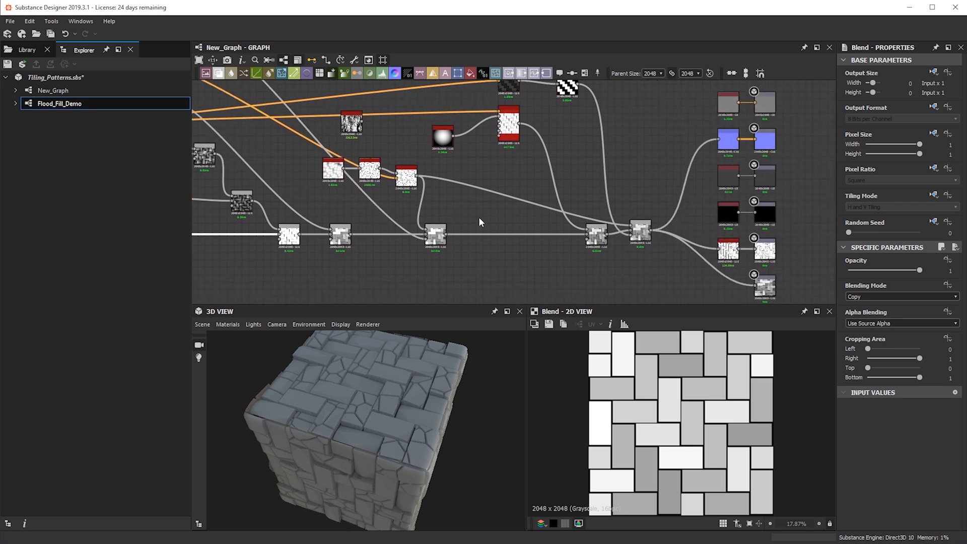
pyautogui.moveTo(643, 234)
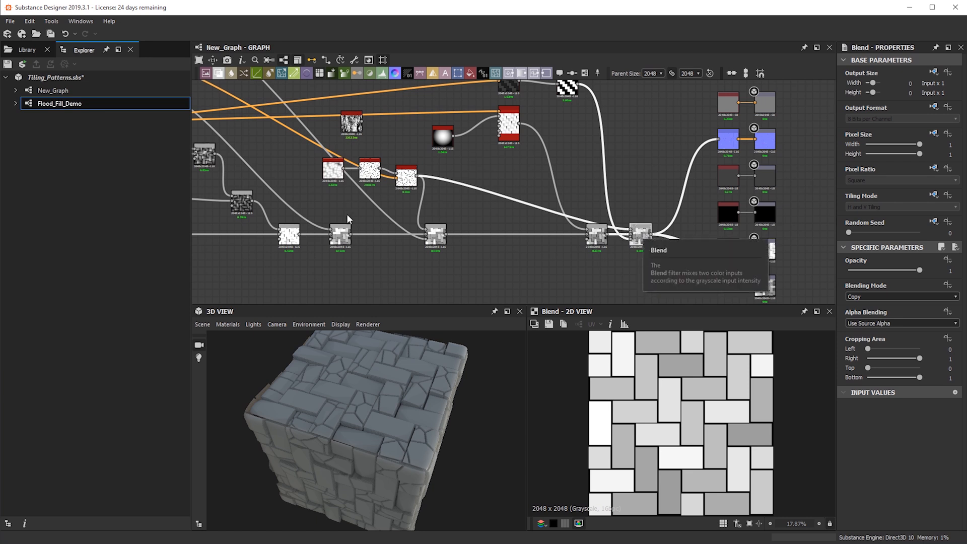
pyautogui.moveTo(347, 214); pyautogui.dragTo(535, 203, button='middle')
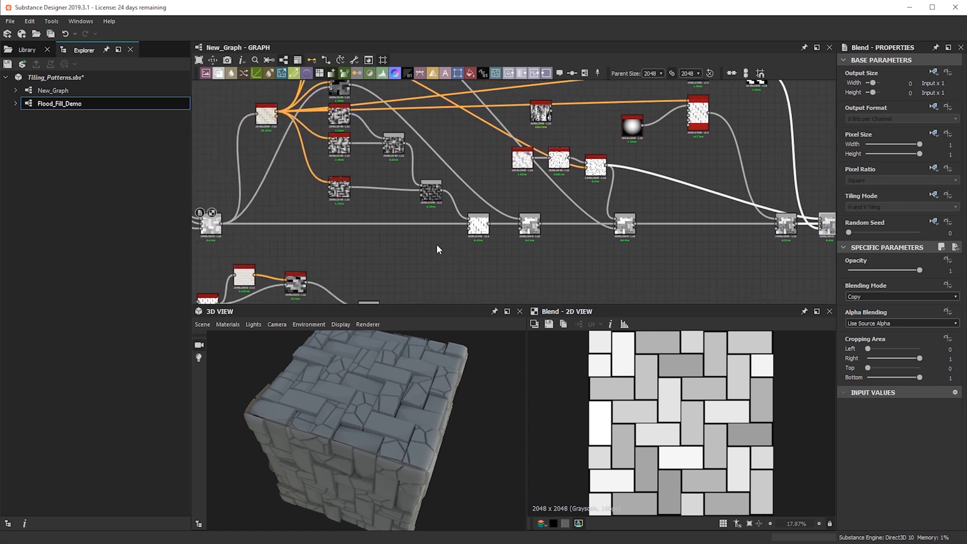
pyautogui.moveTo(414, 259); pyautogui.dragTo(575, 242, button='middle')
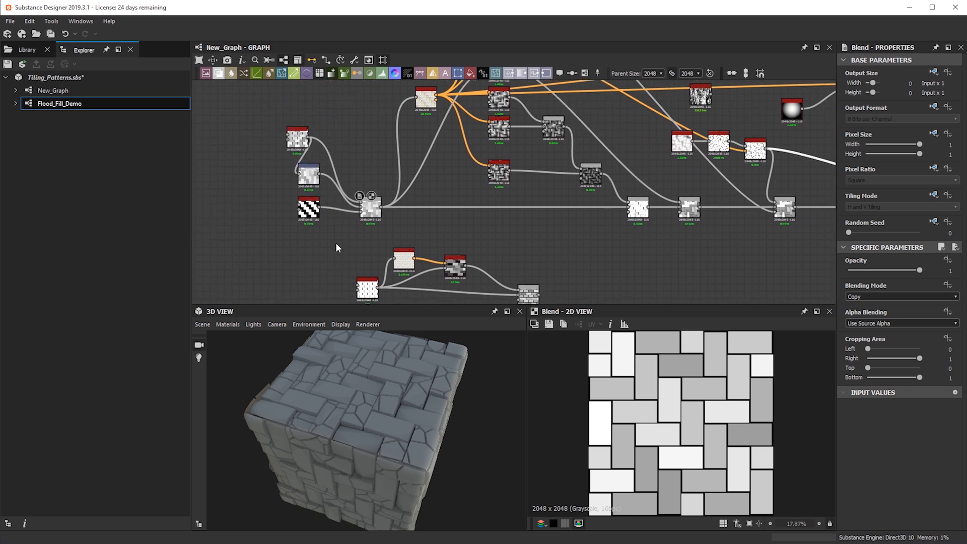